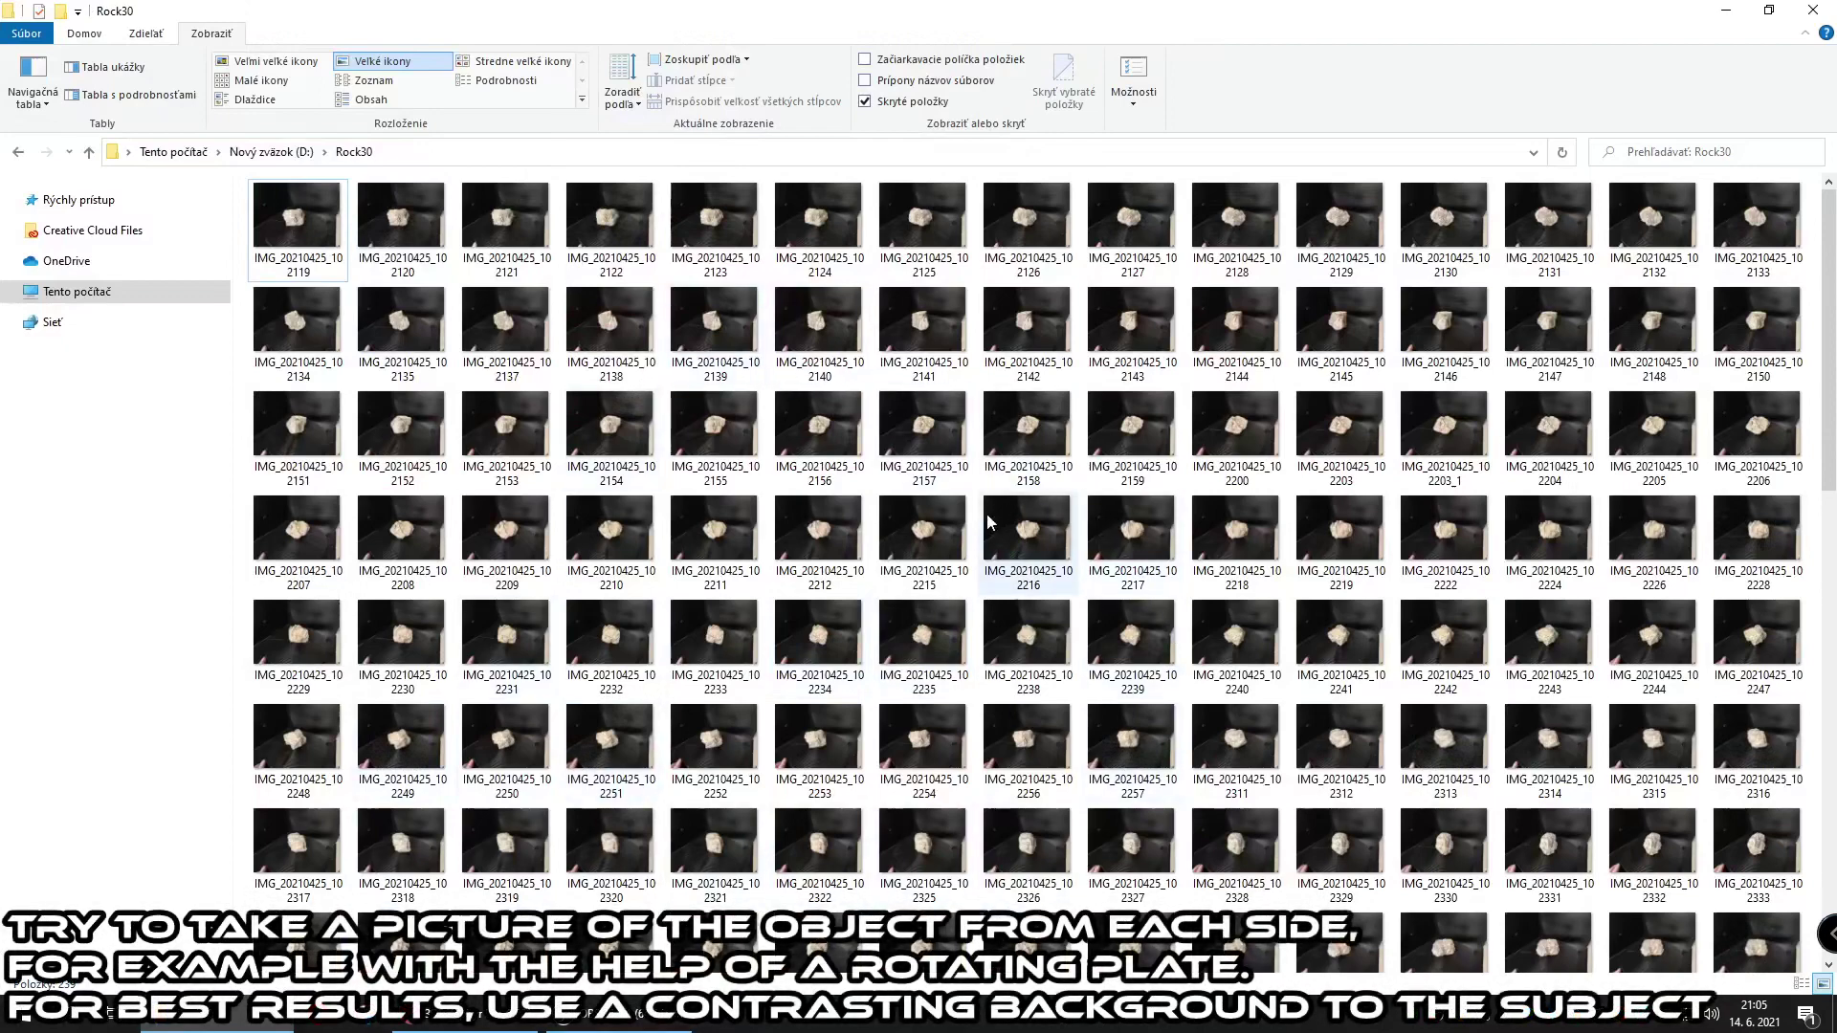
Step: Look through the Rock30 photo folder and view the first turntable shots of the rock one by one, starting from IMG_20210425_102119
scroll(1052, 526, down, 10)
scroll(990, 521, up, 10)
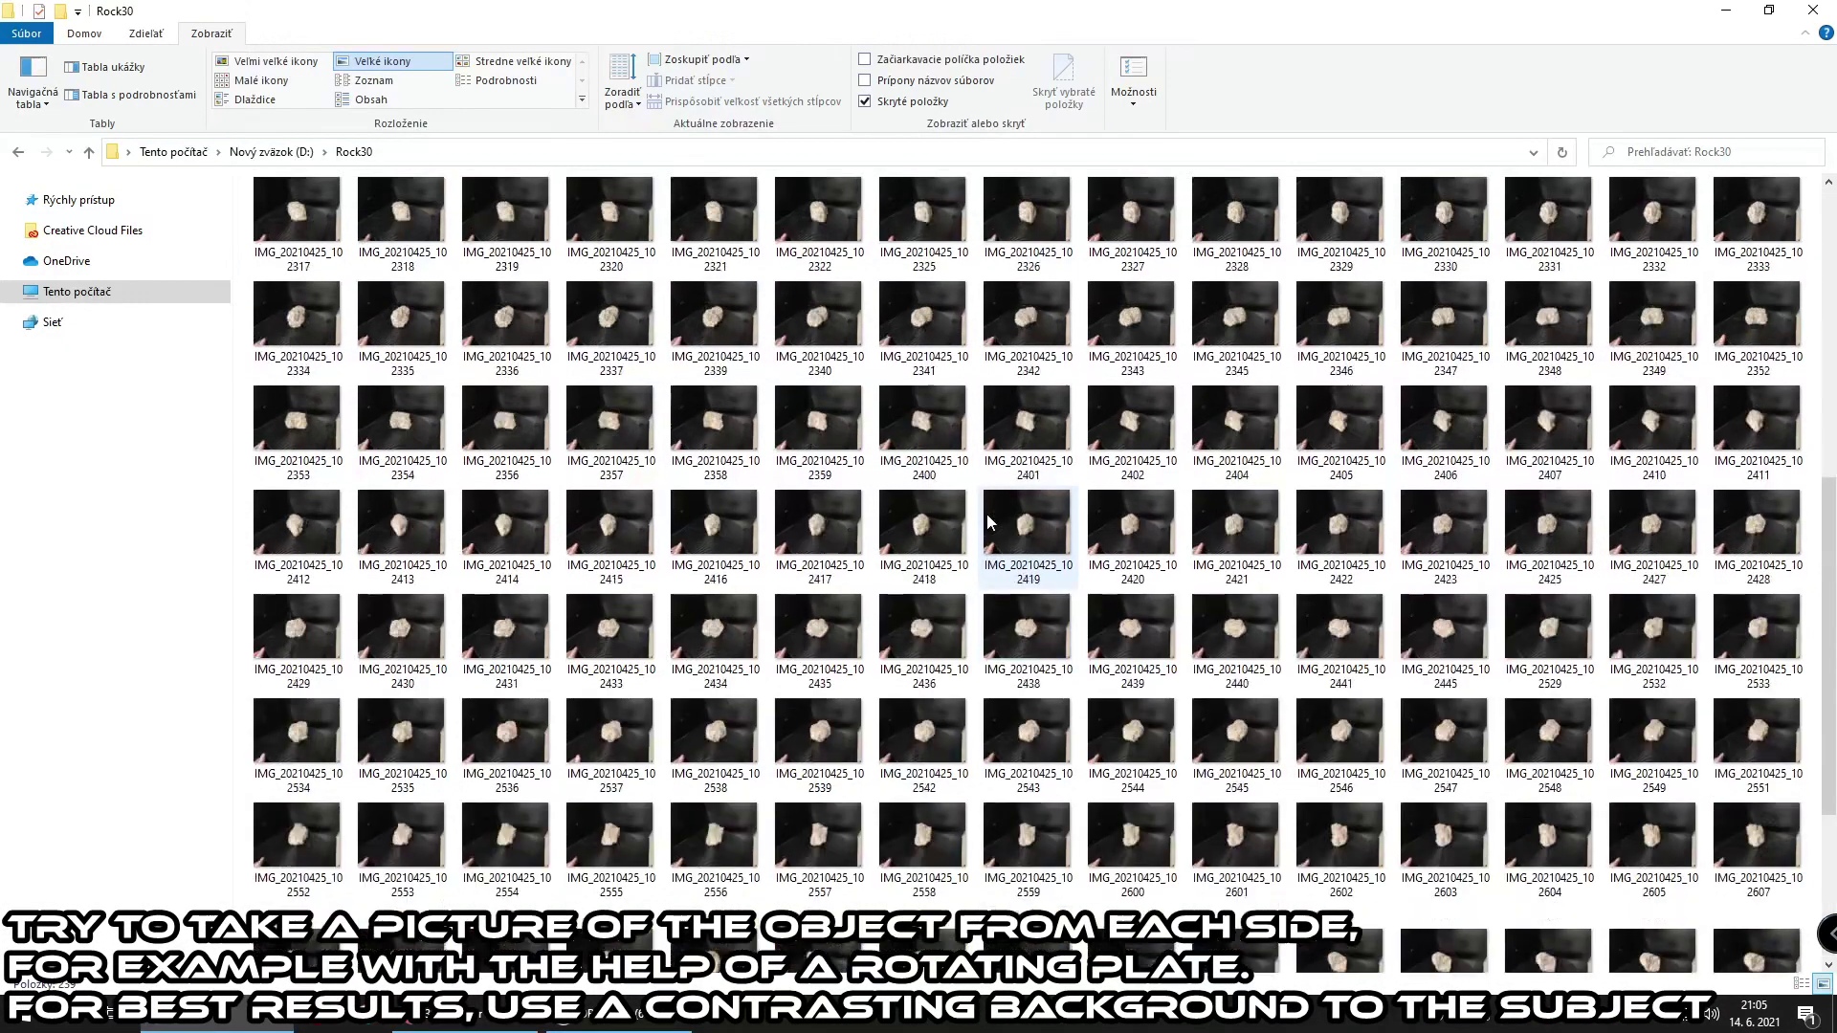
double_click(297, 213)
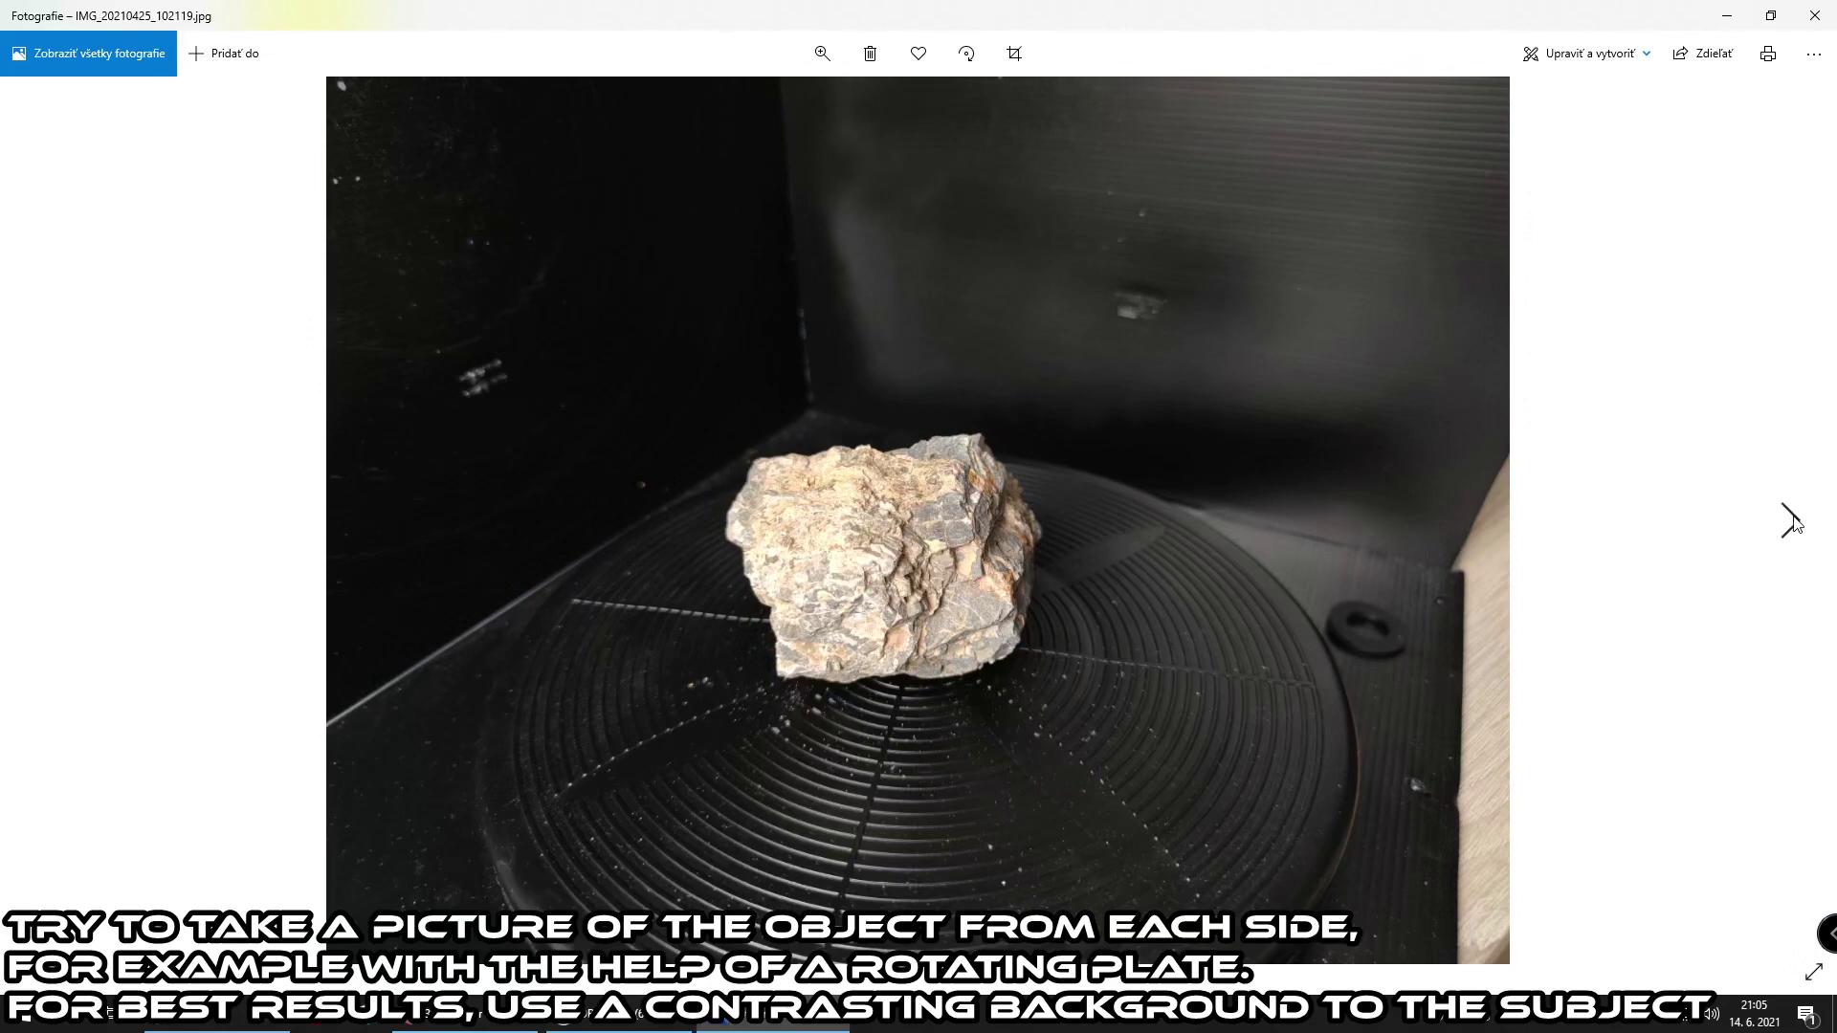
click(1790, 520)
click(1790, 521)
click(1790, 520)
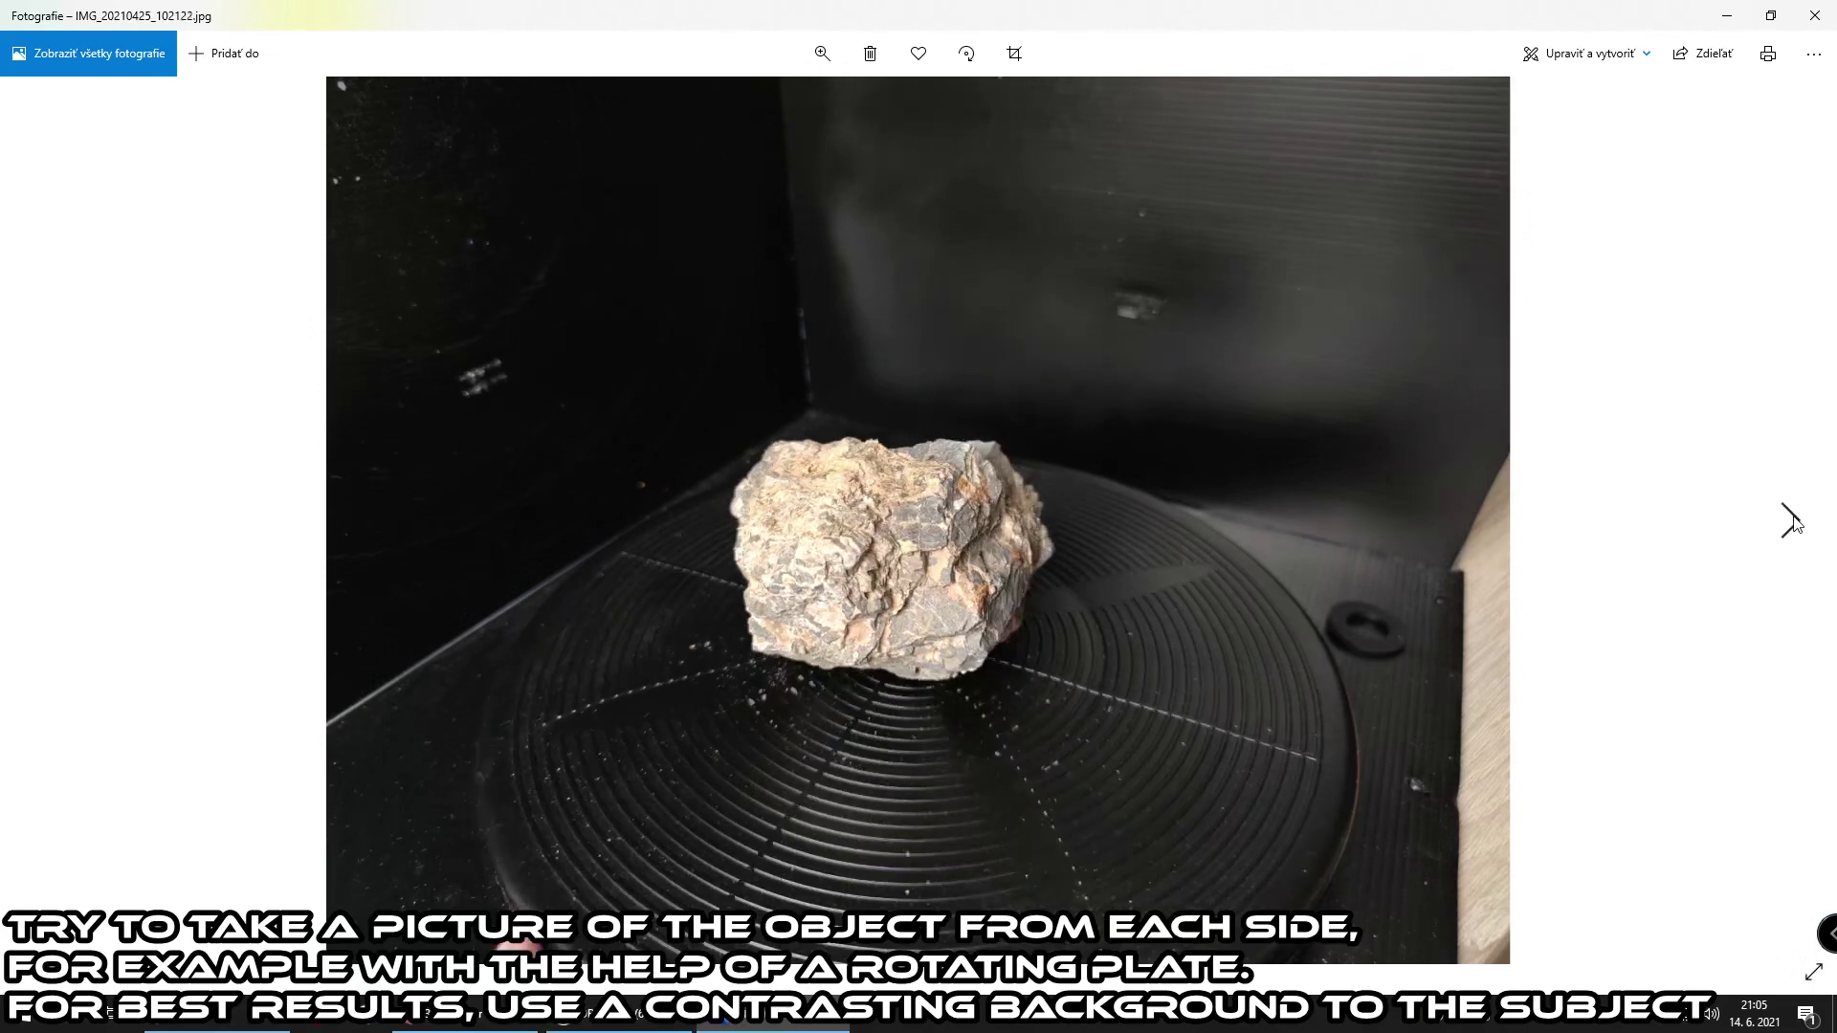
click(1790, 521)
click(1790, 520)
click(1790, 521)
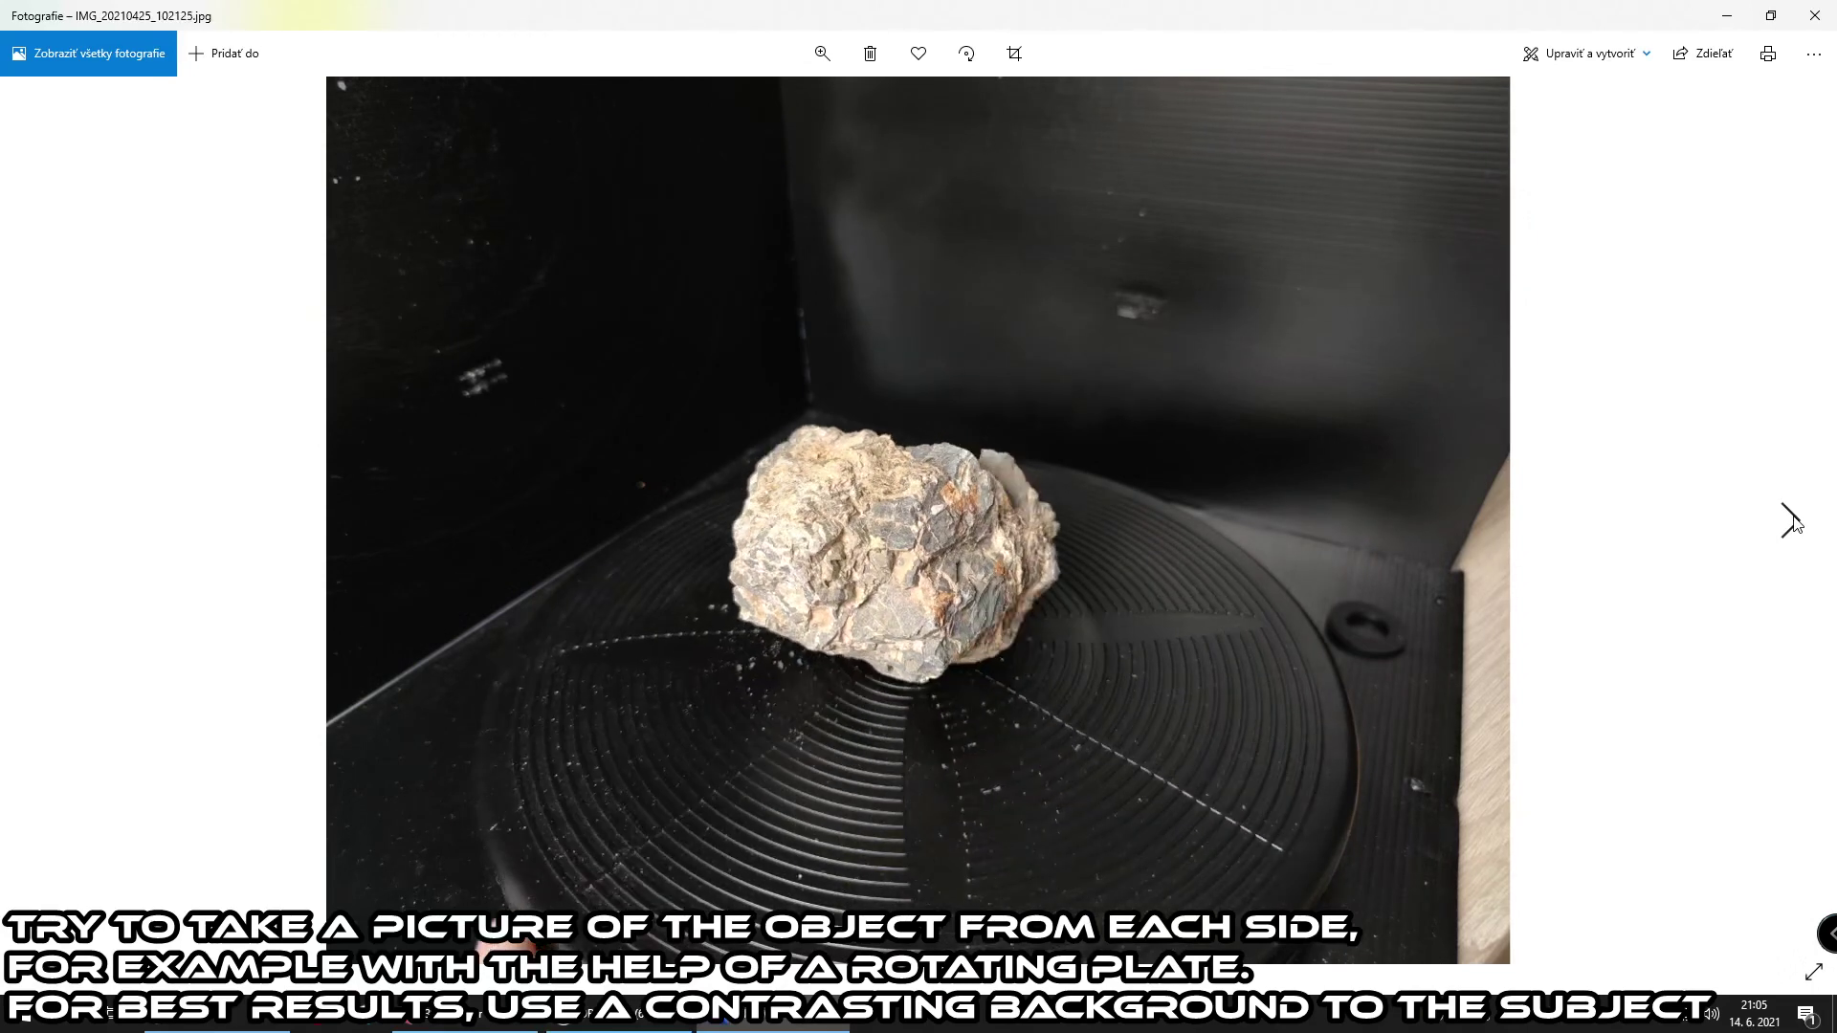
click(1790, 520)
click(1790, 520)
click(1790, 520)
click(1790, 520)
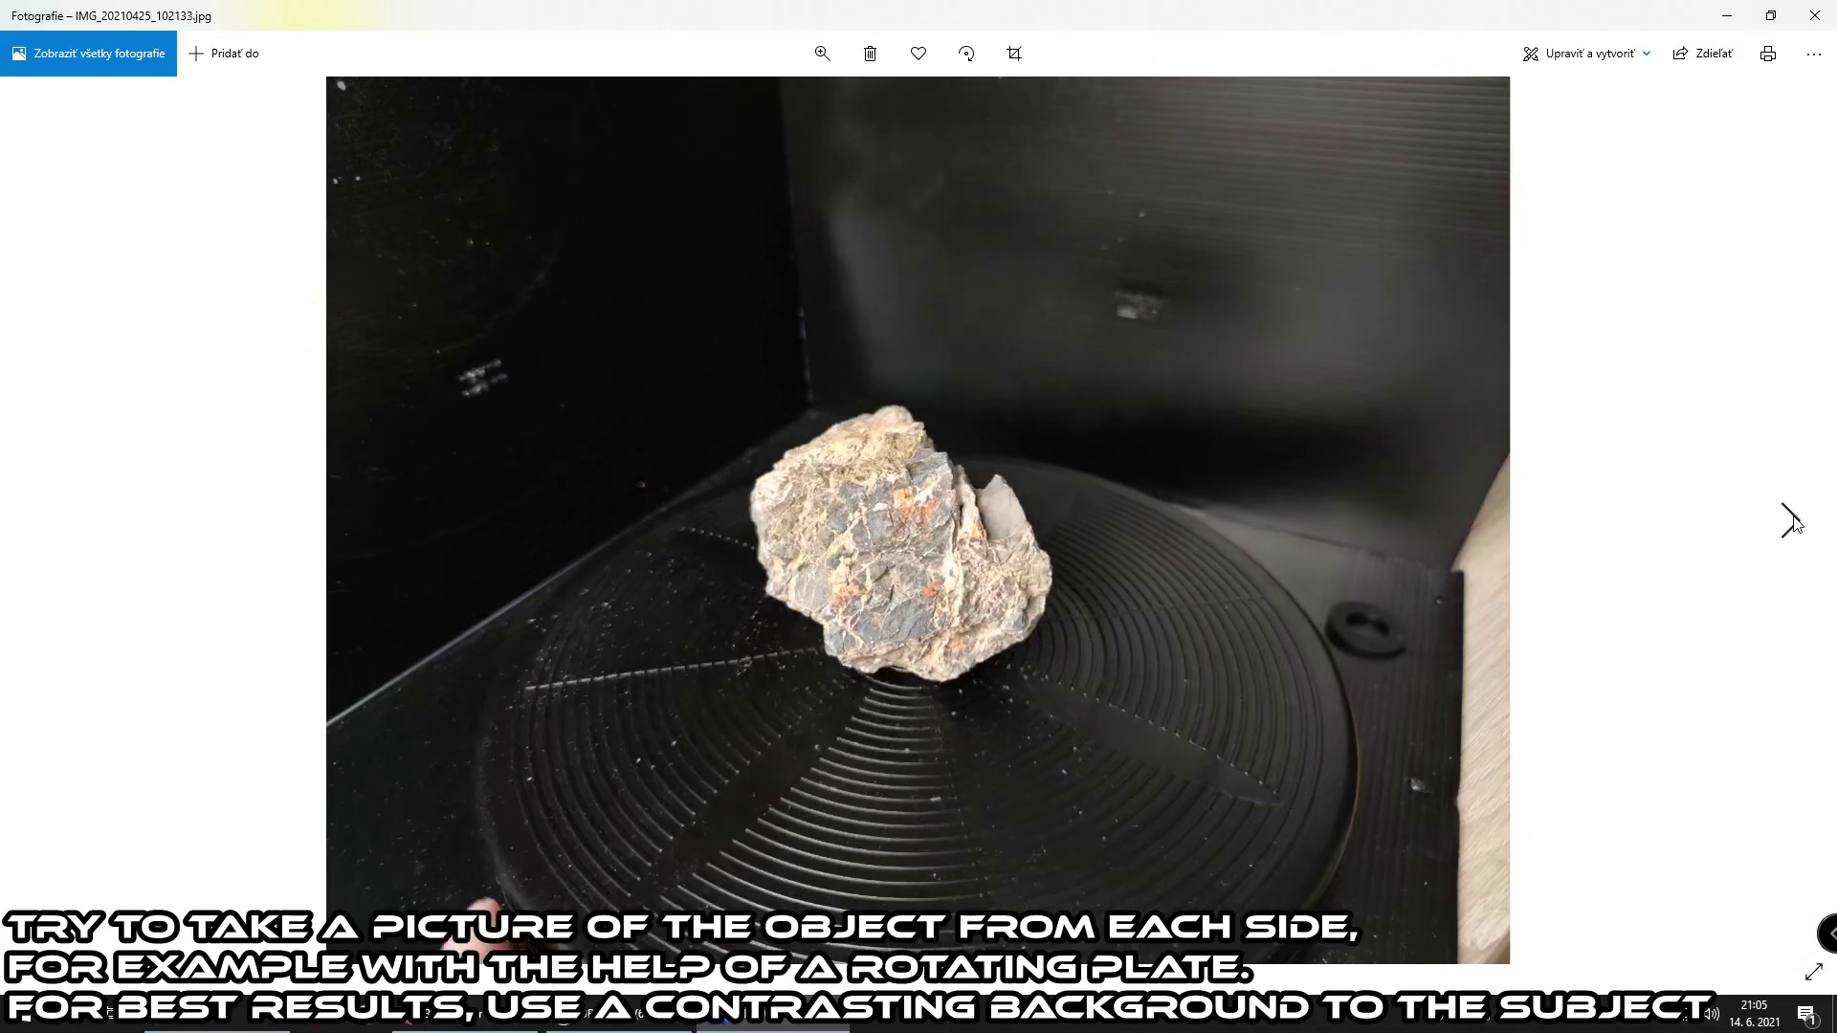
click(1790, 521)
click(1790, 521)
click(1790, 520)
click(1790, 521)
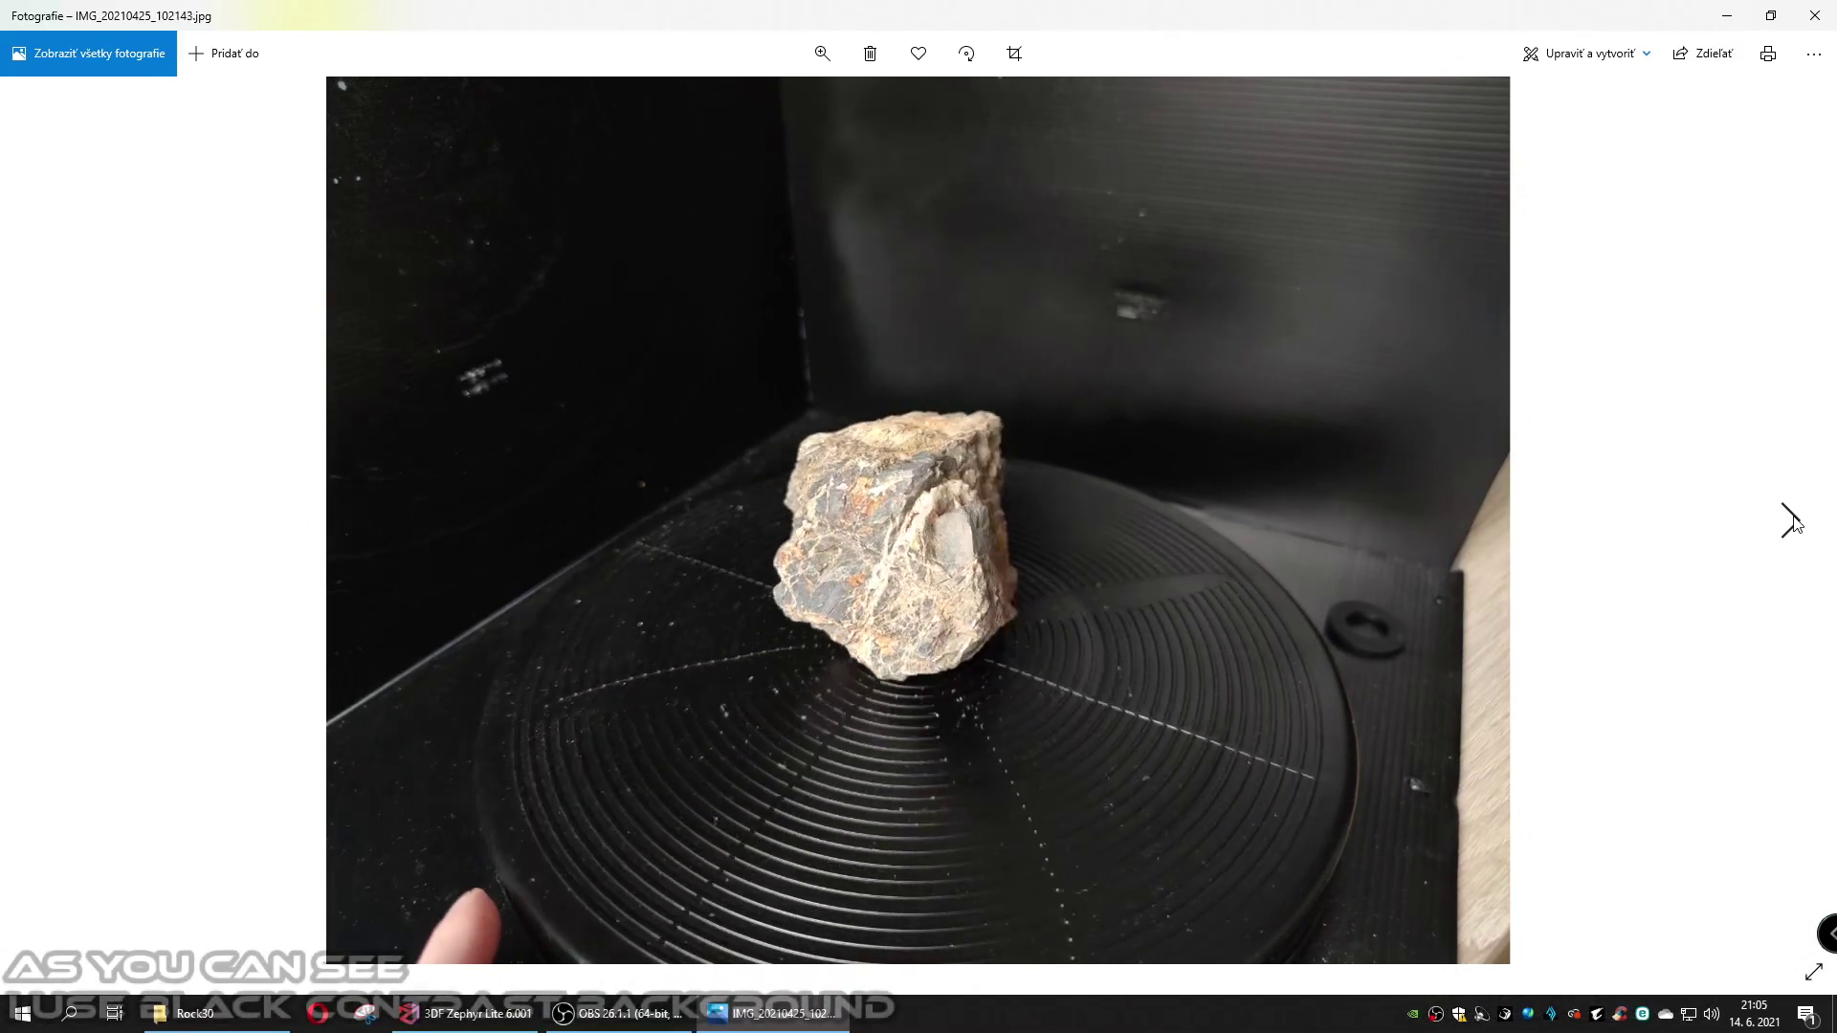
click(1790, 520)
click(1790, 520)
click(1790, 520)
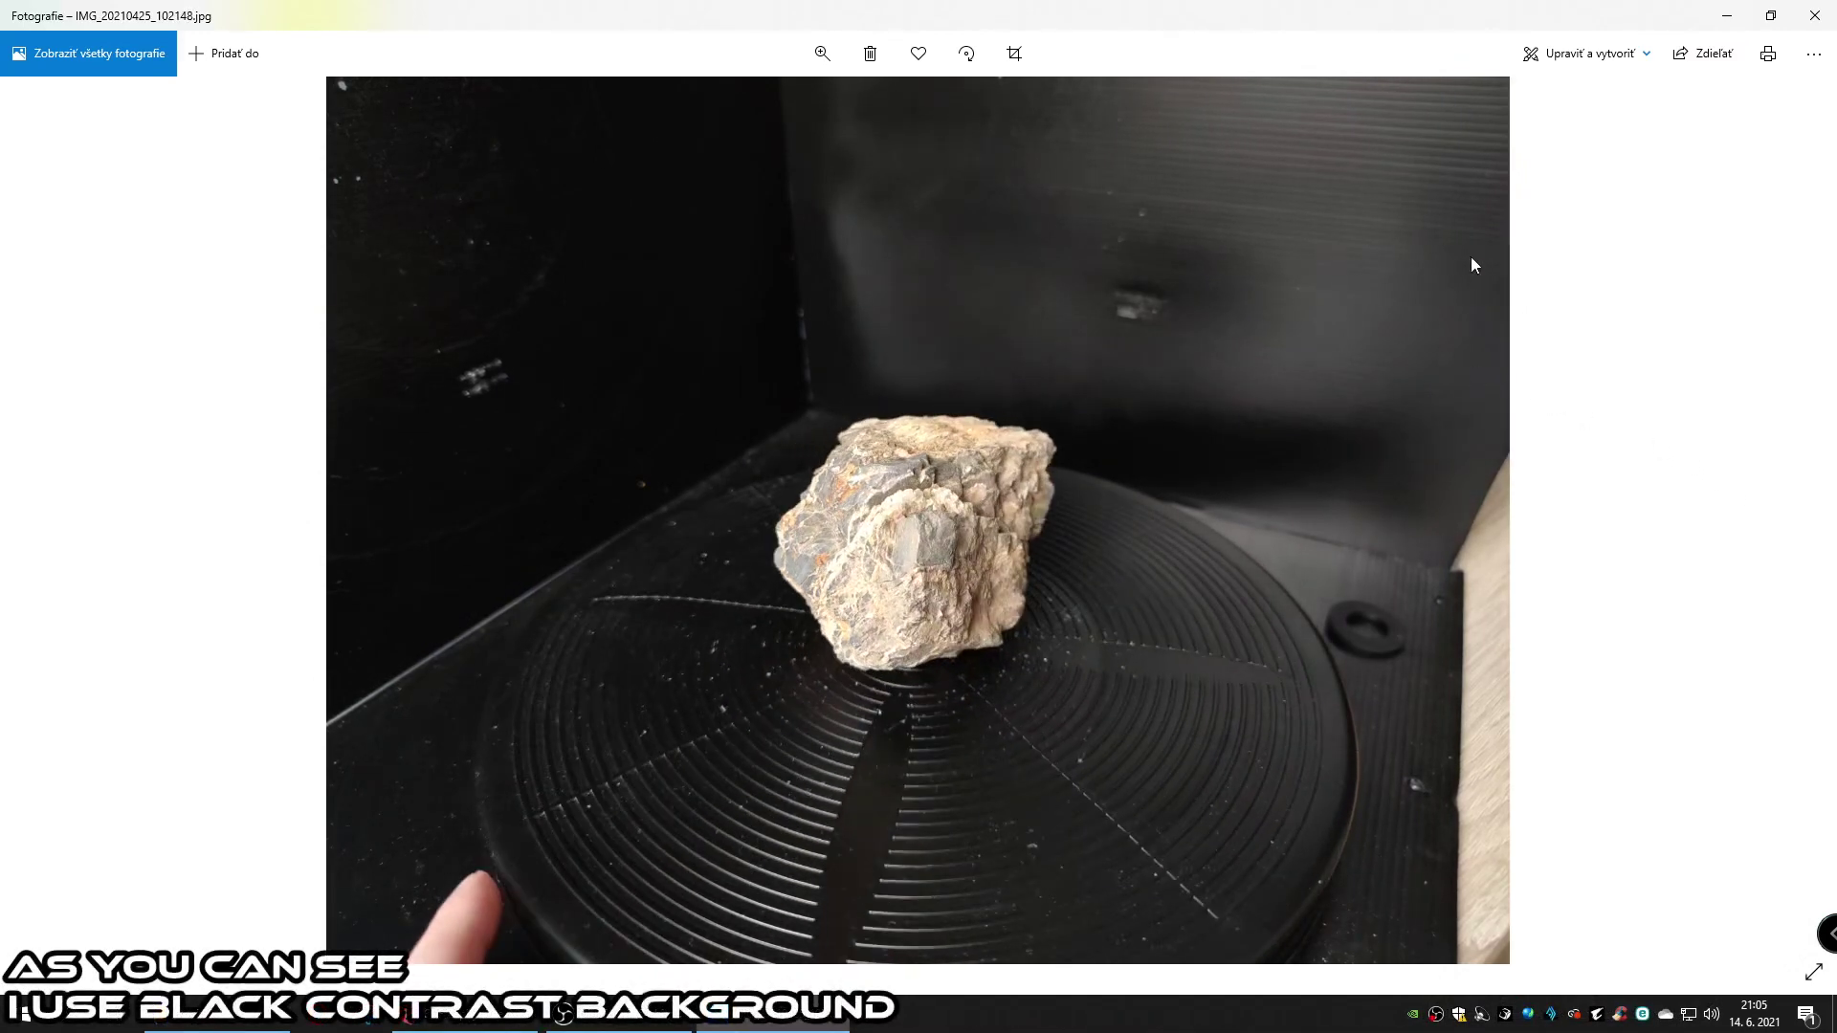
click(1815, 15)
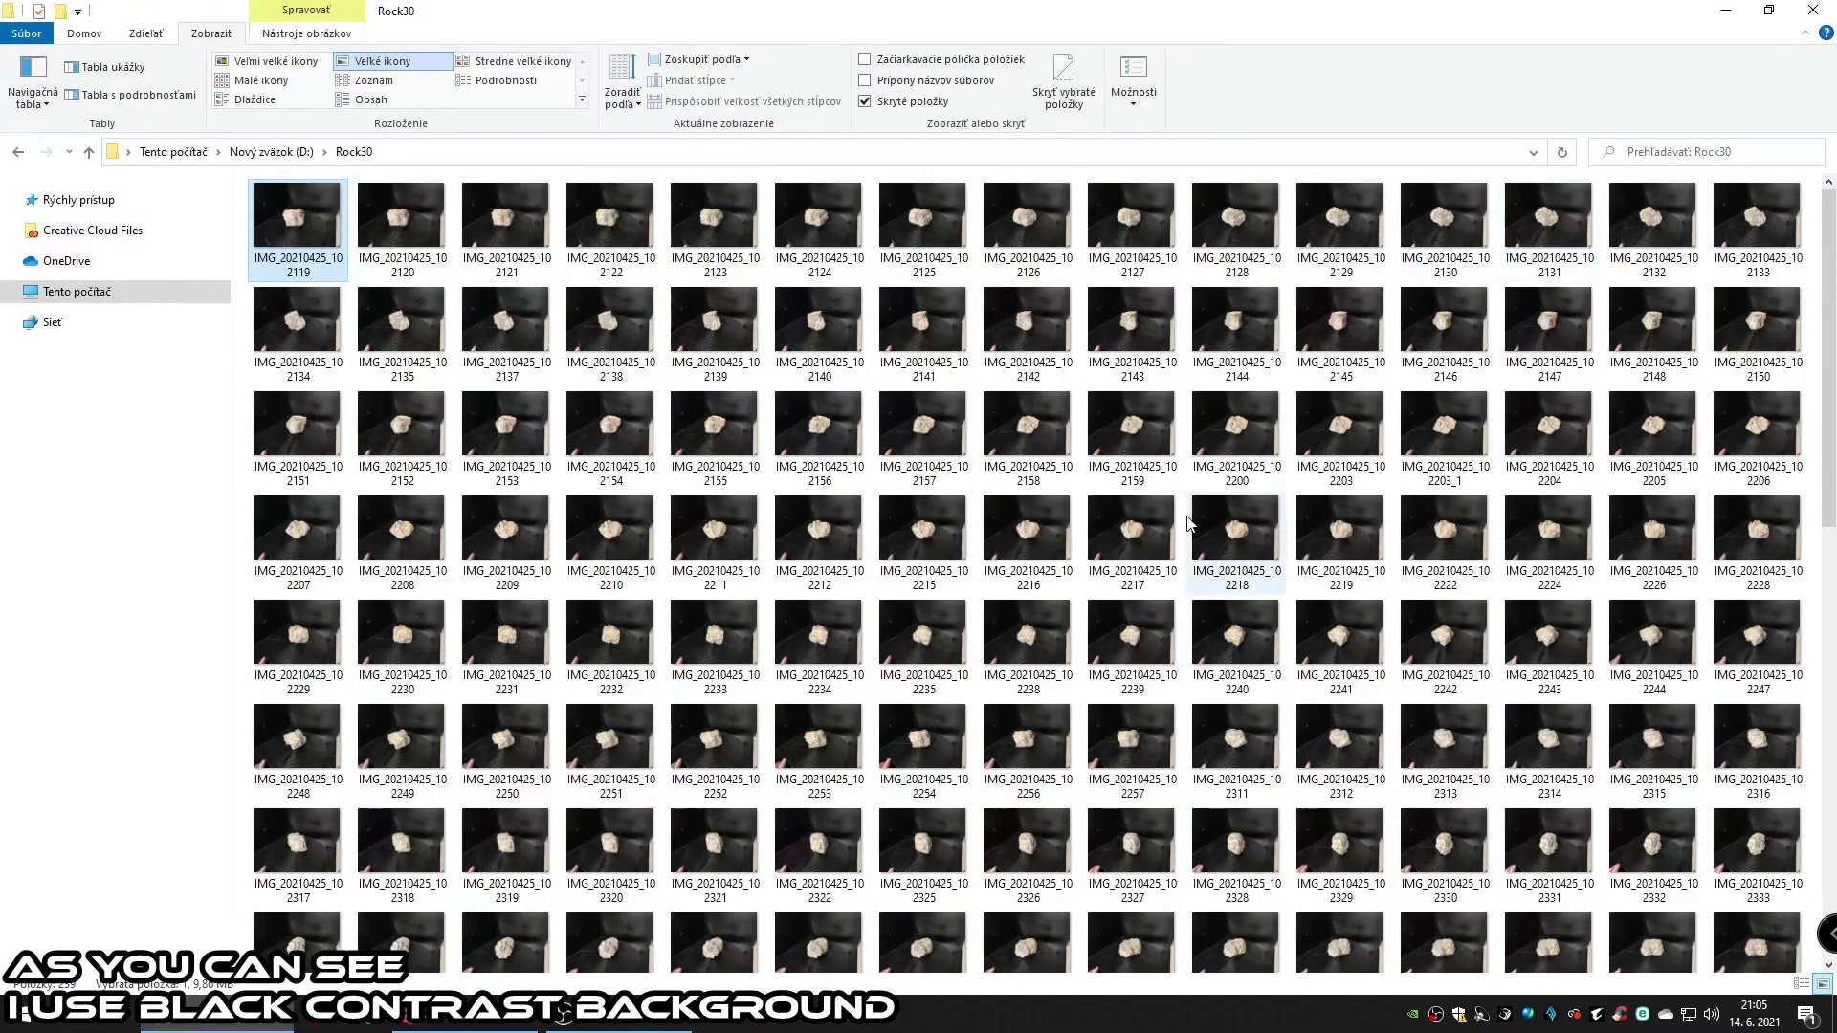
Step: View the photos of the rock in its changed position one by one, starting from IMG_20210425_102359
scroll(1187, 533, down, 1)
double_click(815, 495)
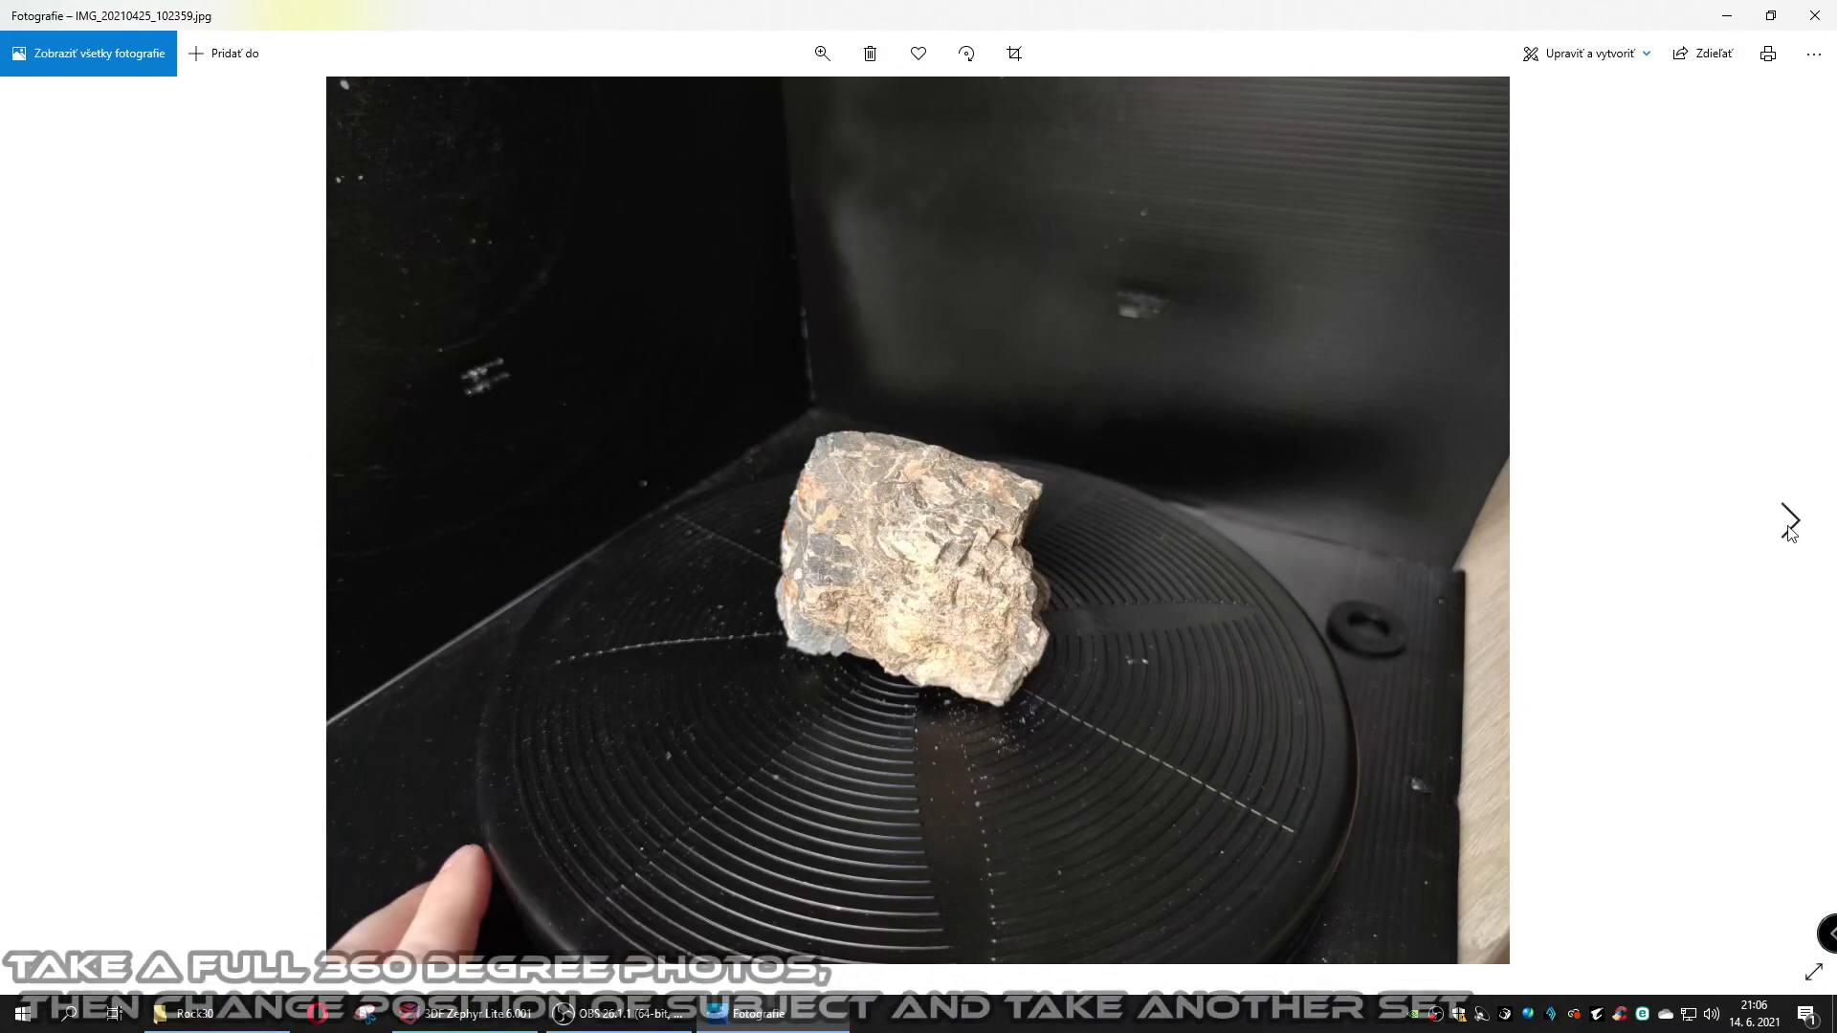
click(1788, 523)
click(1788, 523)
click(1788, 522)
click(1788, 522)
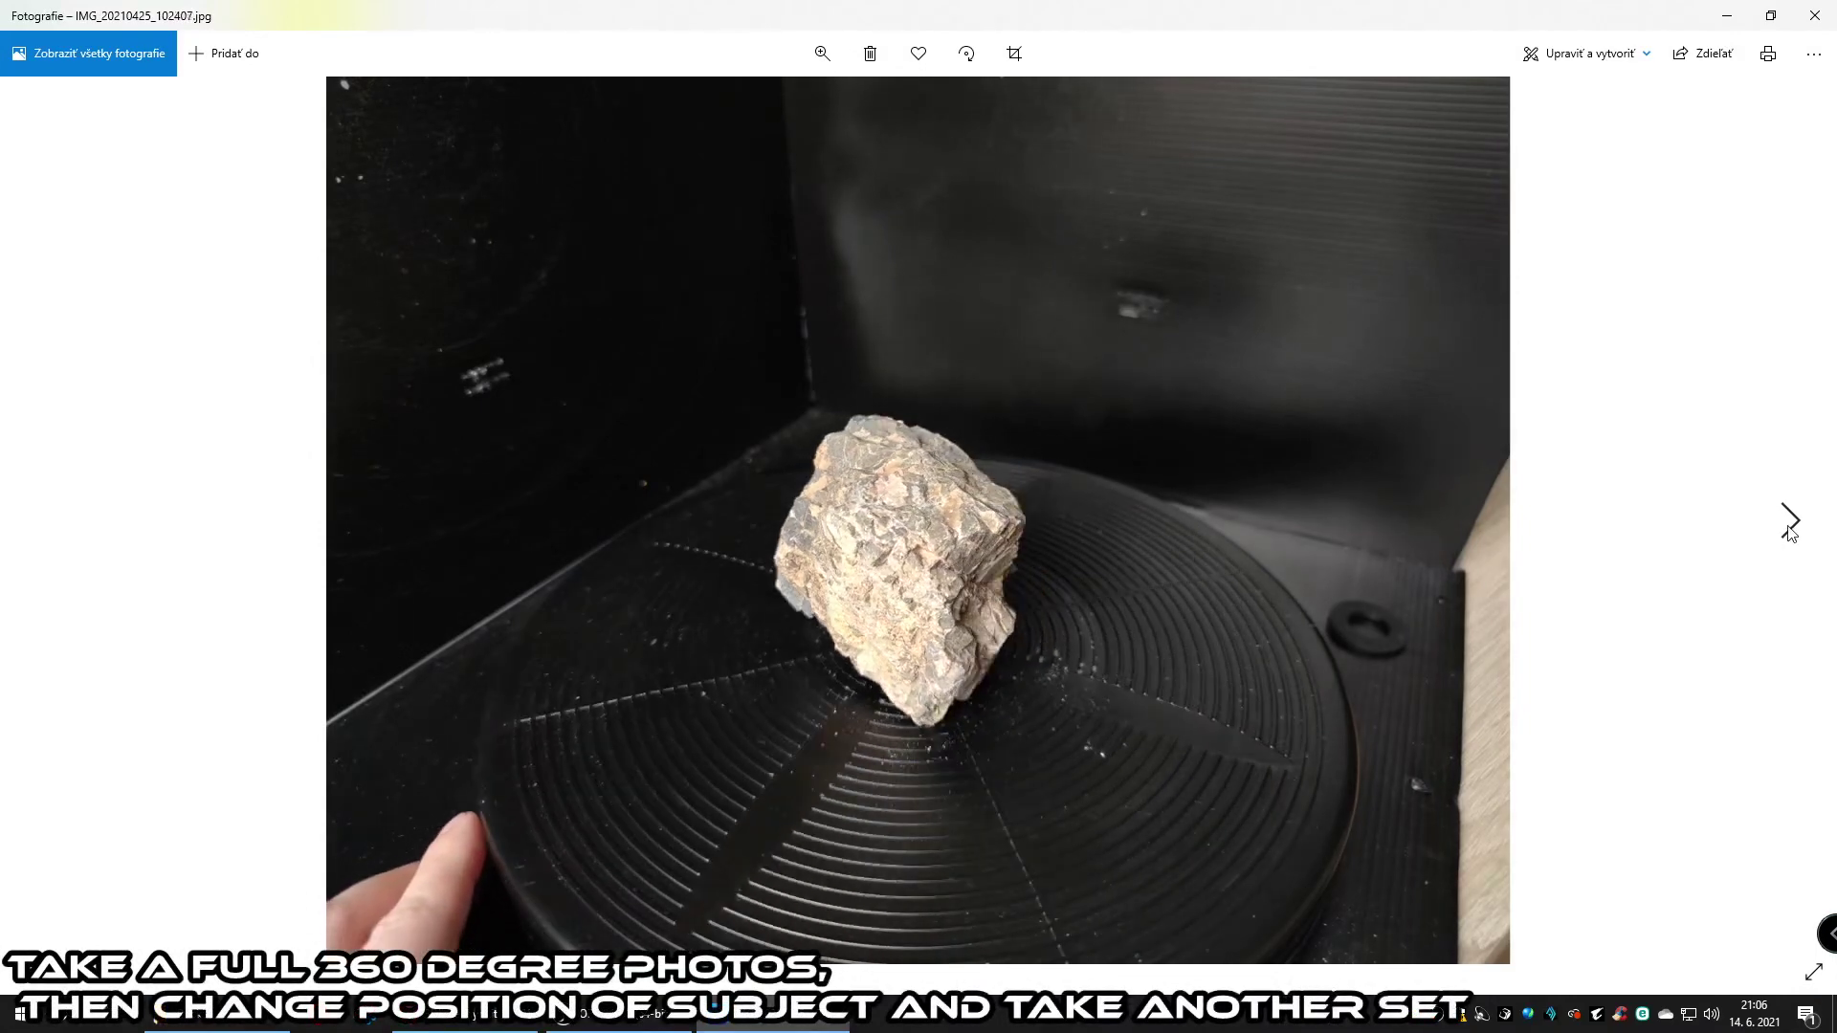
click(1788, 522)
click(1788, 522)
click(1788, 522)
click(1789, 522)
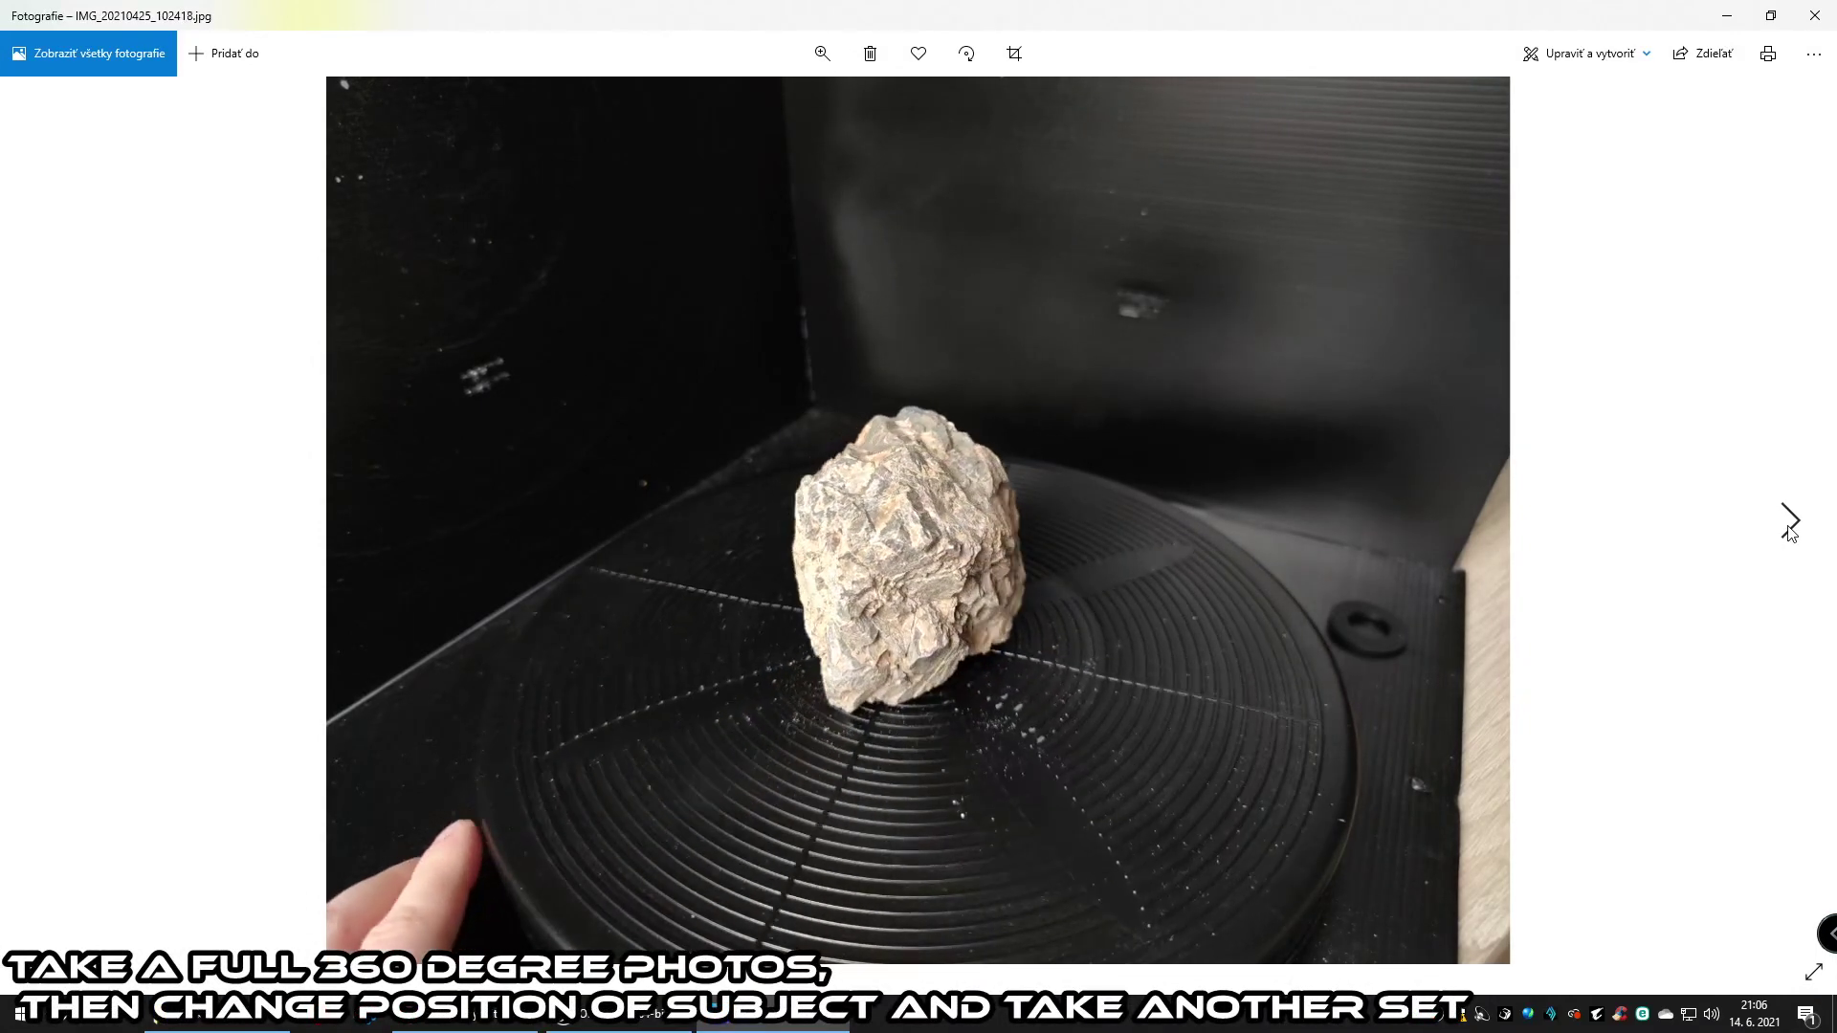
click(1788, 522)
click(1788, 522)
click(1788, 522)
click(1788, 523)
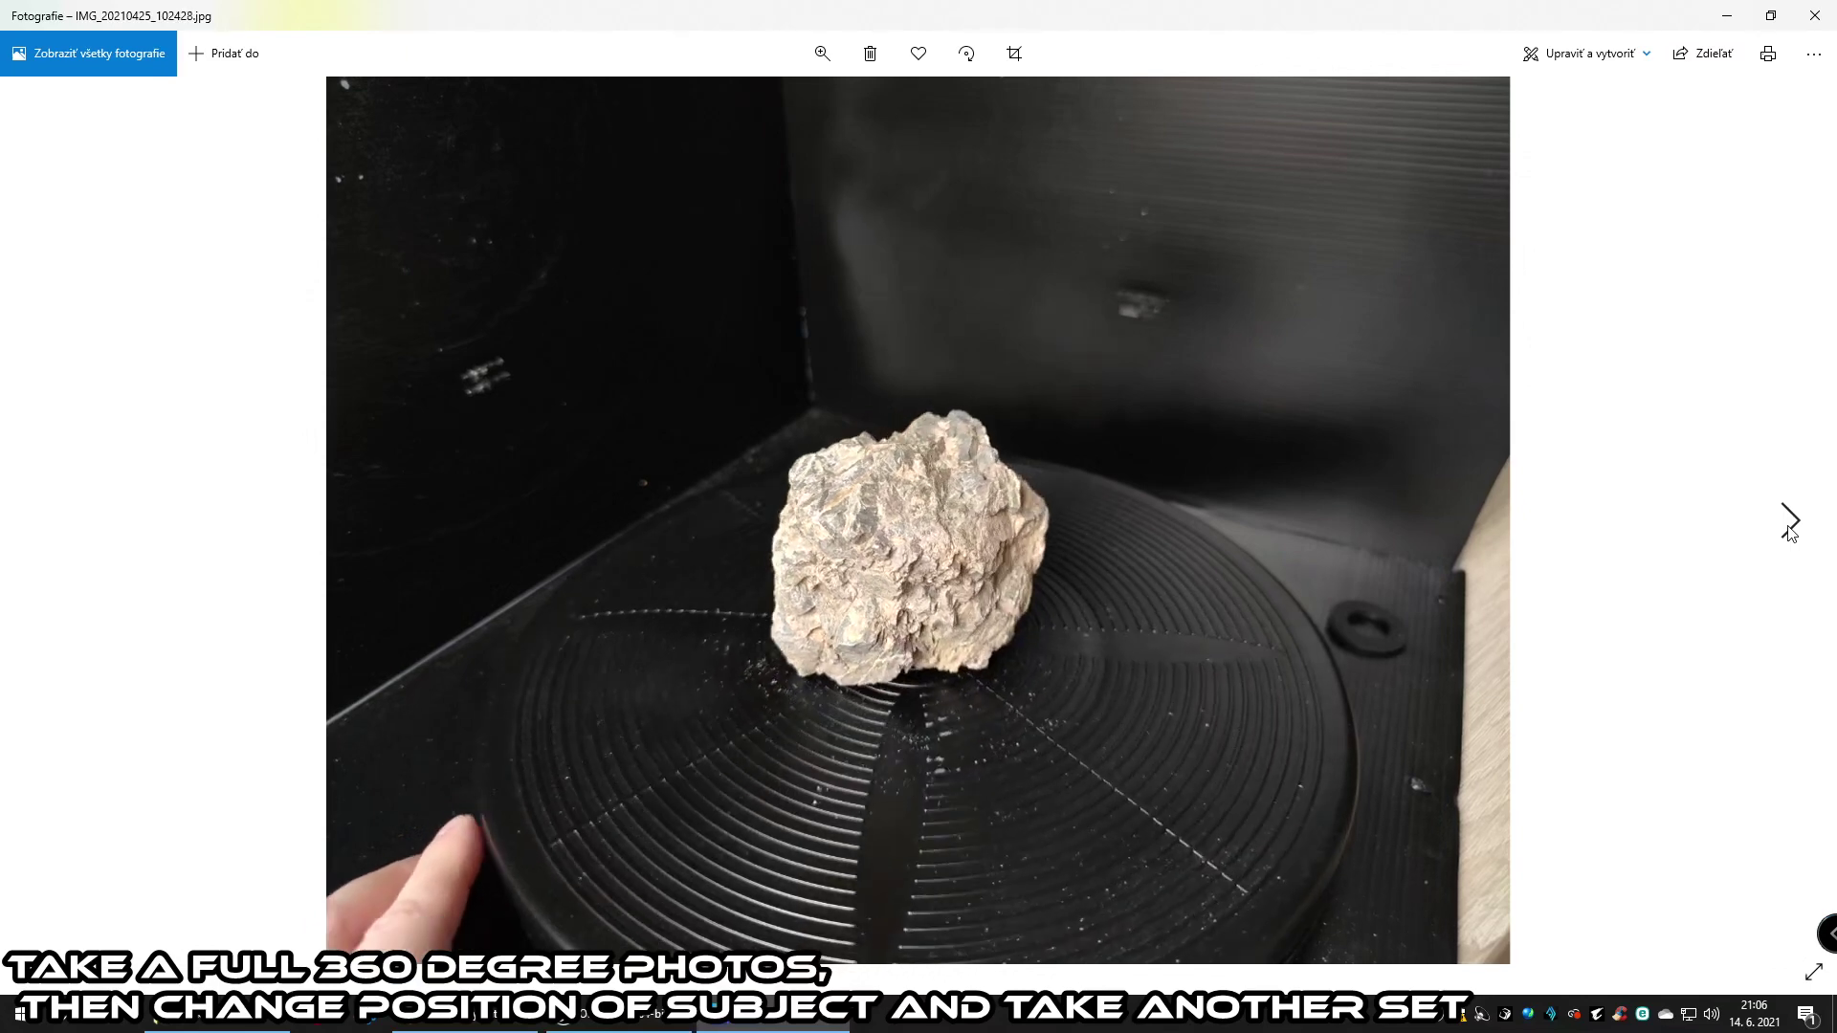
click(1788, 522)
click(1788, 522)
click(1788, 522)
click(1788, 522)
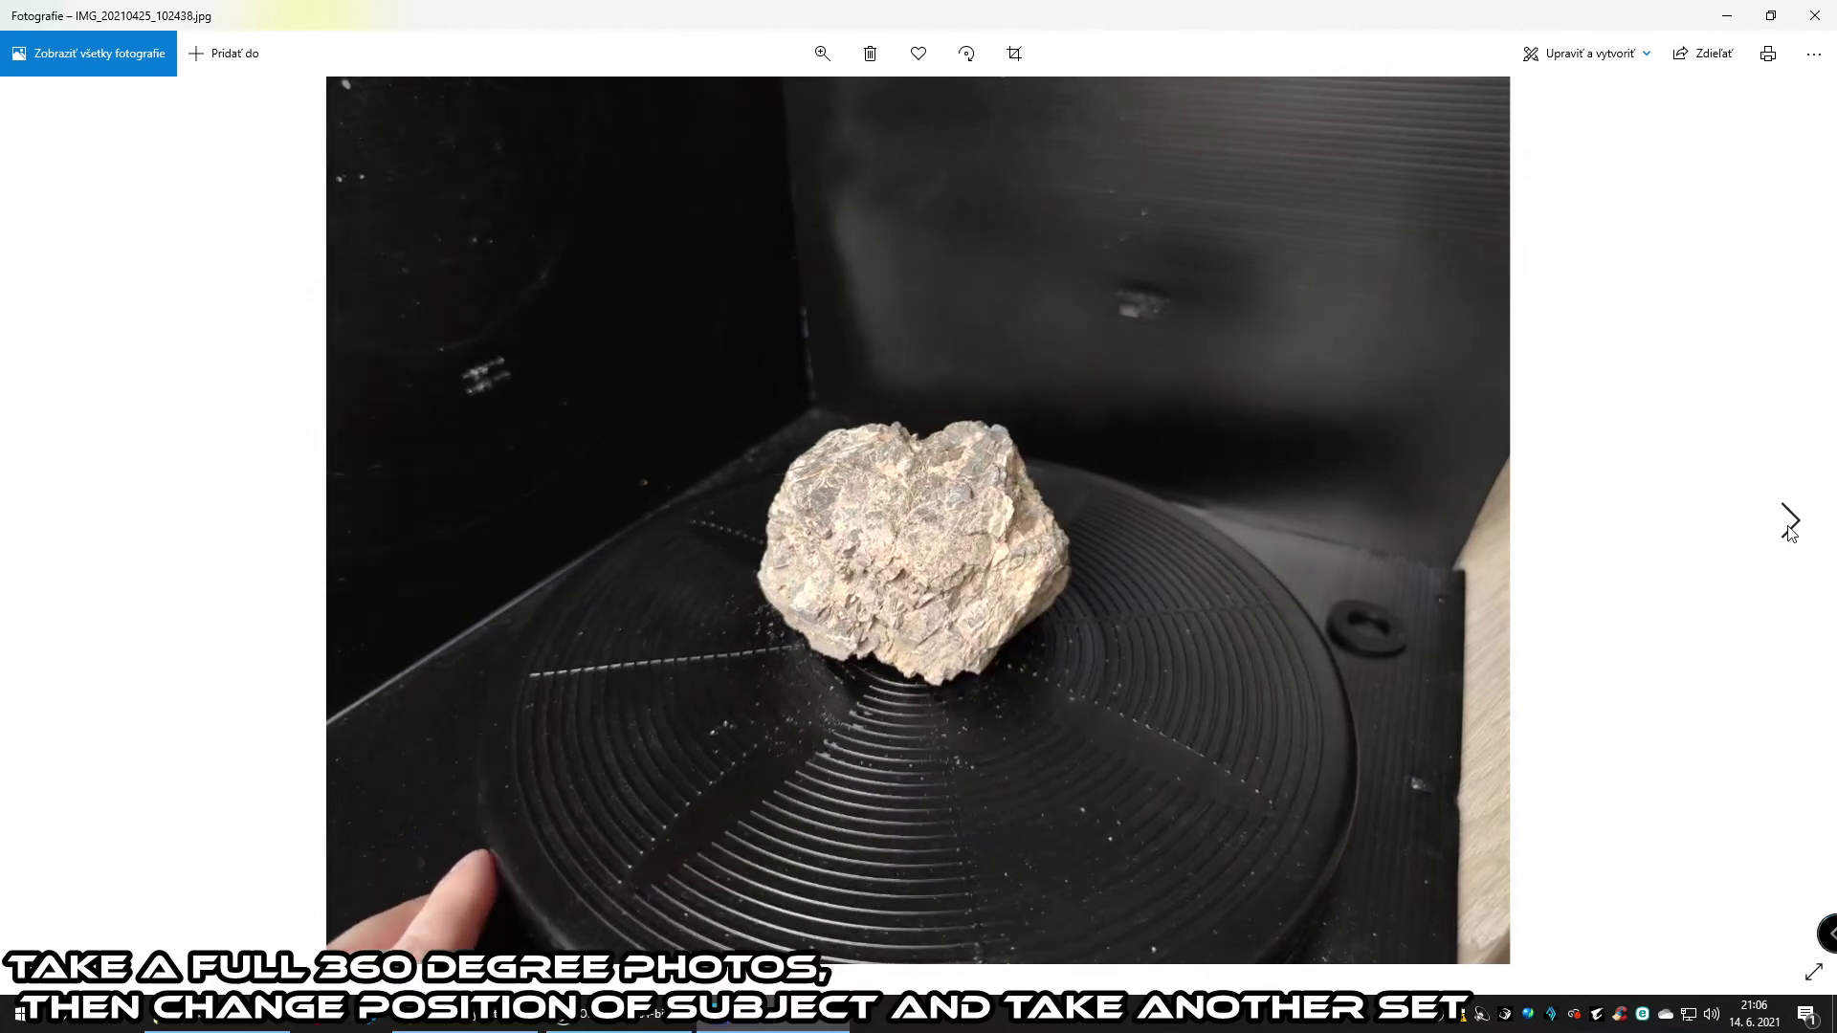
click(1789, 522)
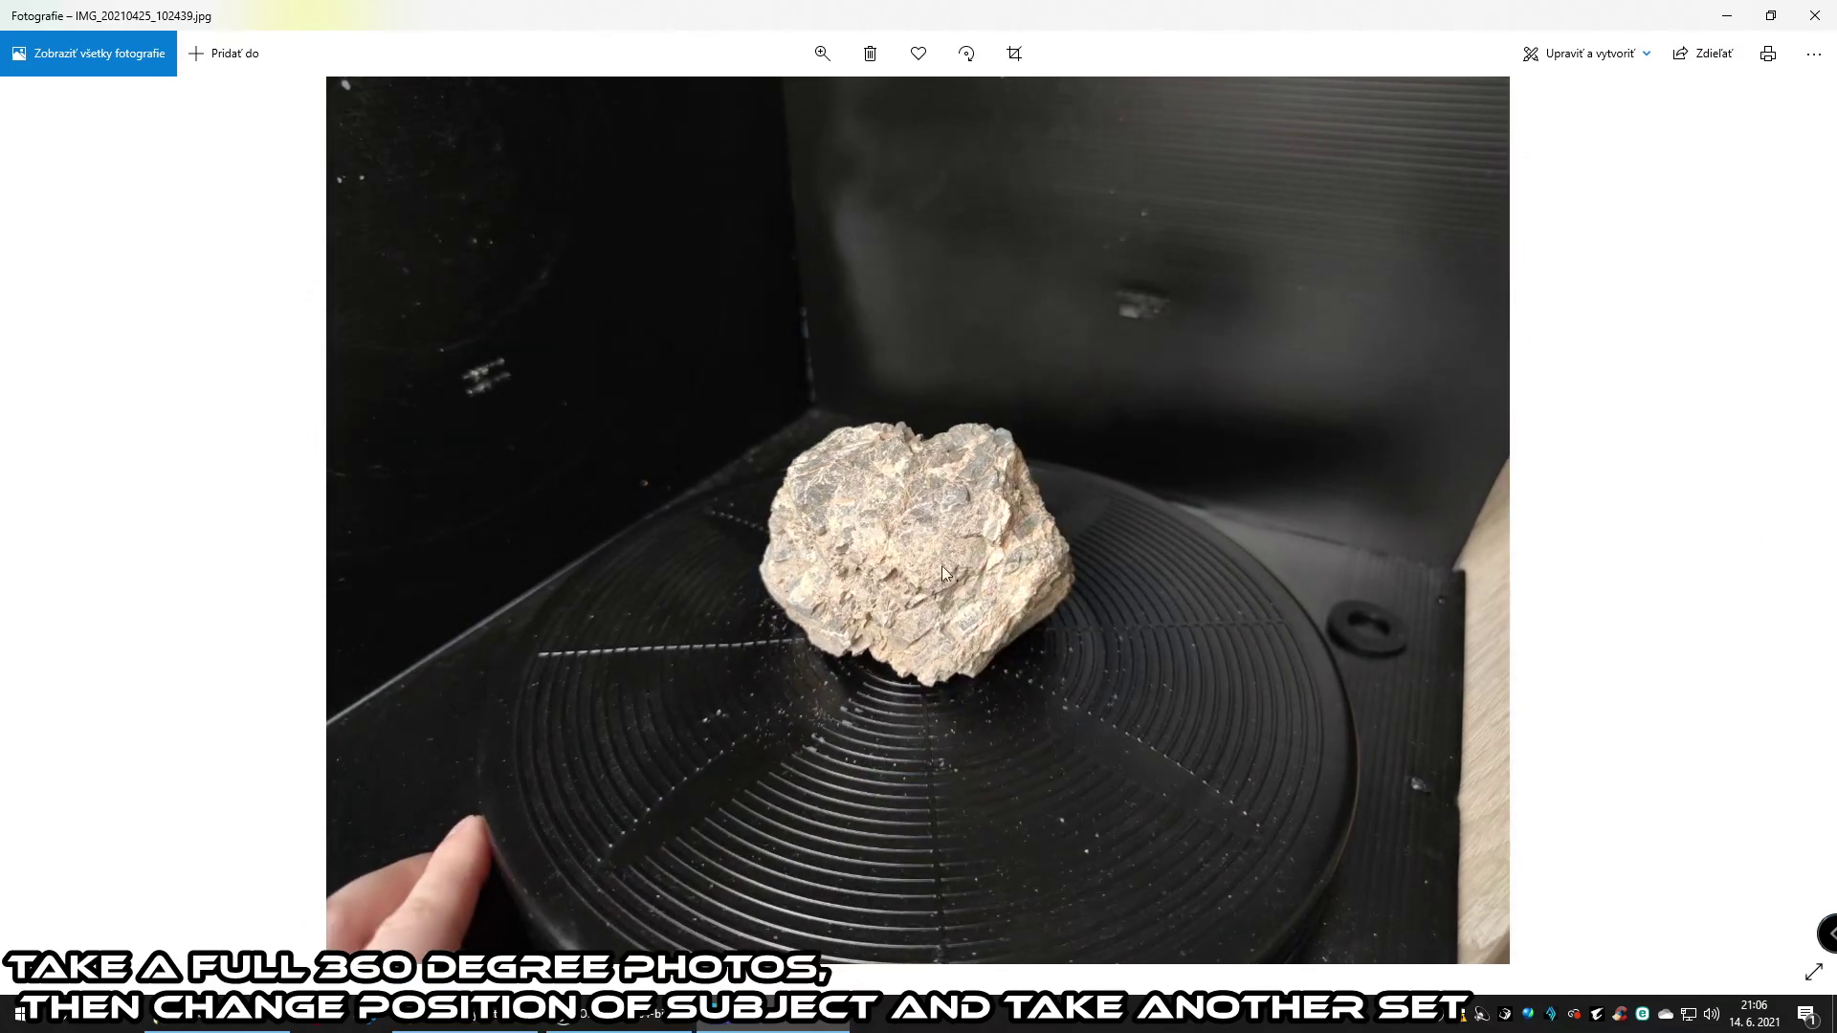
Step: Magnify the current photo to inspect the rock's surface detail, restore the full view and close the photo
click(821, 53)
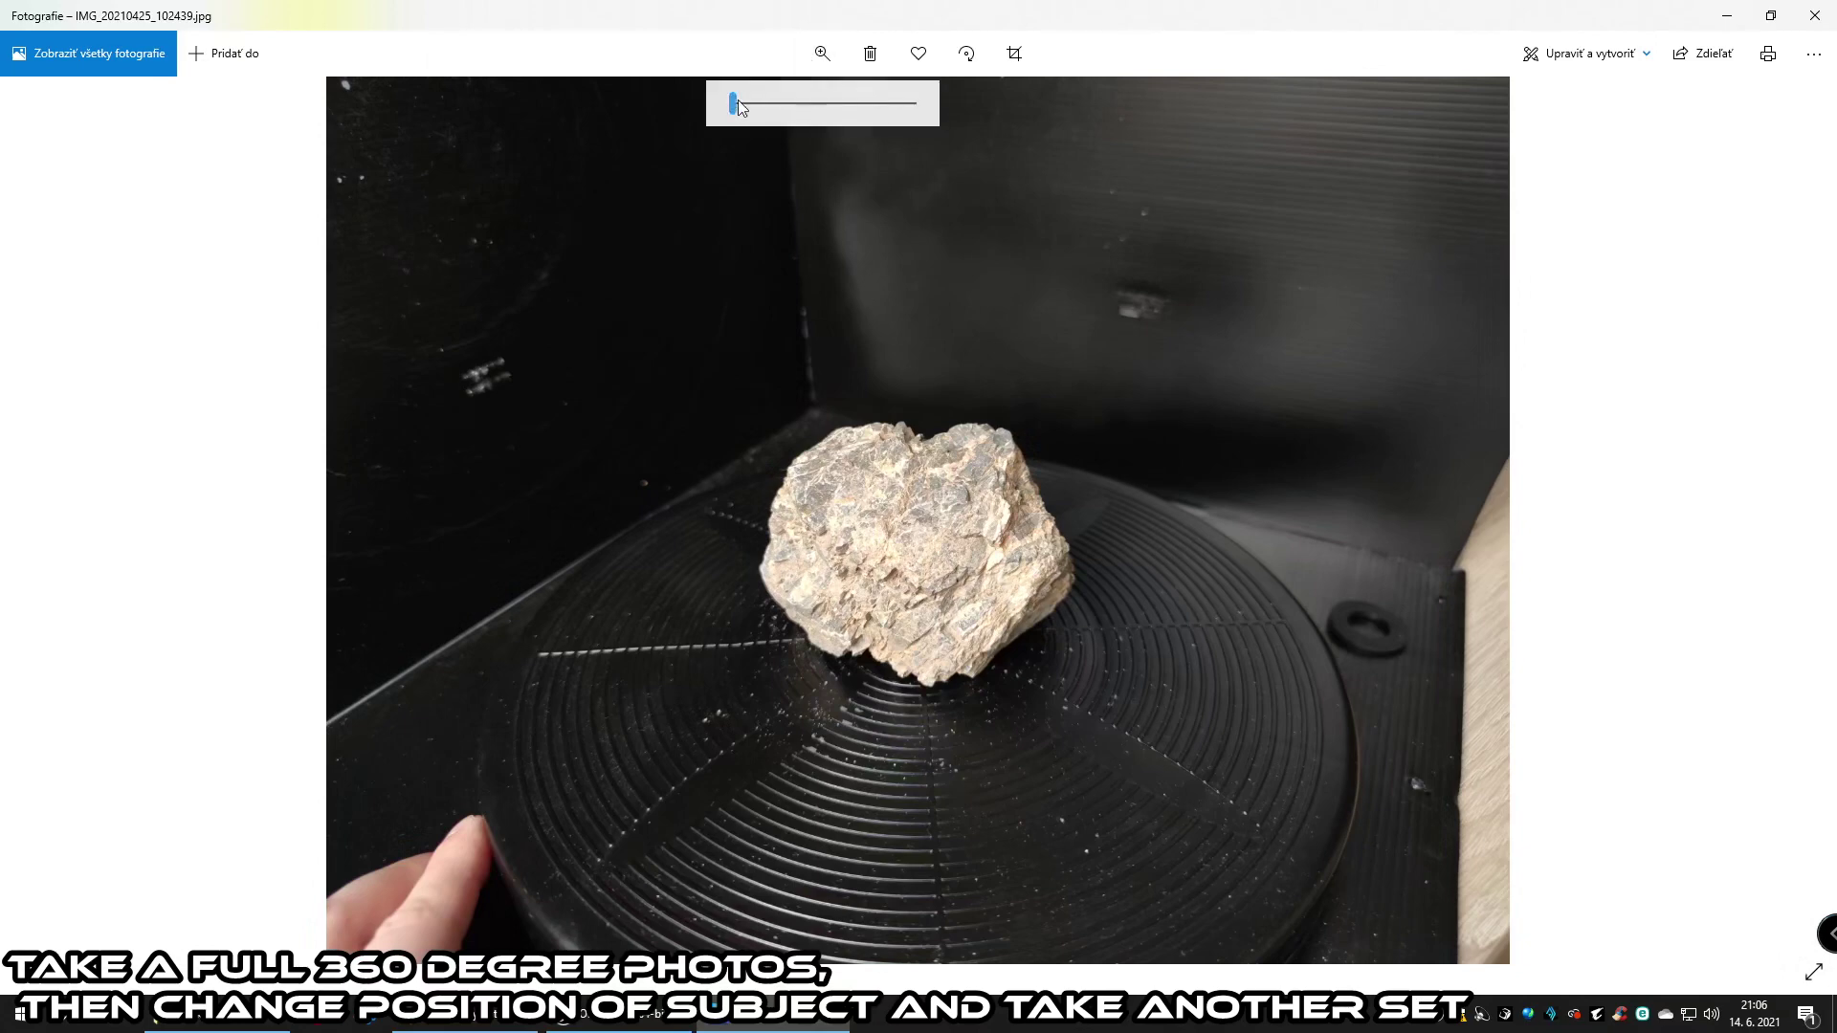
drag(738, 100, 743, 105)
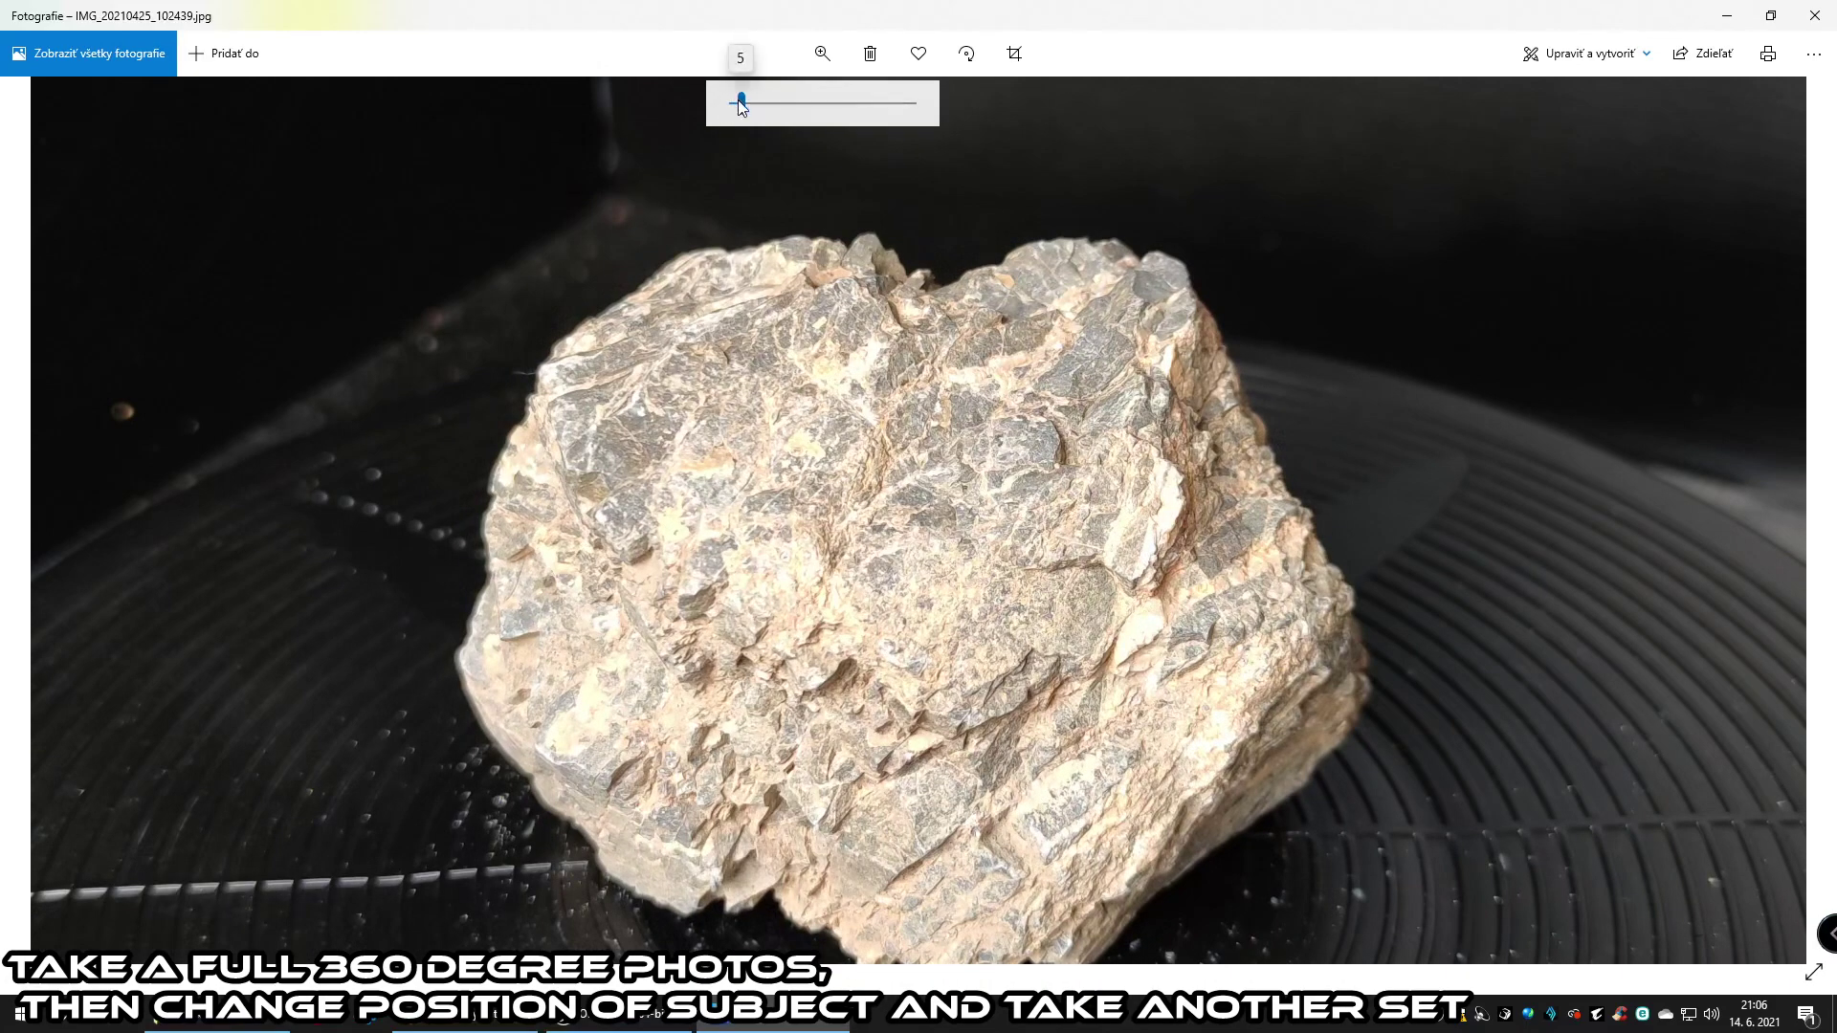
drag(738, 103, 731, 104)
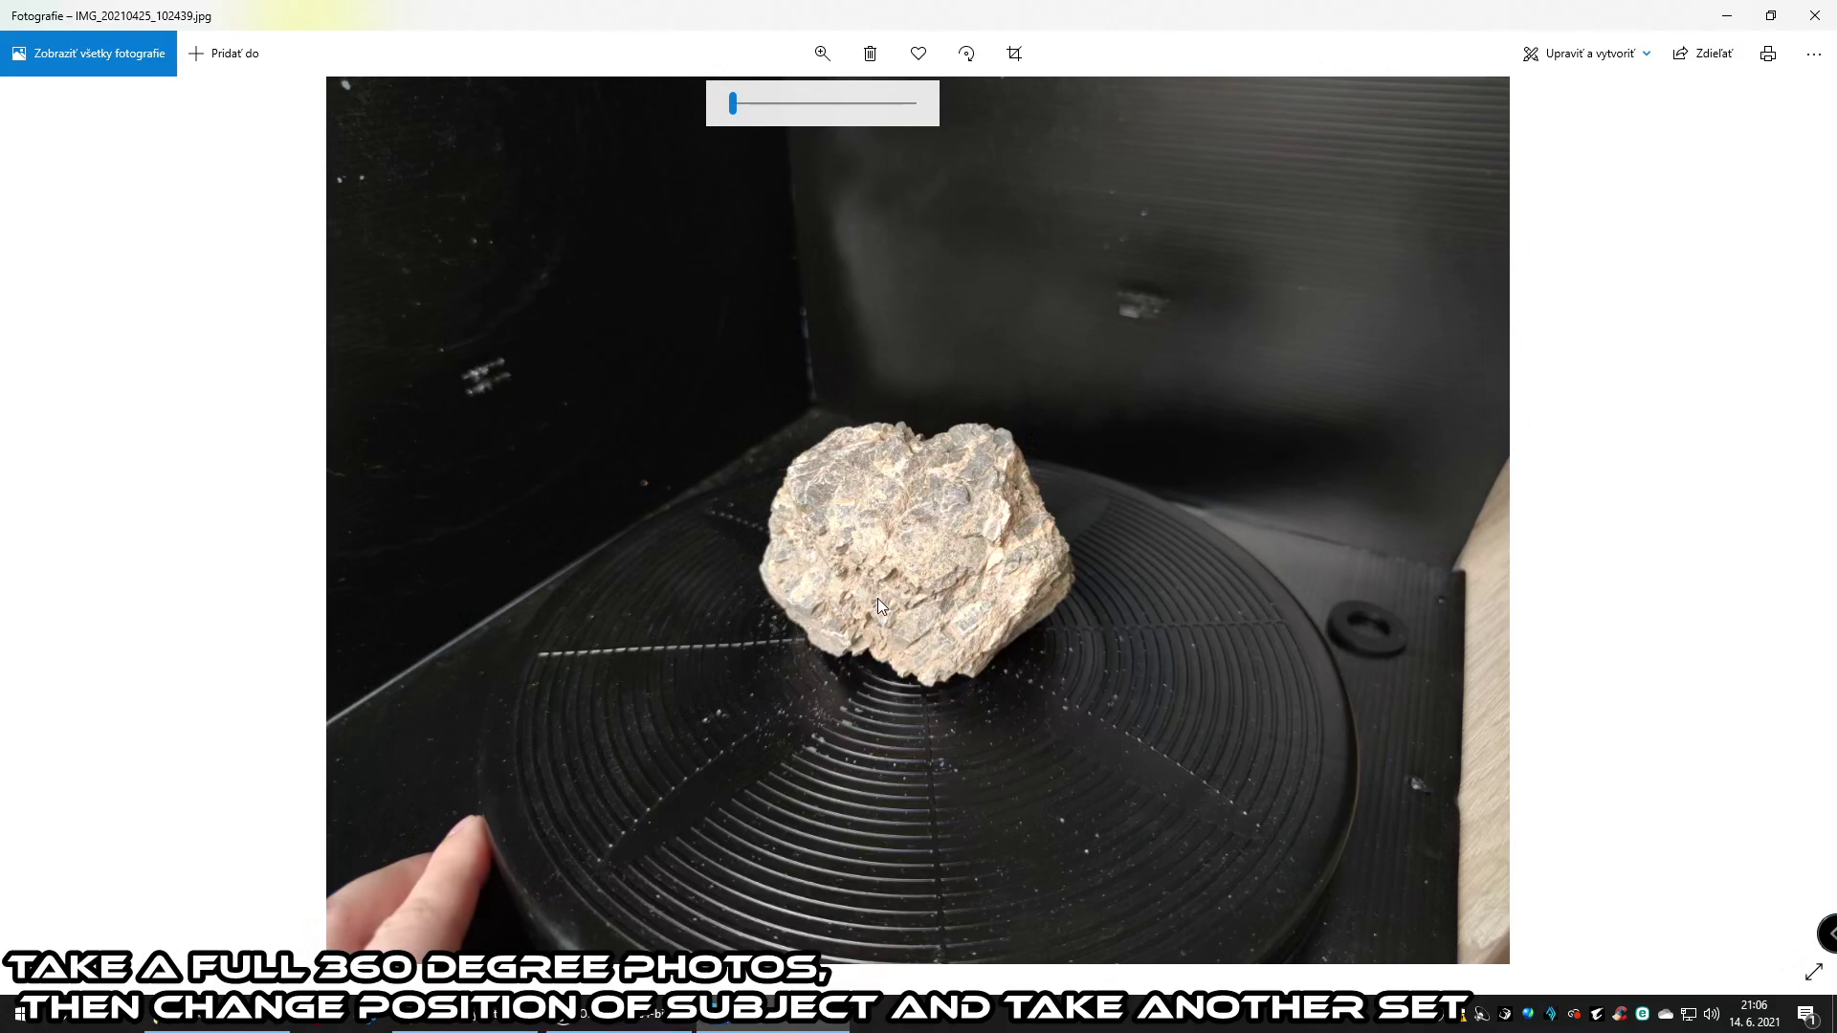
click(1815, 15)
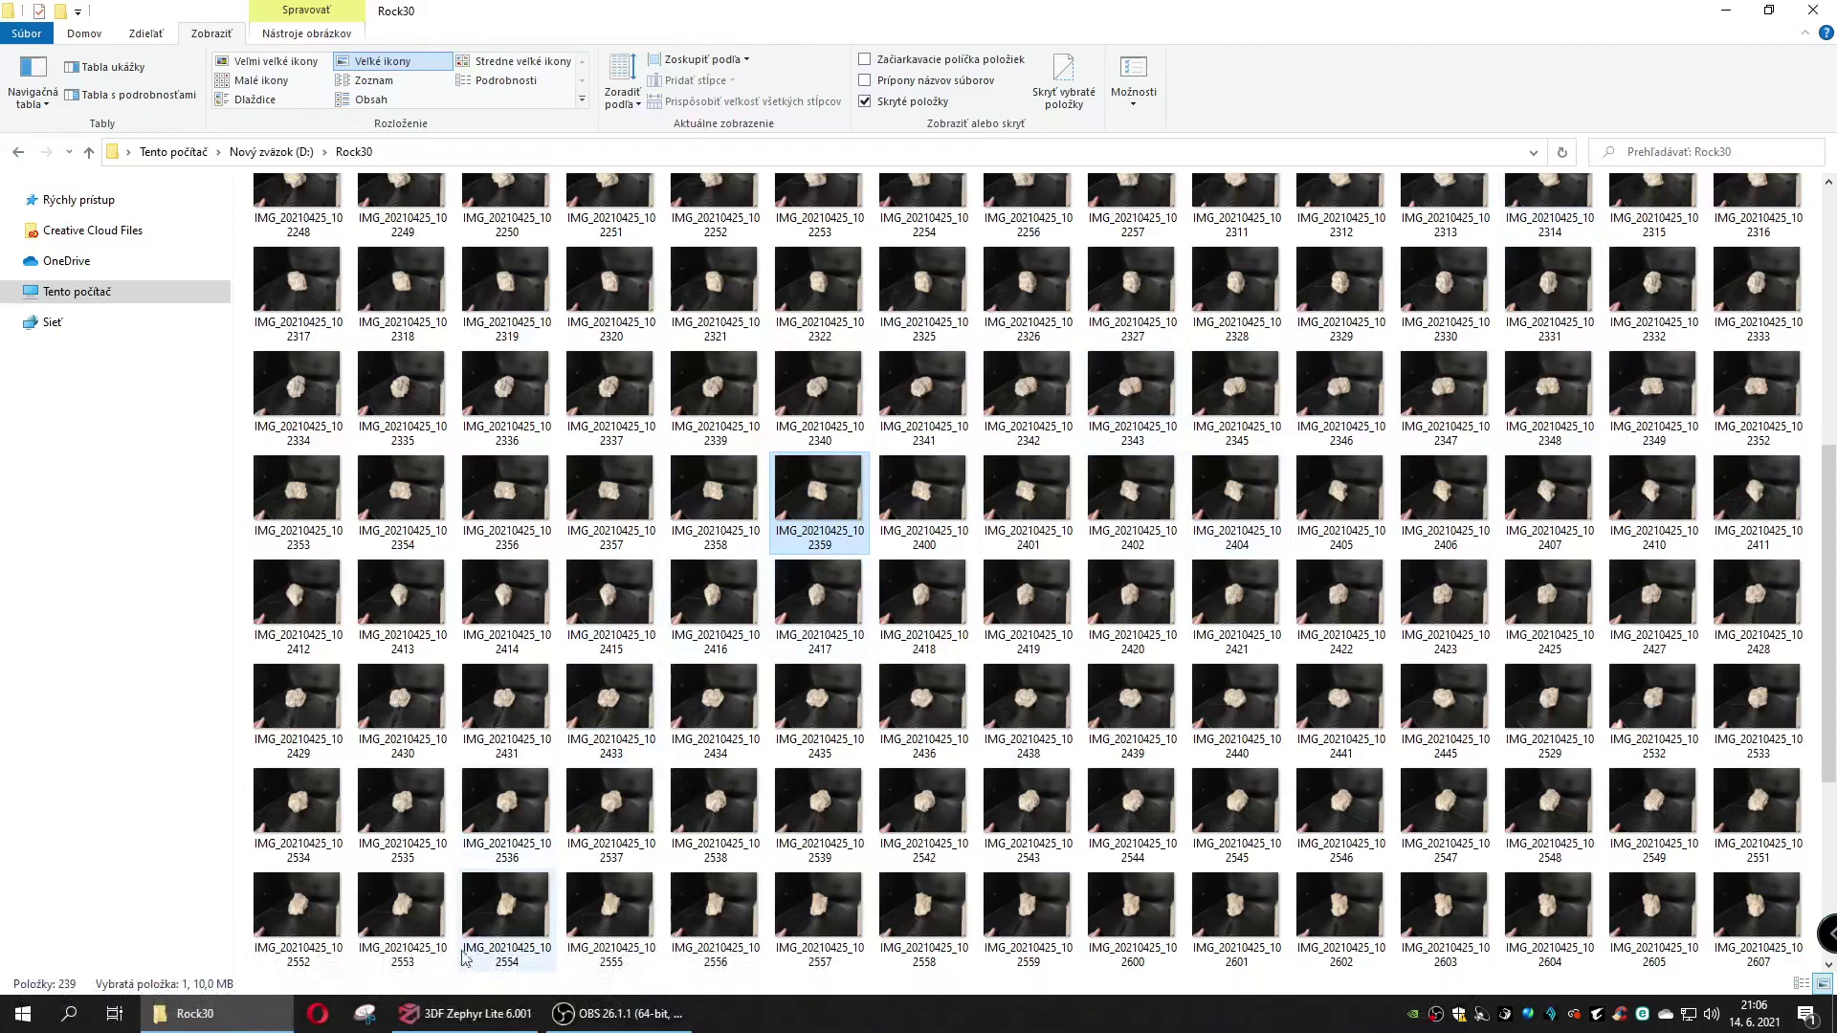
Step: Switch to 3DF Zephyr and start a new project with the Mask images option enabled
click(469, 1013)
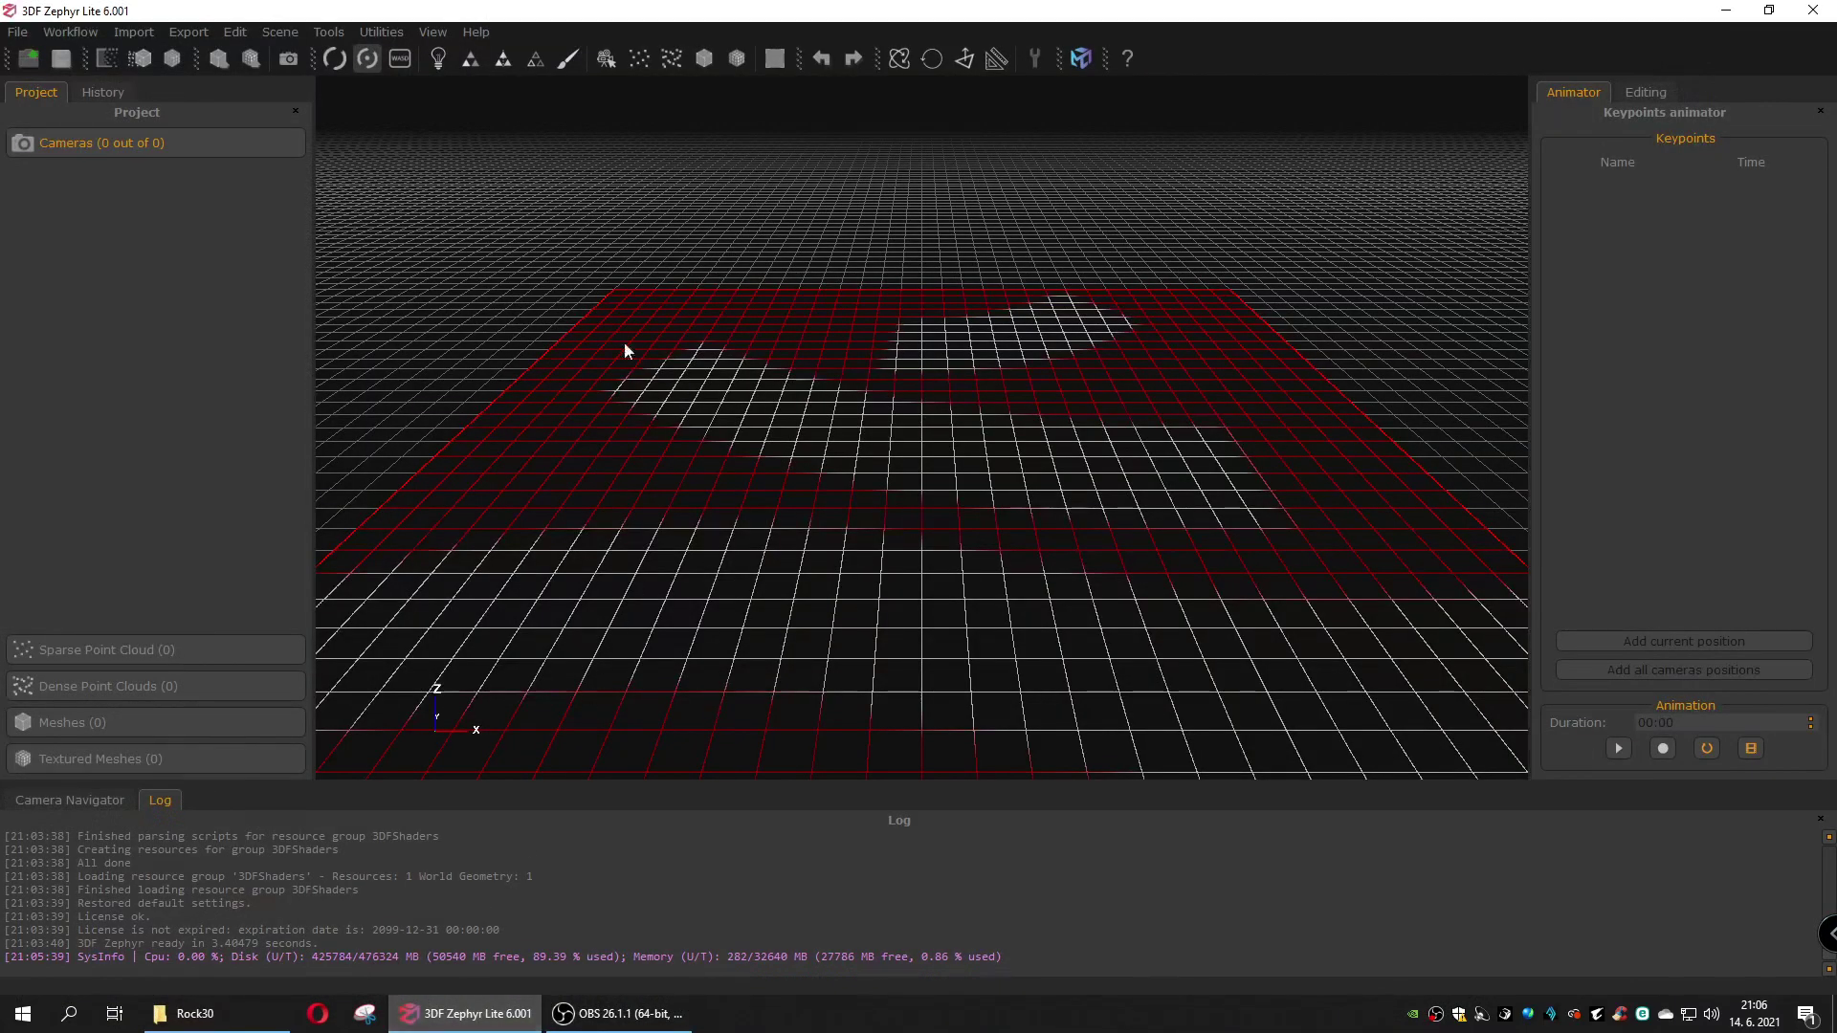
click(67, 33)
click(79, 51)
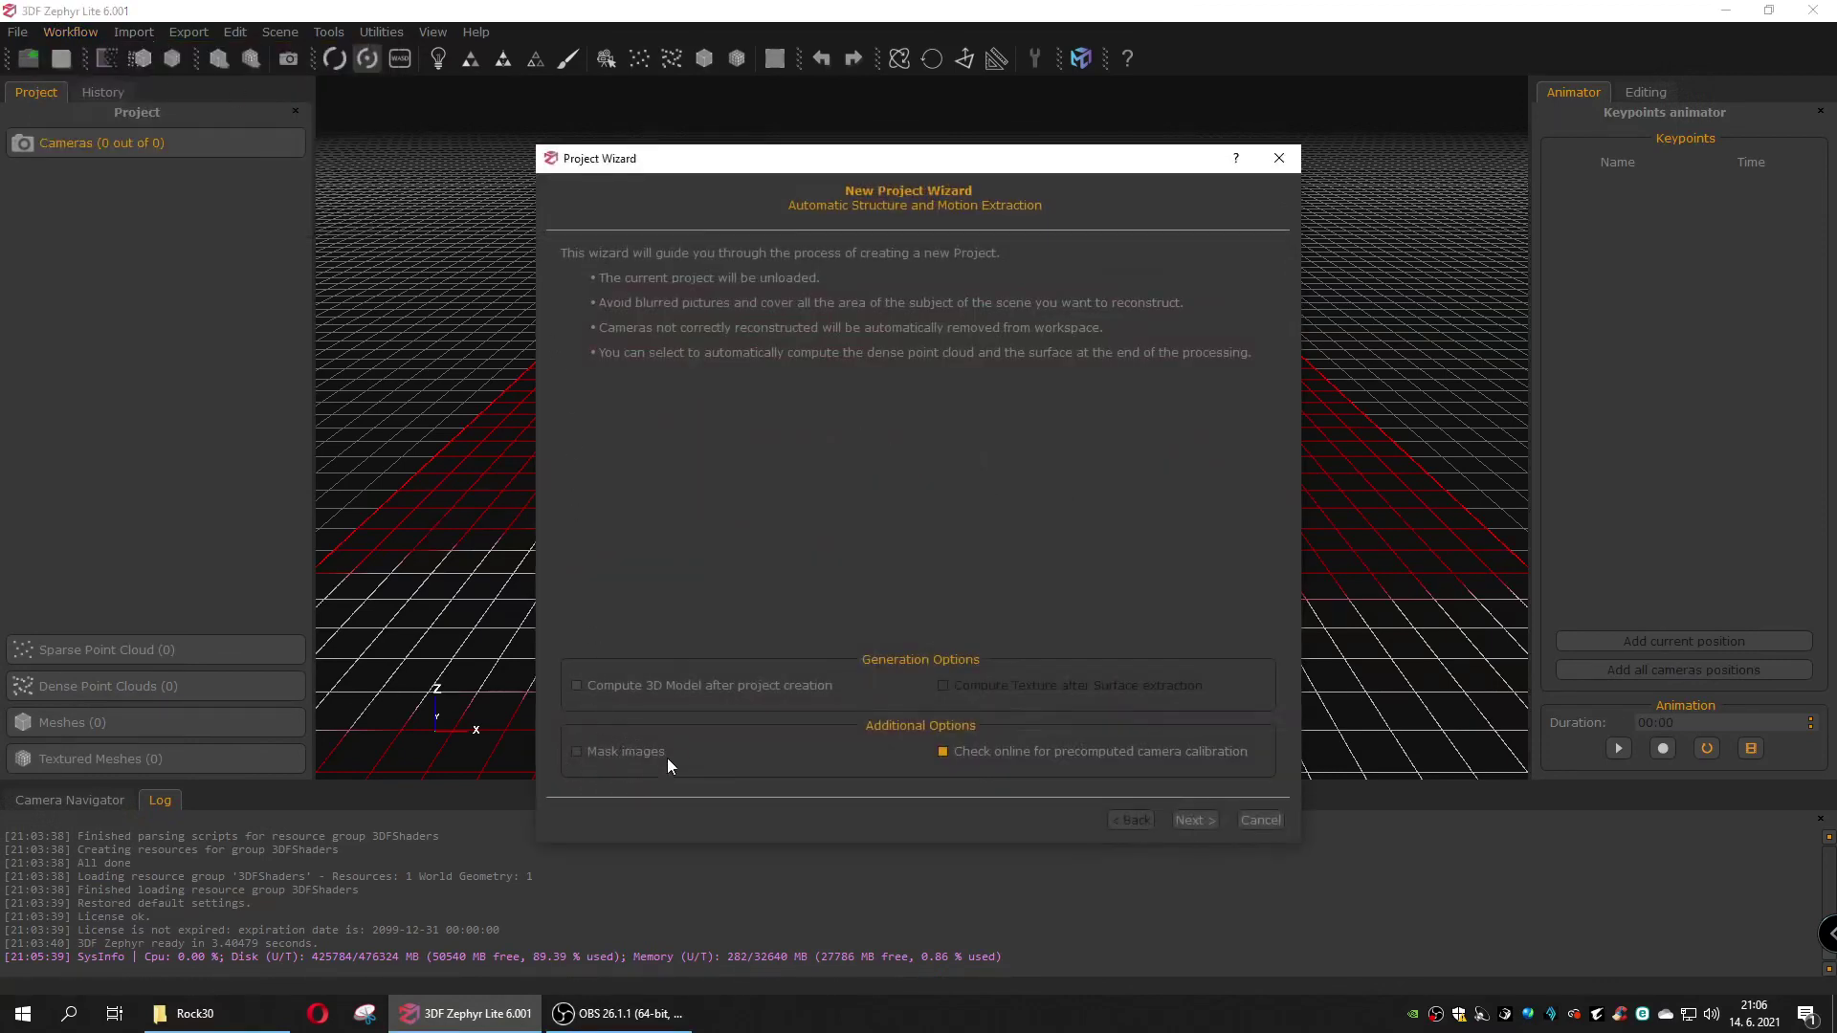
click(575, 751)
click(1191, 820)
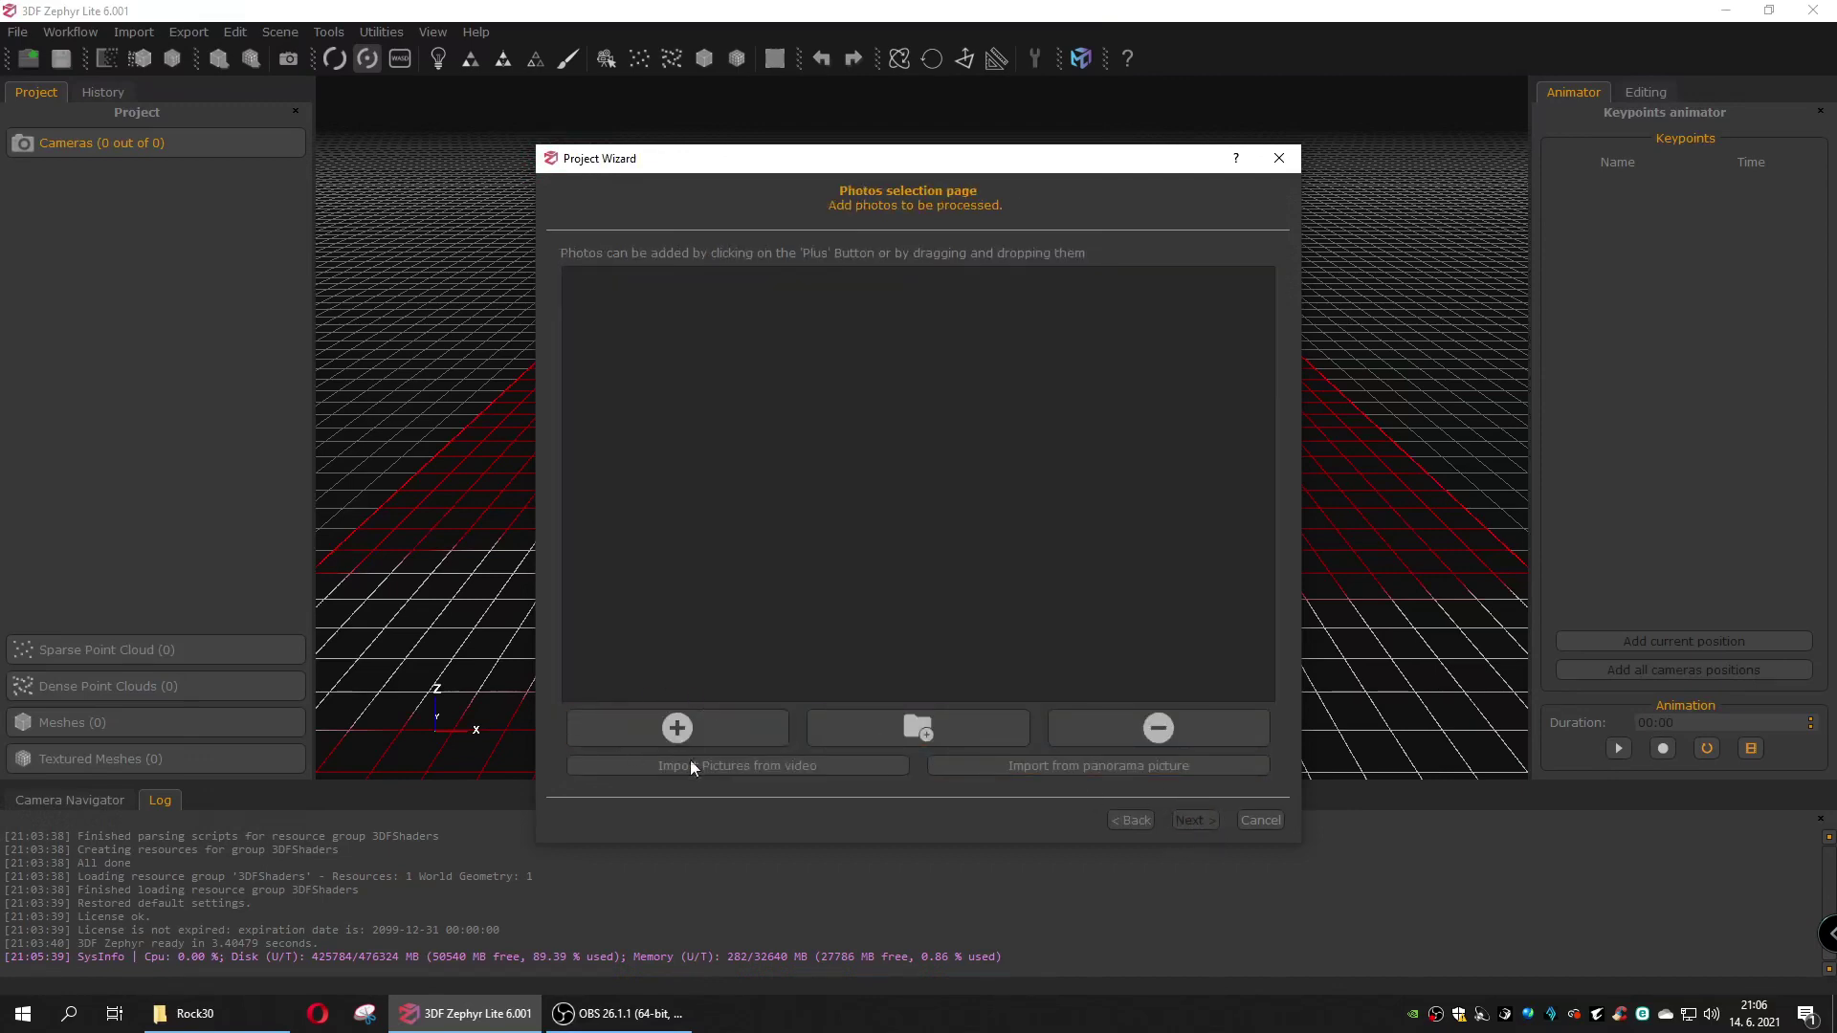
Step: Add all photos from the Rock30 folder to the project and proceed to the masking setup
click(676, 732)
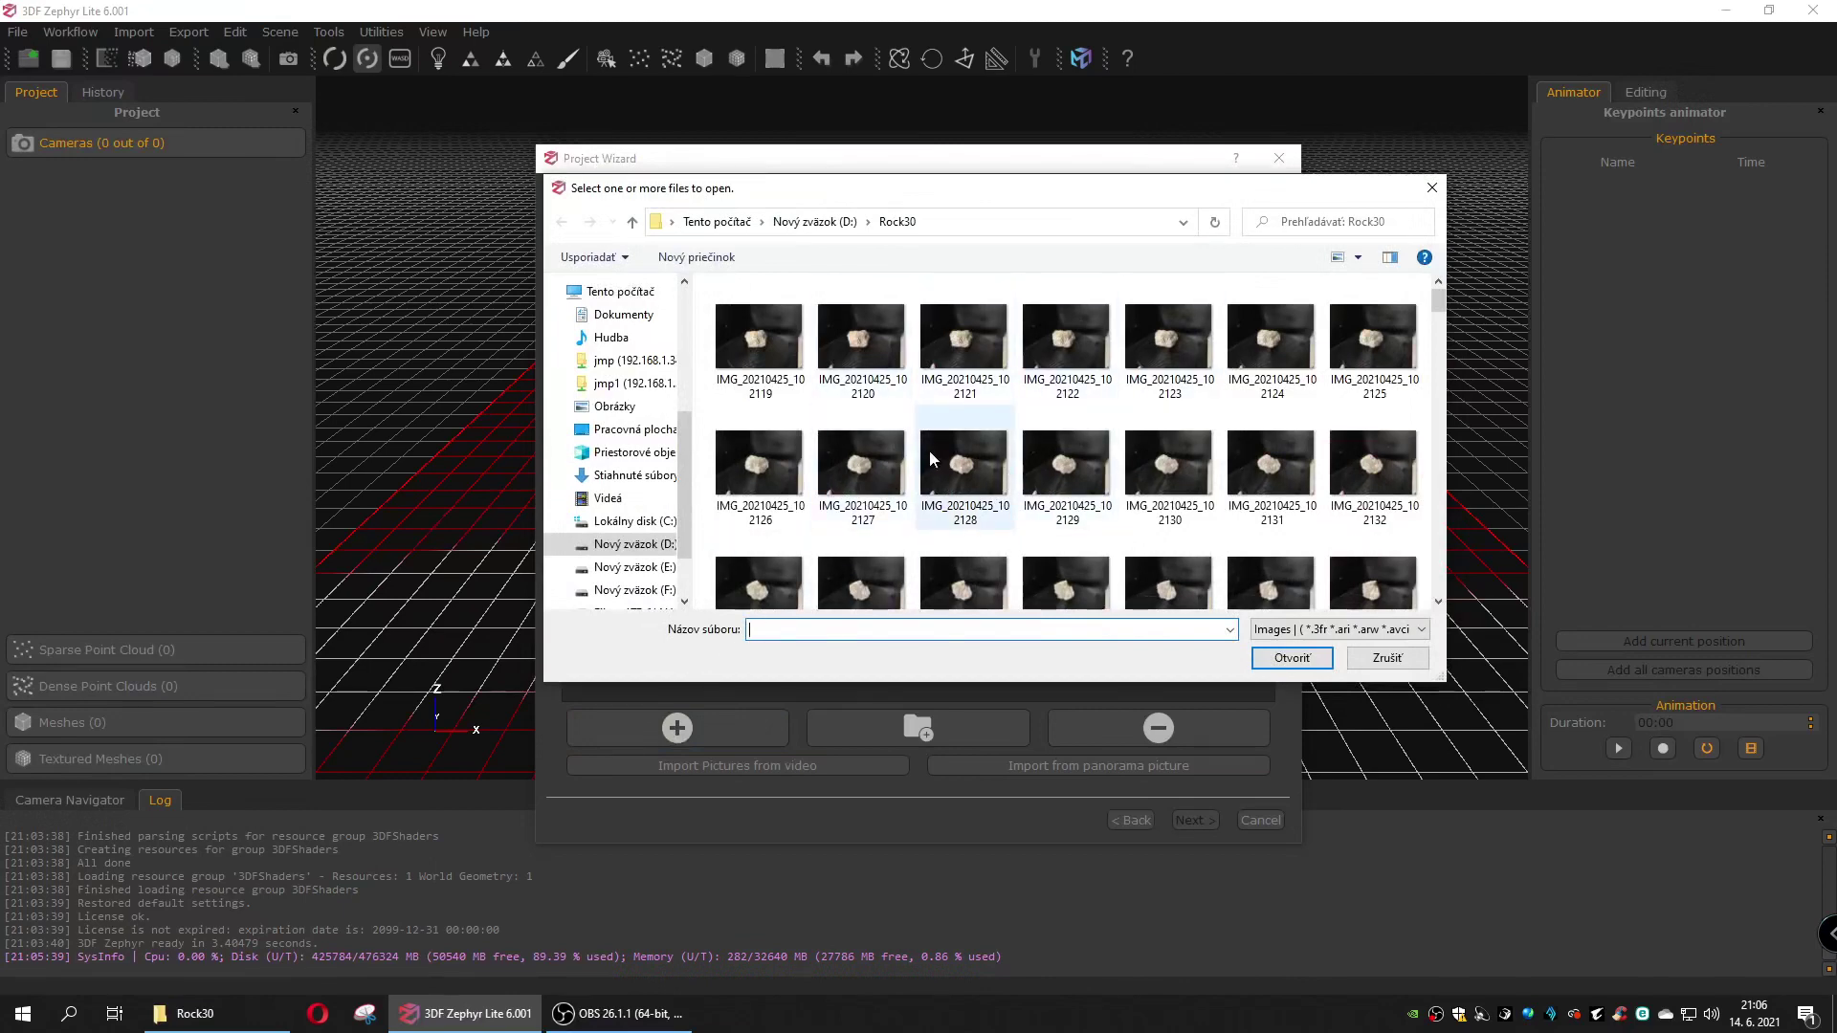
click(953, 459)
key(ctrl+a)
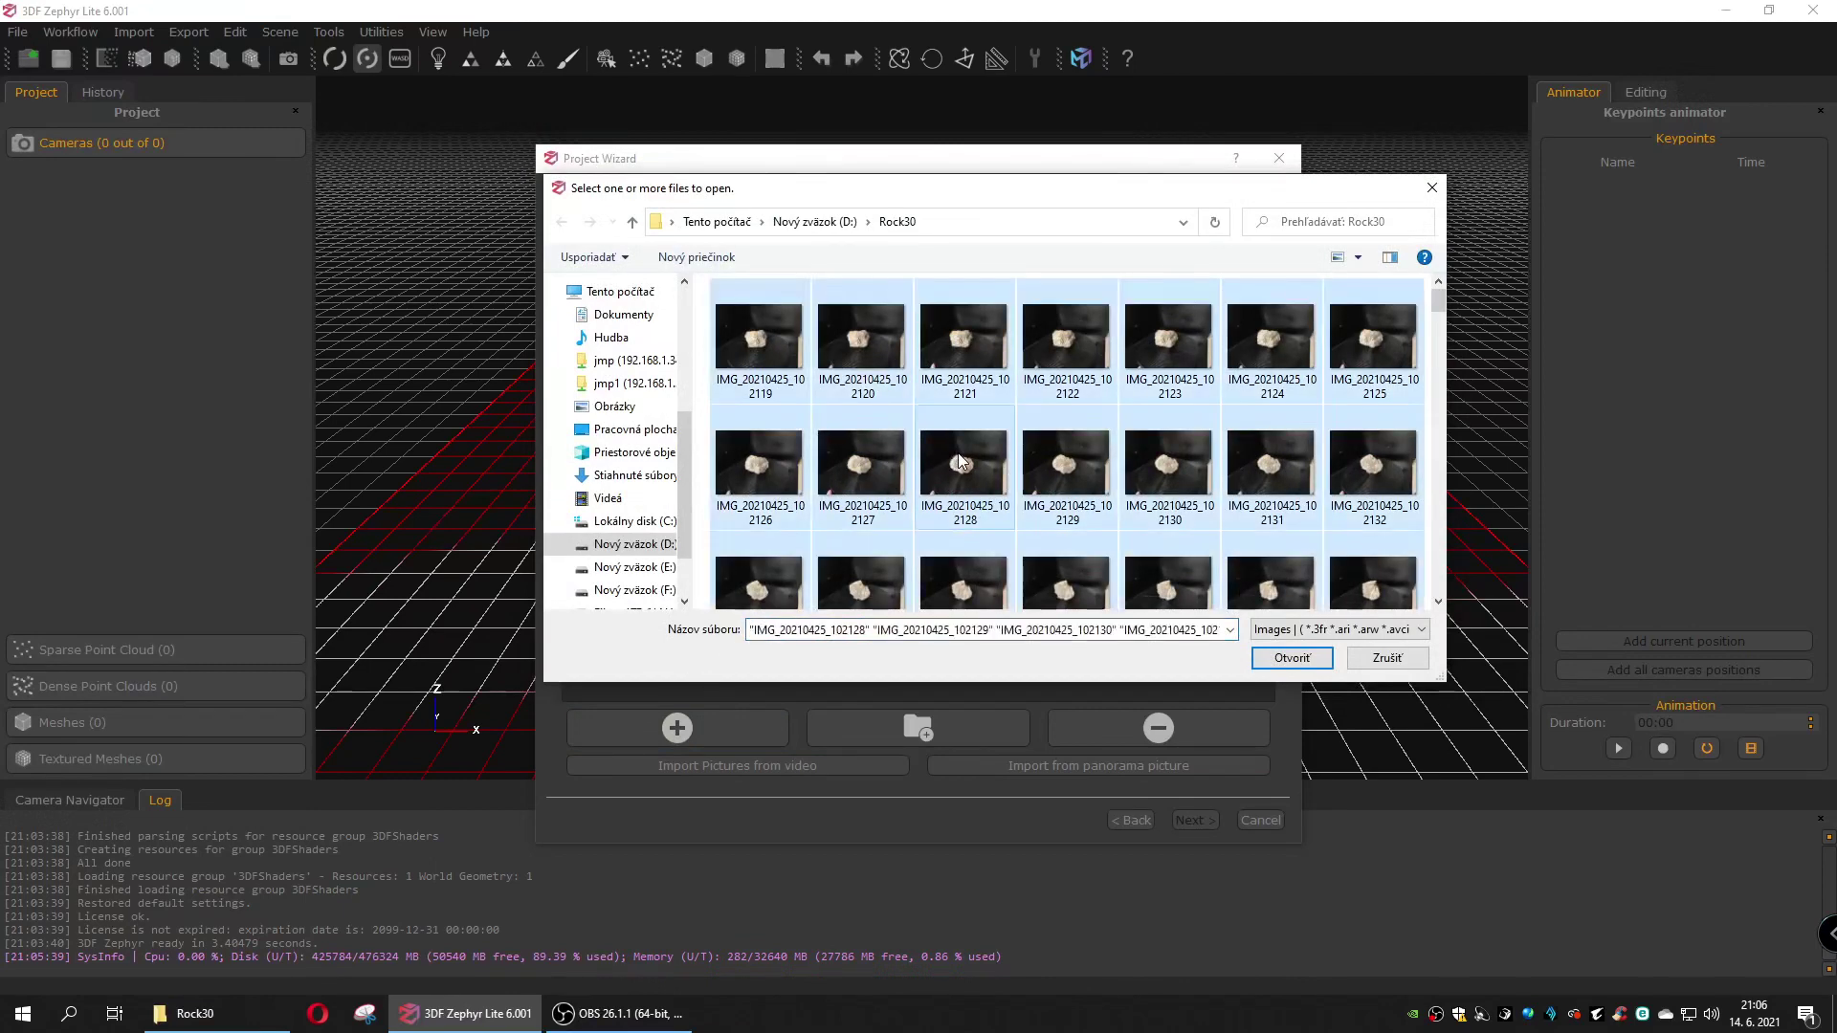
click(1291, 658)
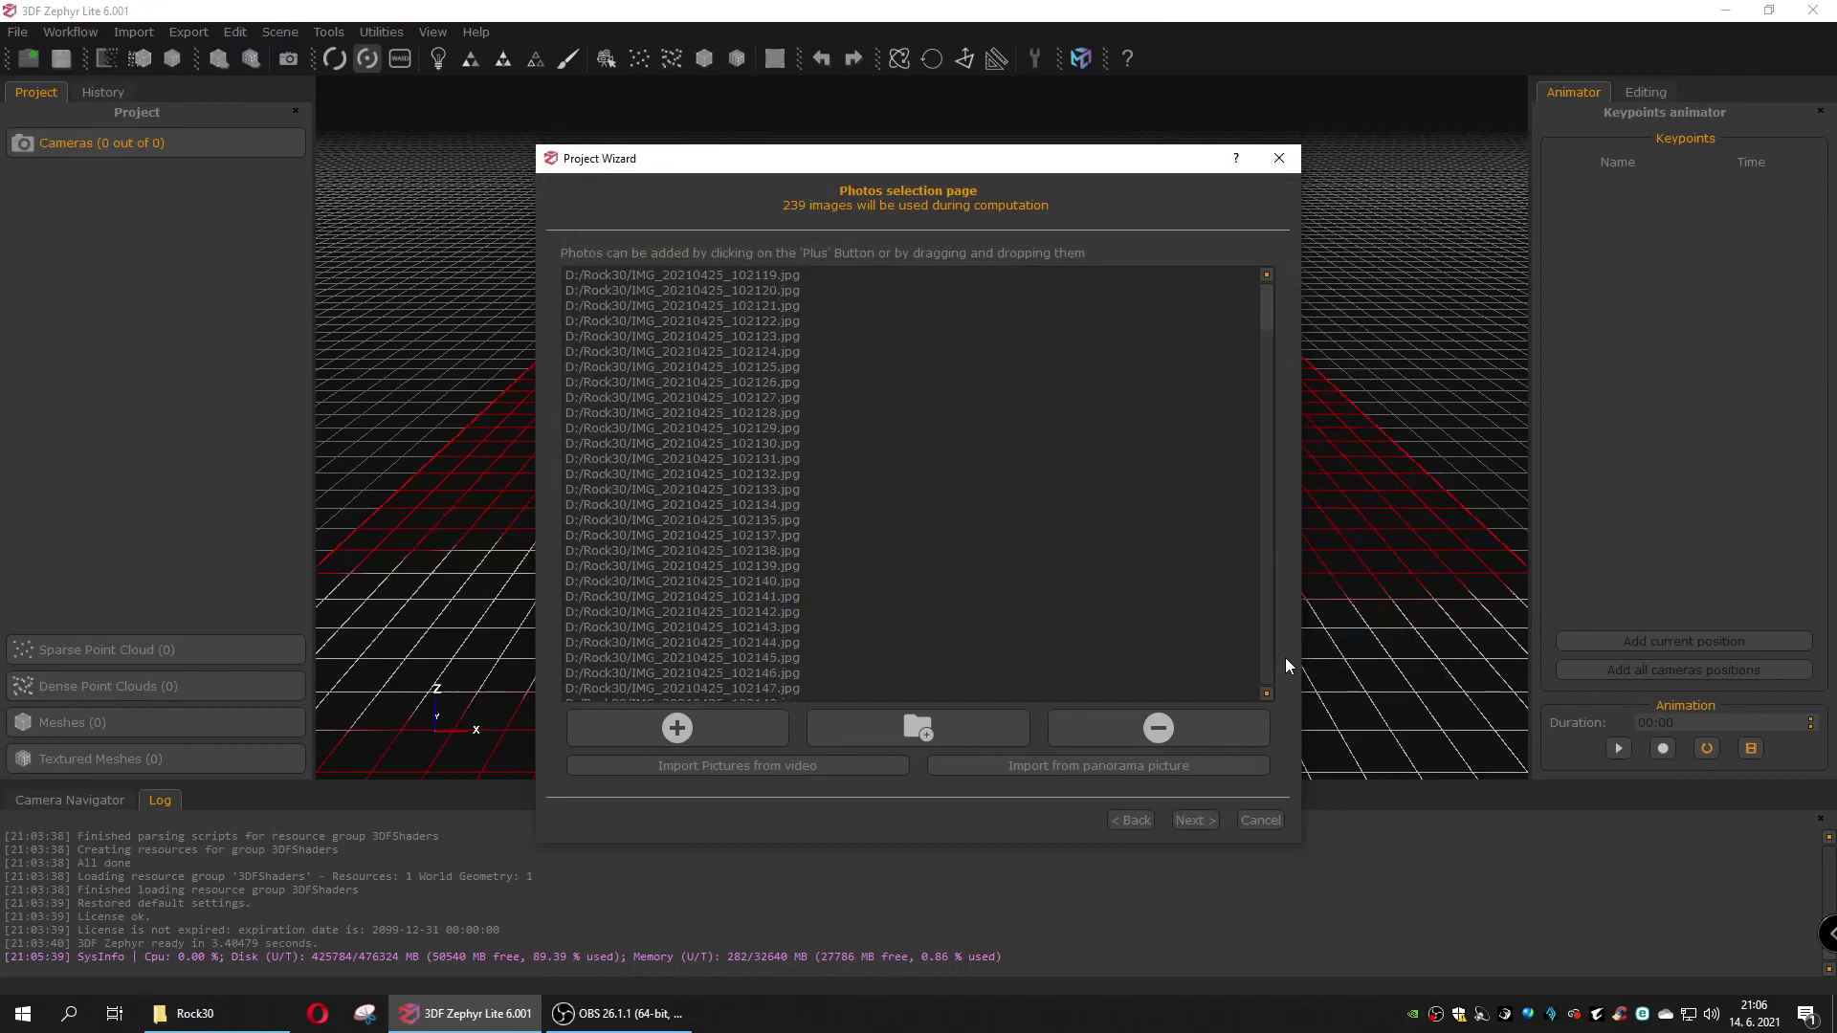
click(1192, 818)
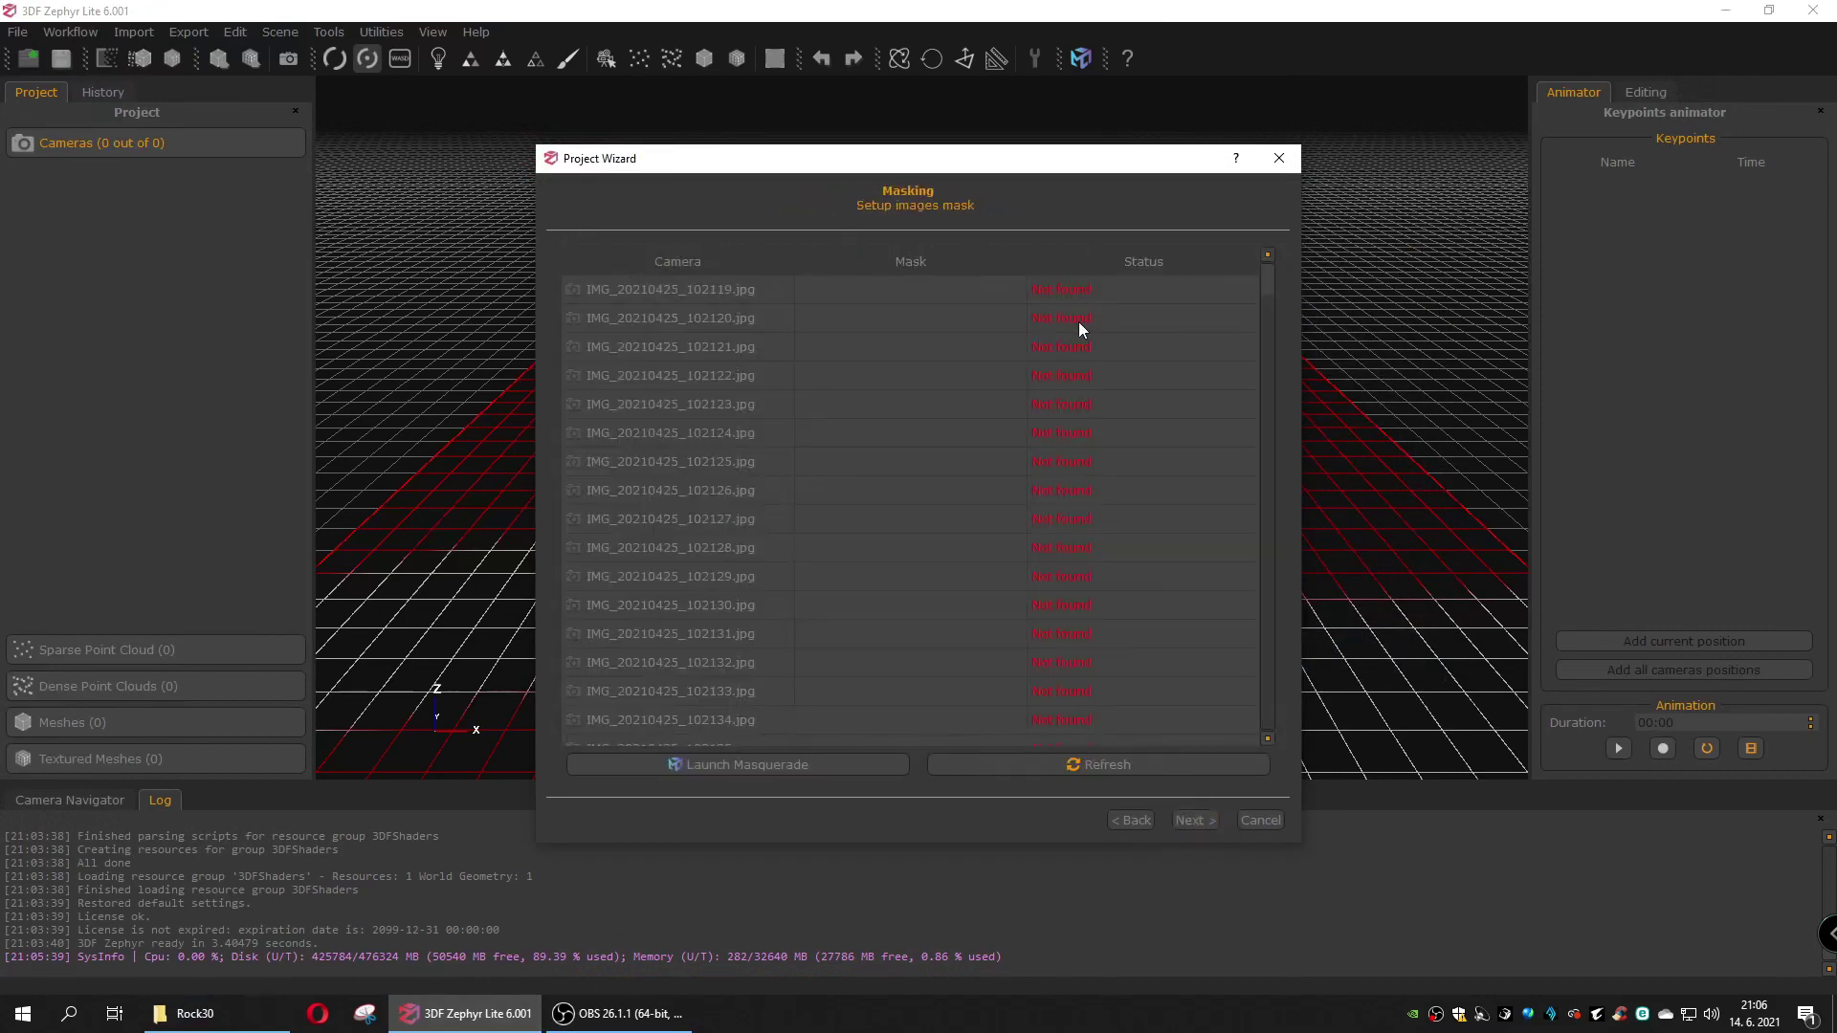
Step: Launch Masquerade from the masking setup and trace a closed foreground stroke just inside the rock's outline on IMG_20210425_102119.jpg
scroll(1078, 321, down, 15)
click(759, 765)
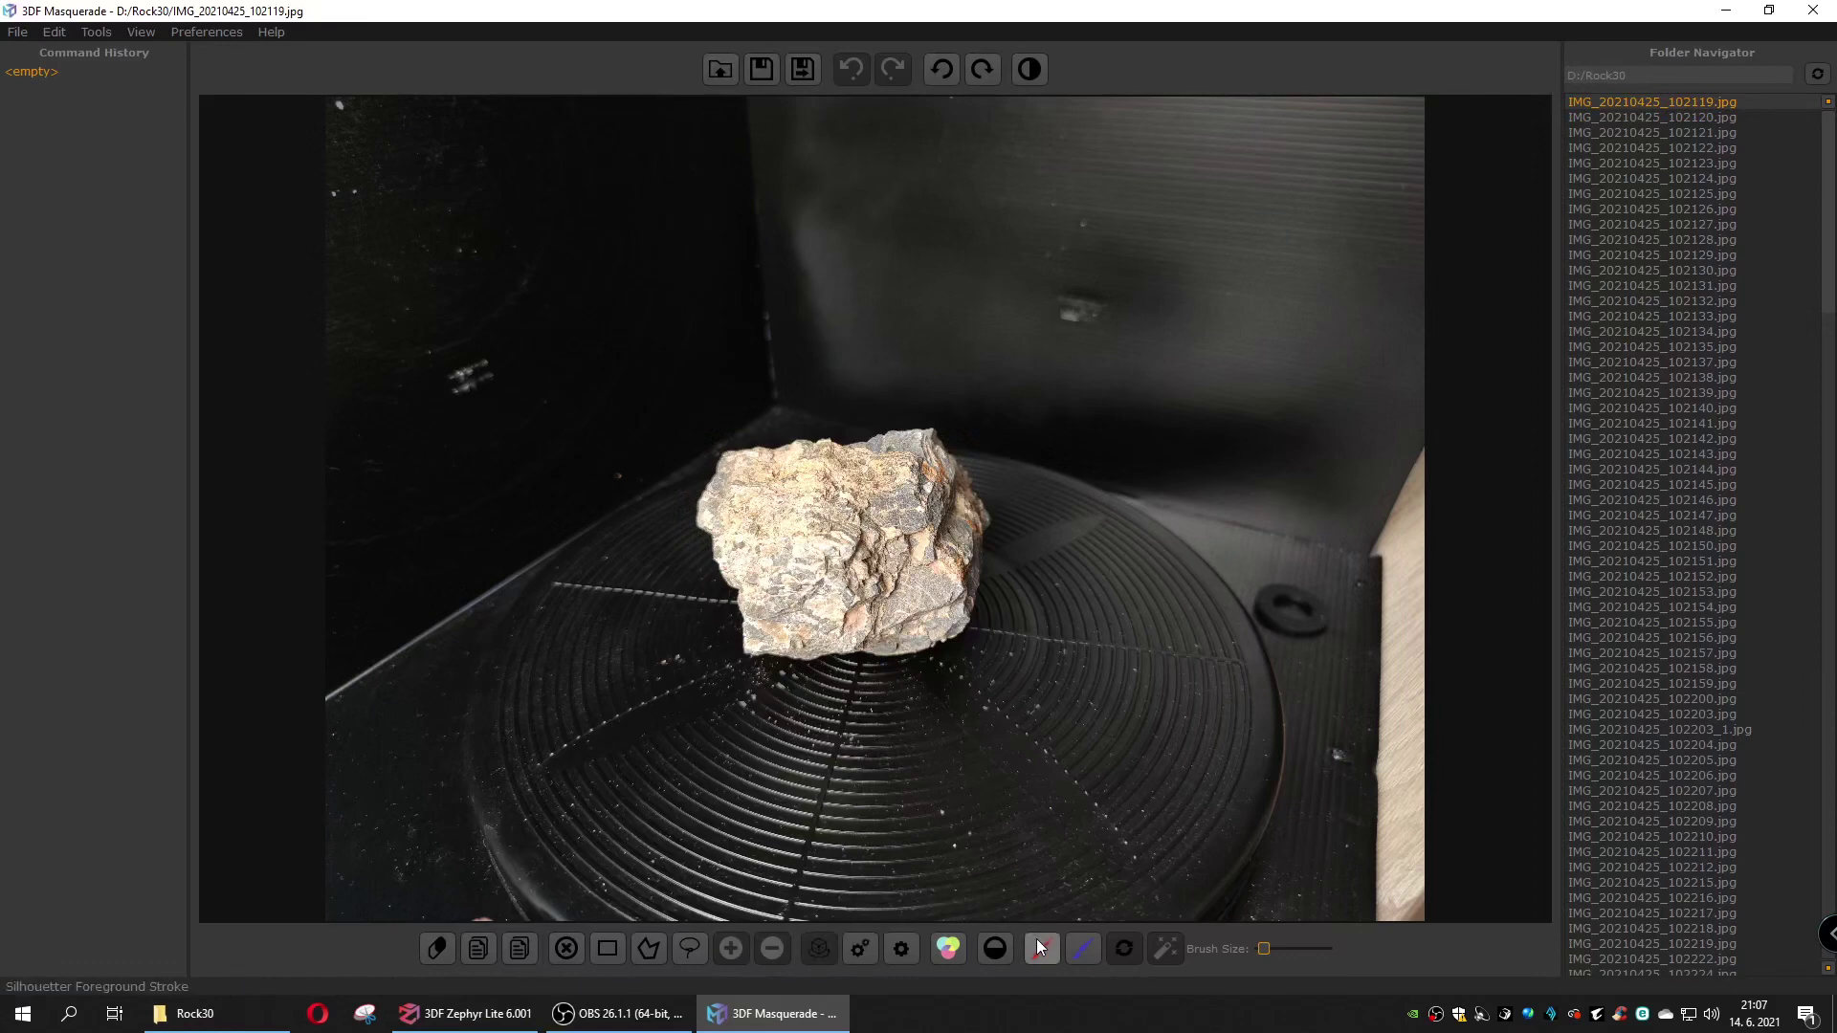
scroll(893, 595, up, 3)
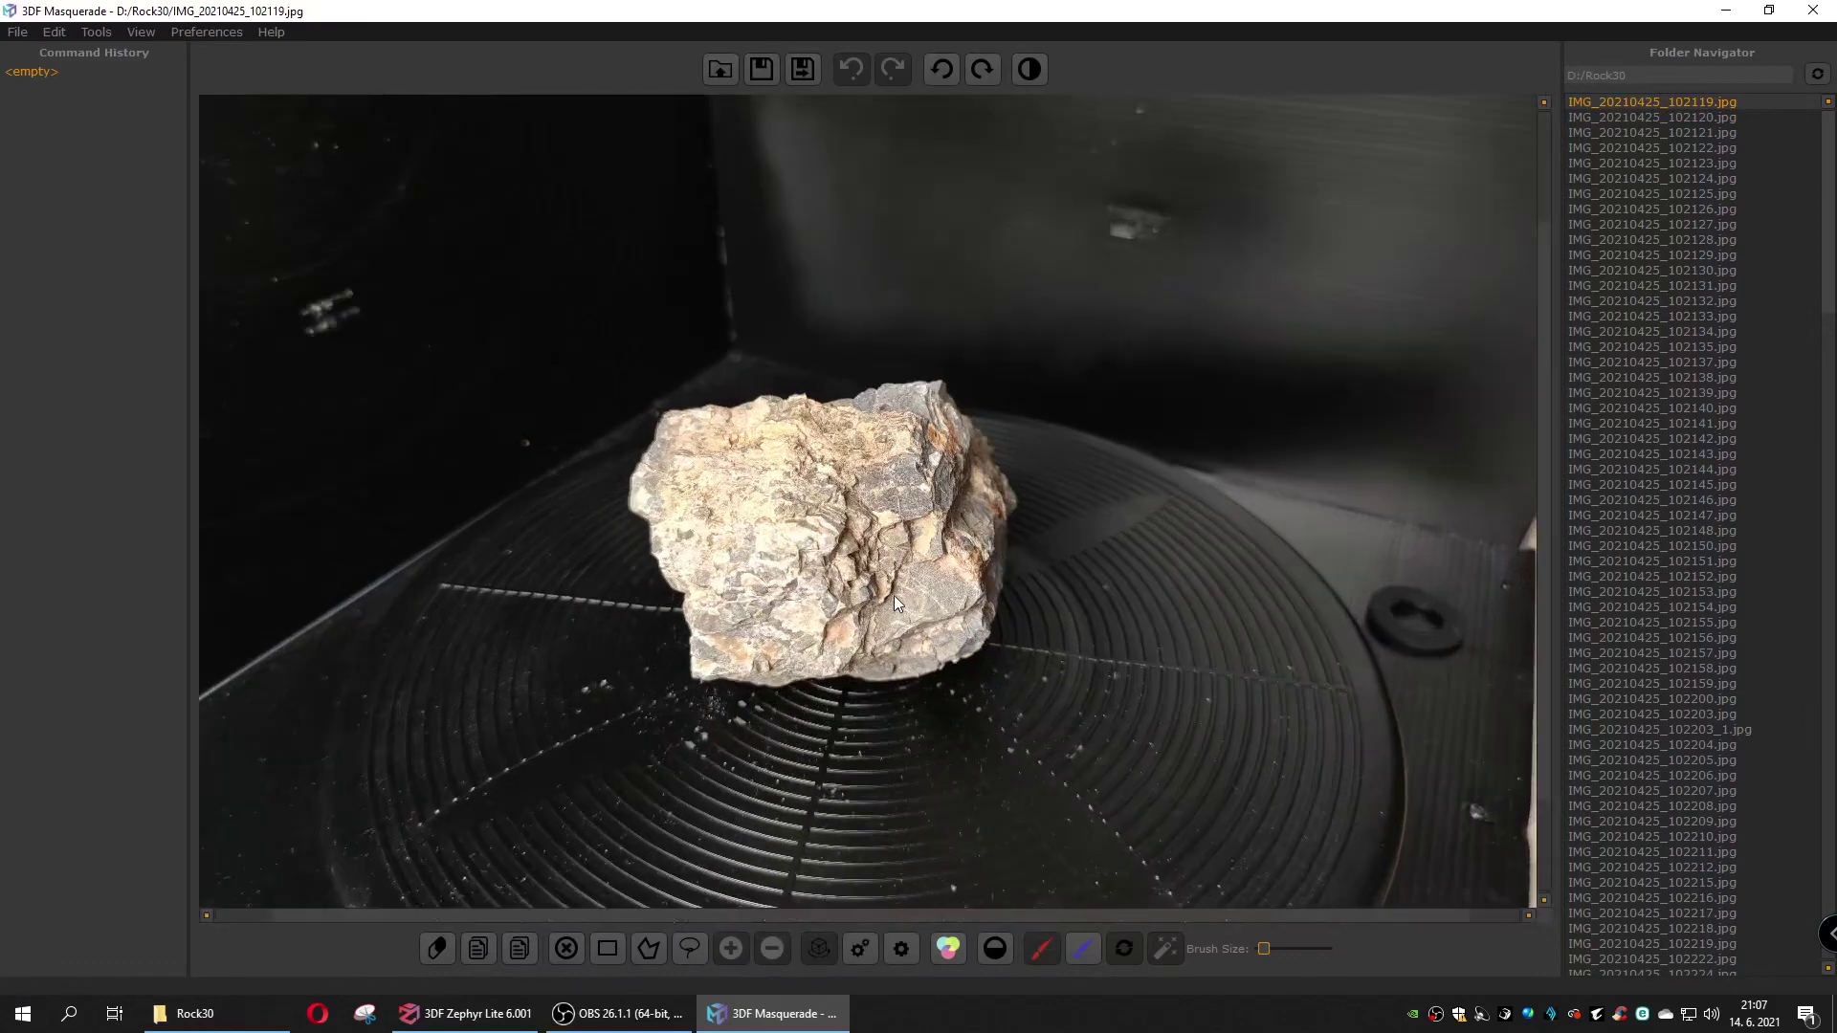
scroll(890, 601, up, 2)
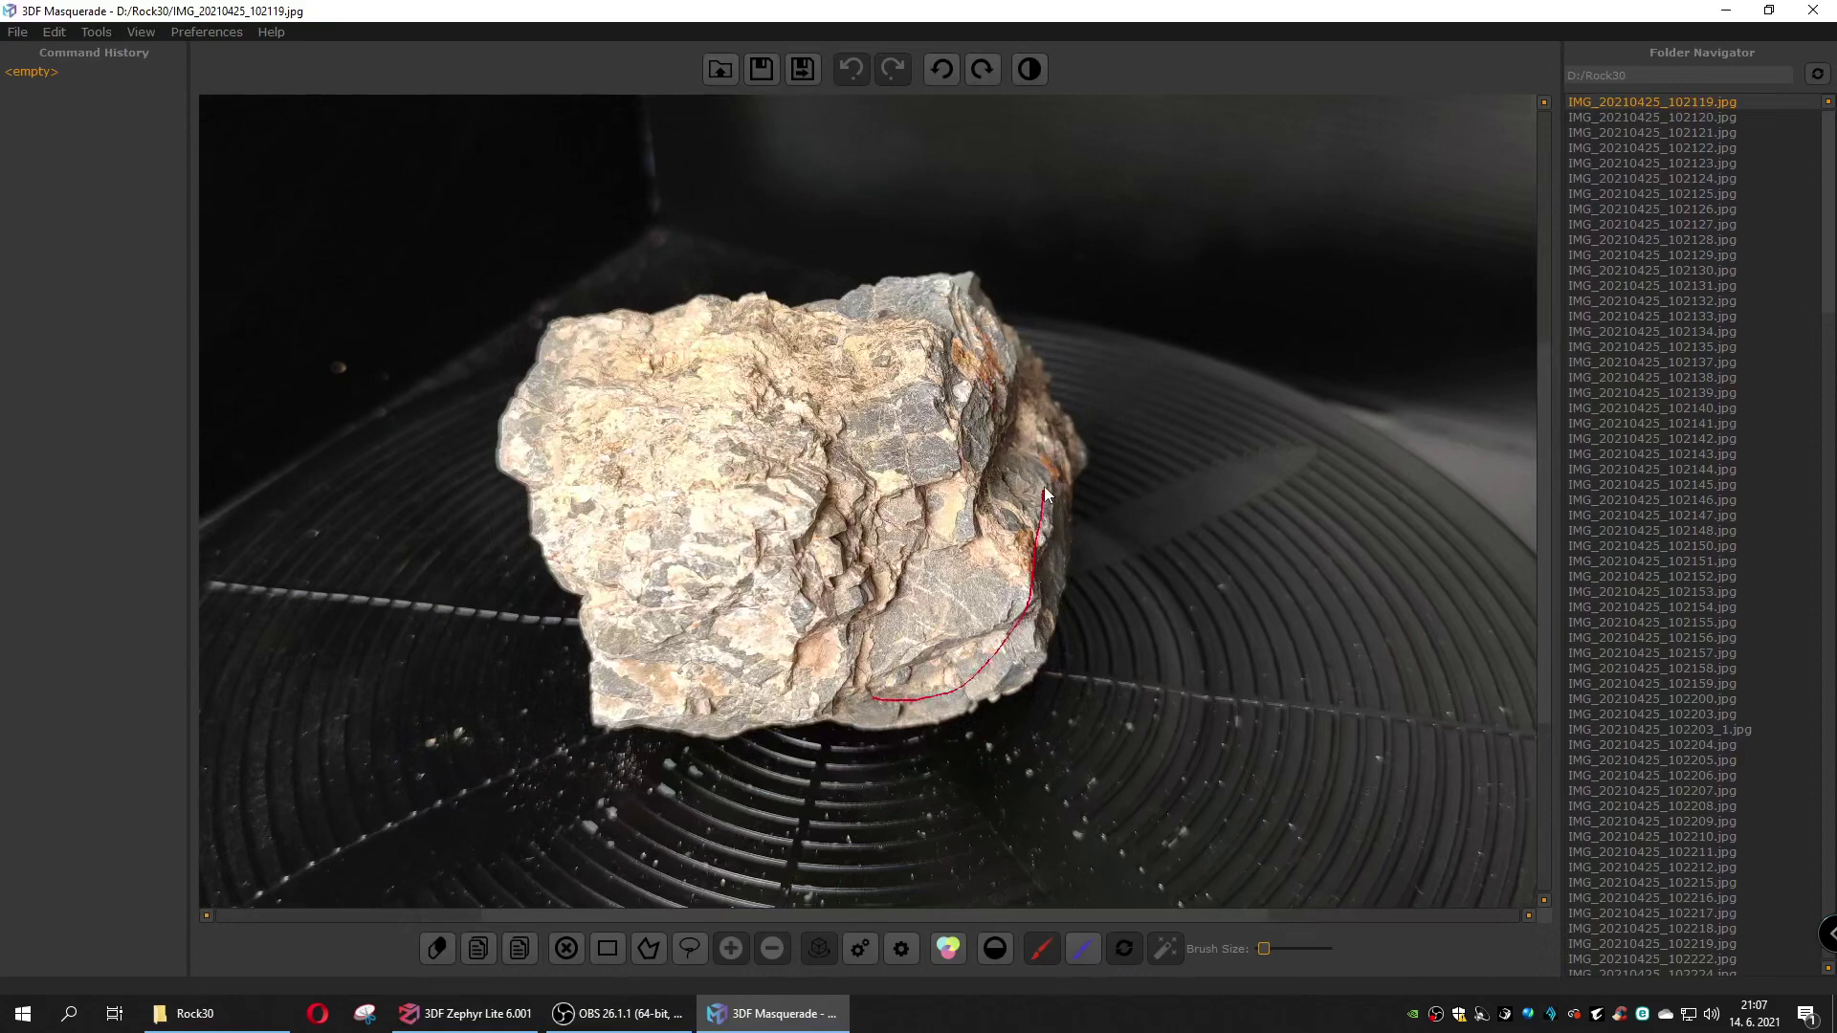
mouse_move(1008, 364)
mouse_down()
mouse_move(957, 314)
mouse_move(668, 341)
mouse_move(555, 440)
mouse_move(612, 670)
mouse_move(693, 707)
mouse_move(892, 712)
mouse_up()
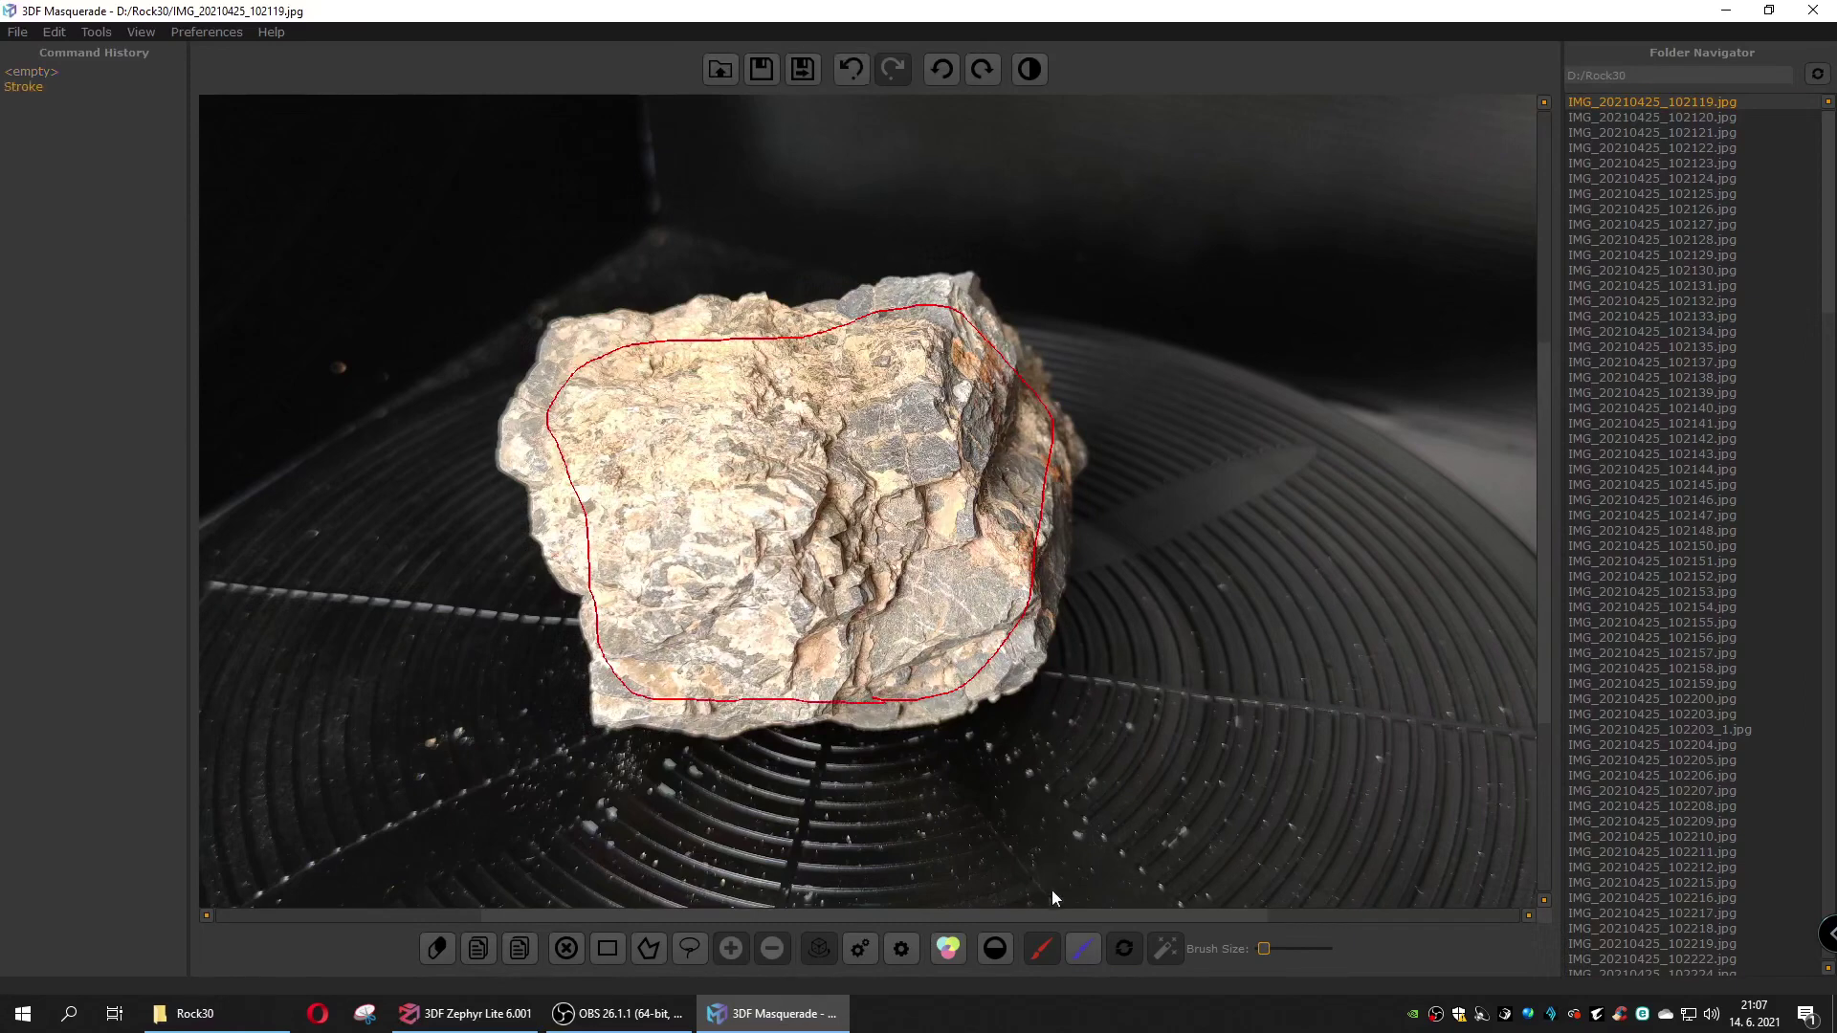
Step: Trace a closed background stroke around the outside of the rock on the same photo
click(1079, 943)
mouse_move(913, 794)
mouse_down()
mouse_move(1051, 756)
mouse_move(1140, 559)
mouse_up()
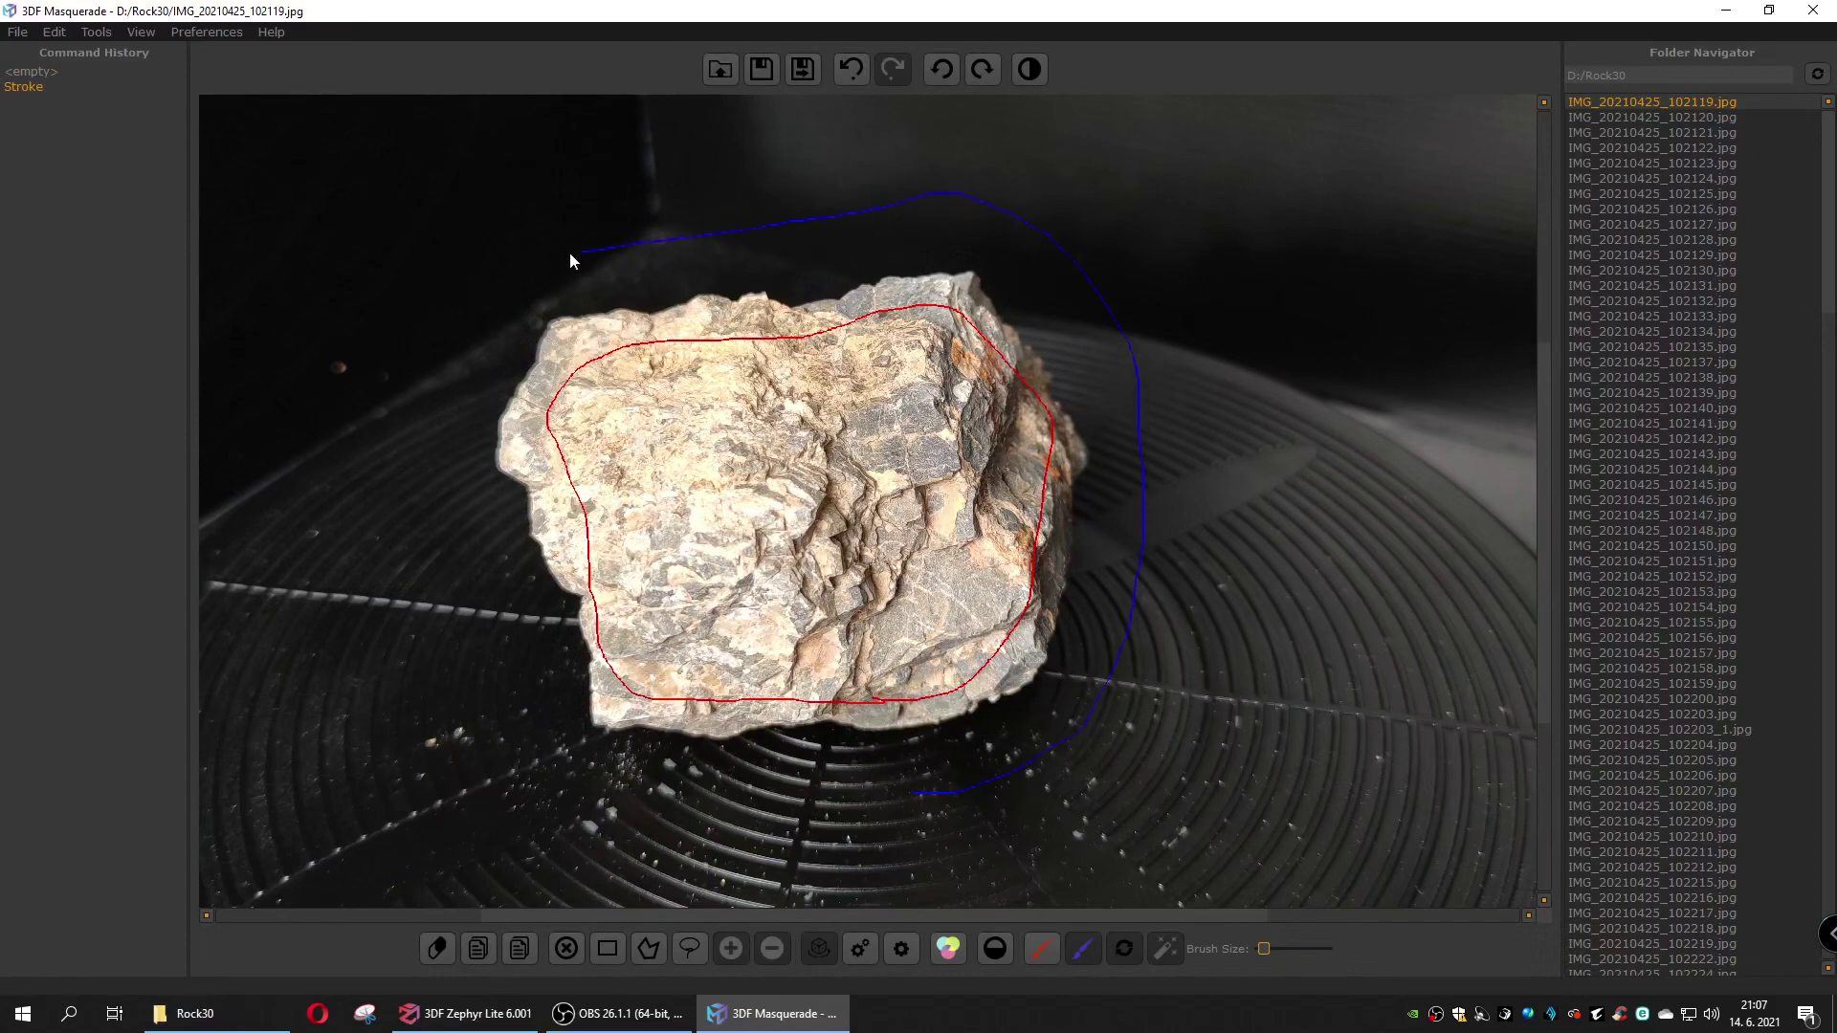
drag(588, 861, 930, 793)
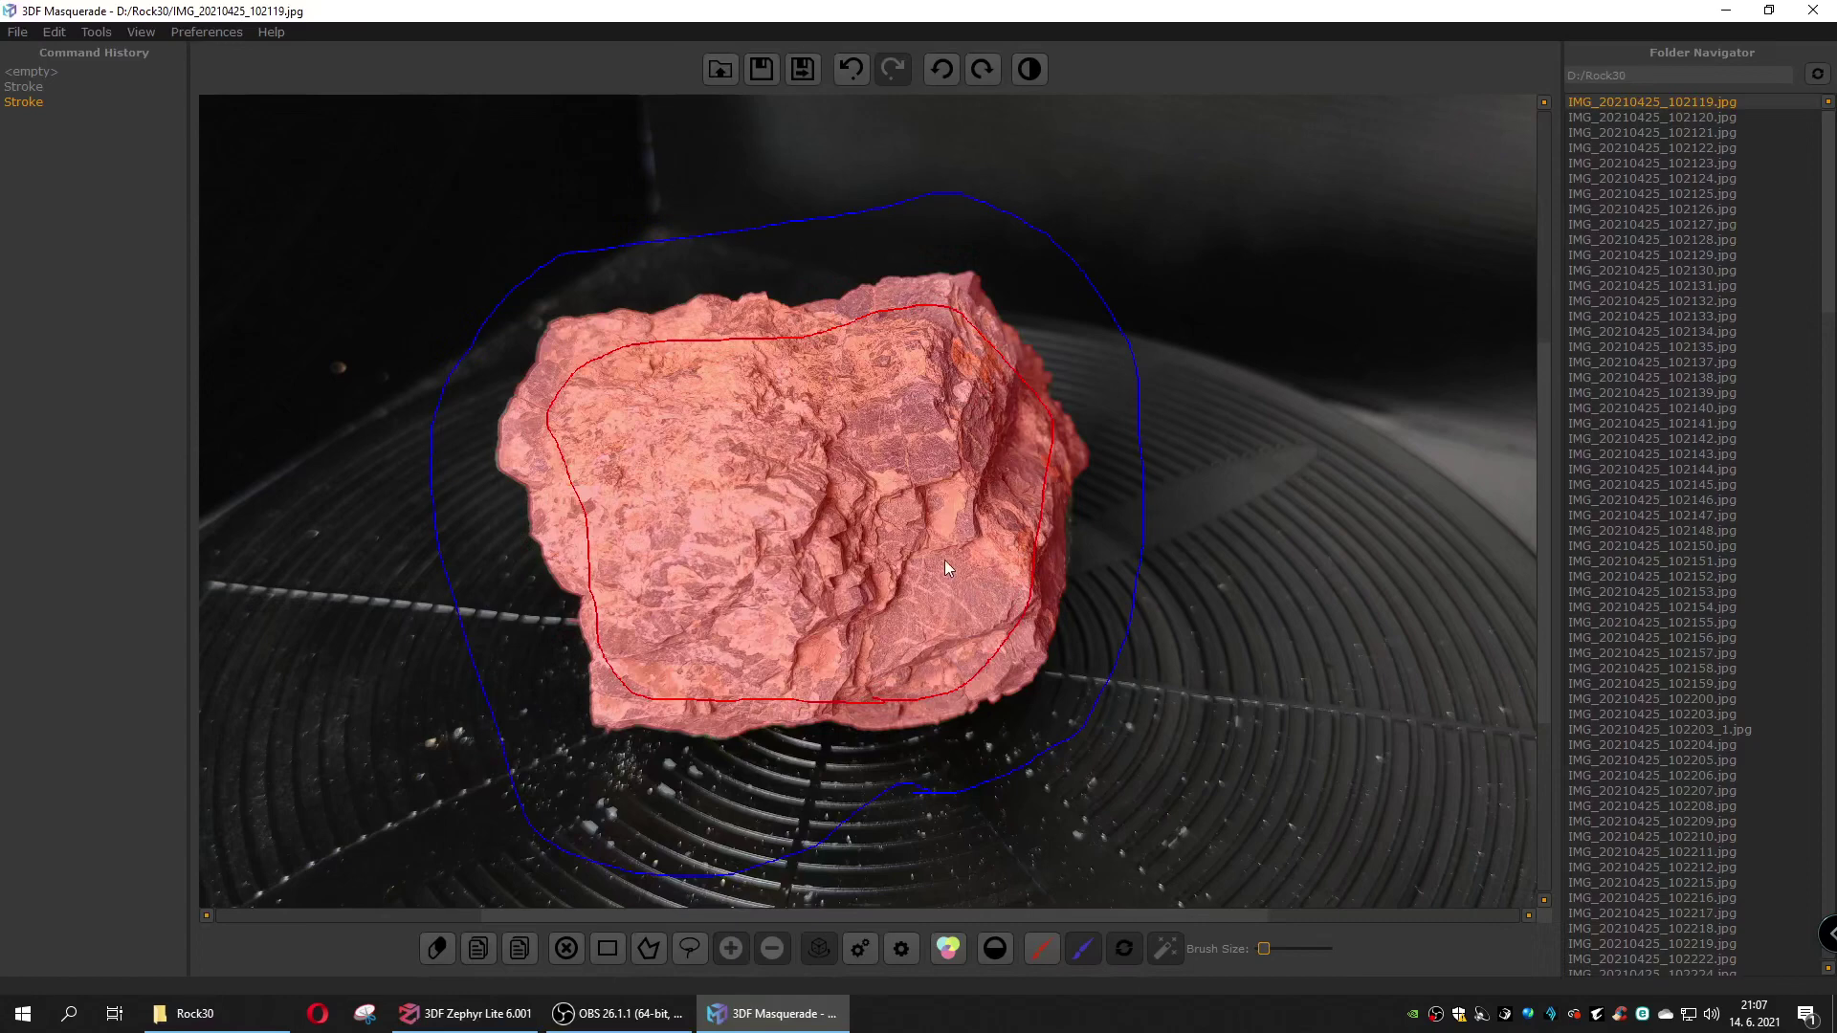
scroll(943, 560, down, 2)
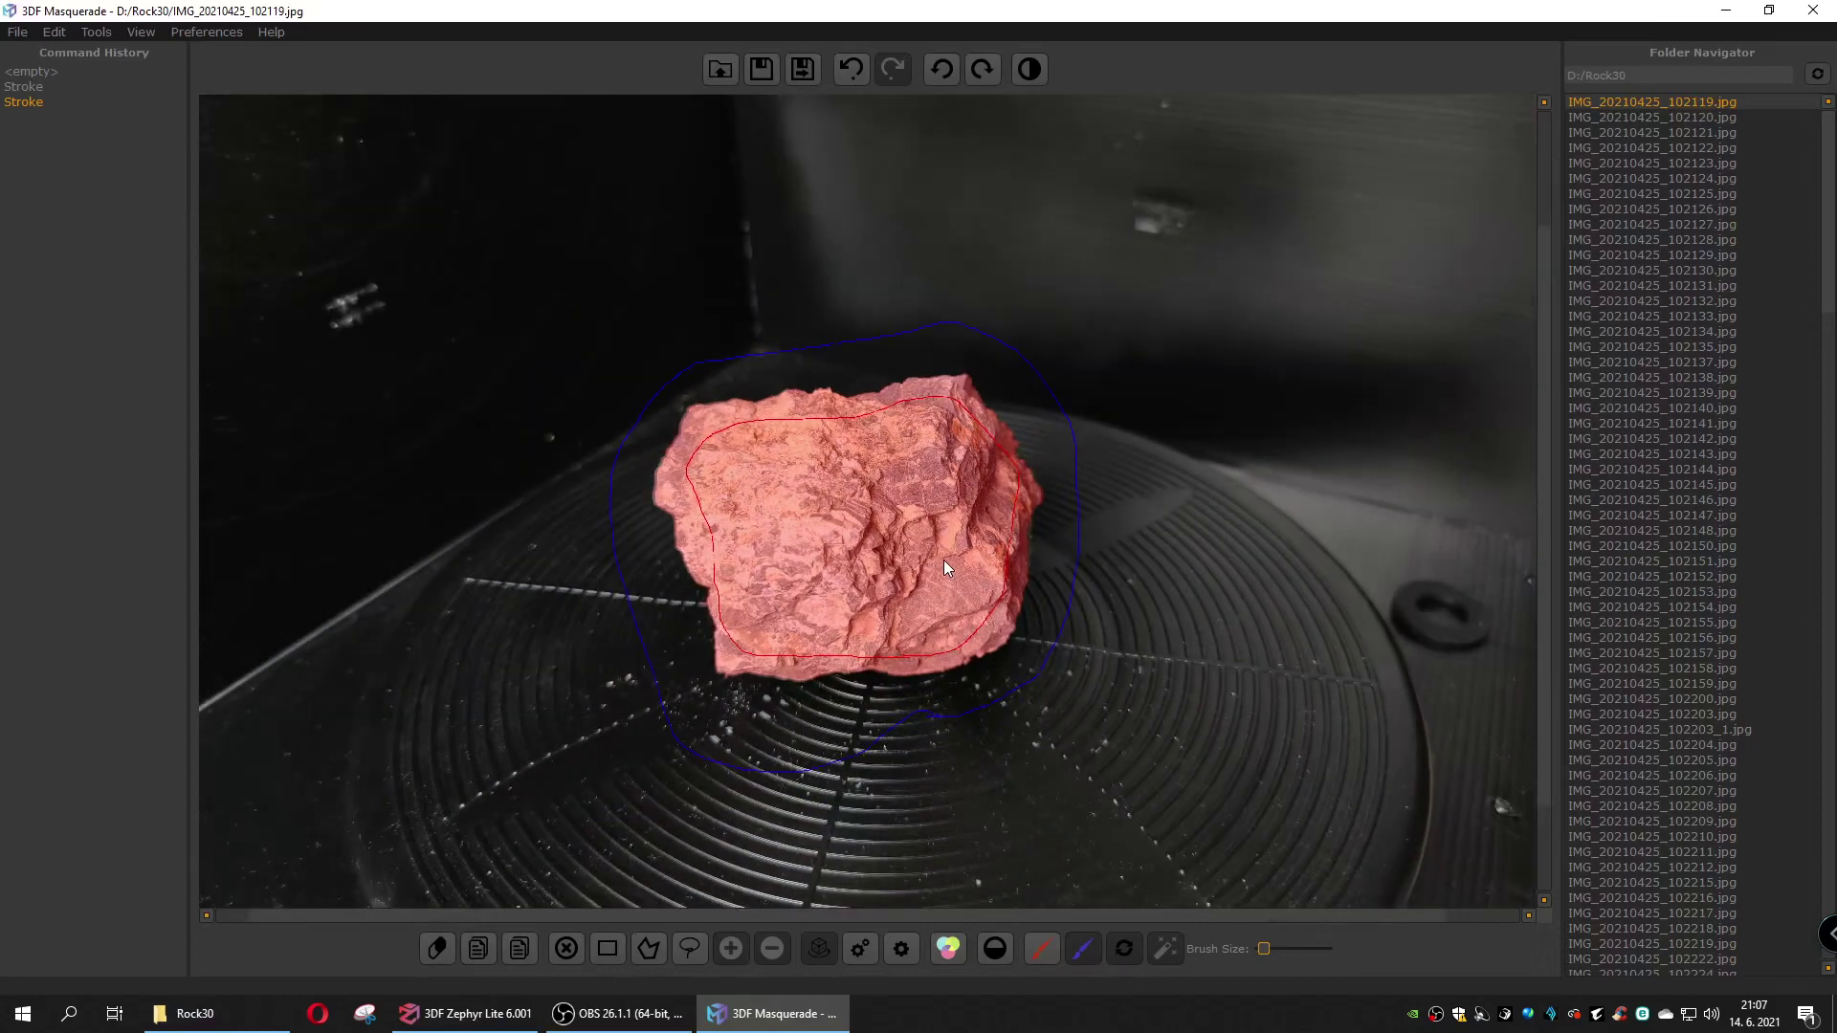
Step: Run automatic masking on the remaining images and look over the file list
click(859, 948)
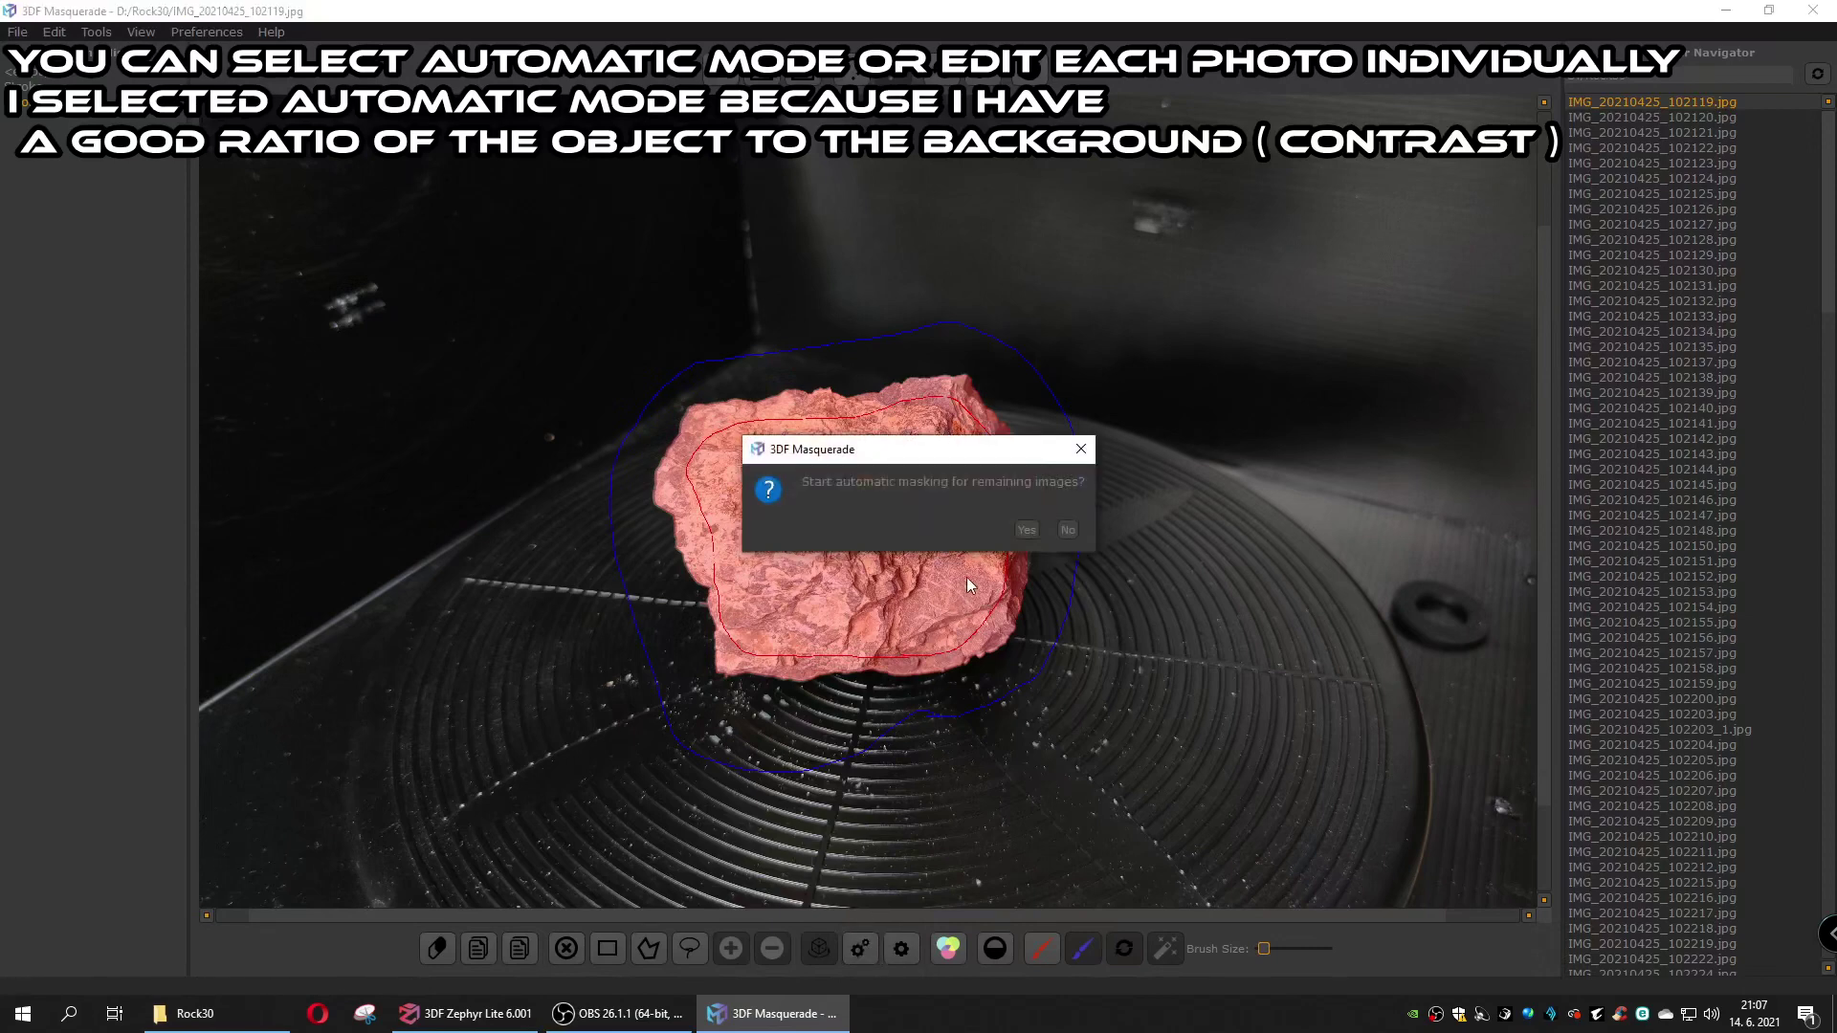
click(1024, 530)
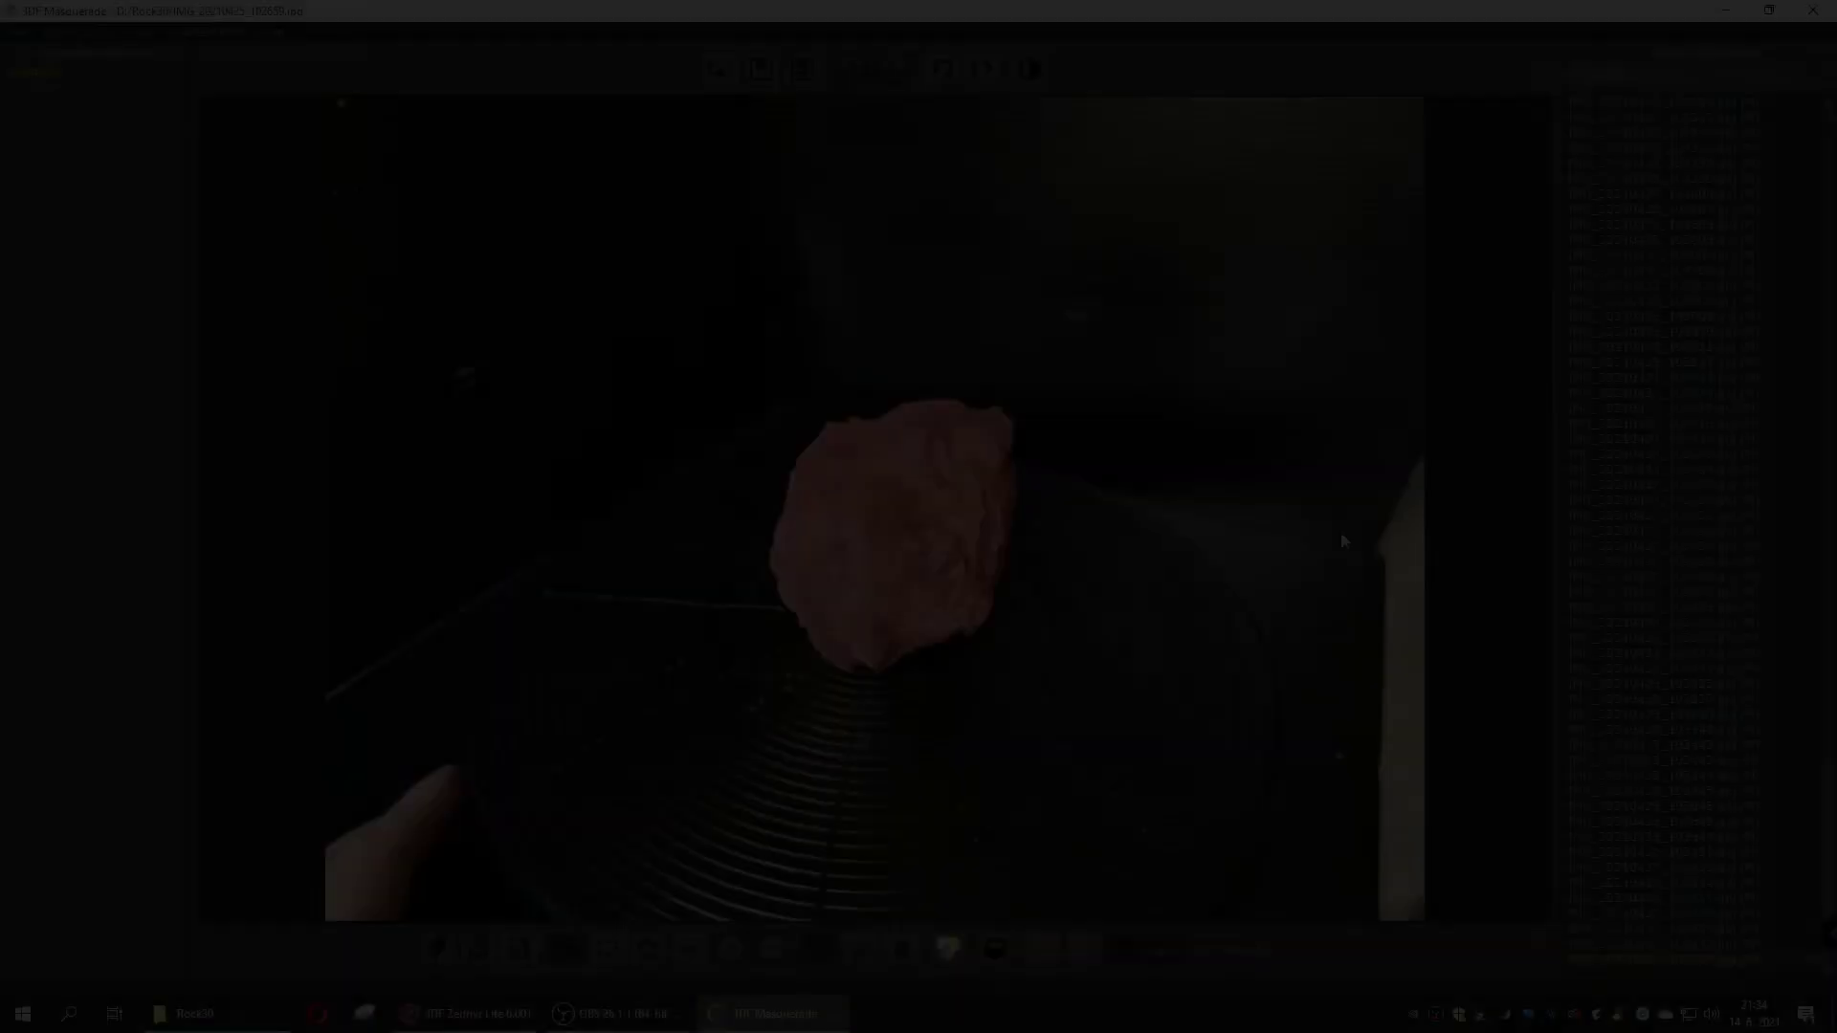
scroll(1732, 739, up, 13)
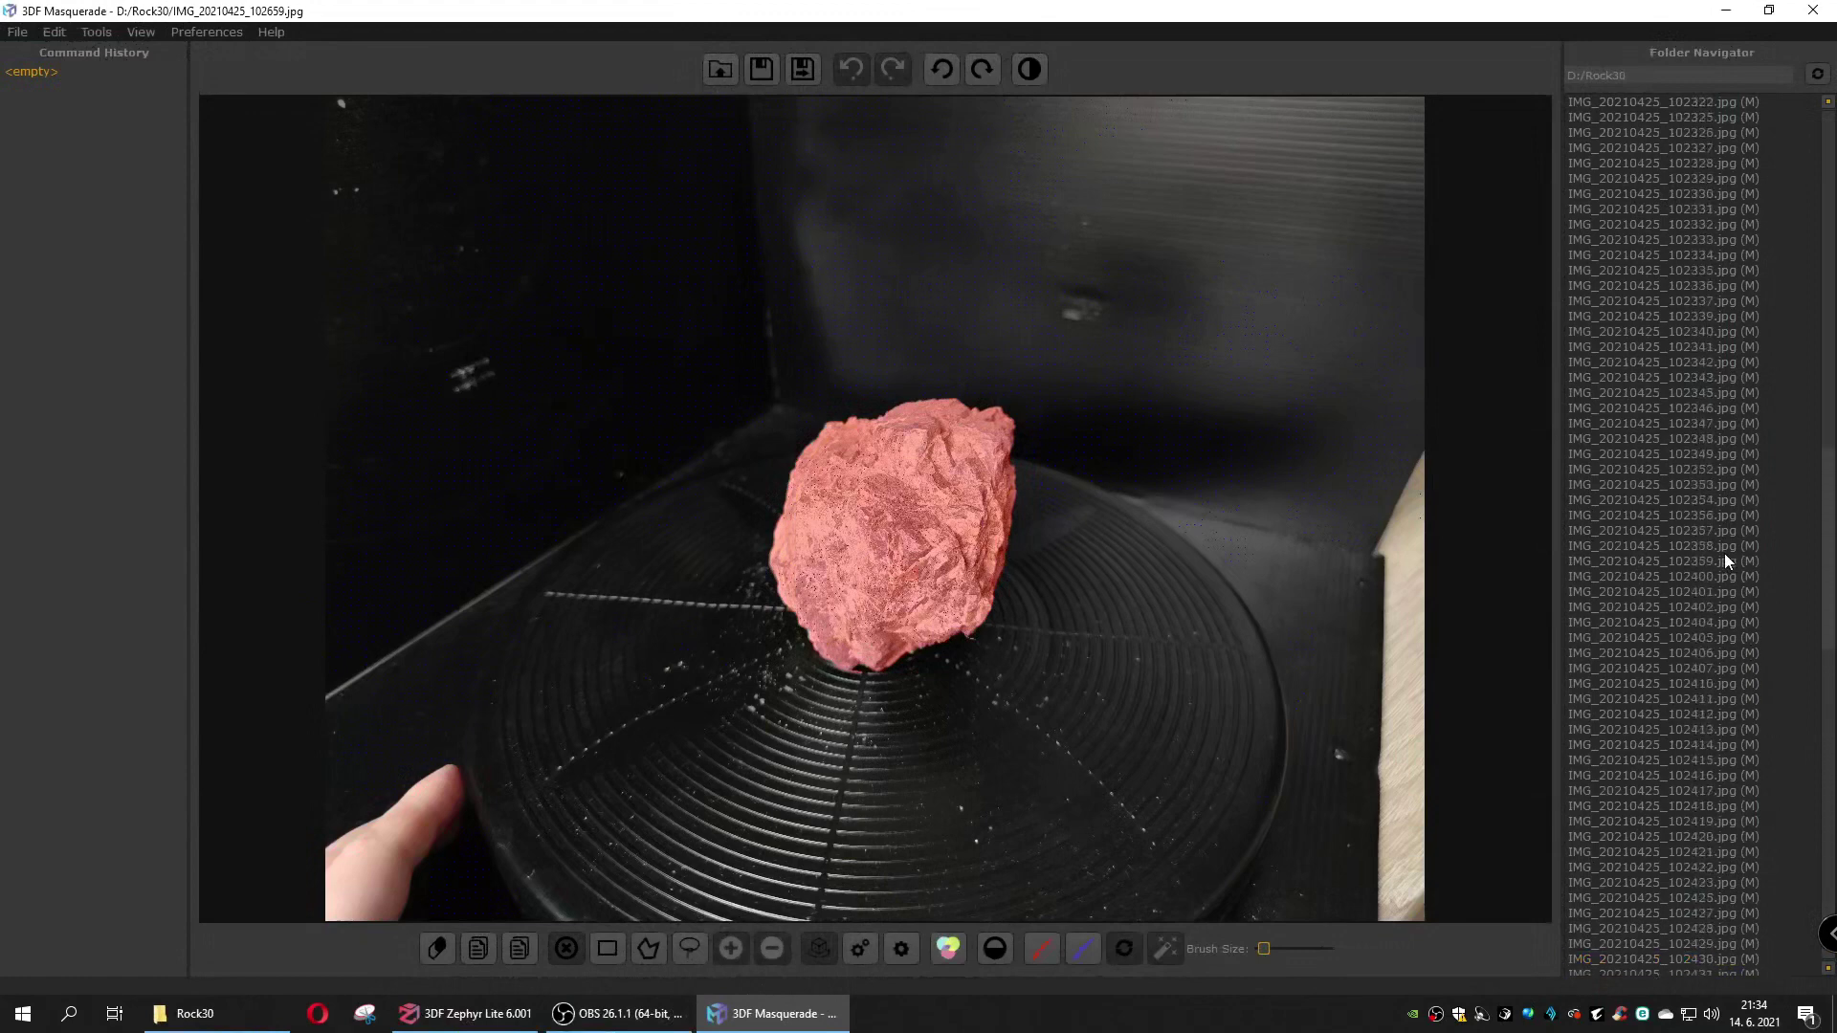
Step: Inspect the generated masks on IMG_20210425_102636.jpg, IMG_20210425_102632.jpg and IMG_20210425_102622.jpg
scroll(1724, 553, down, 2)
scroll(1686, 606, down, 12)
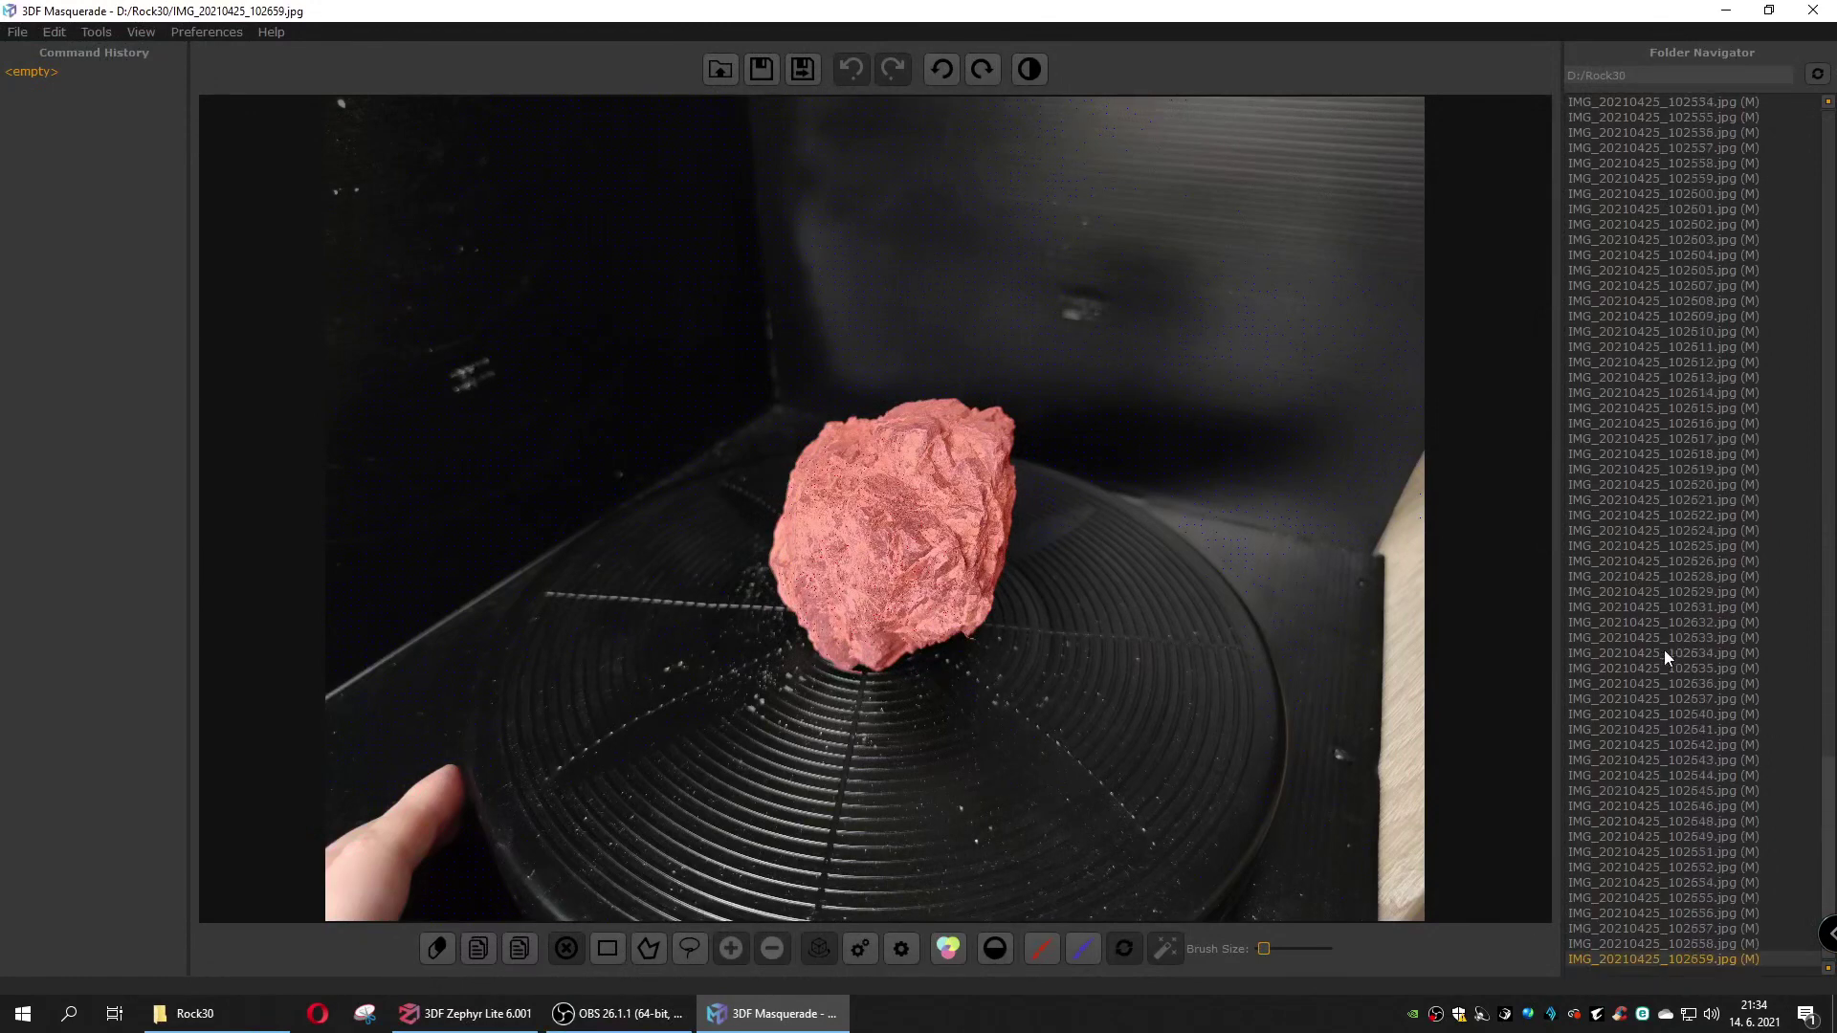
double_click(1672, 685)
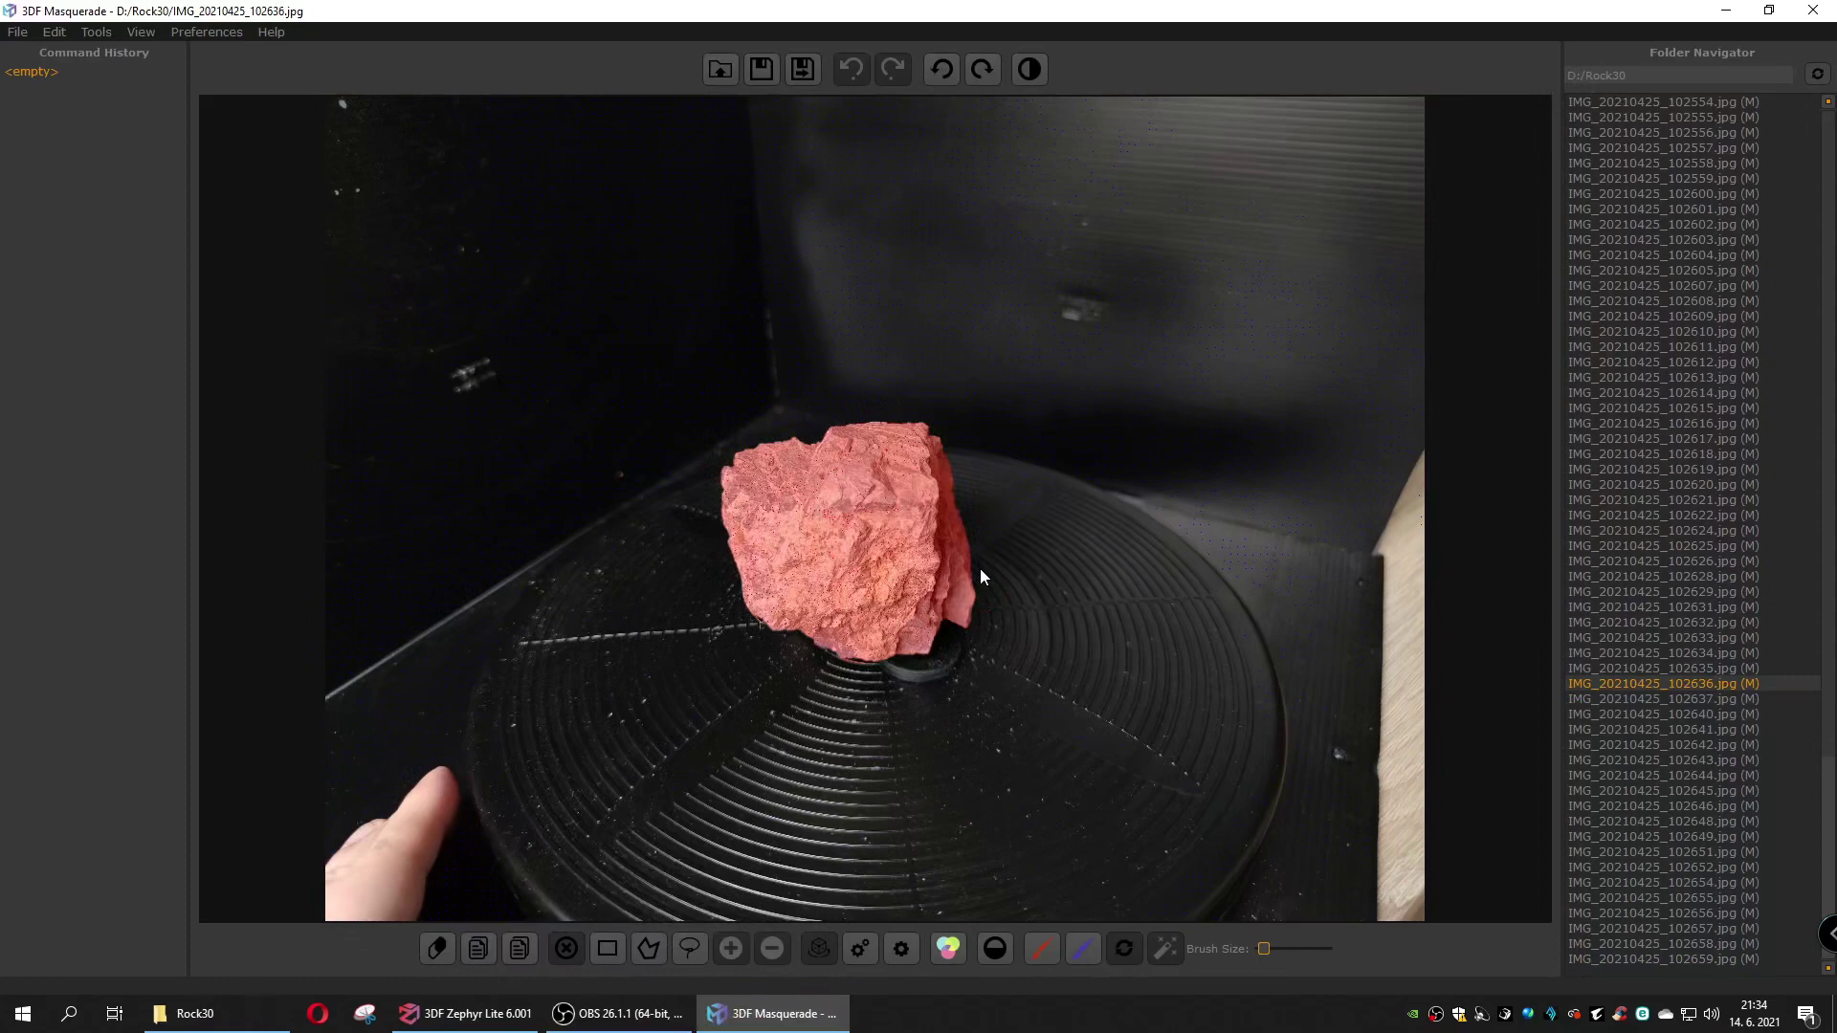
double_click(1727, 621)
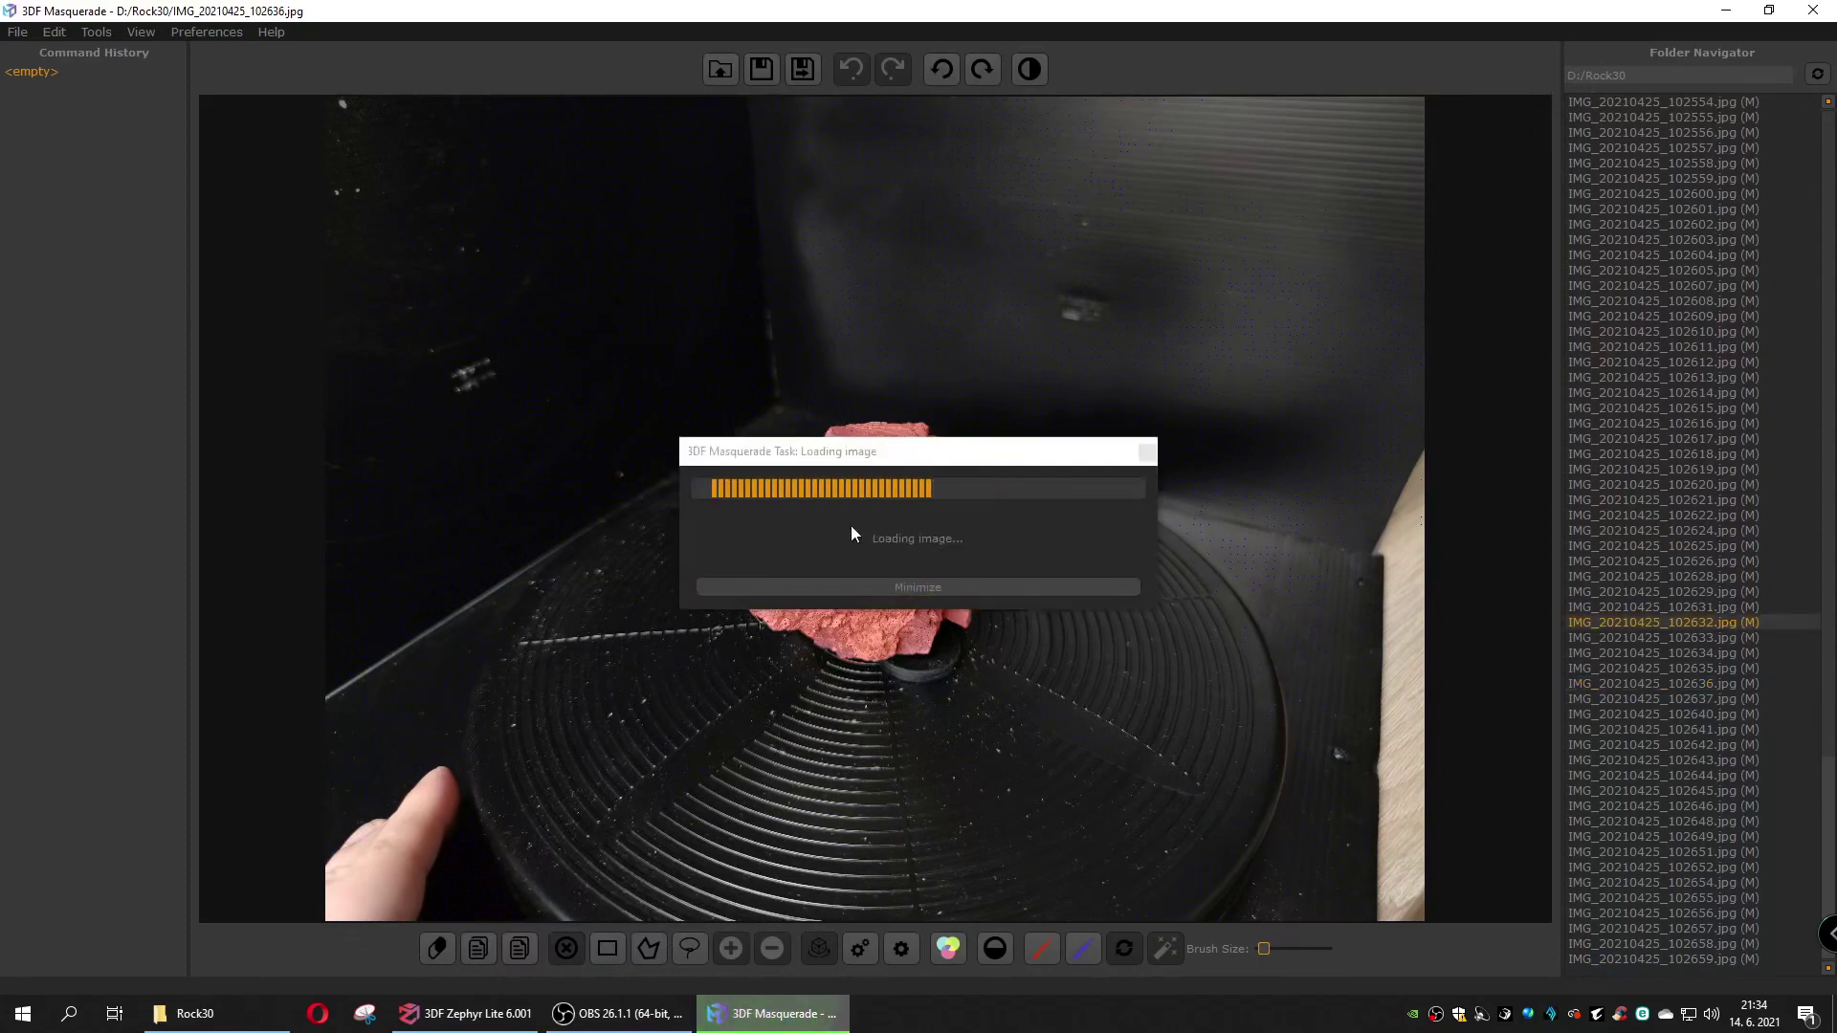
double_click(1697, 515)
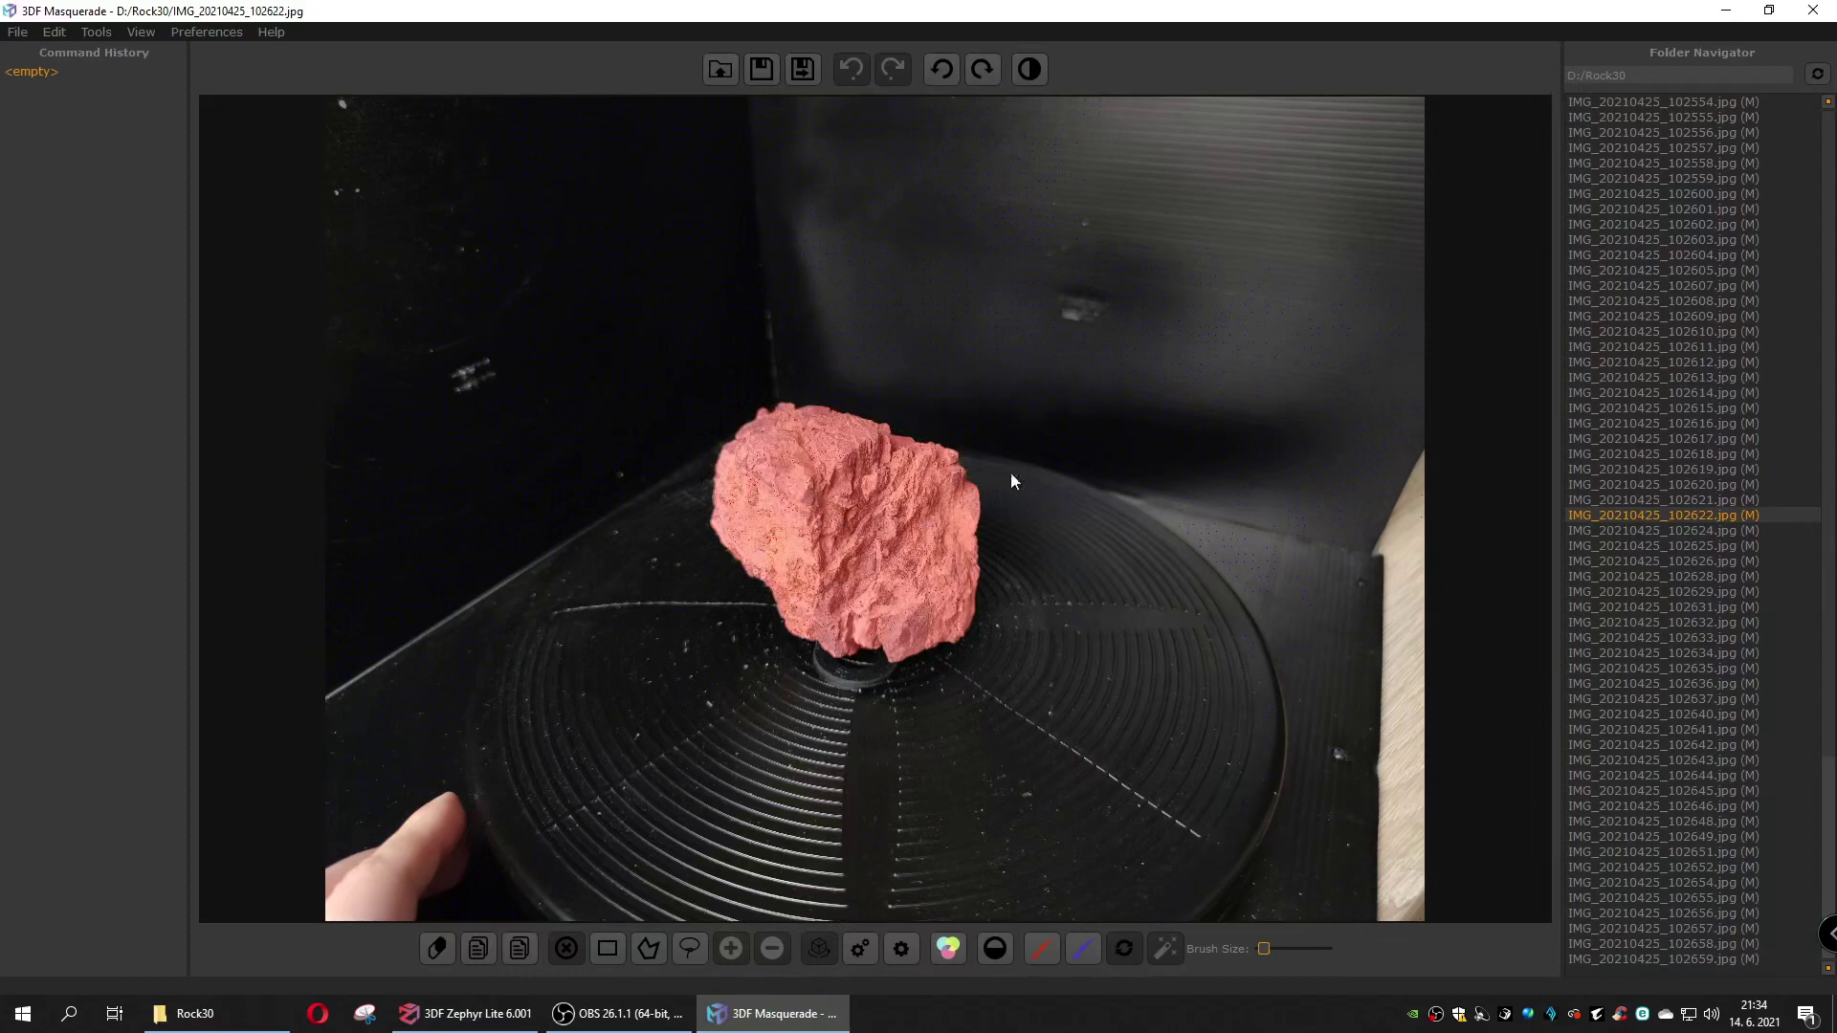
Step: Close Masquerade and refresh the mask list in the project's masking setup so the new masks load
click(1812, 10)
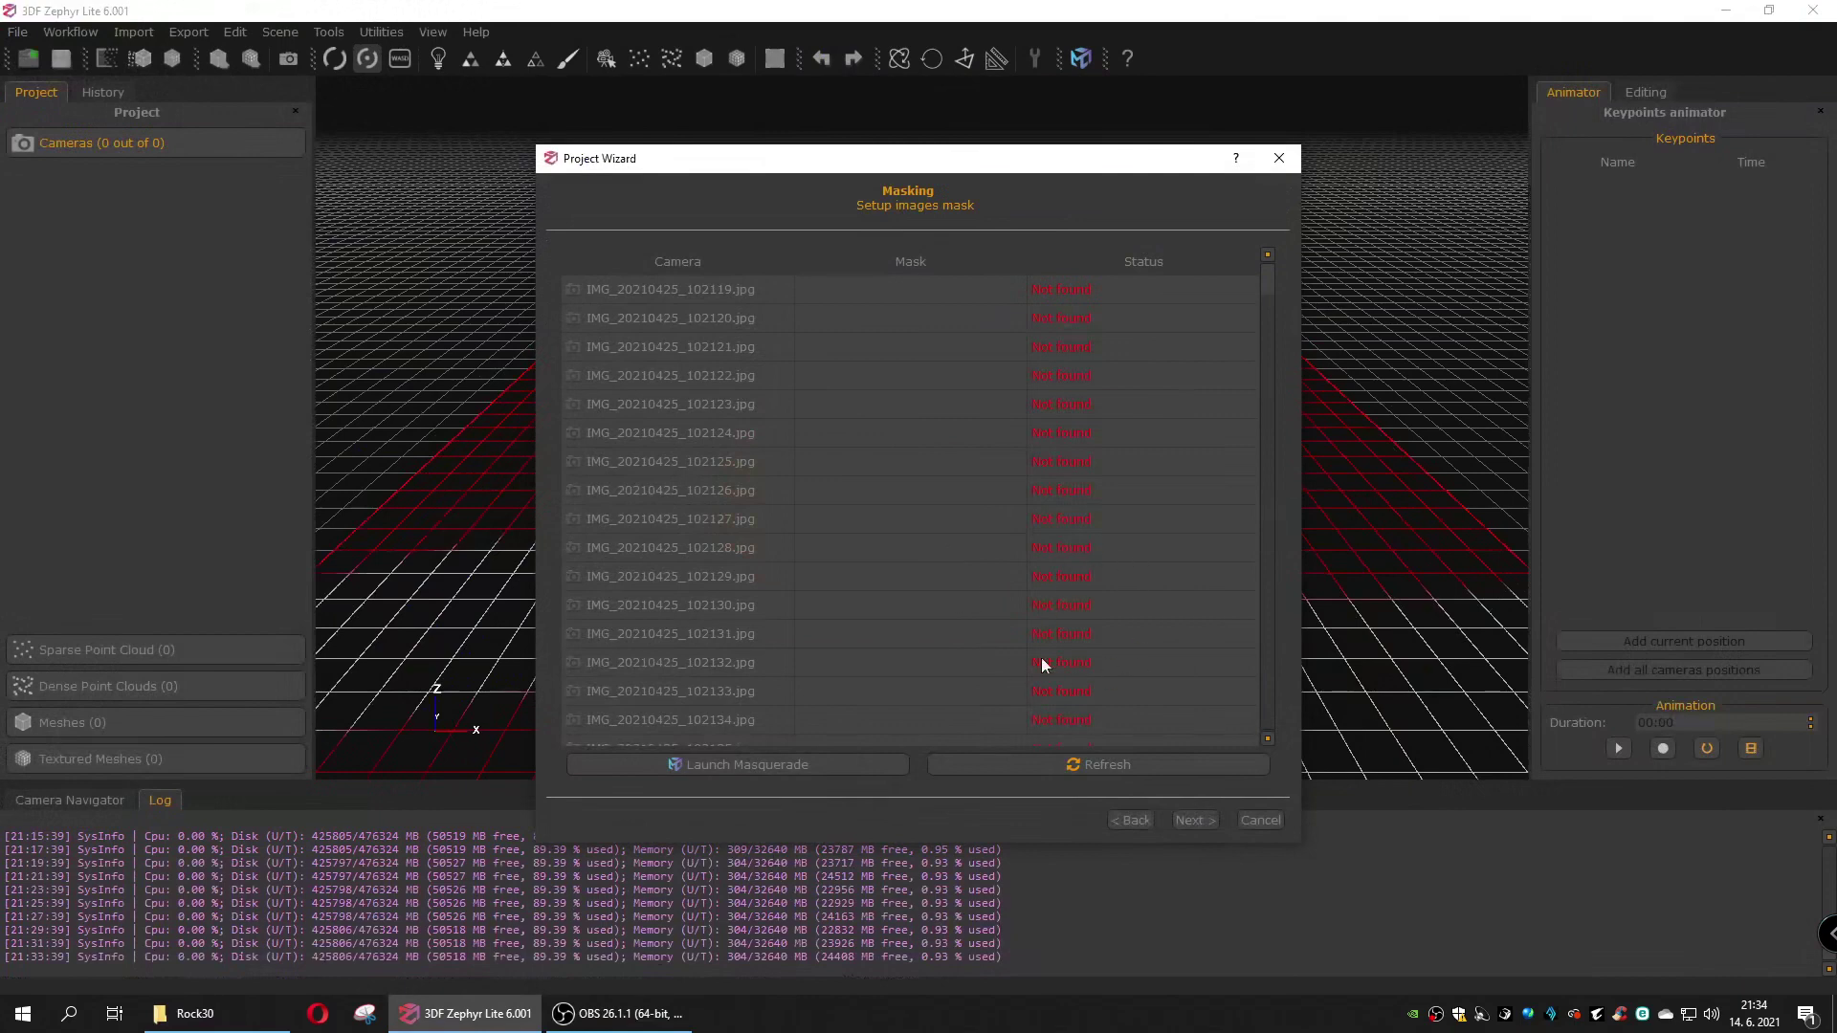
click(1086, 762)
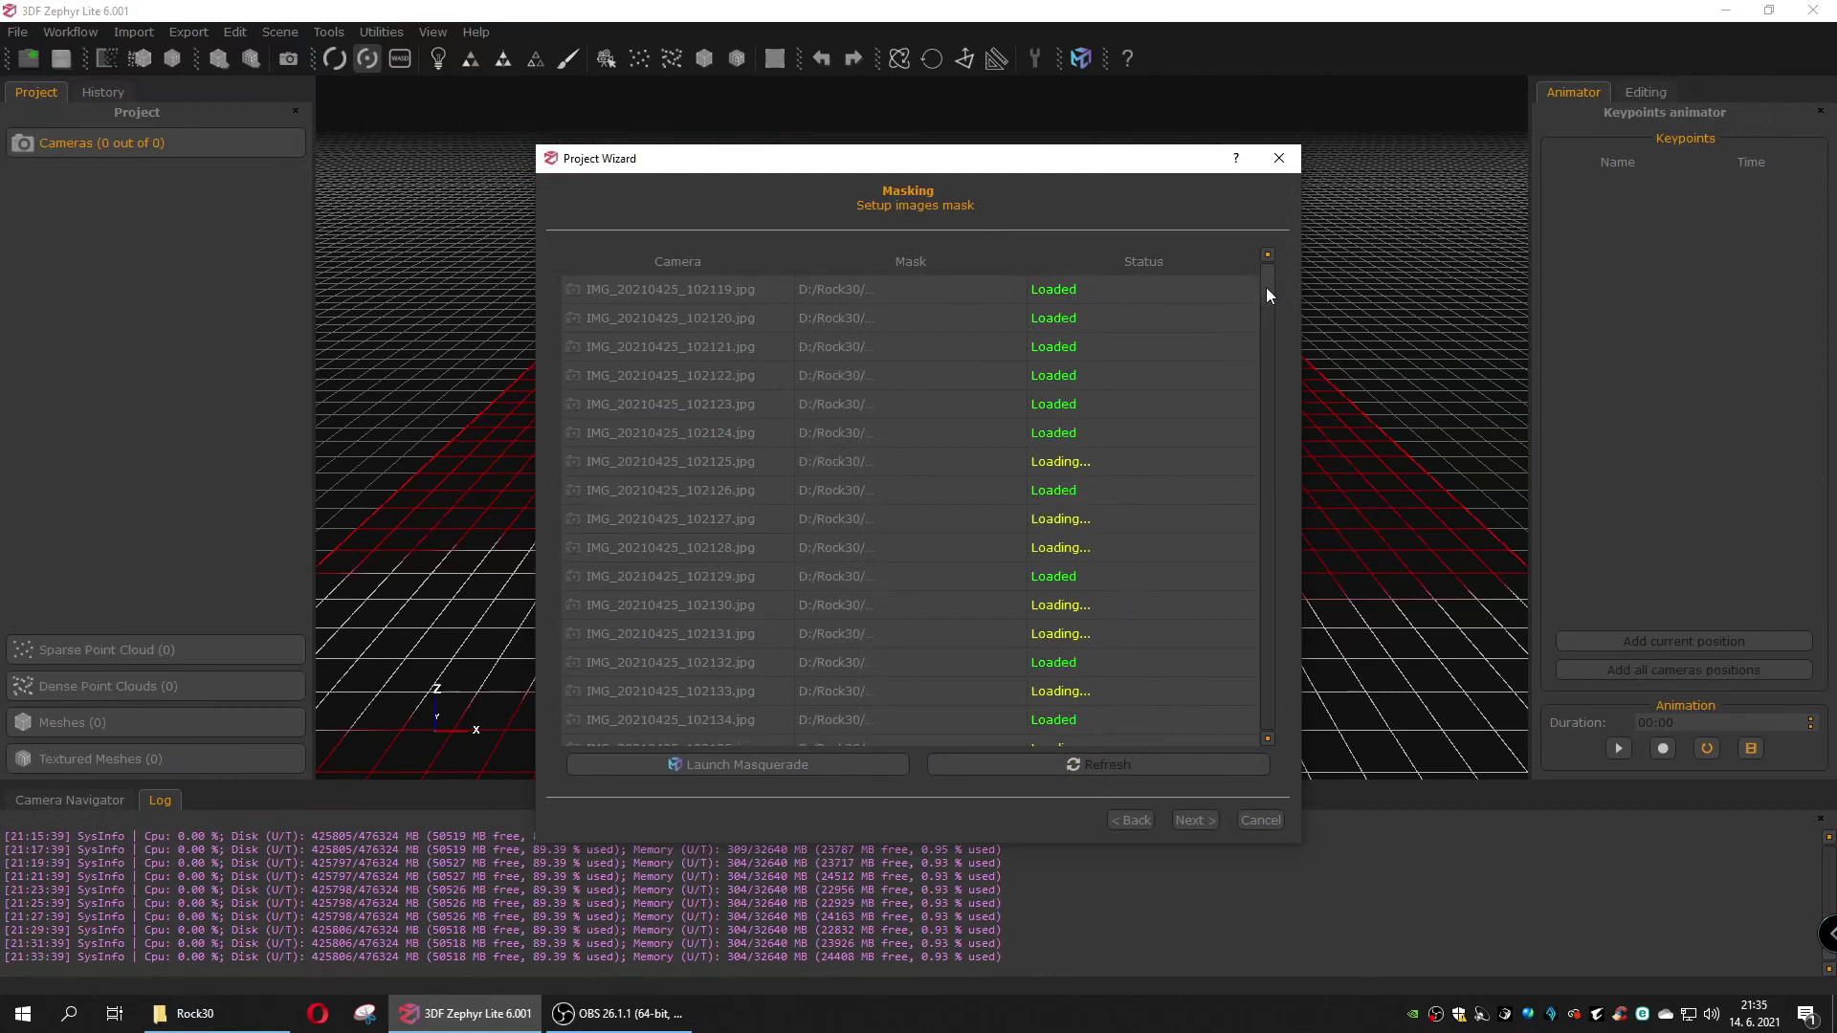
scroll(1266, 287, down, 2)
mouse_move(1268, 292)
mouse_down()
mouse_move(1225, 557)
mouse_move(1266, 714)
mouse_move(1291, 414)
mouse_move(1259, 278)
mouse_up()
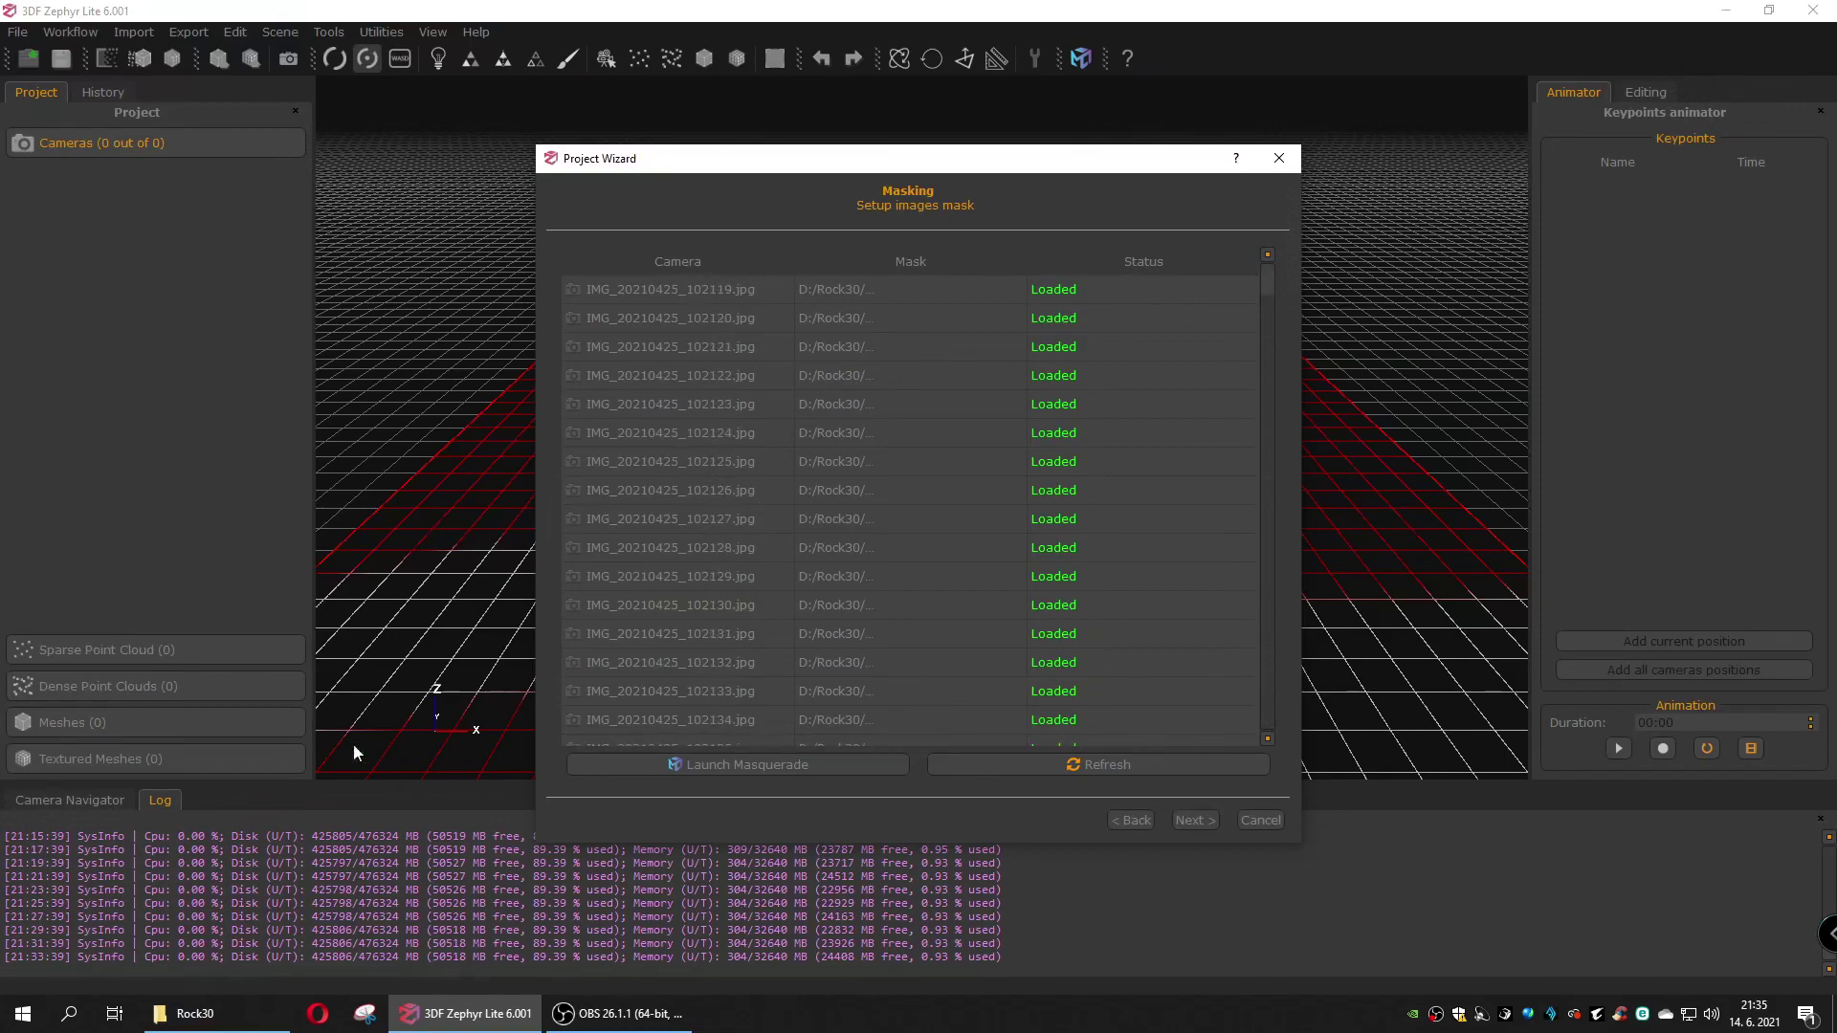
Step: Look over the .bim mask files beside the photos in the Rock30 folder, and return to 3DF Zephyr
click(201, 1013)
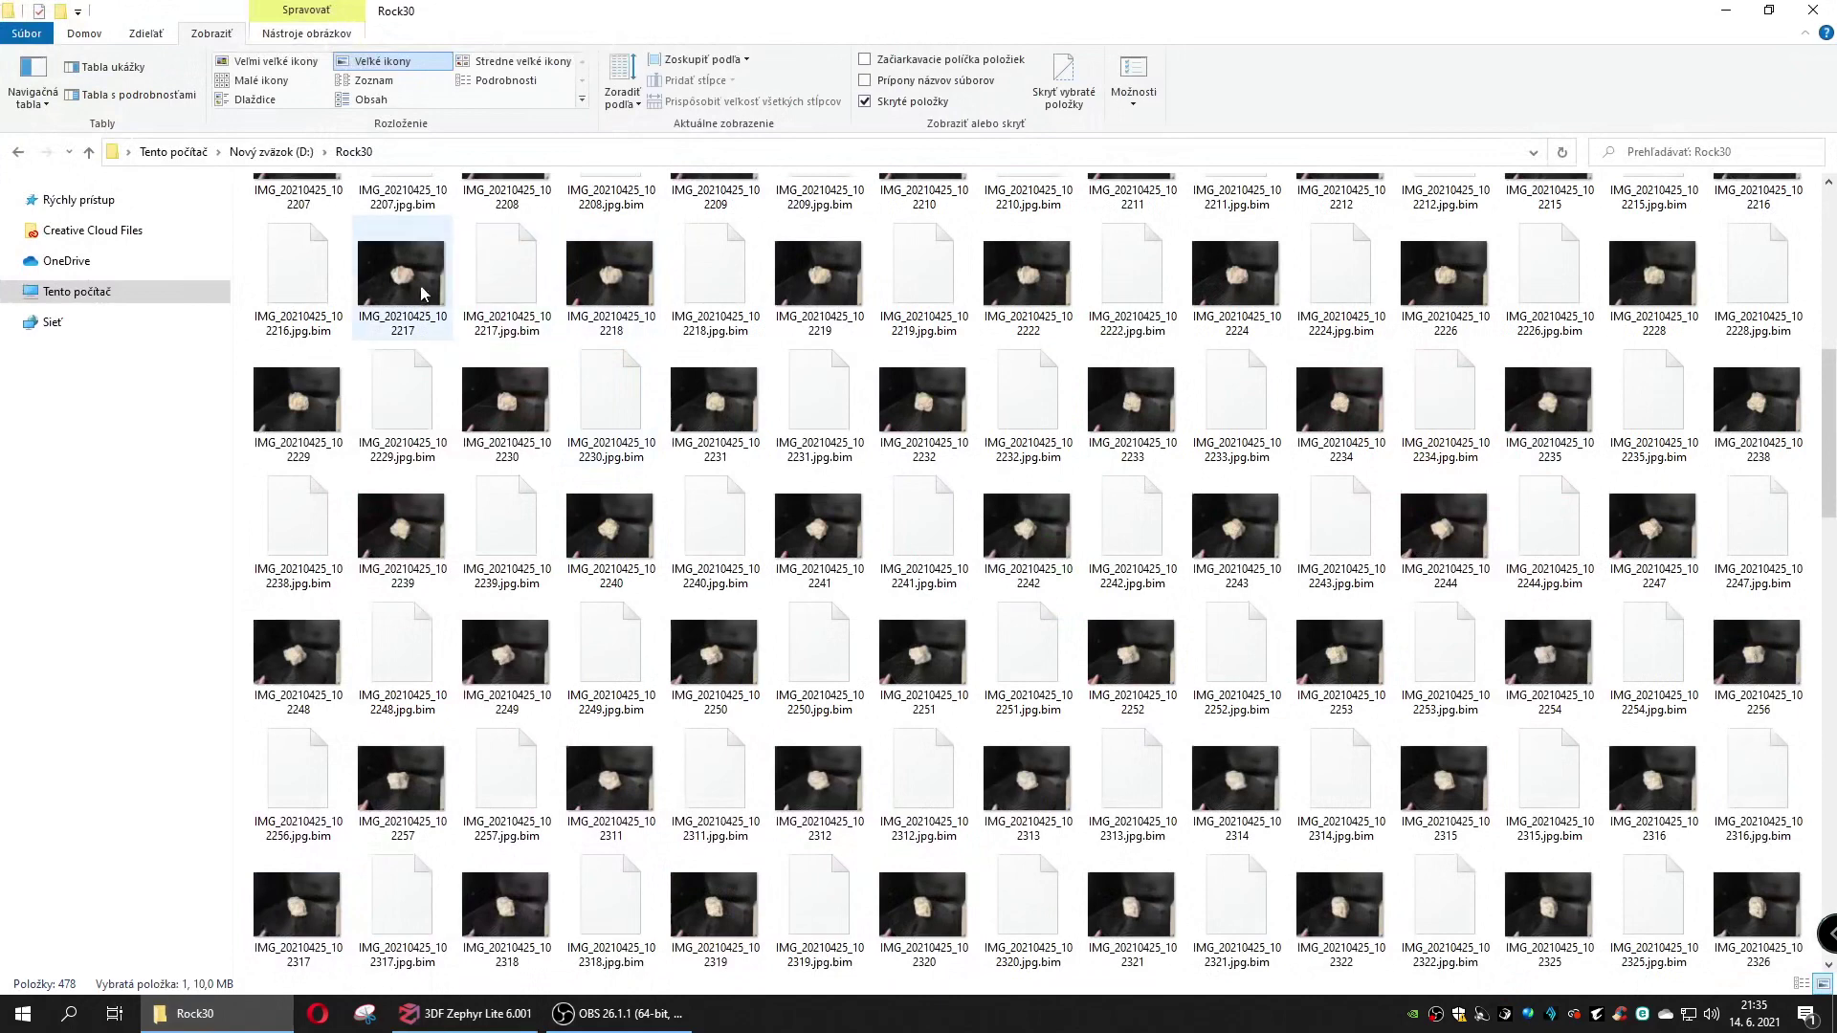
scroll(421, 287, up, 7)
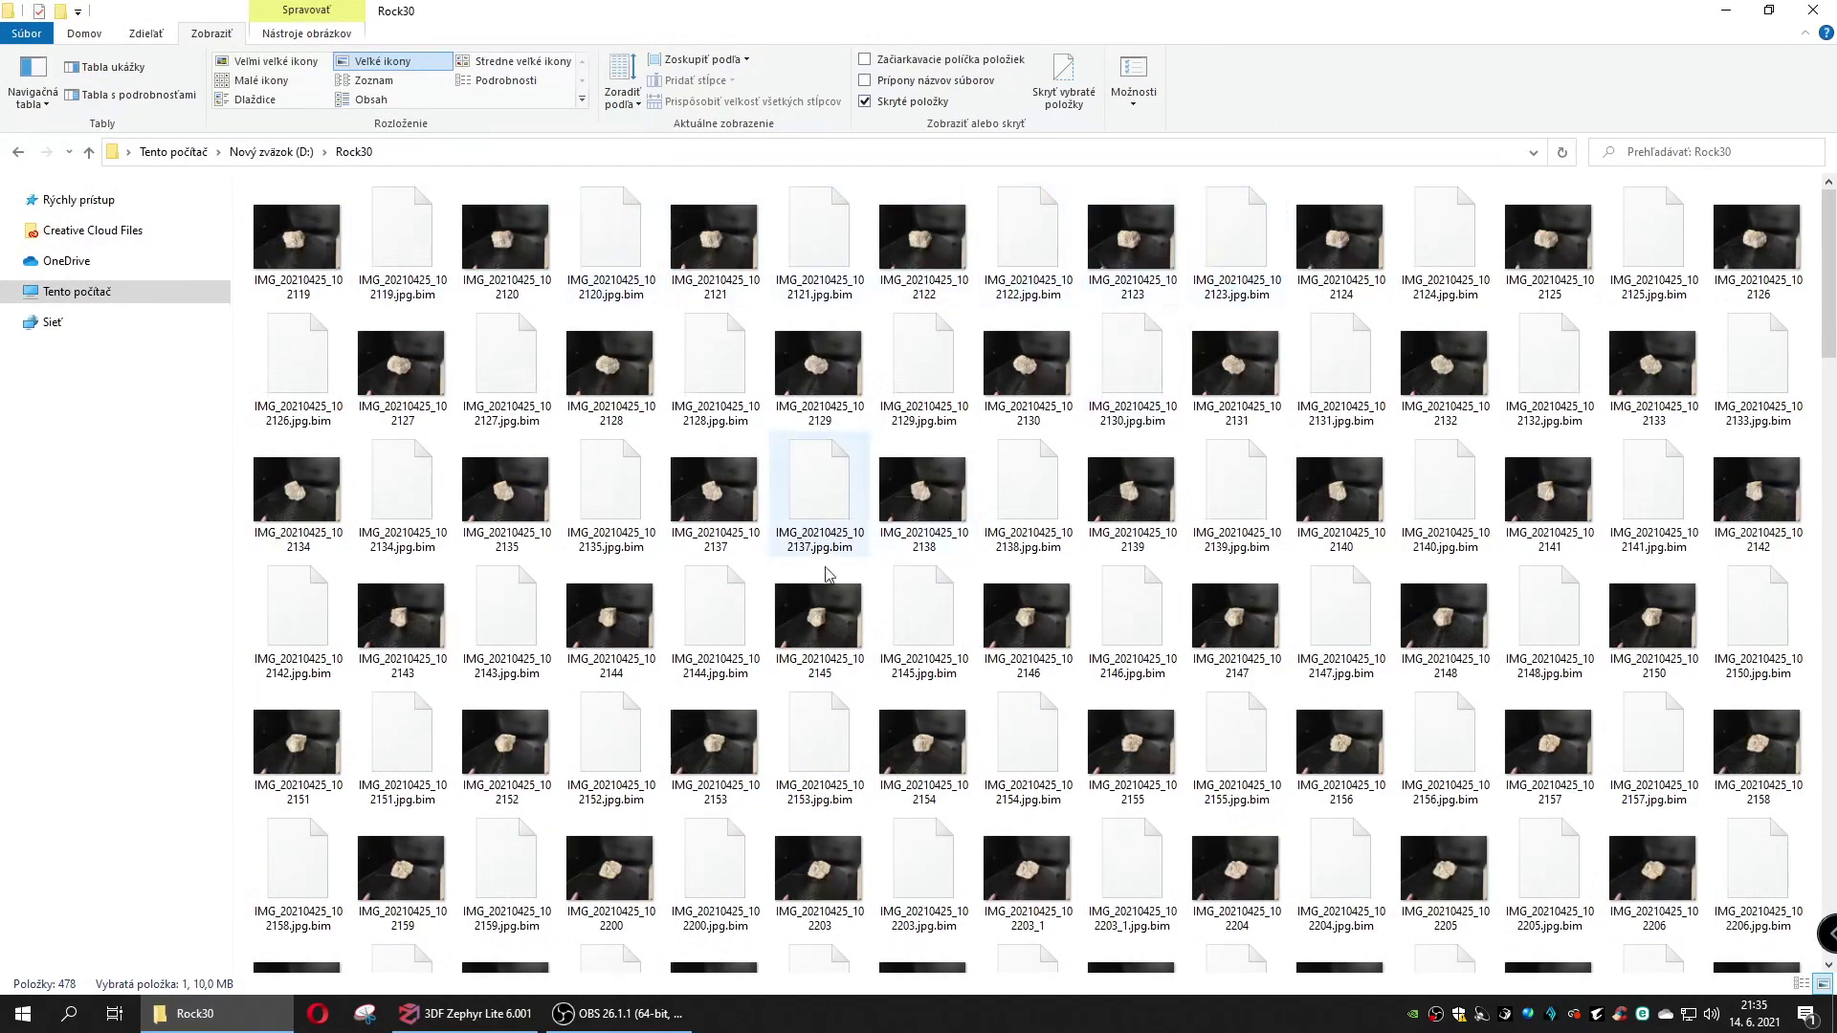
click(475, 1014)
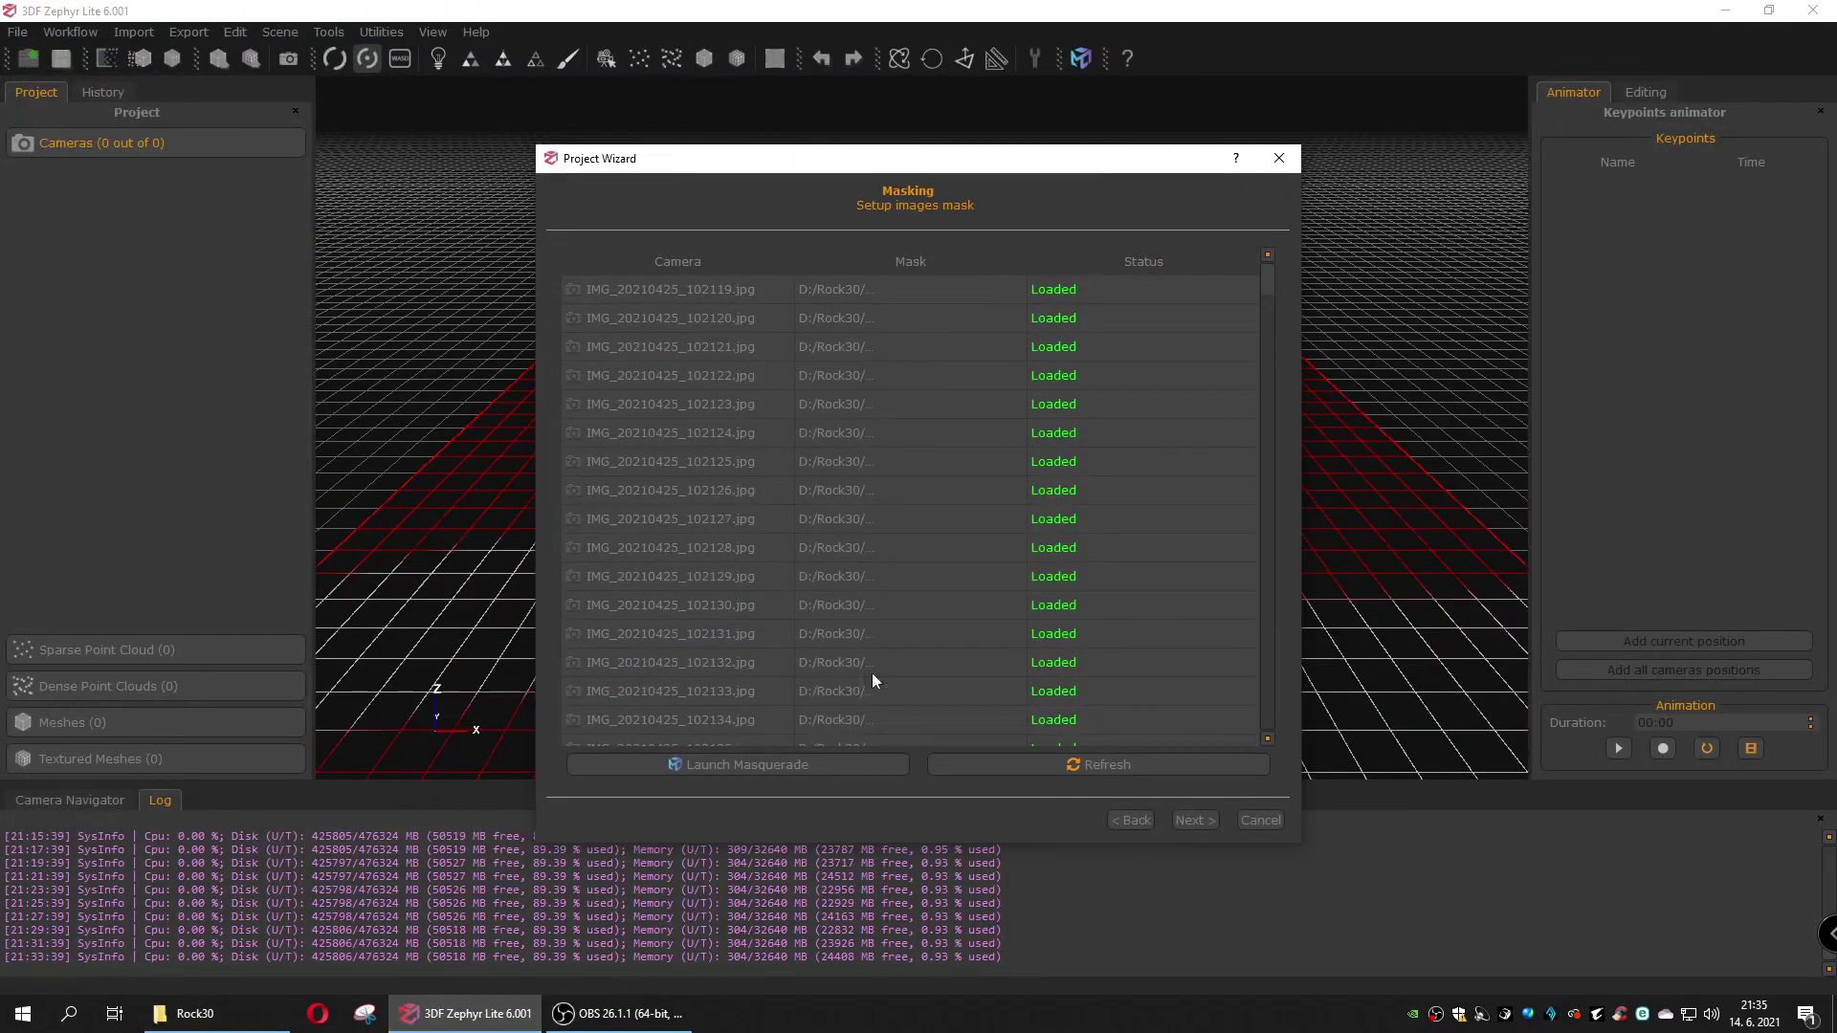
Step: Accept the masks and camera calibration, and set camera orientation to the Surface scan category with the Deep preset
click(1196, 823)
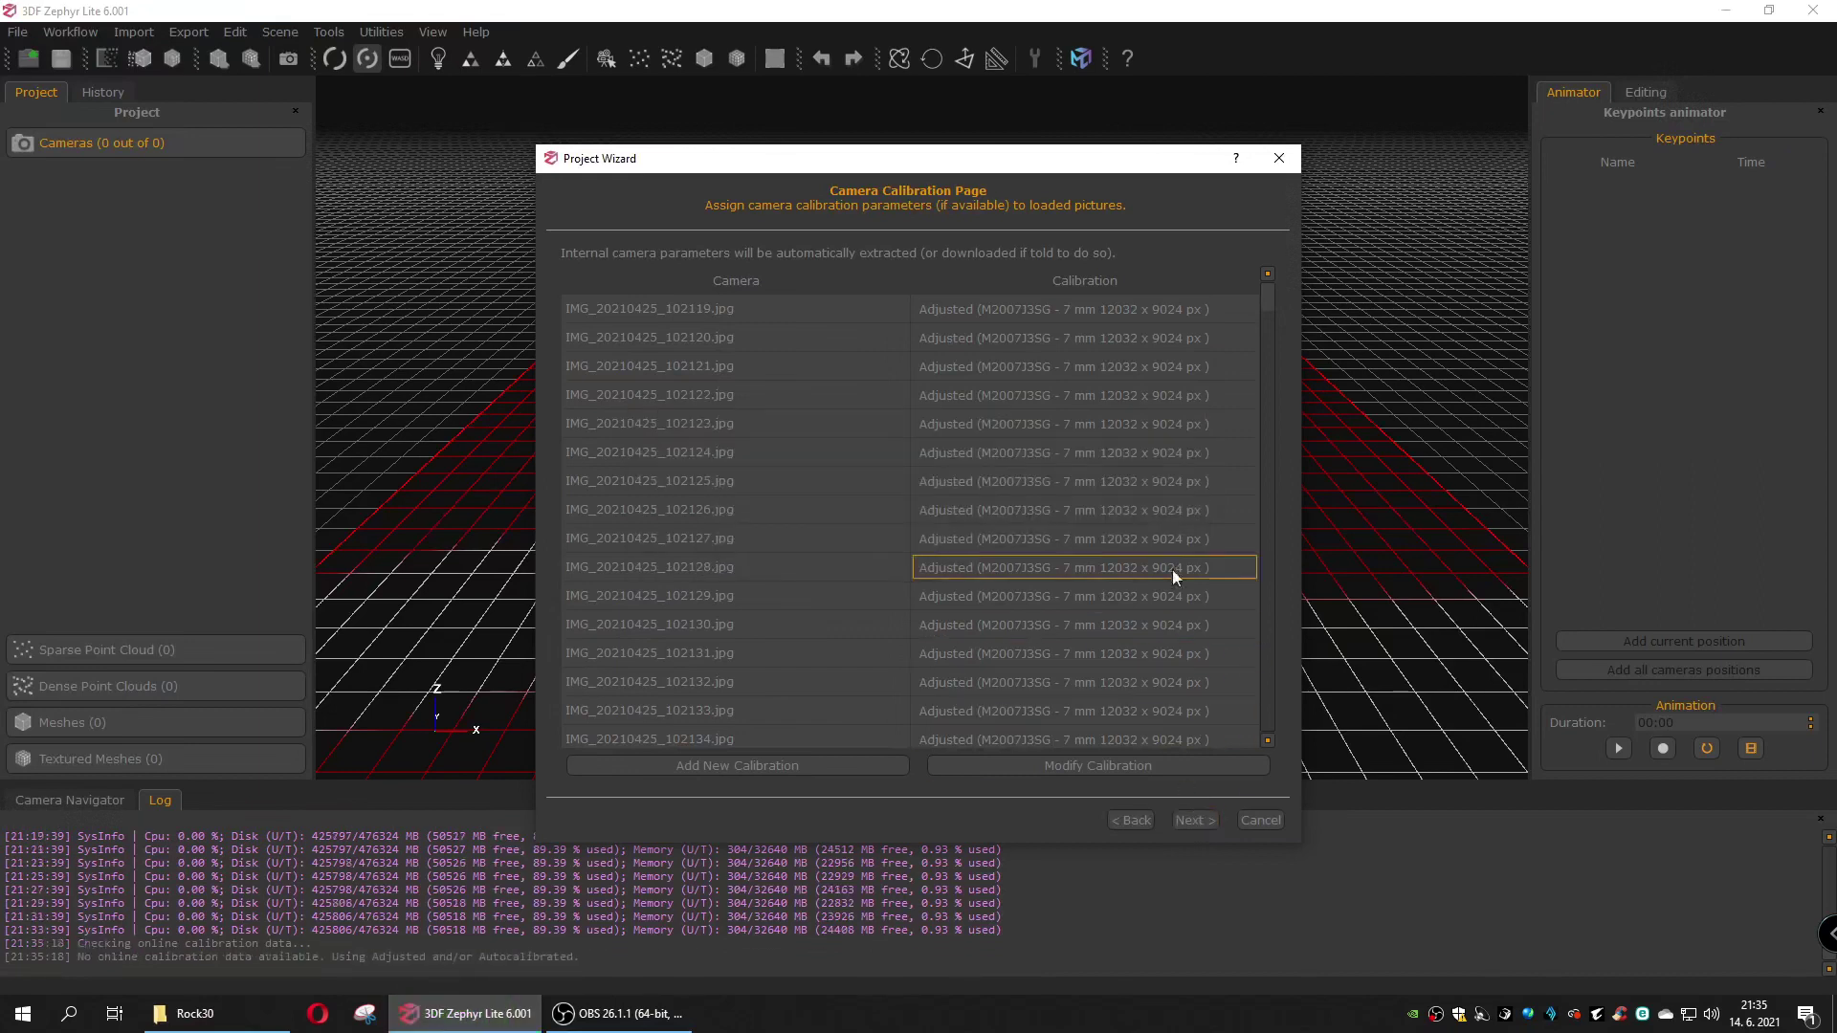
click(1186, 819)
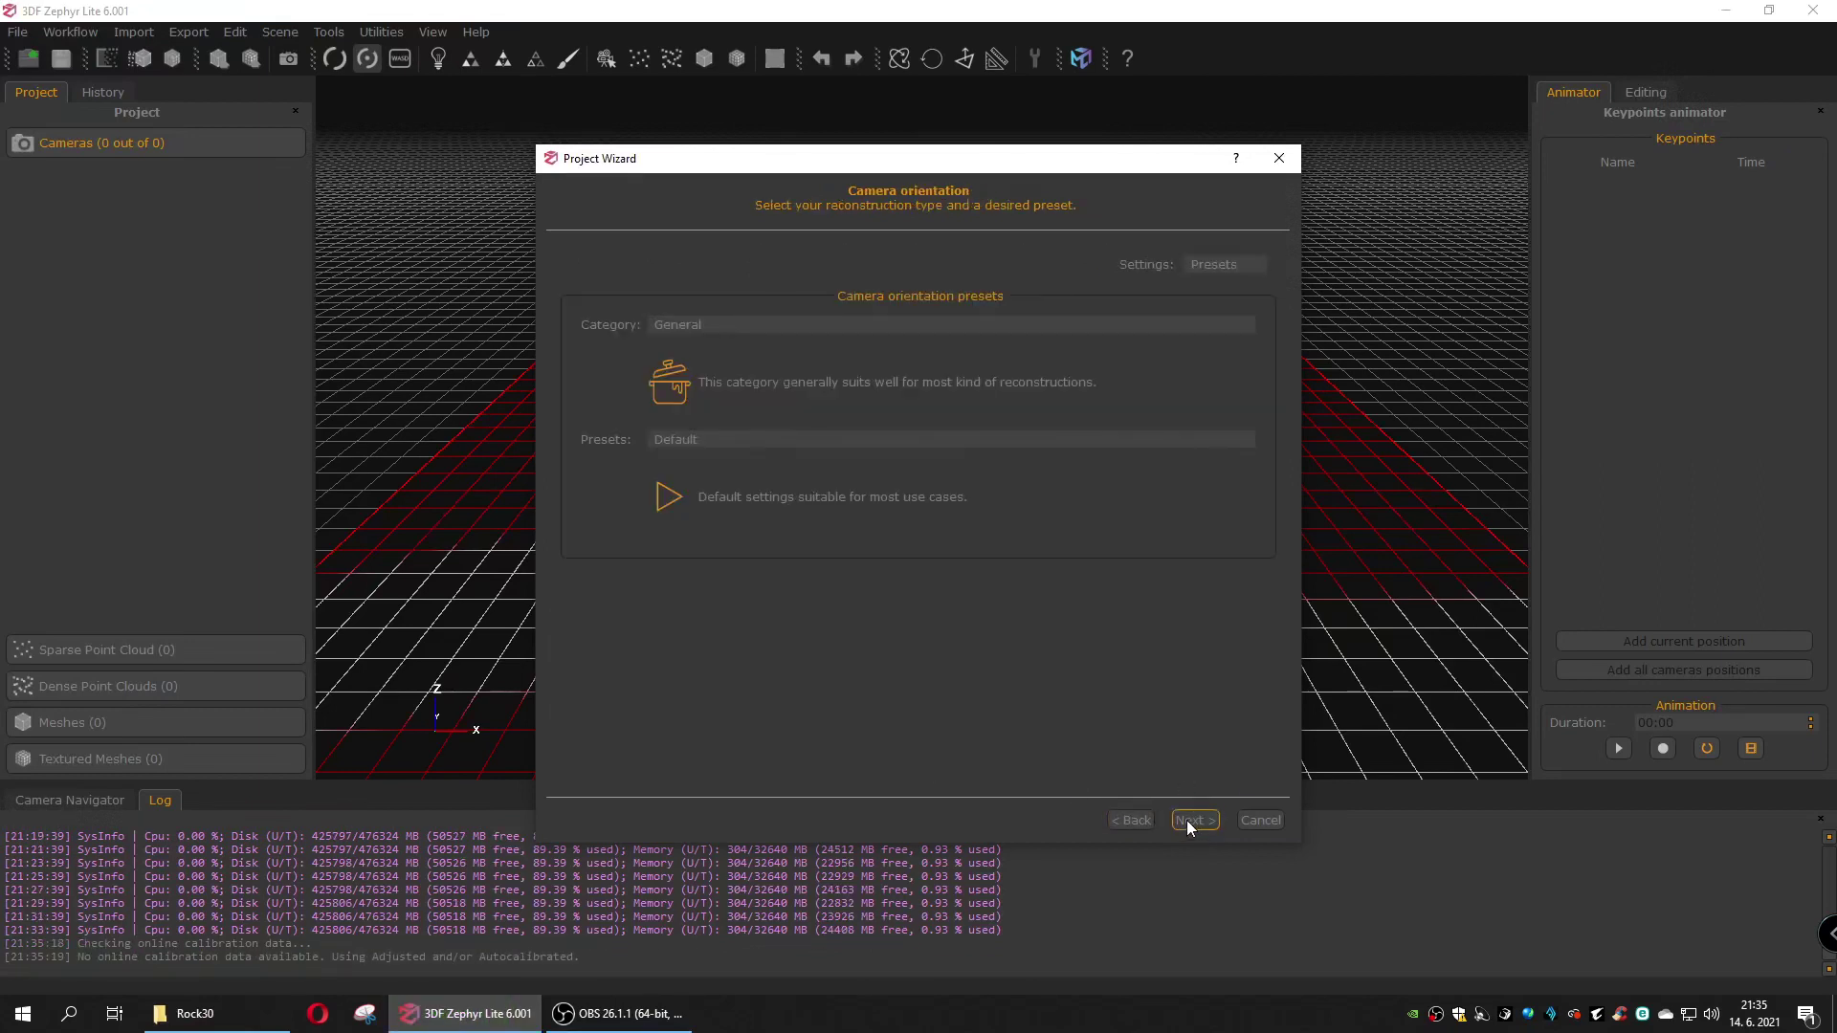
click(857, 328)
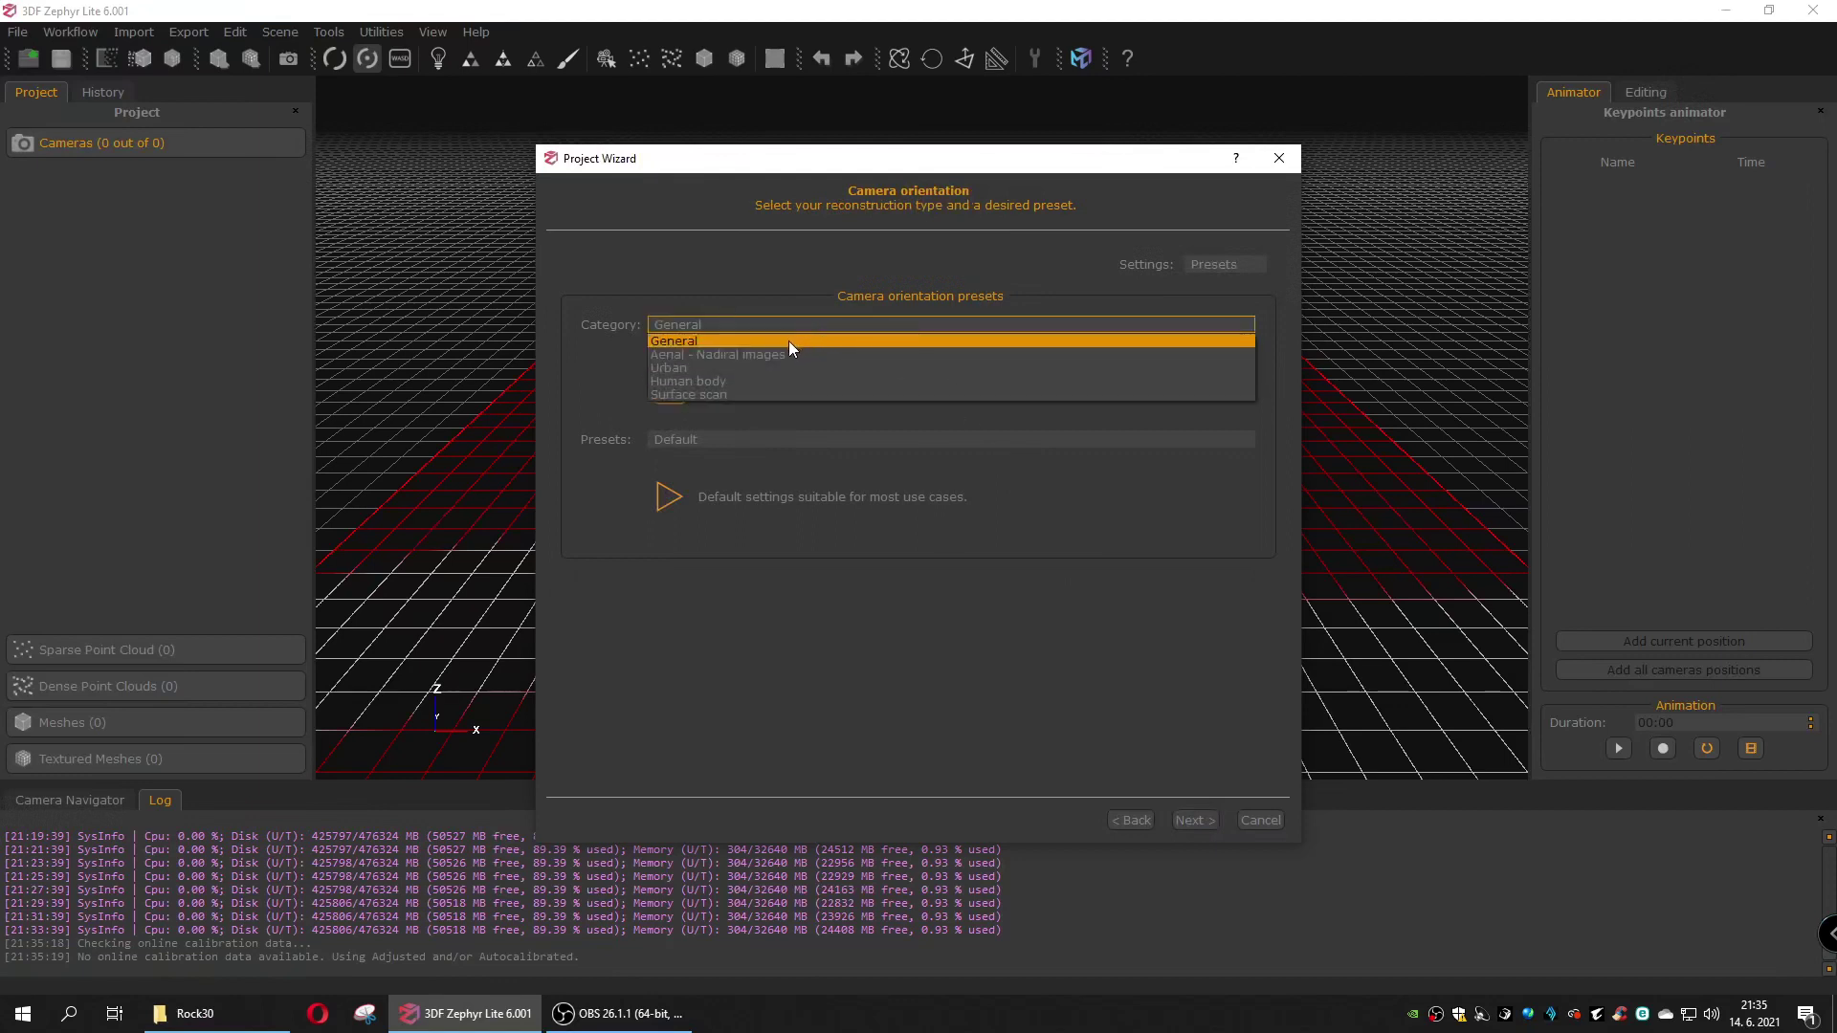
click(705, 394)
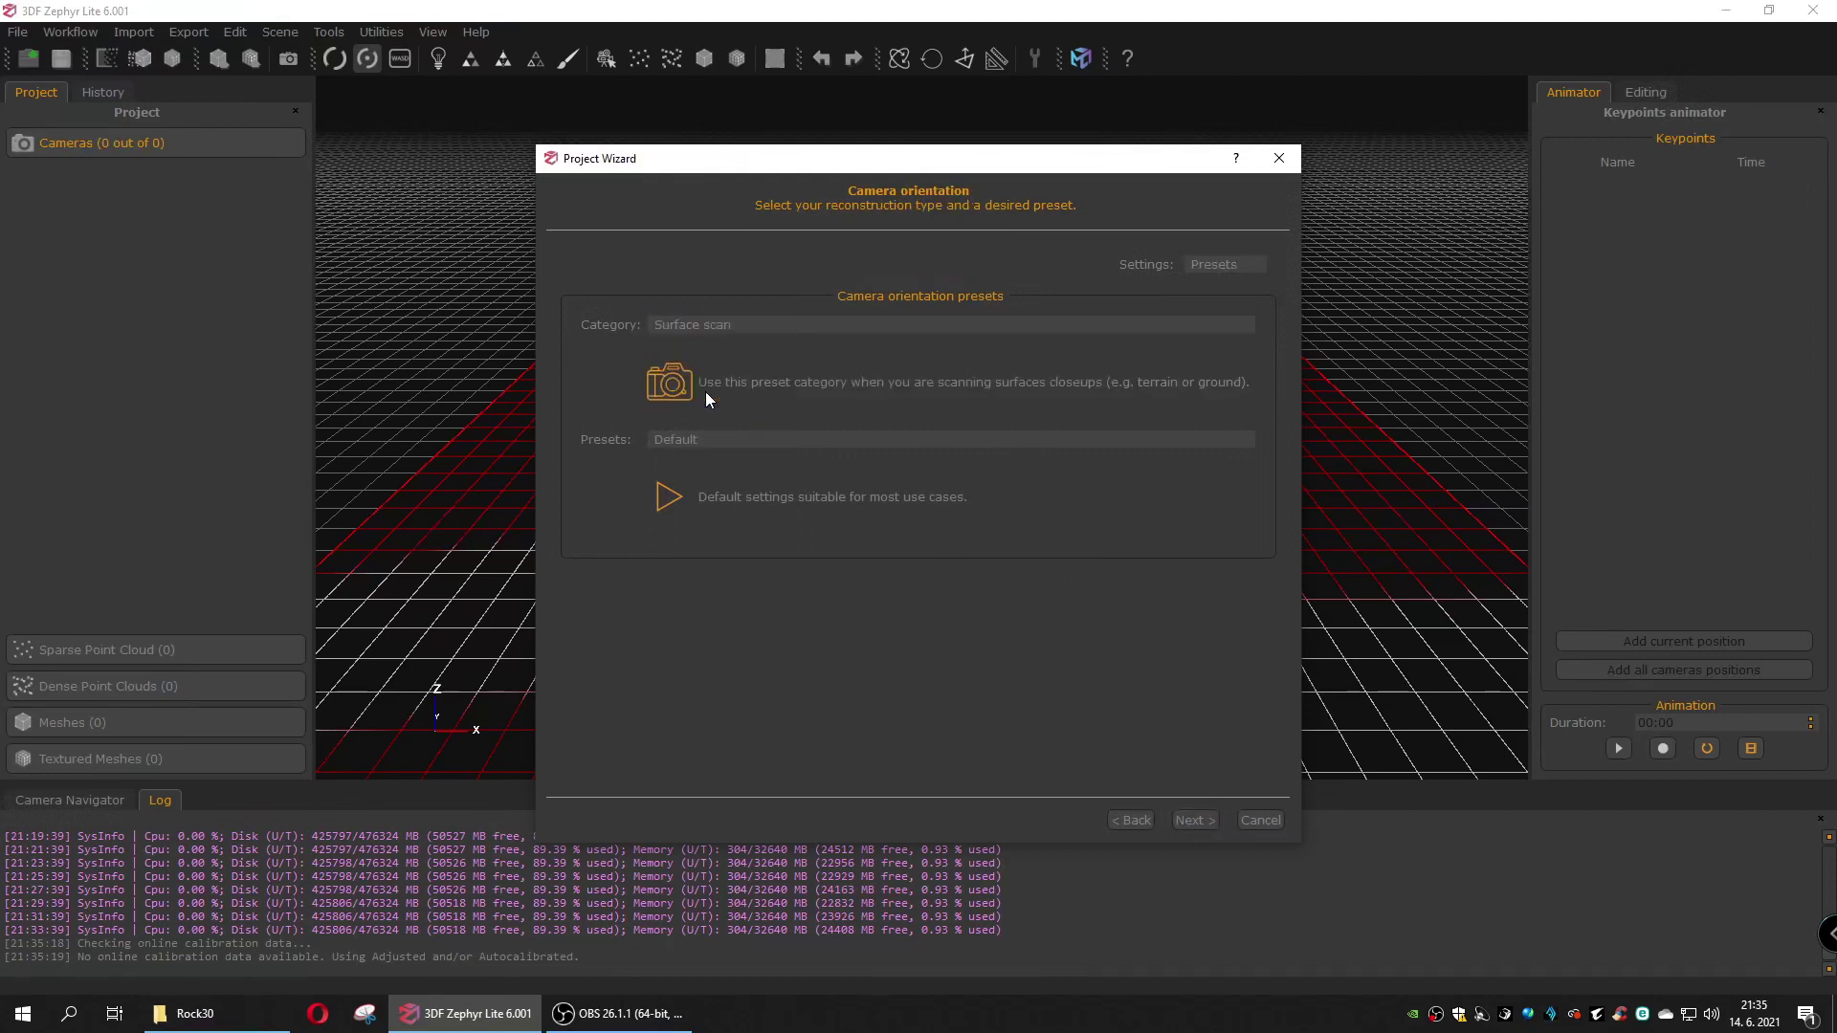
click(713, 436)
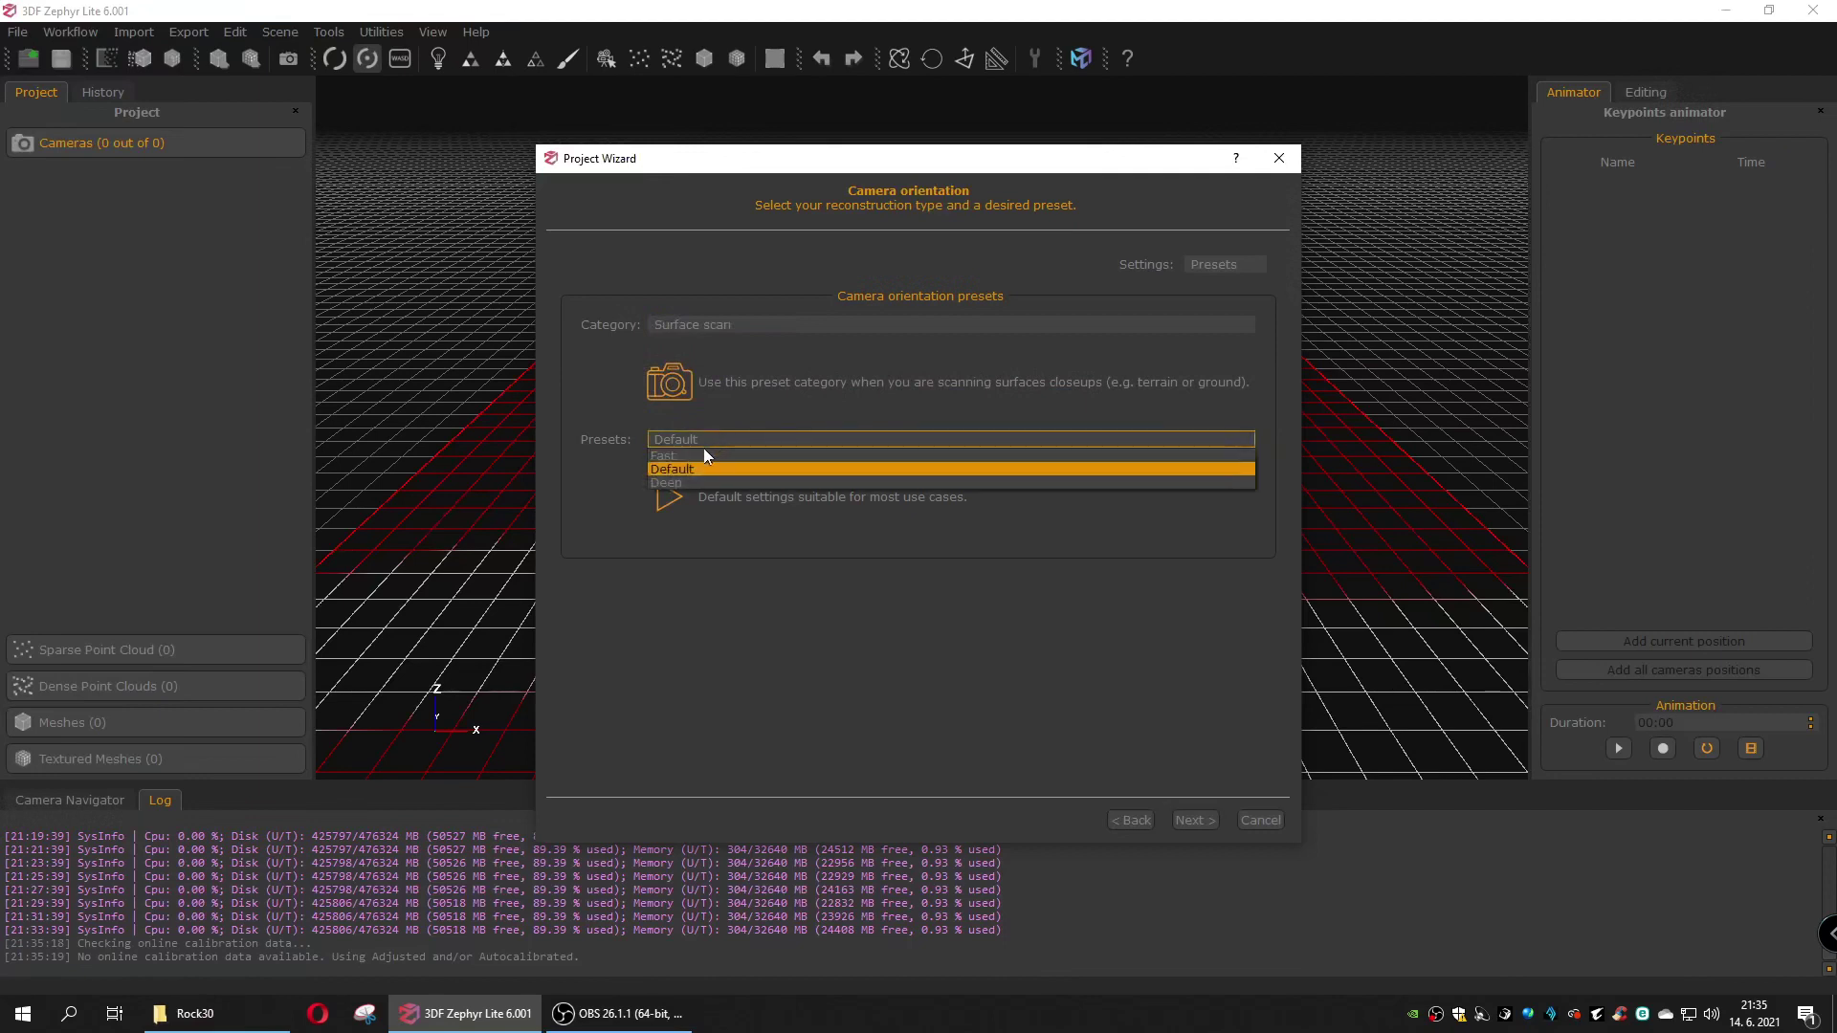
click(678, 483)
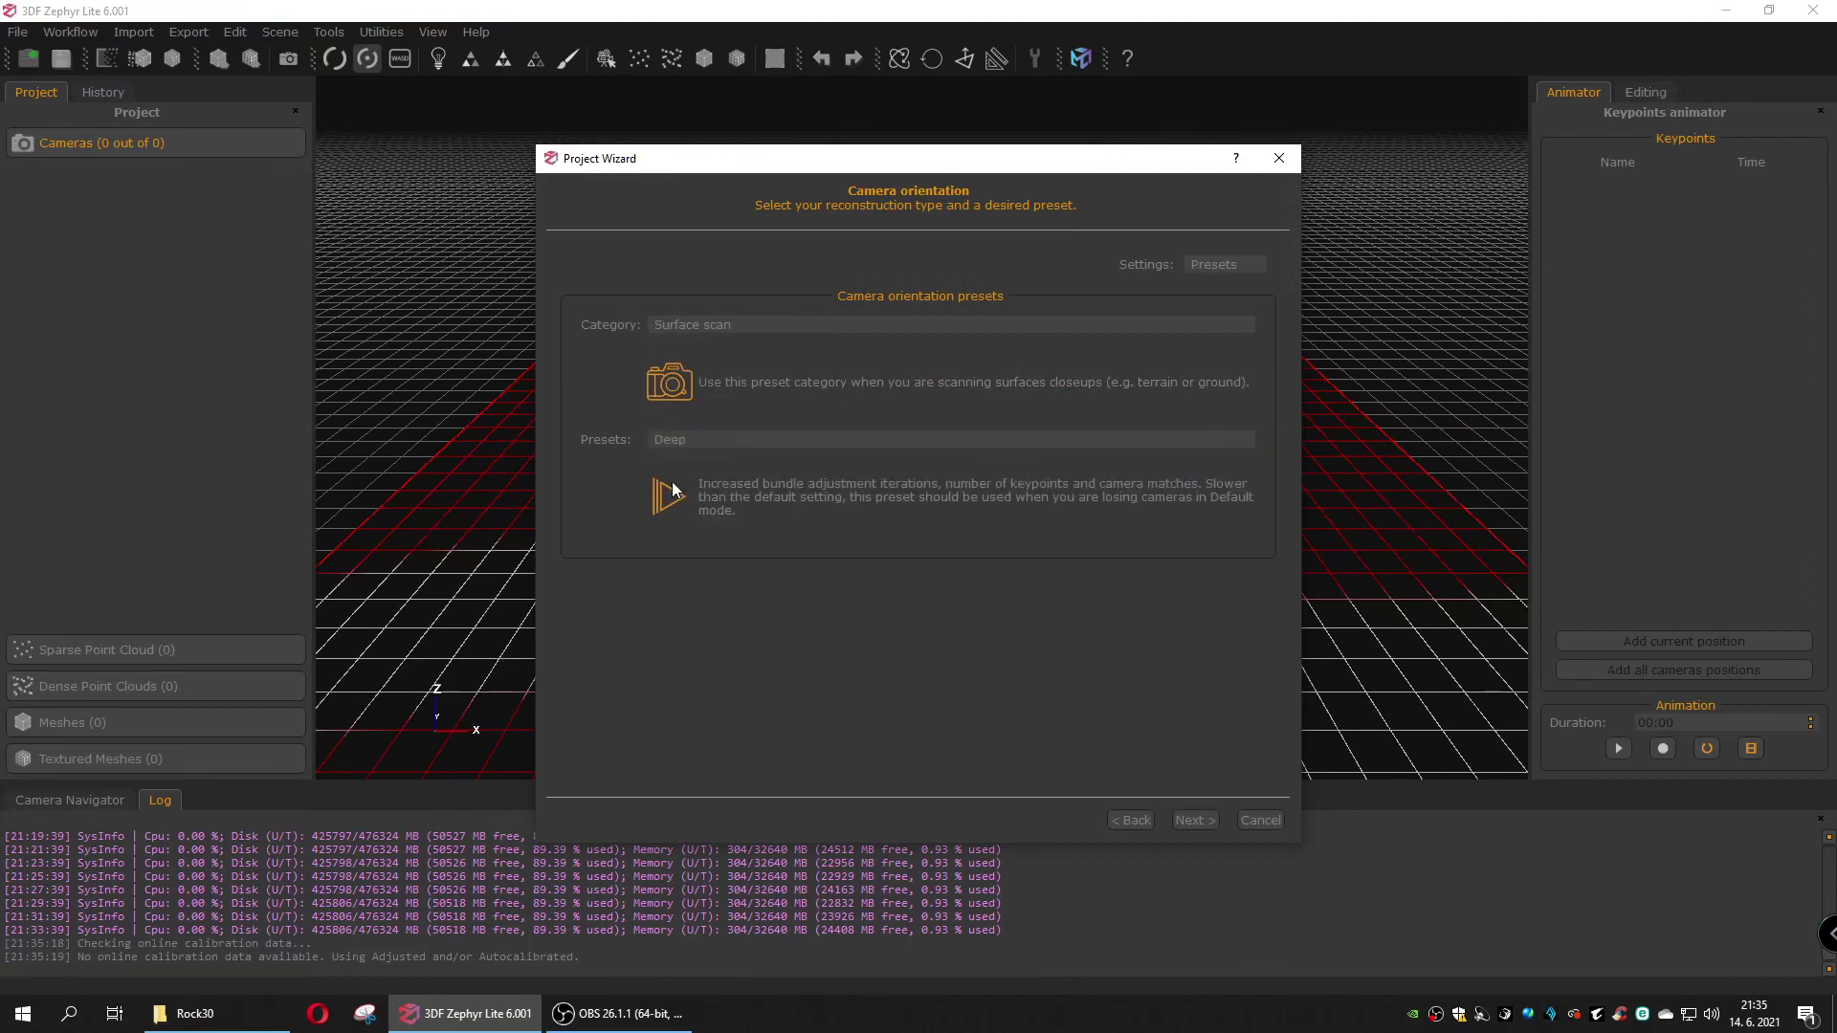
click(1196, 821)
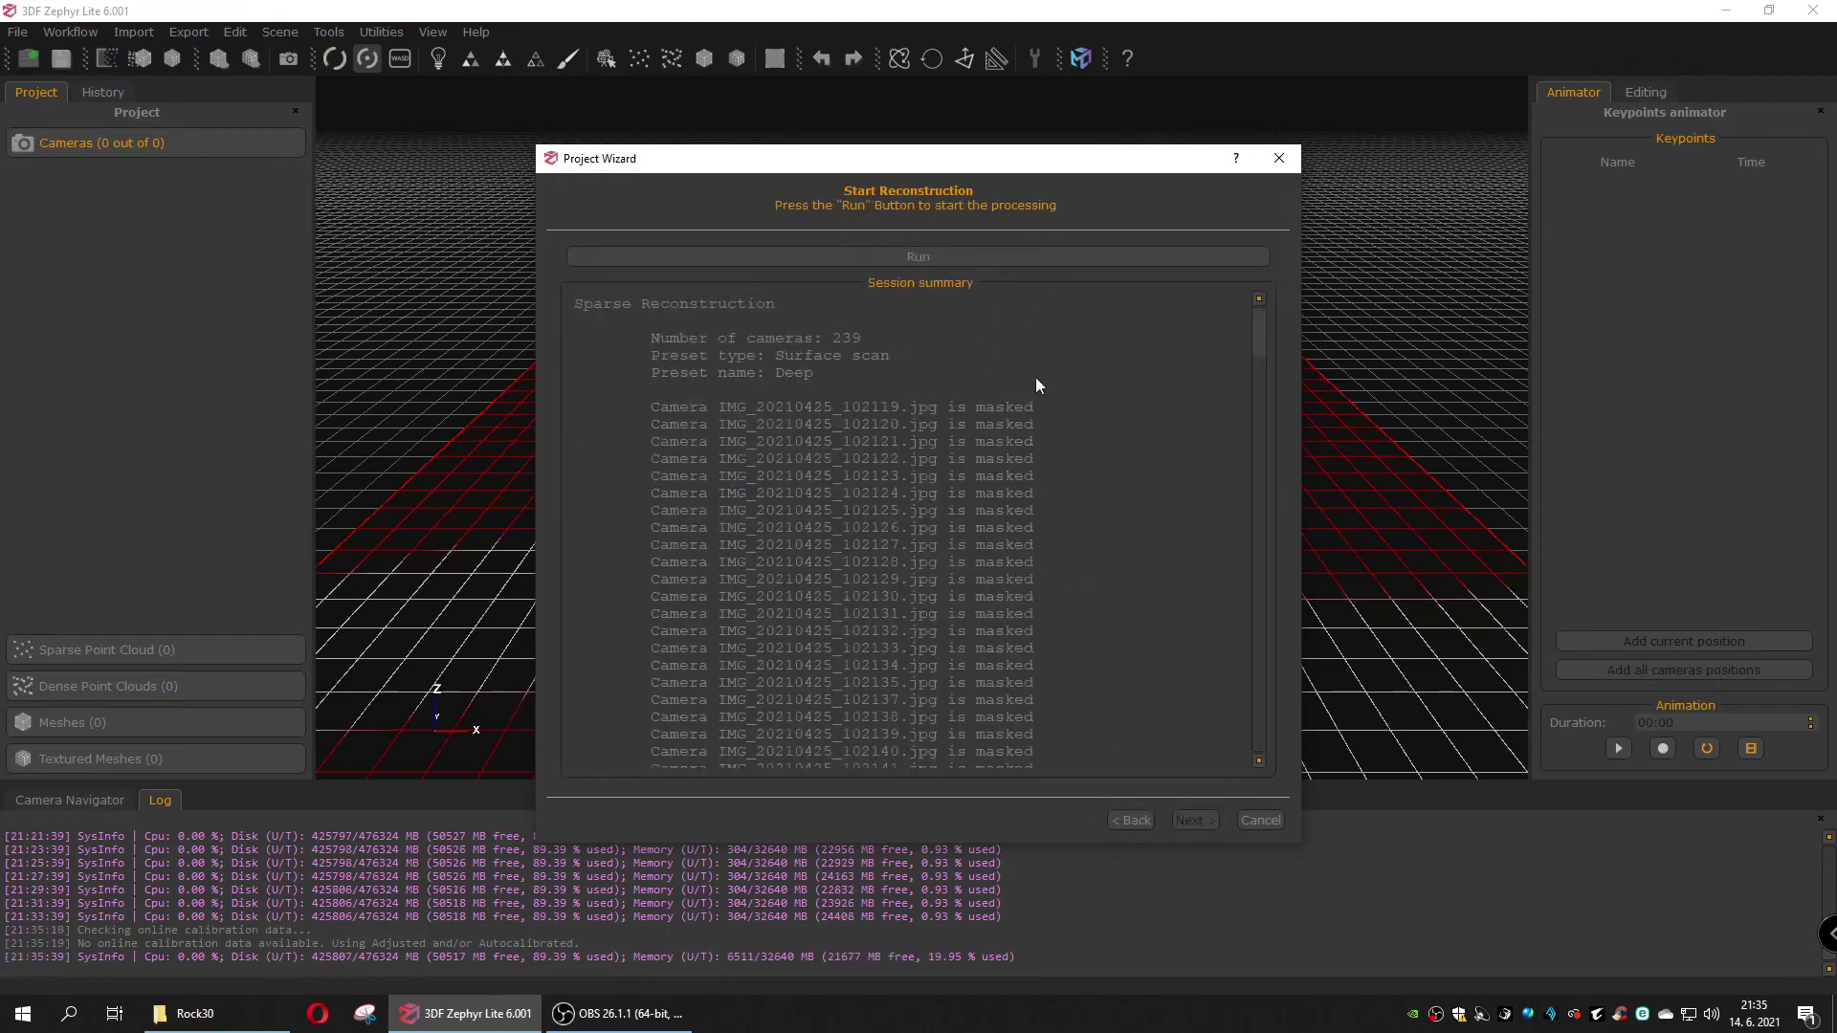
Step: Run the sparse reconstruction, review the list of reconstructed cameras, and finish the project wizard
drag(1259, 337, 1261, 295)
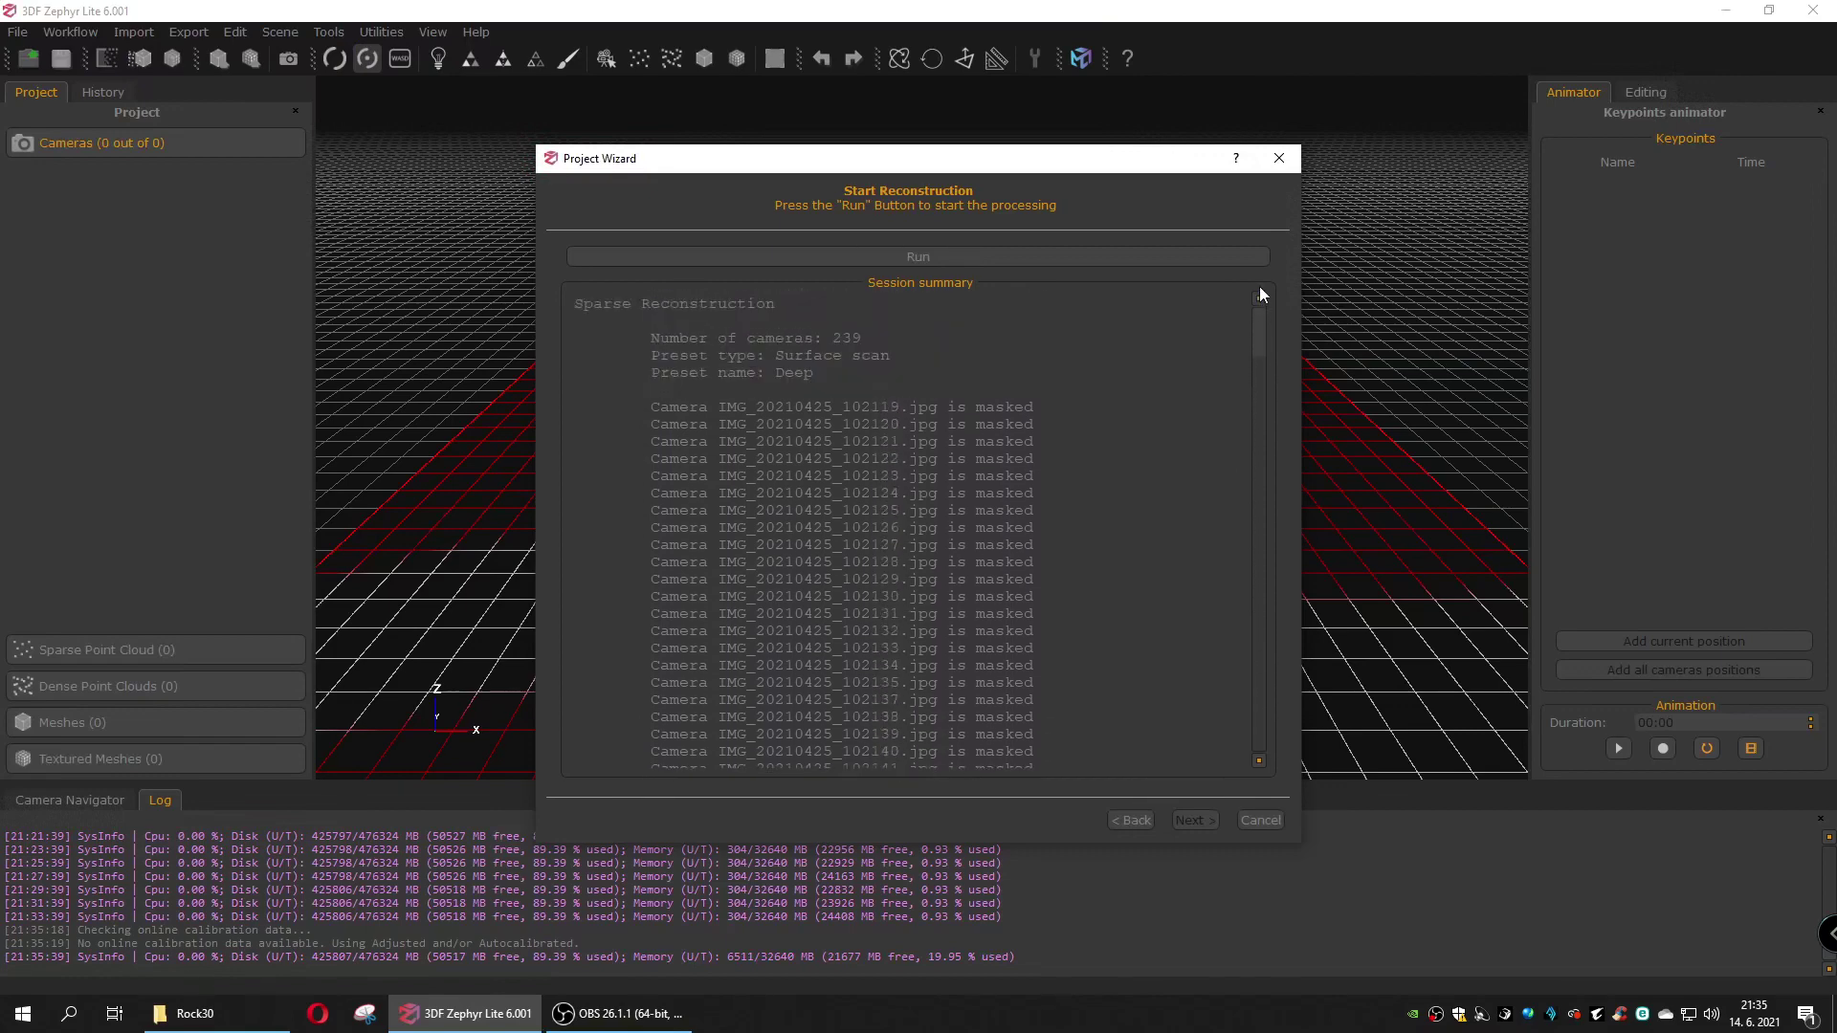
click(905, 255)
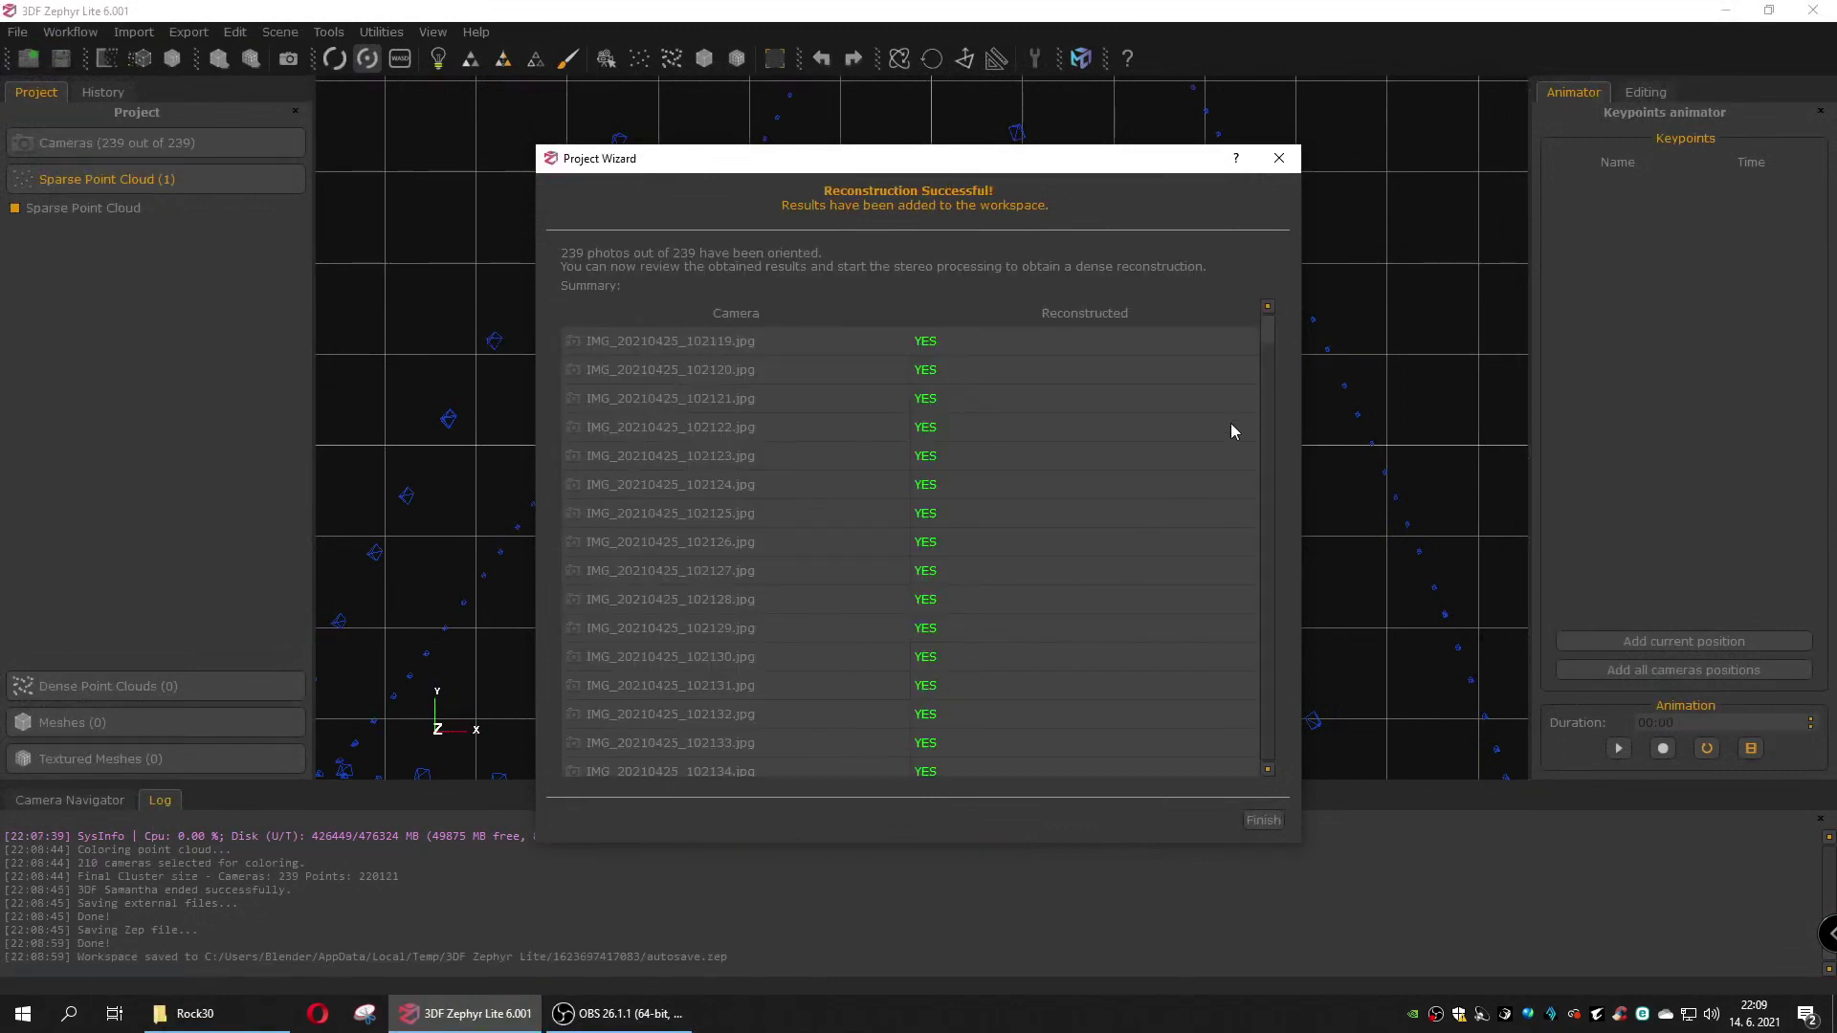
drag(1276, 362, 1280, 567)
drag(1279, 728, 1269, 767)
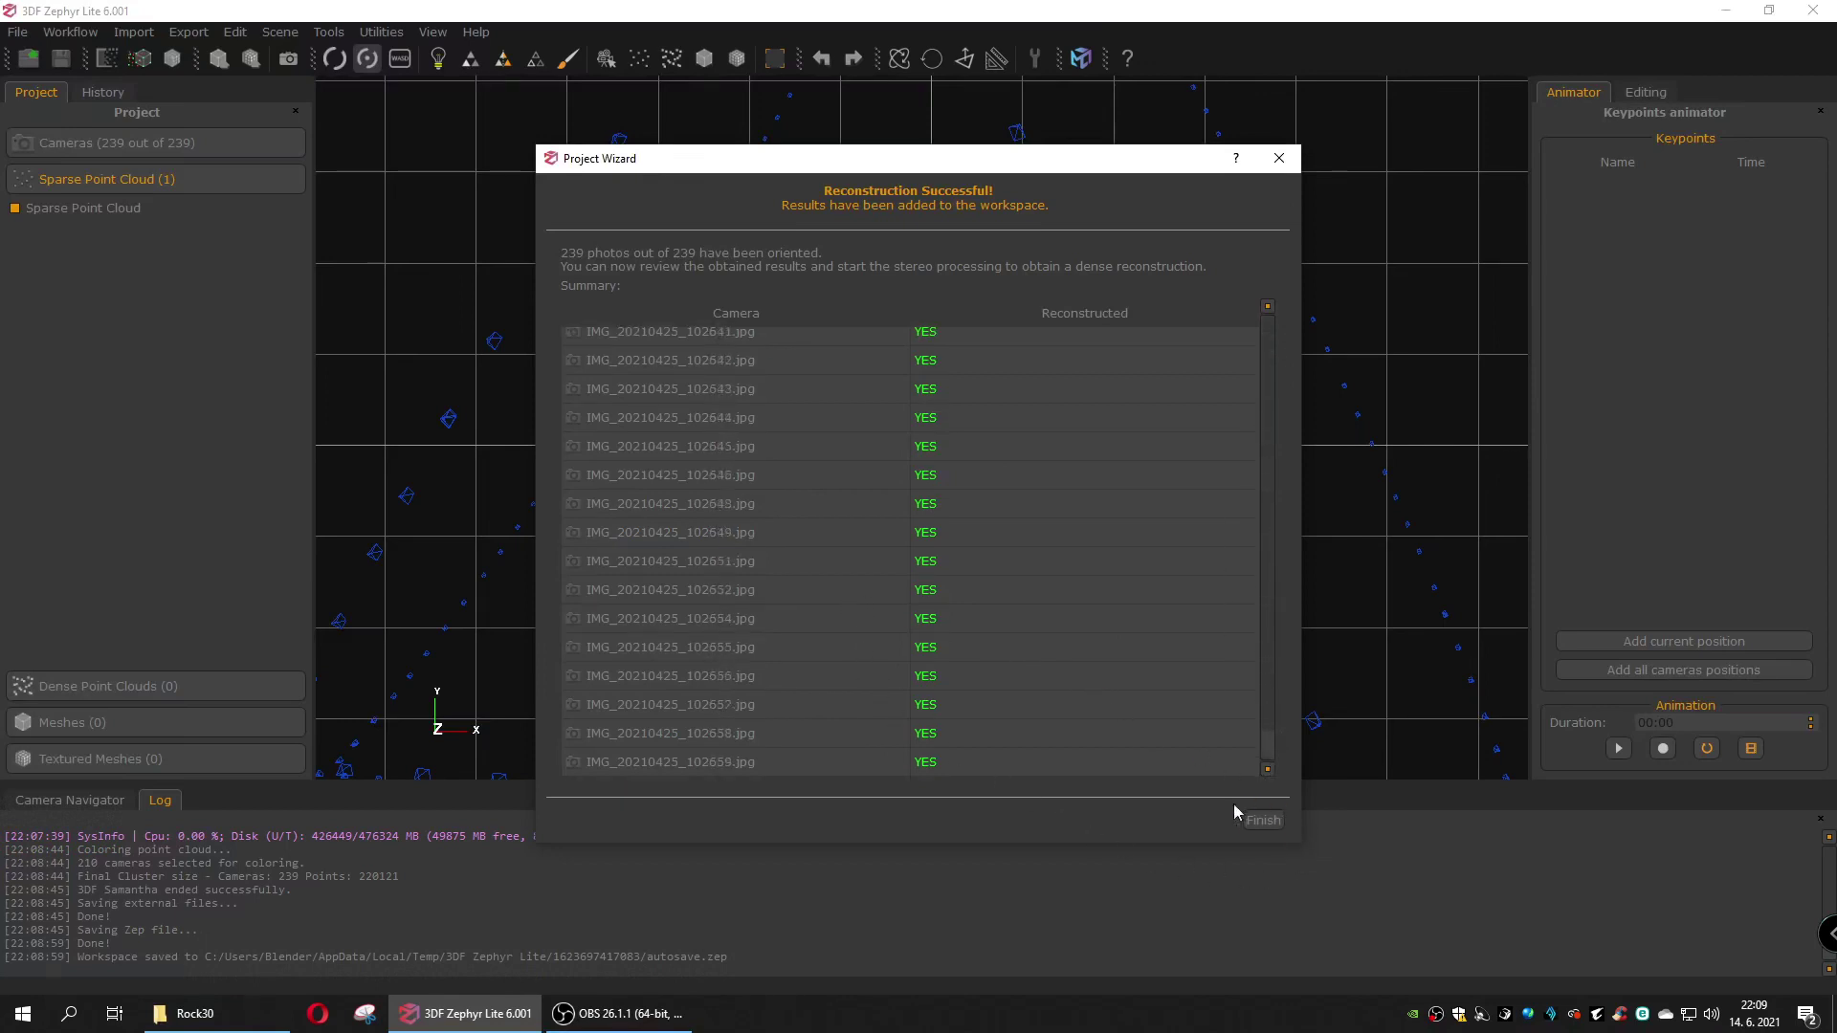
click(1263, 820)
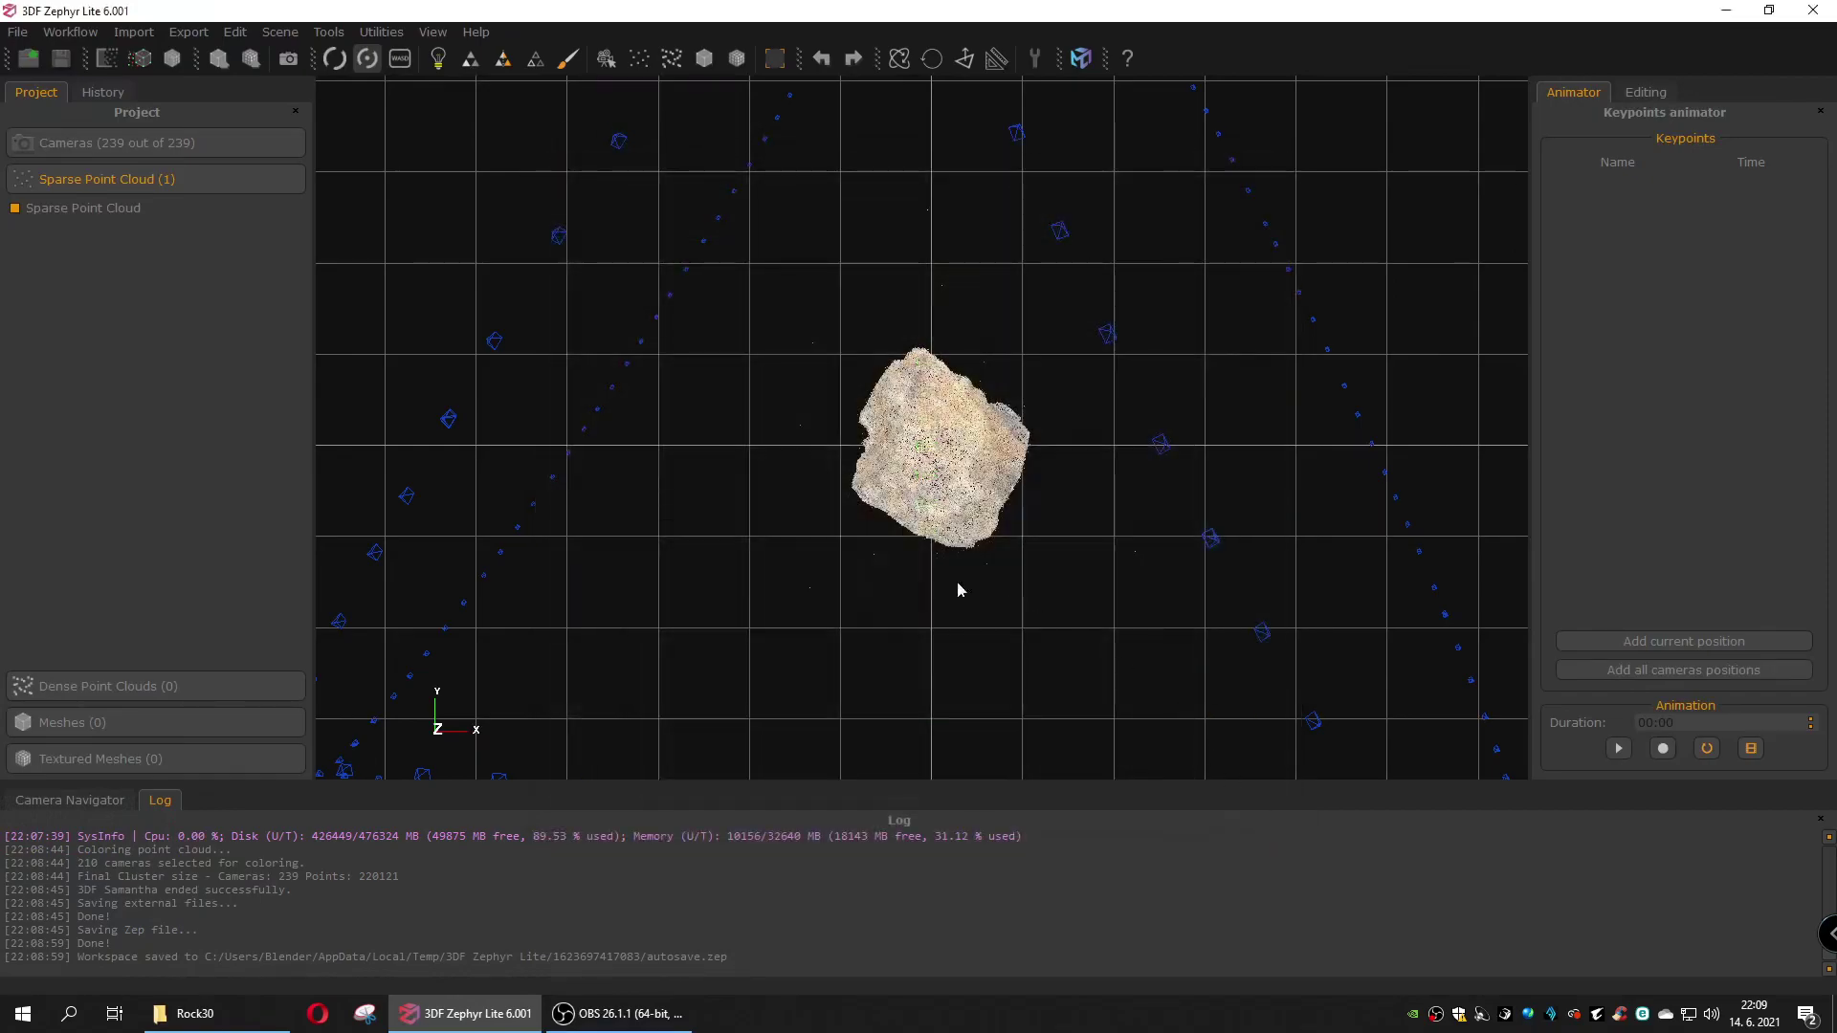
Step: Examine the rock's sparse point cloud and the surrounding camera positions from several angles and distances
drag(960, 589, 1239, 361)
scroll(1024, 331, down, 3)
drag(1022, 339, 956, 483)
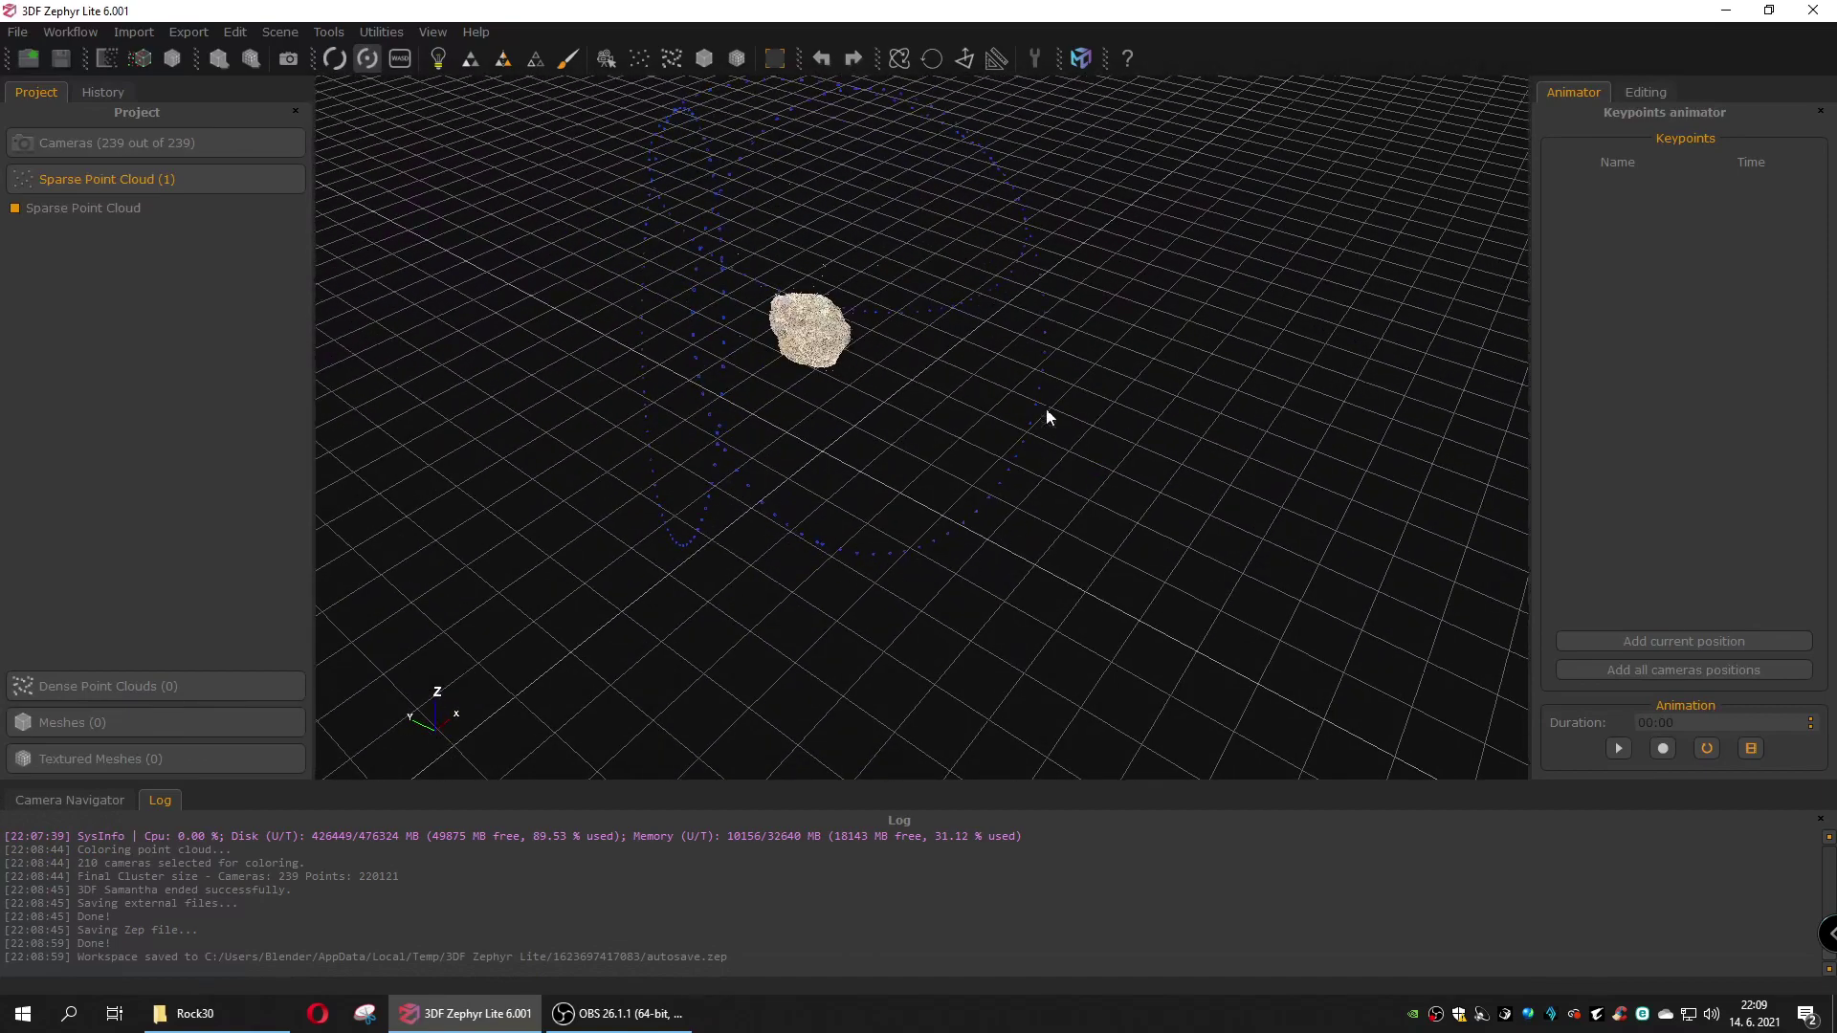
drag(758, 562, 1086, 547)
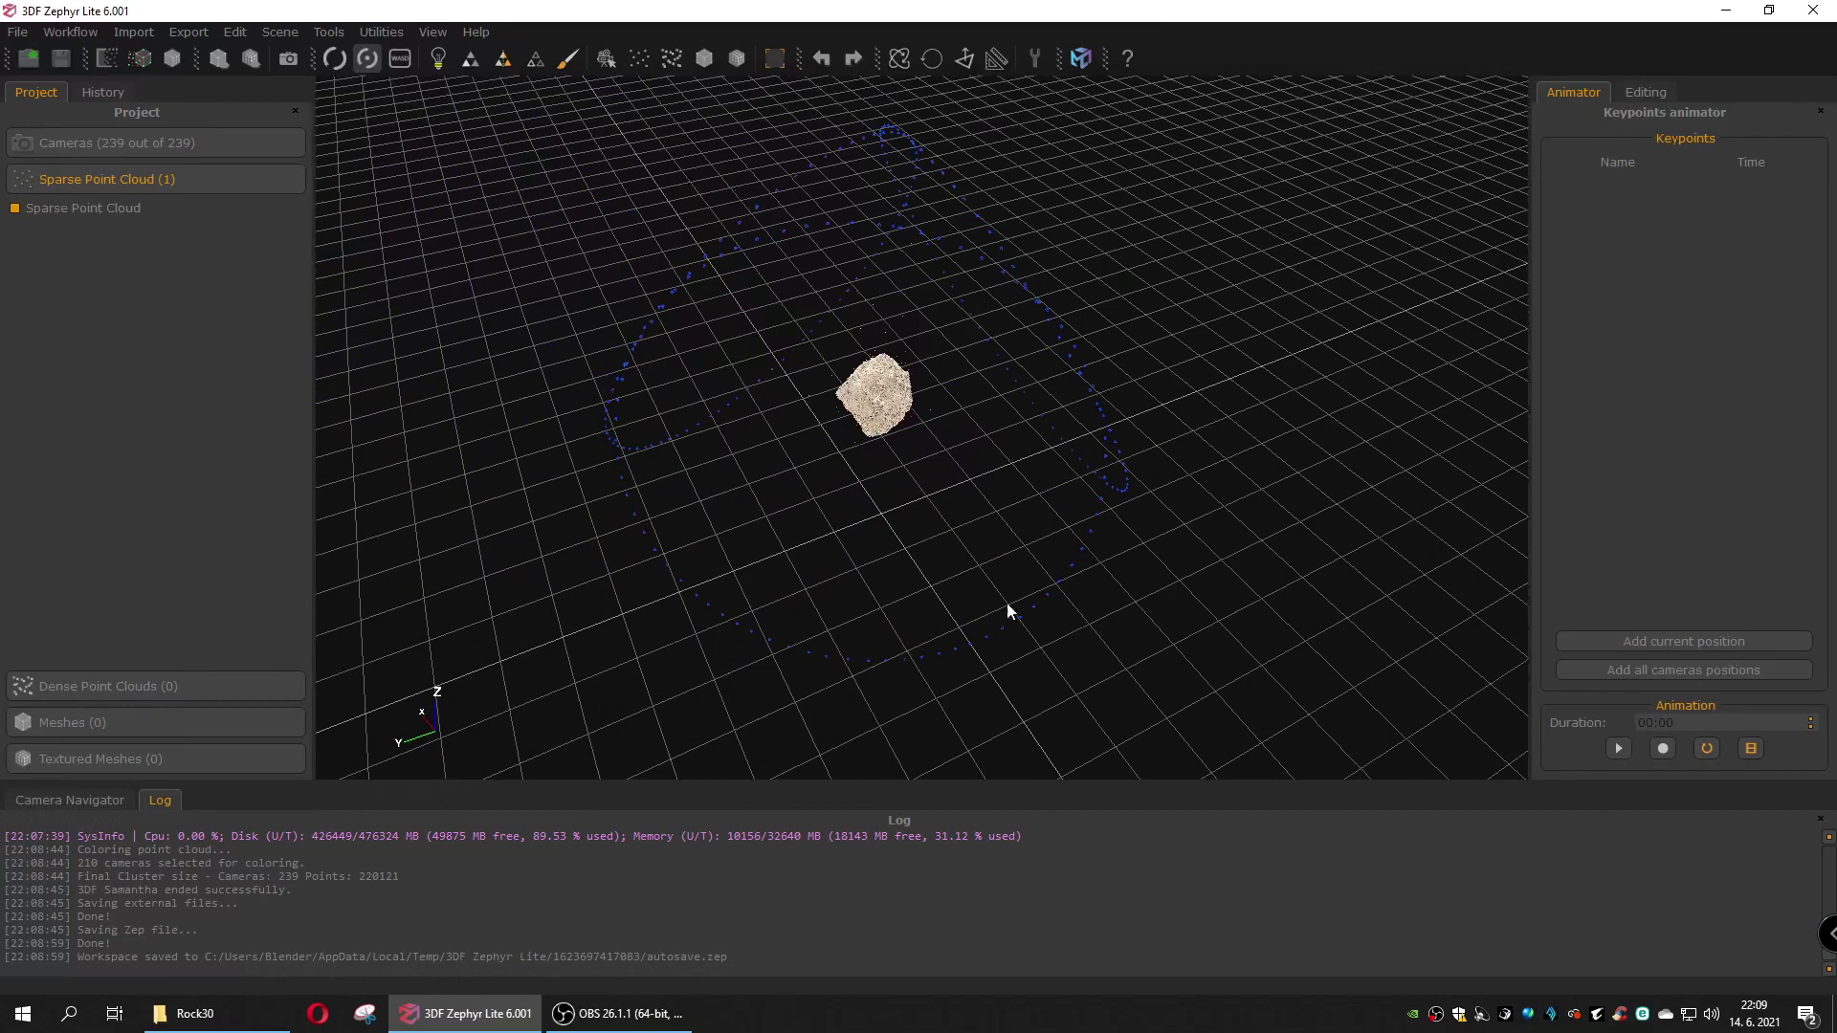
drag(804, 451, 968, 624)
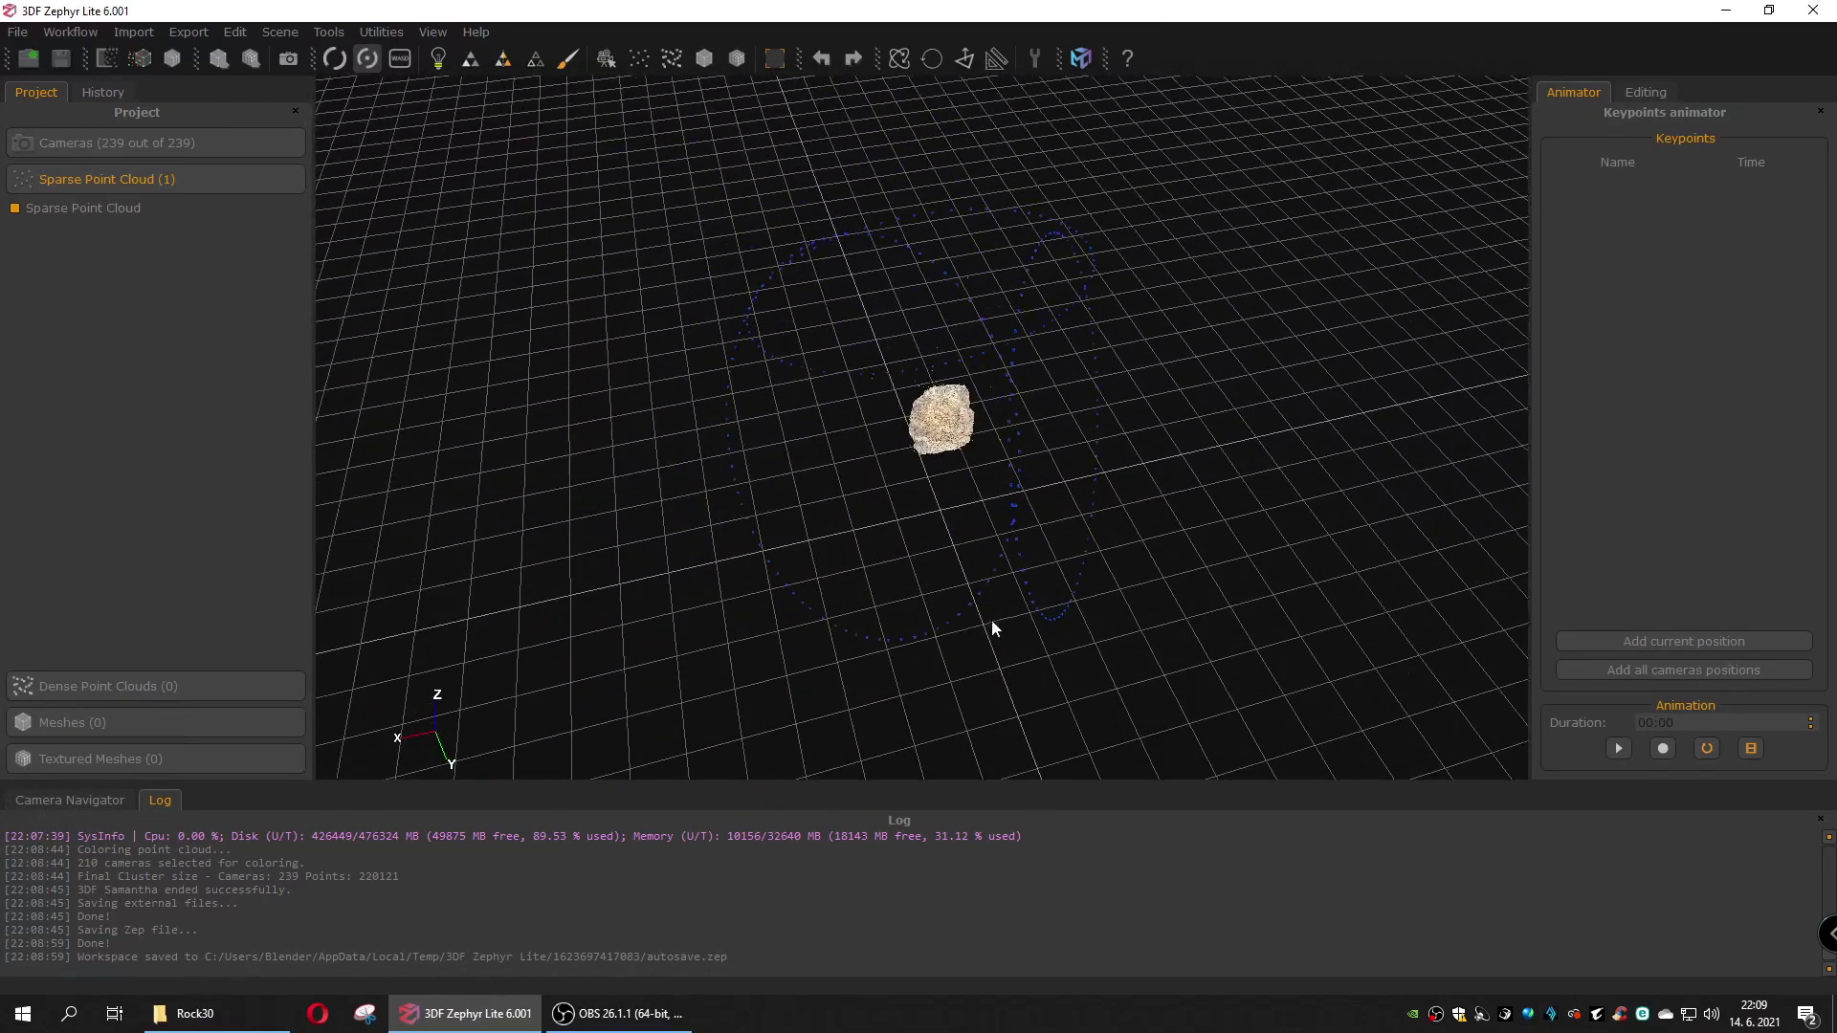
scroll(1004, 617, up, 10)
middle_drag(1202, 609, 668, 535)
scroll(604, 496, down, 4)
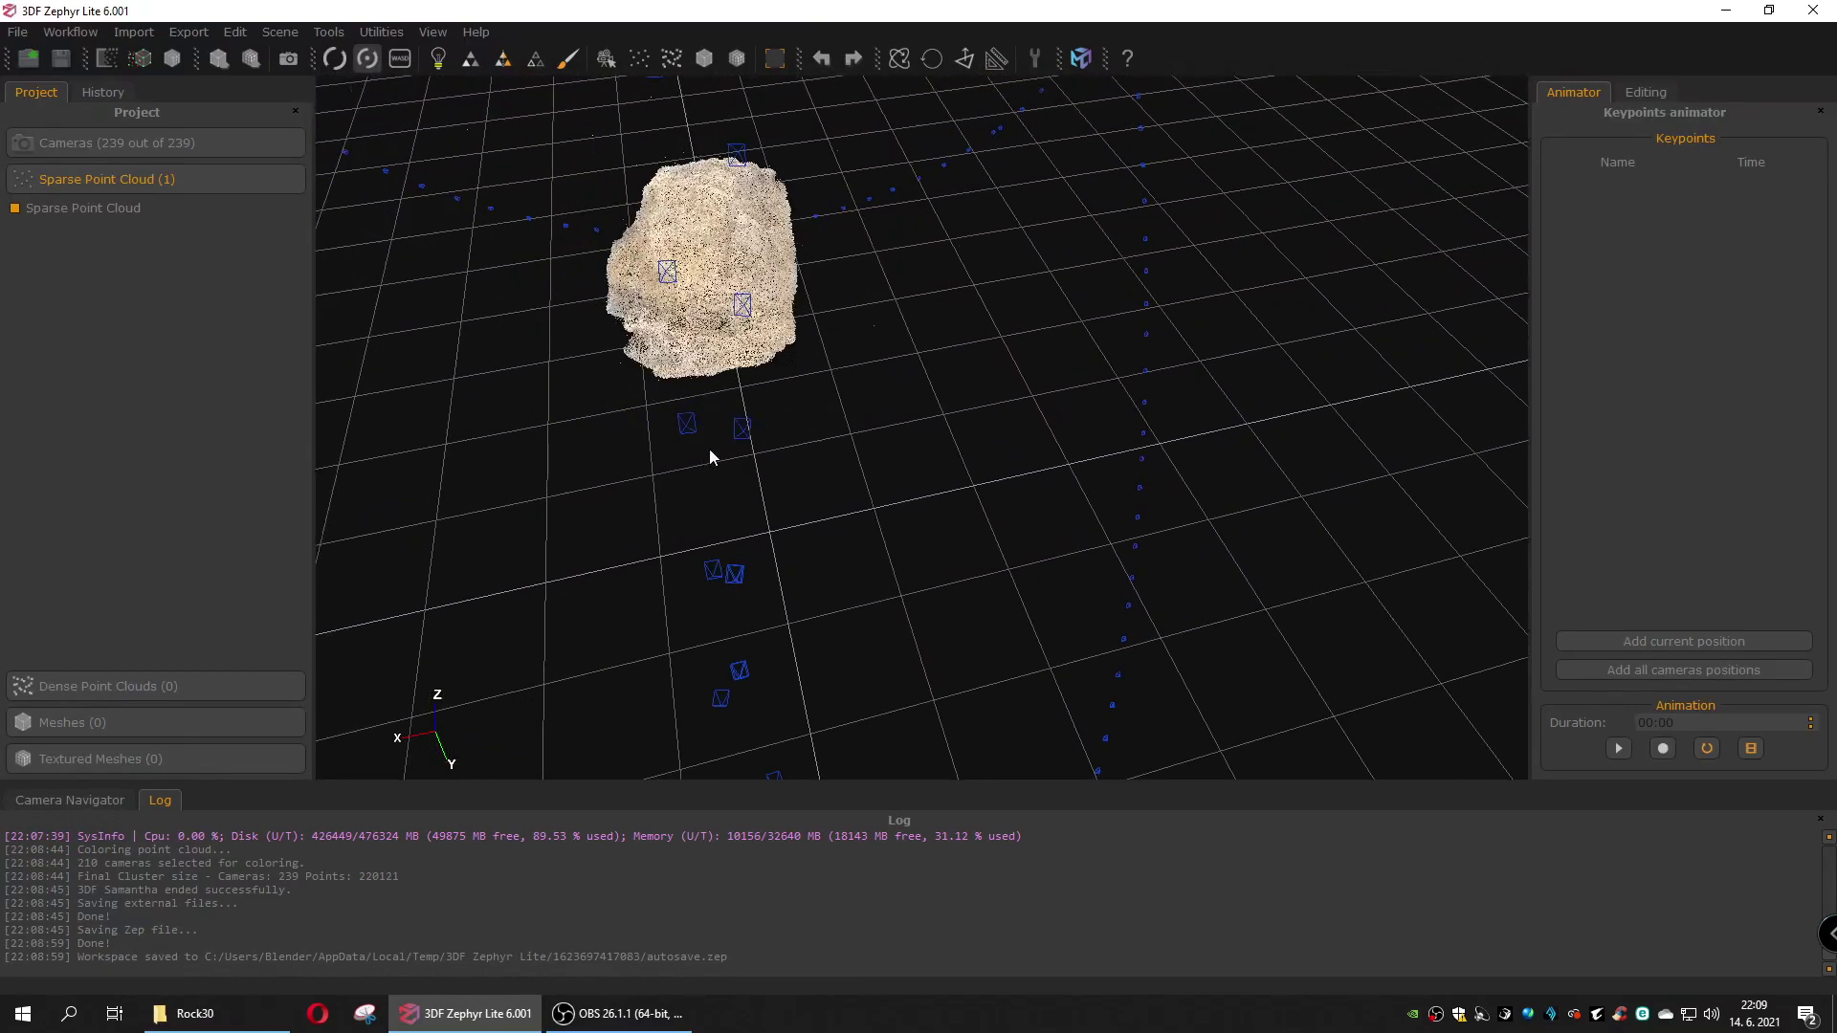
middle_drag(685, 426, 743, 588)
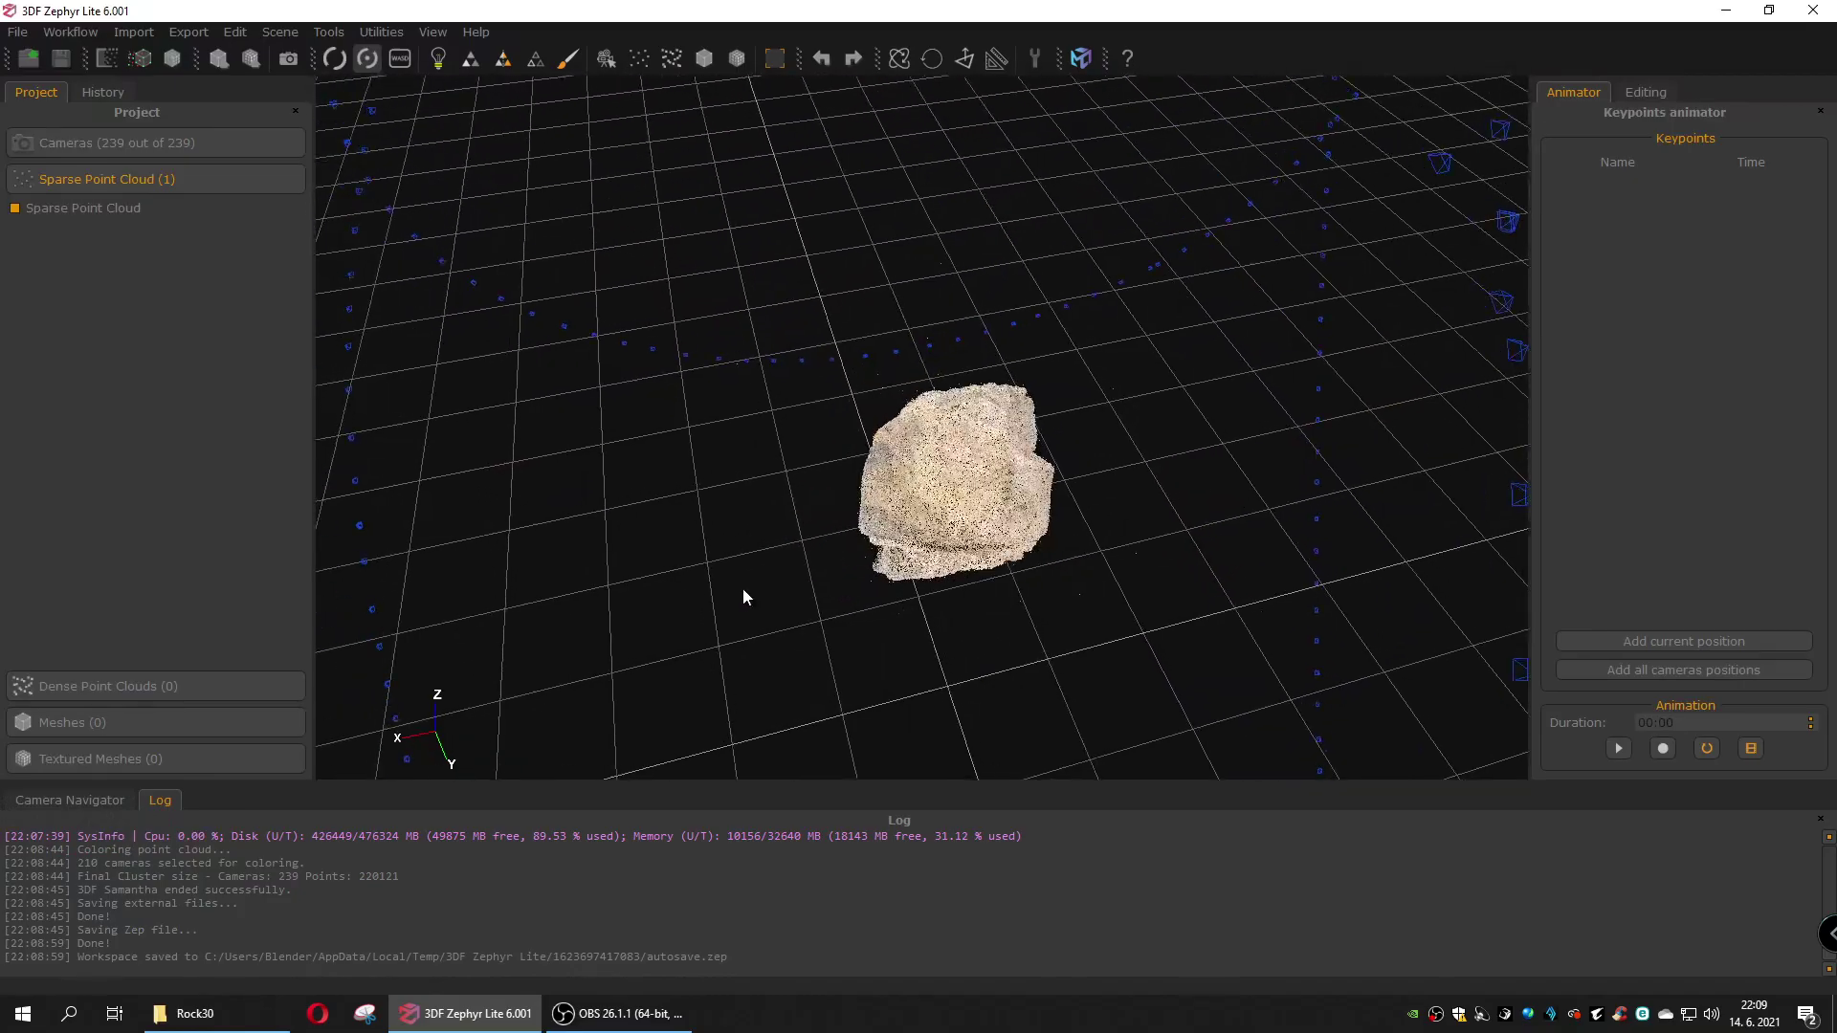
drag(743, 587, 857, 611)
scroll(857, 611, up, 5)
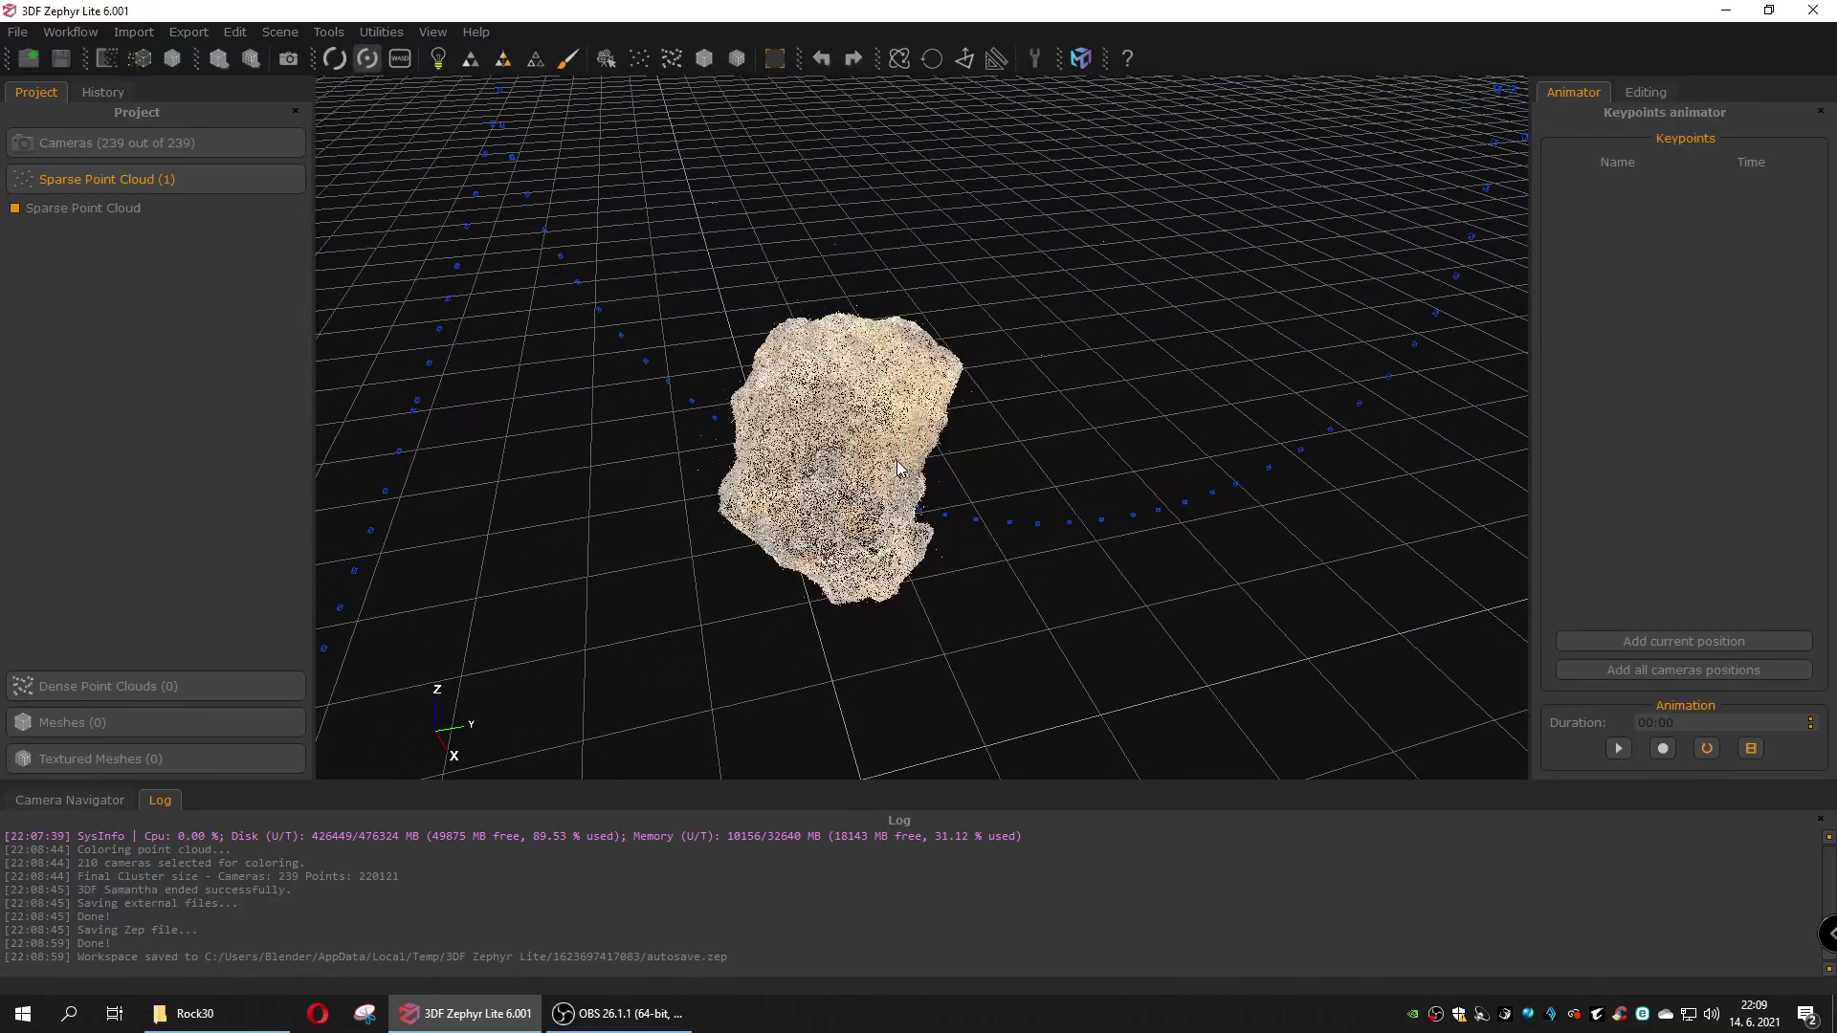
Step: Set up dense point cloud generation using all cameras, the Surface scan category and the High details preset
click(70, 35)
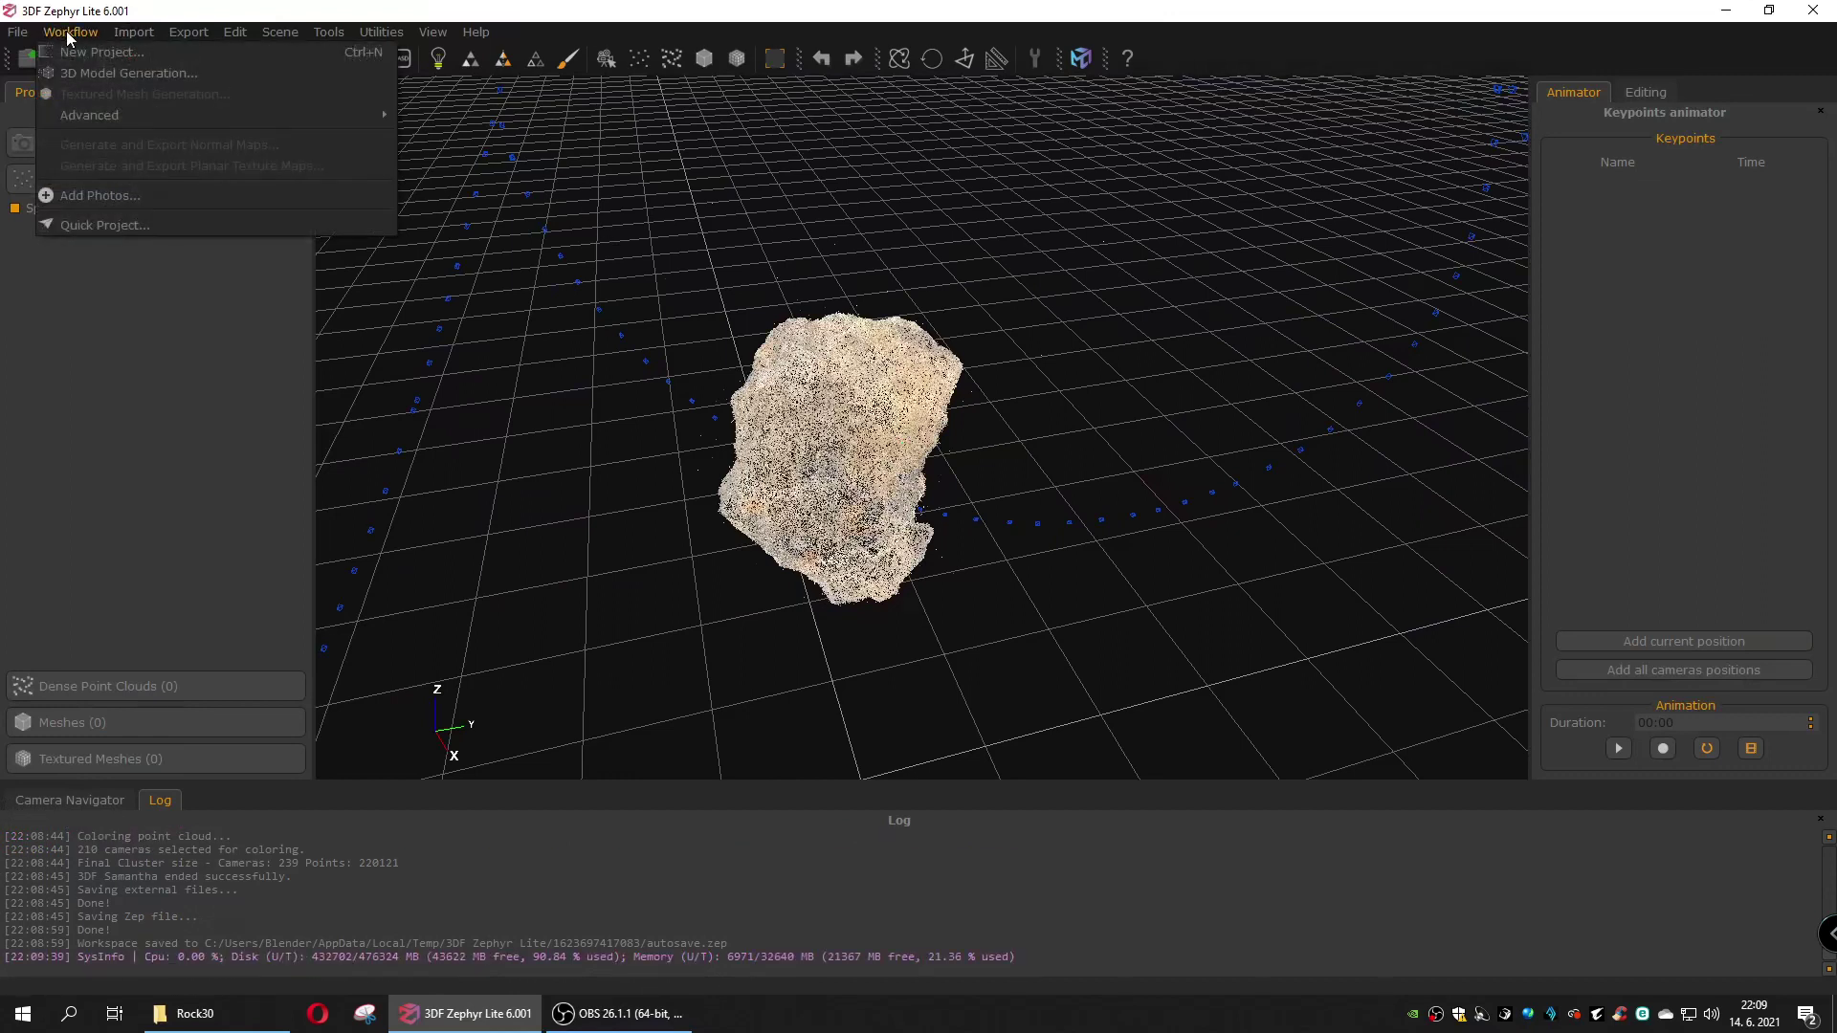
mouse_move(242, 117)
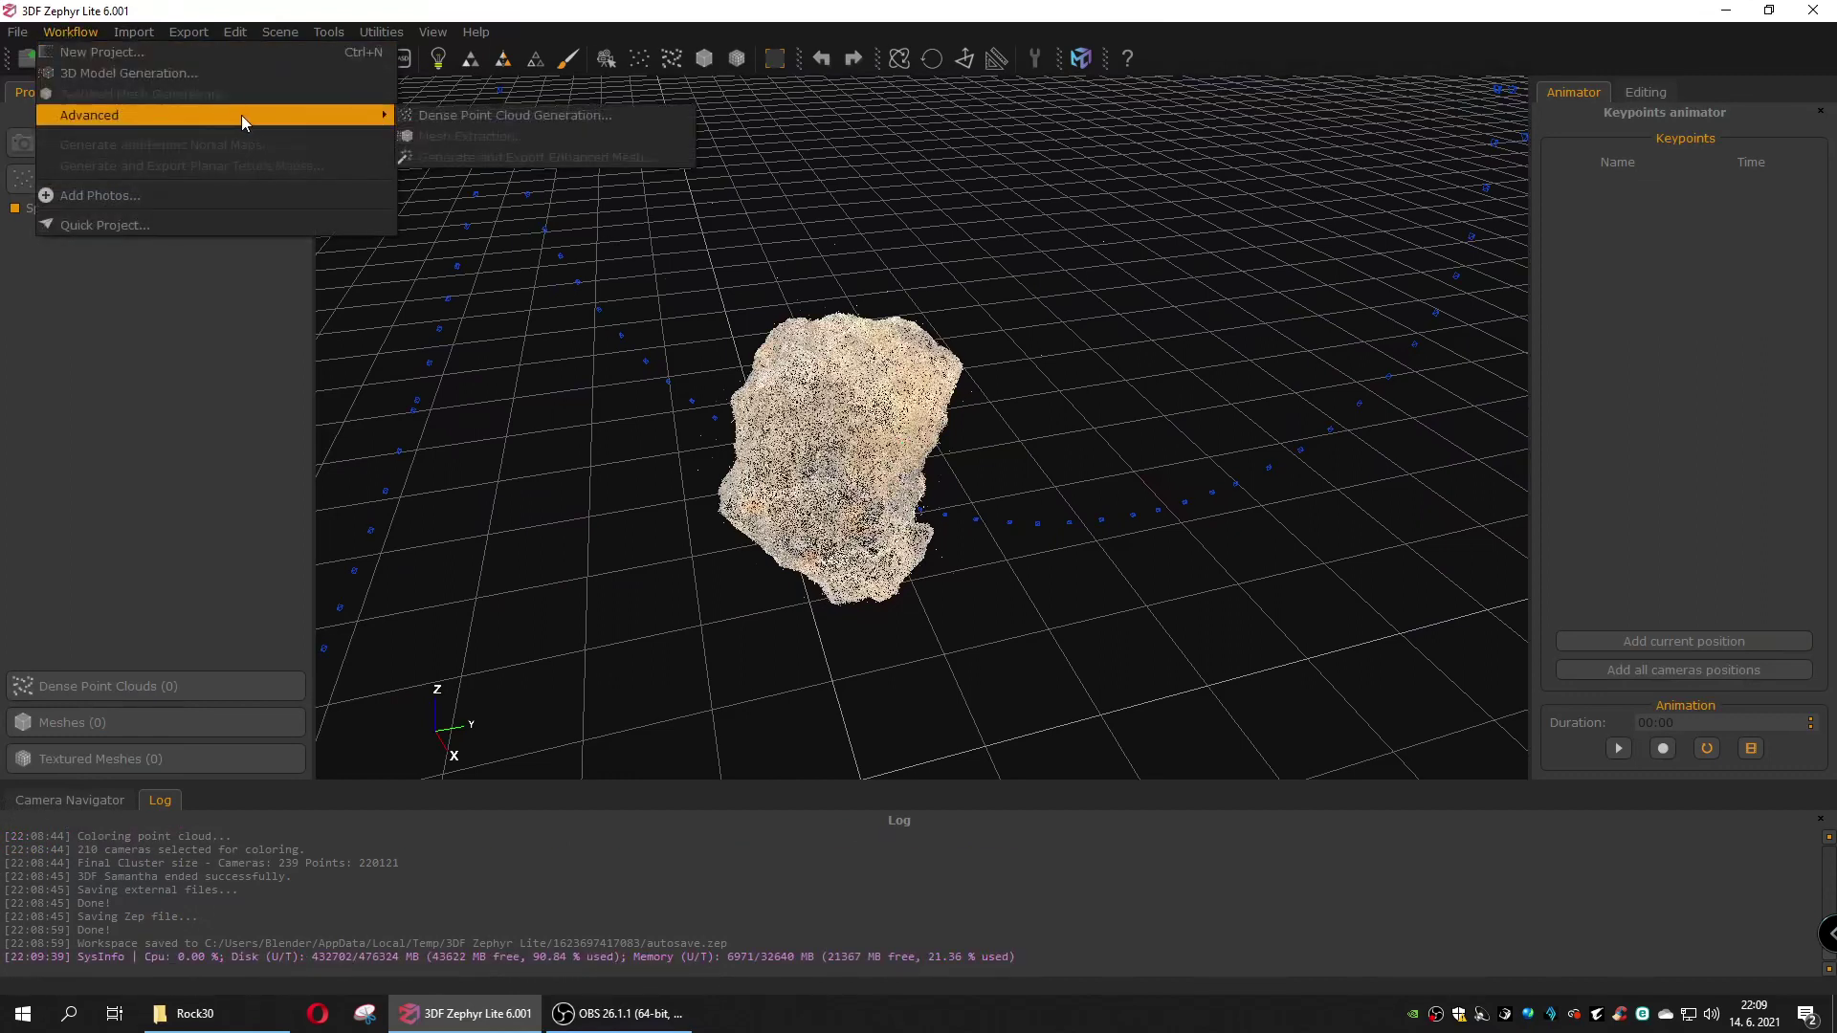
click(479, 117)
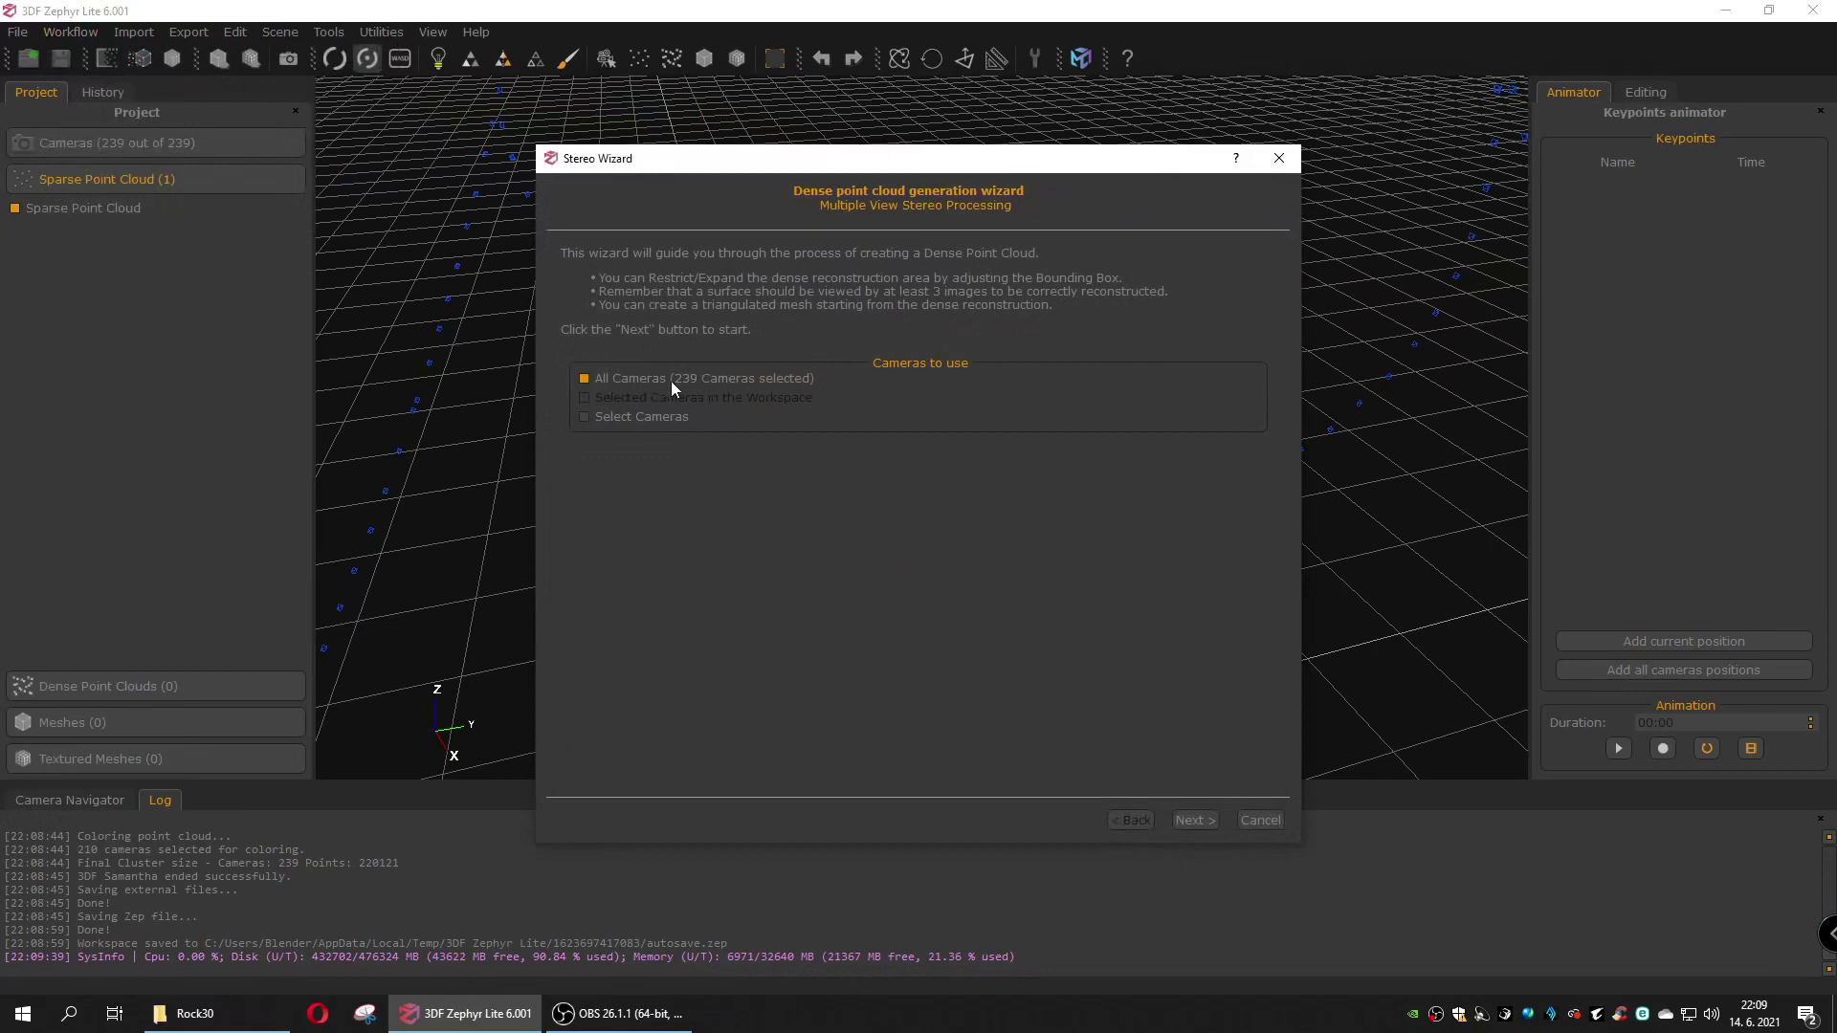
click(1195, 821)
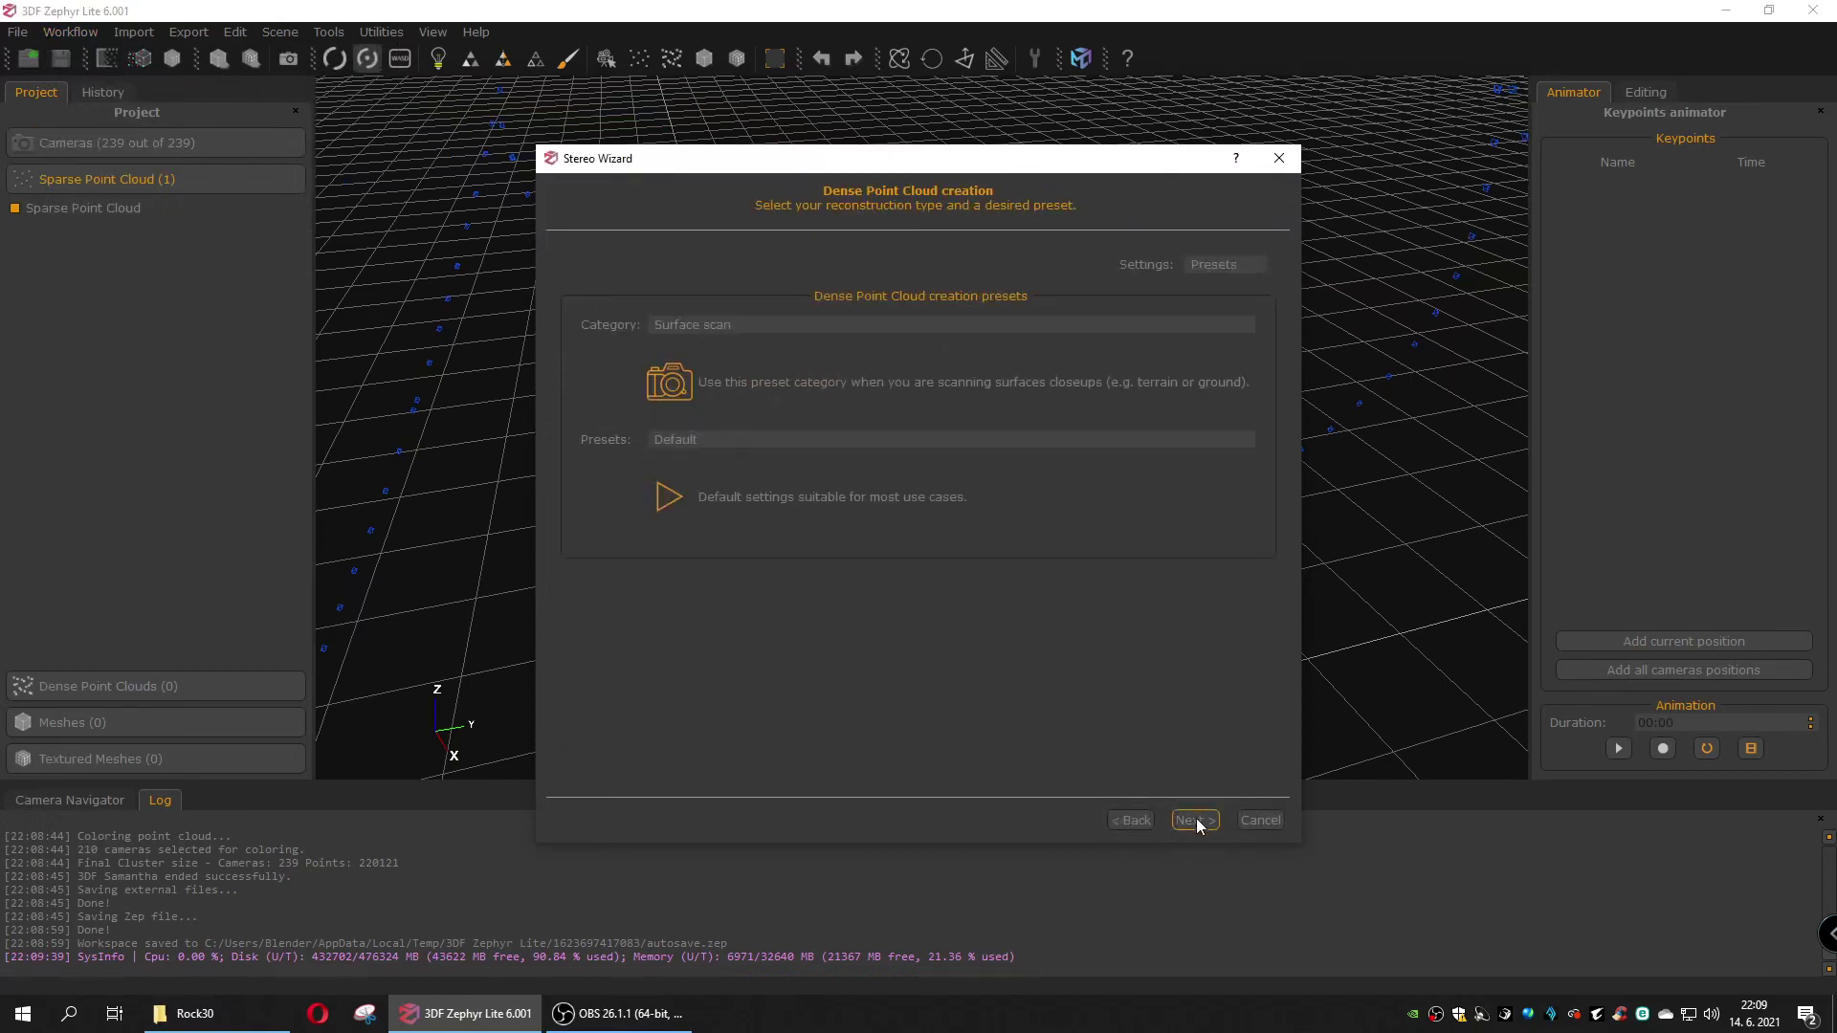
click(744, 325)
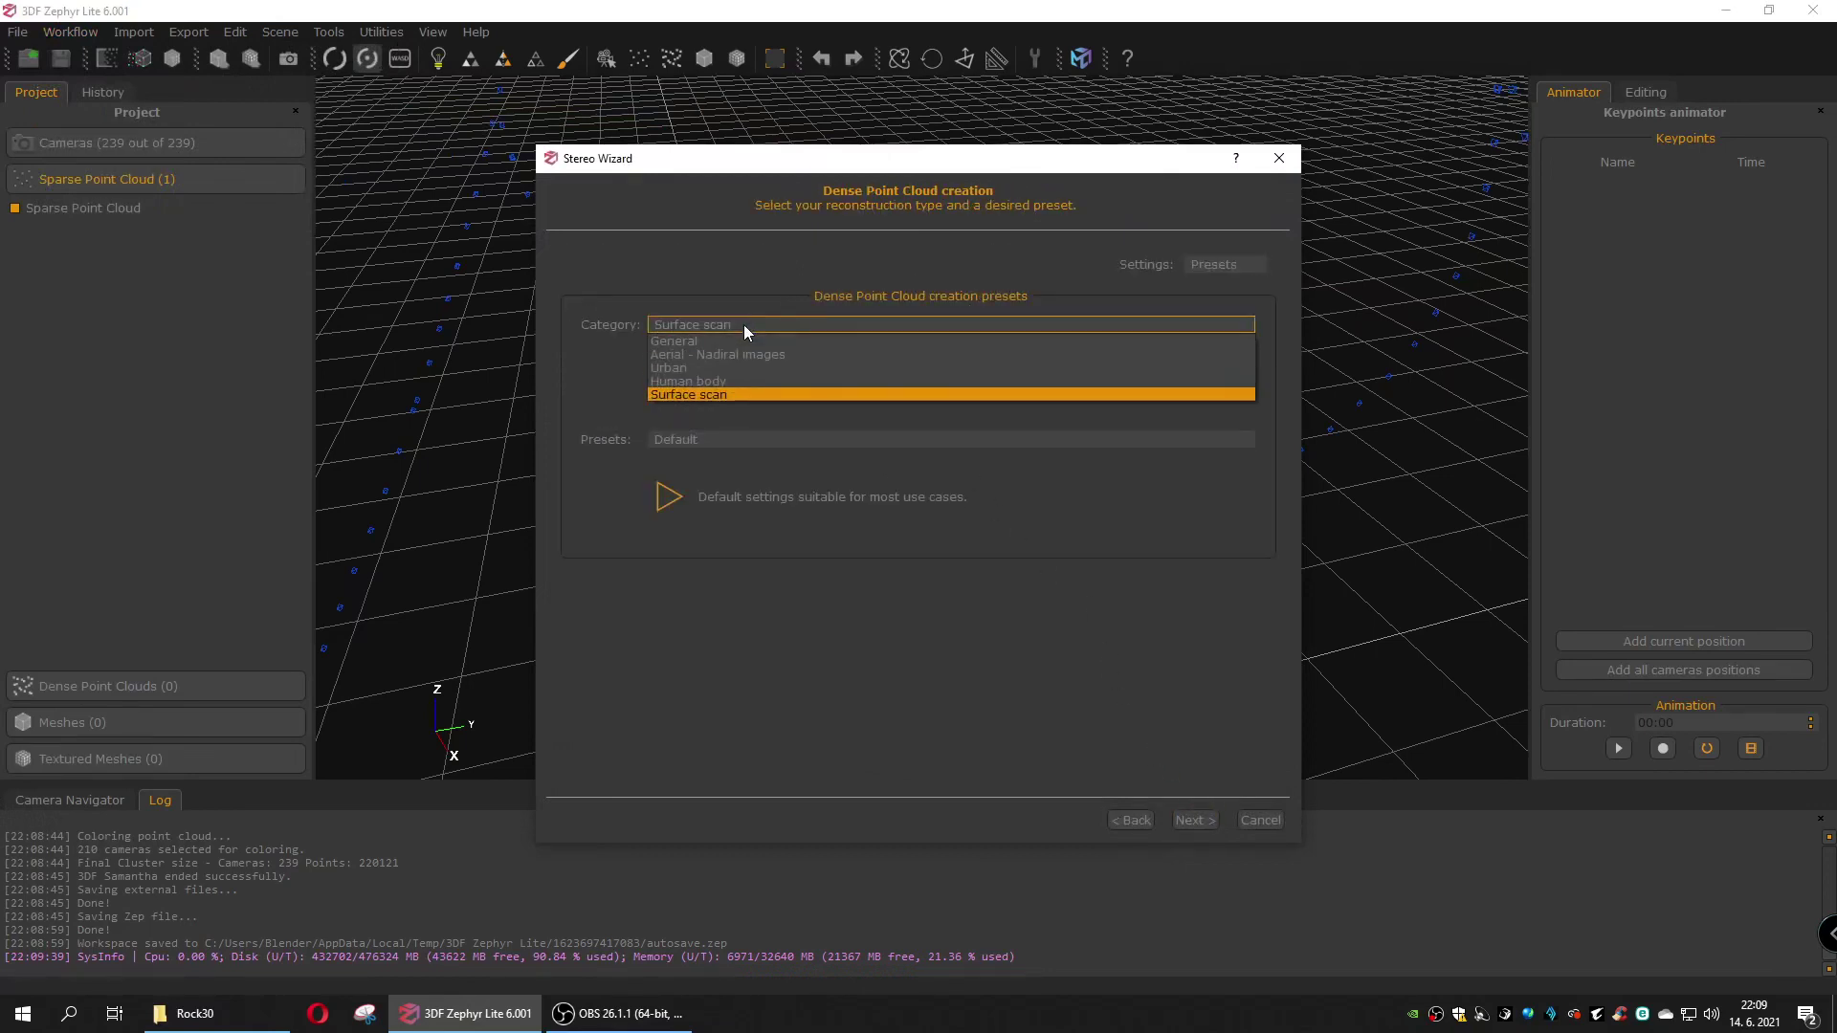
click(710, 394)
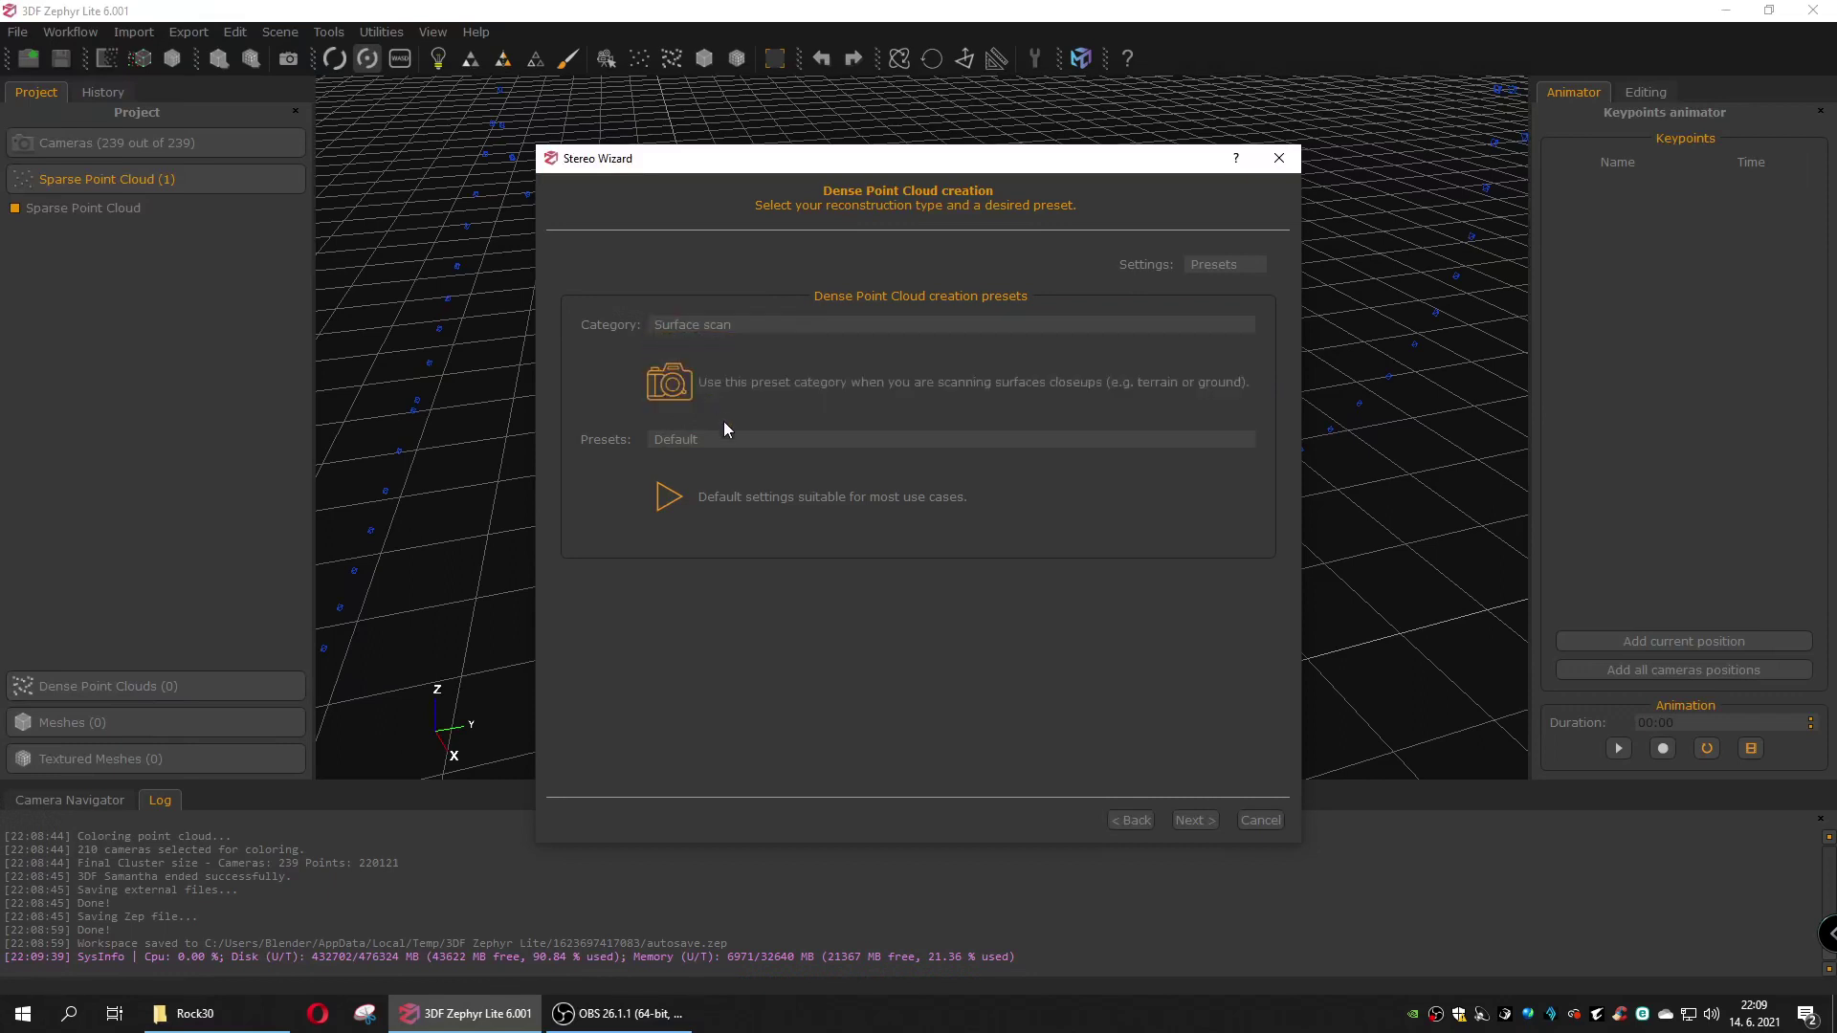
click(723, 436)
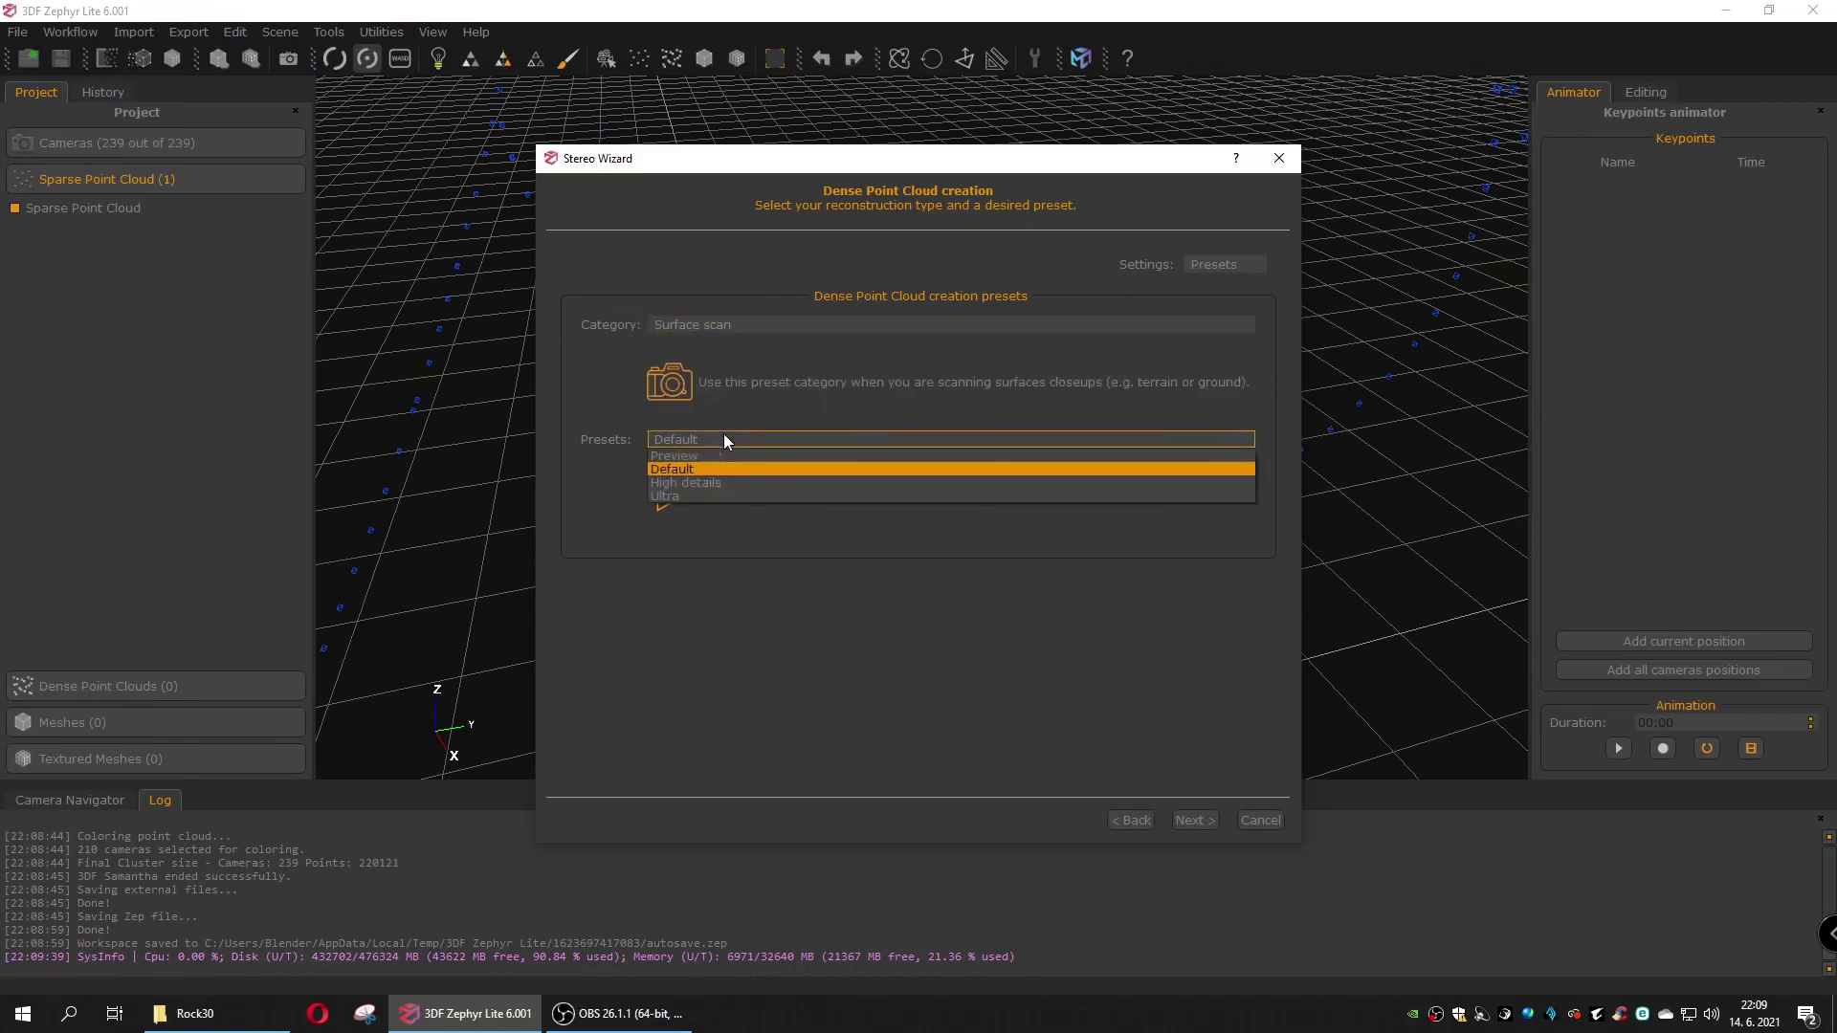
click(696, 483)
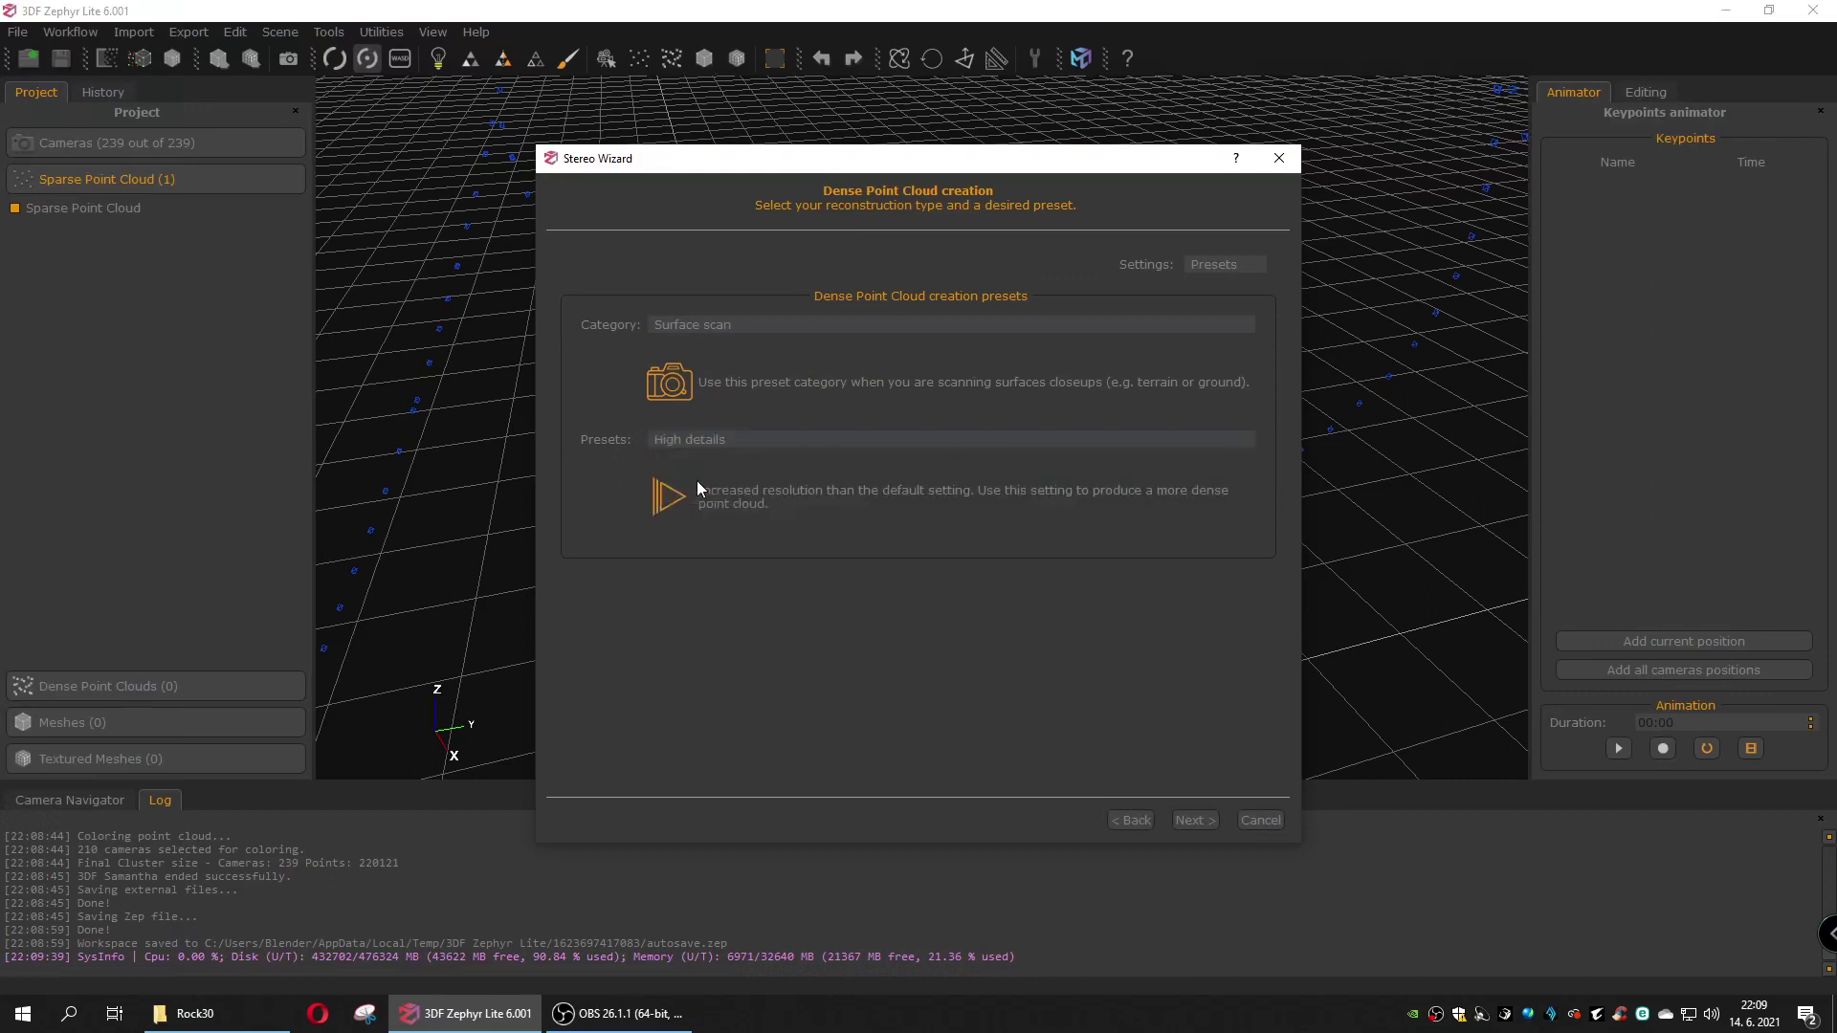
Step: Run the dense point cloud generation to completion and inspect the rock's dense cloud from several sides
click(1192, 821)
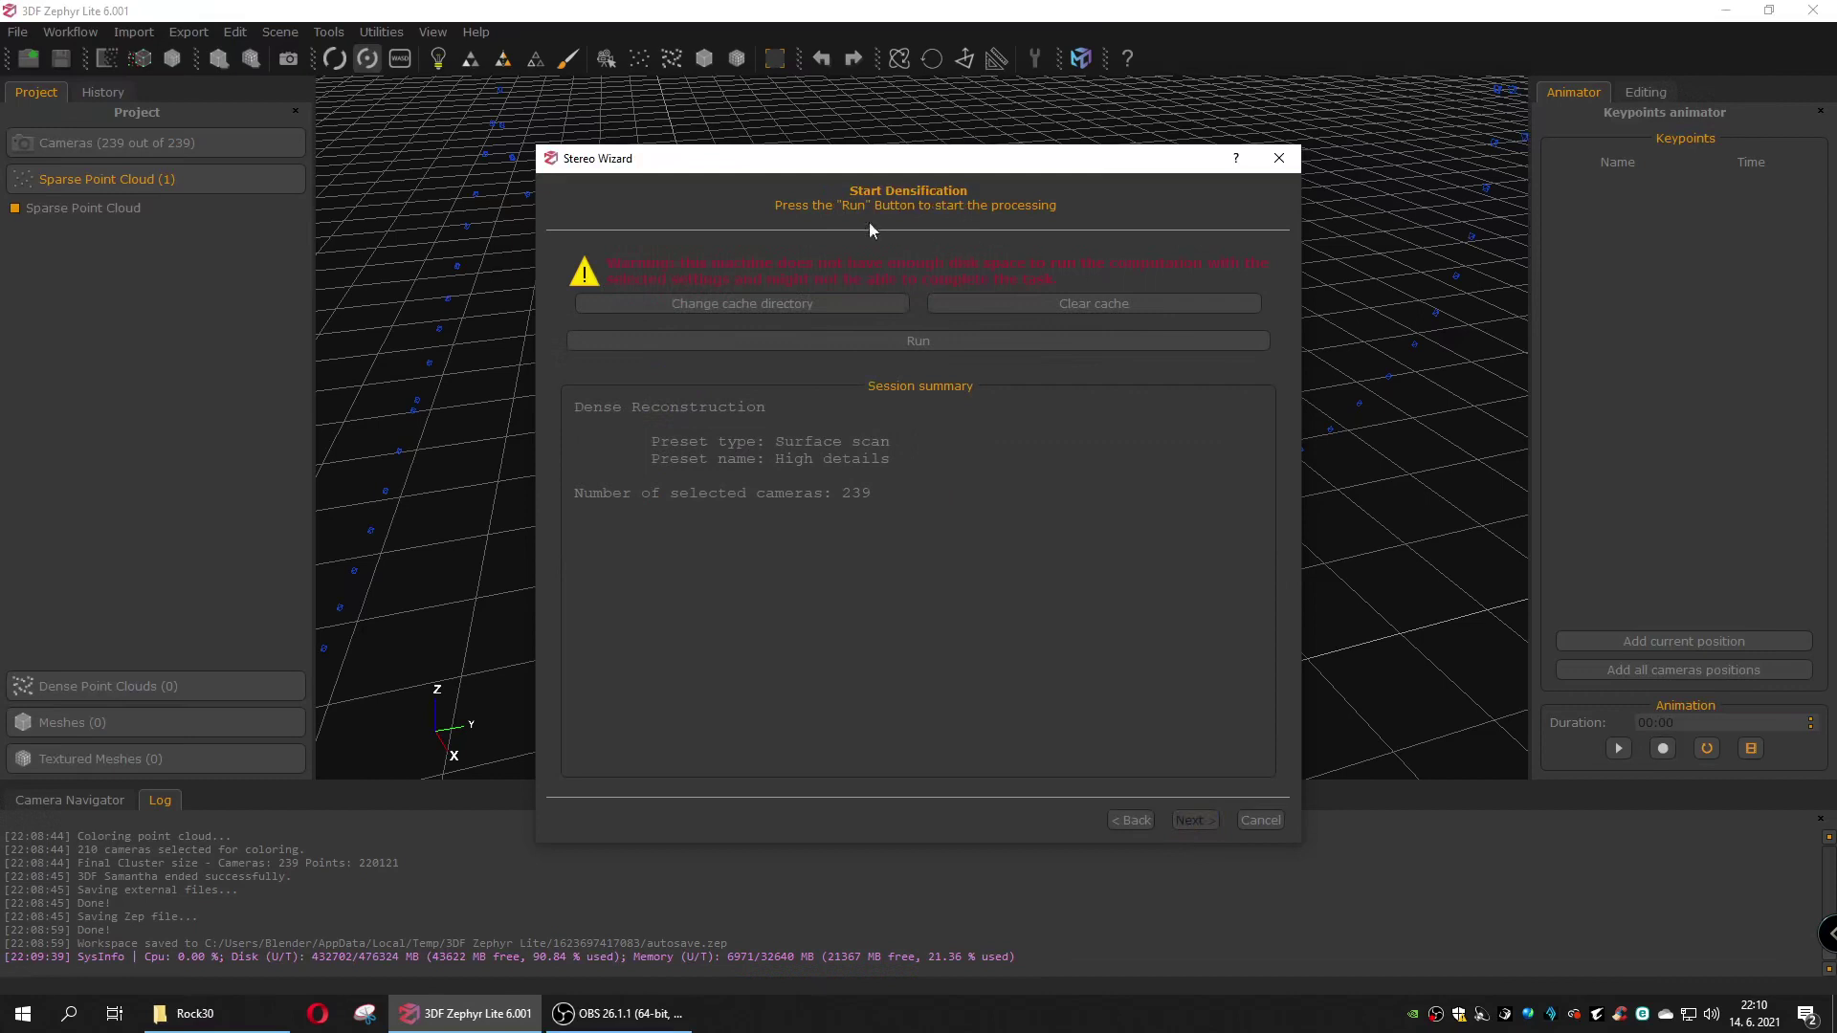
click(903, 343)
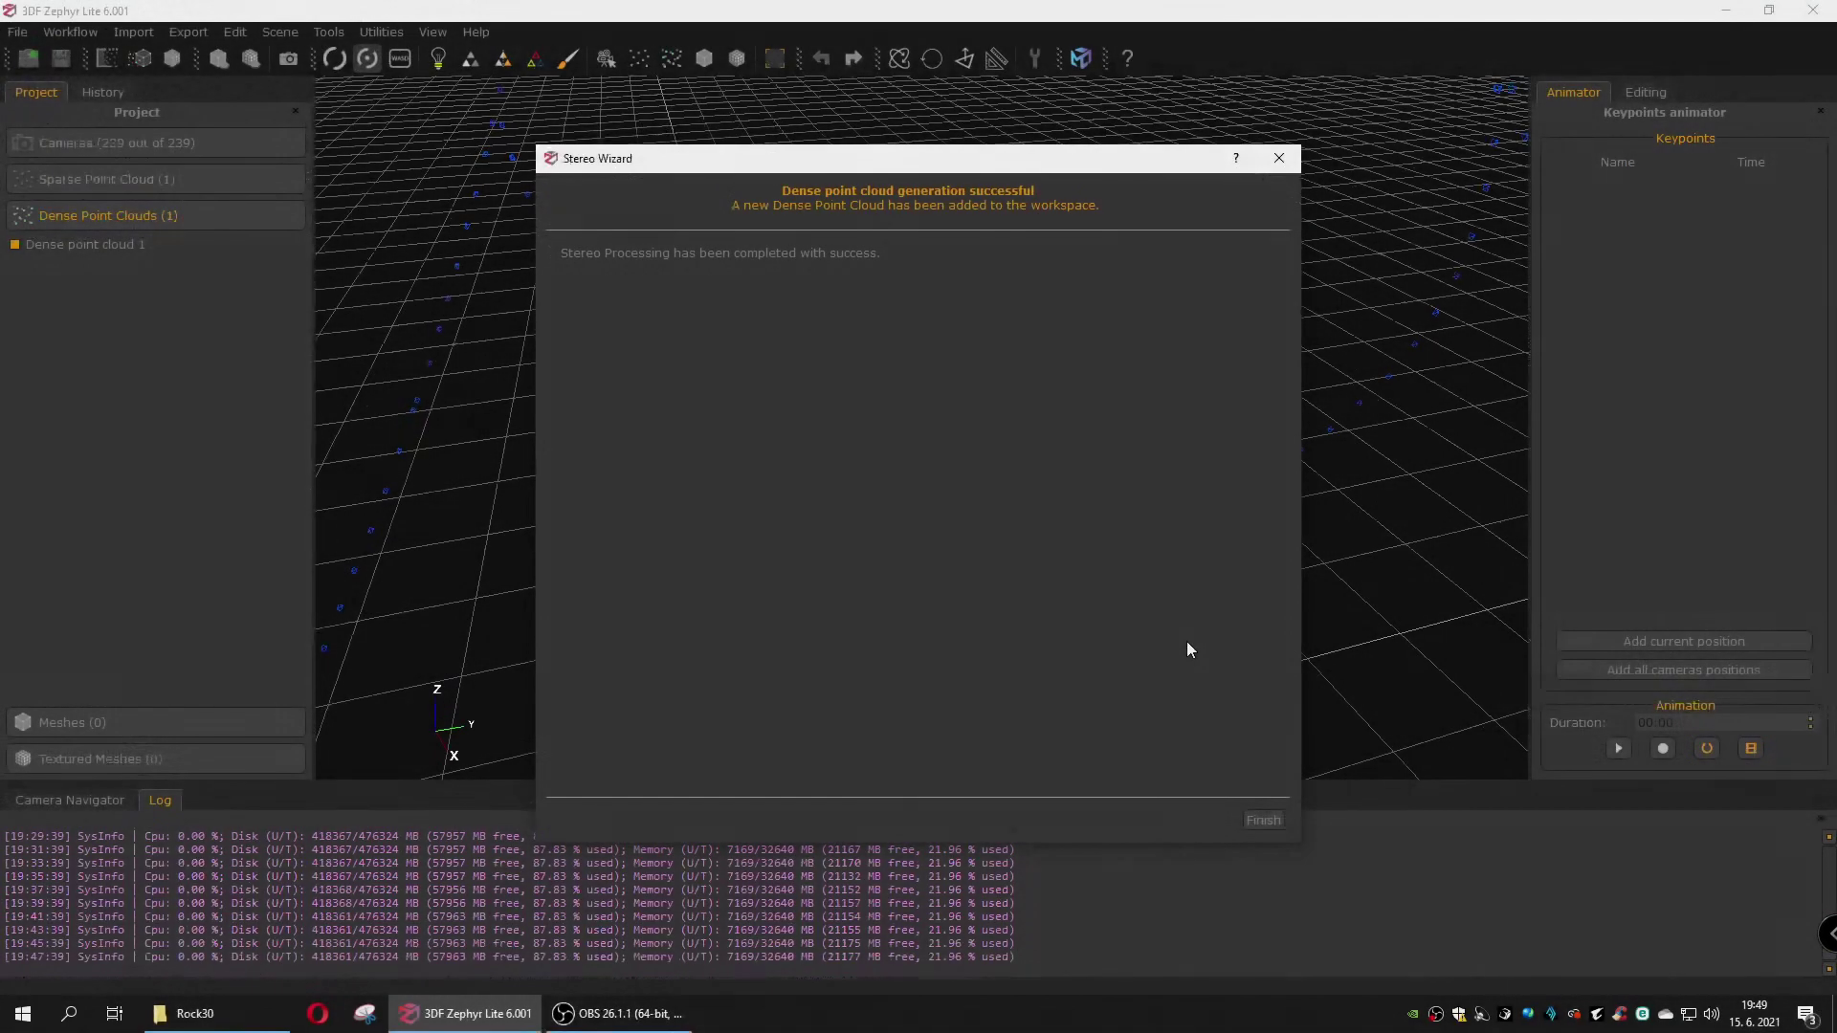
click(1261, 820)
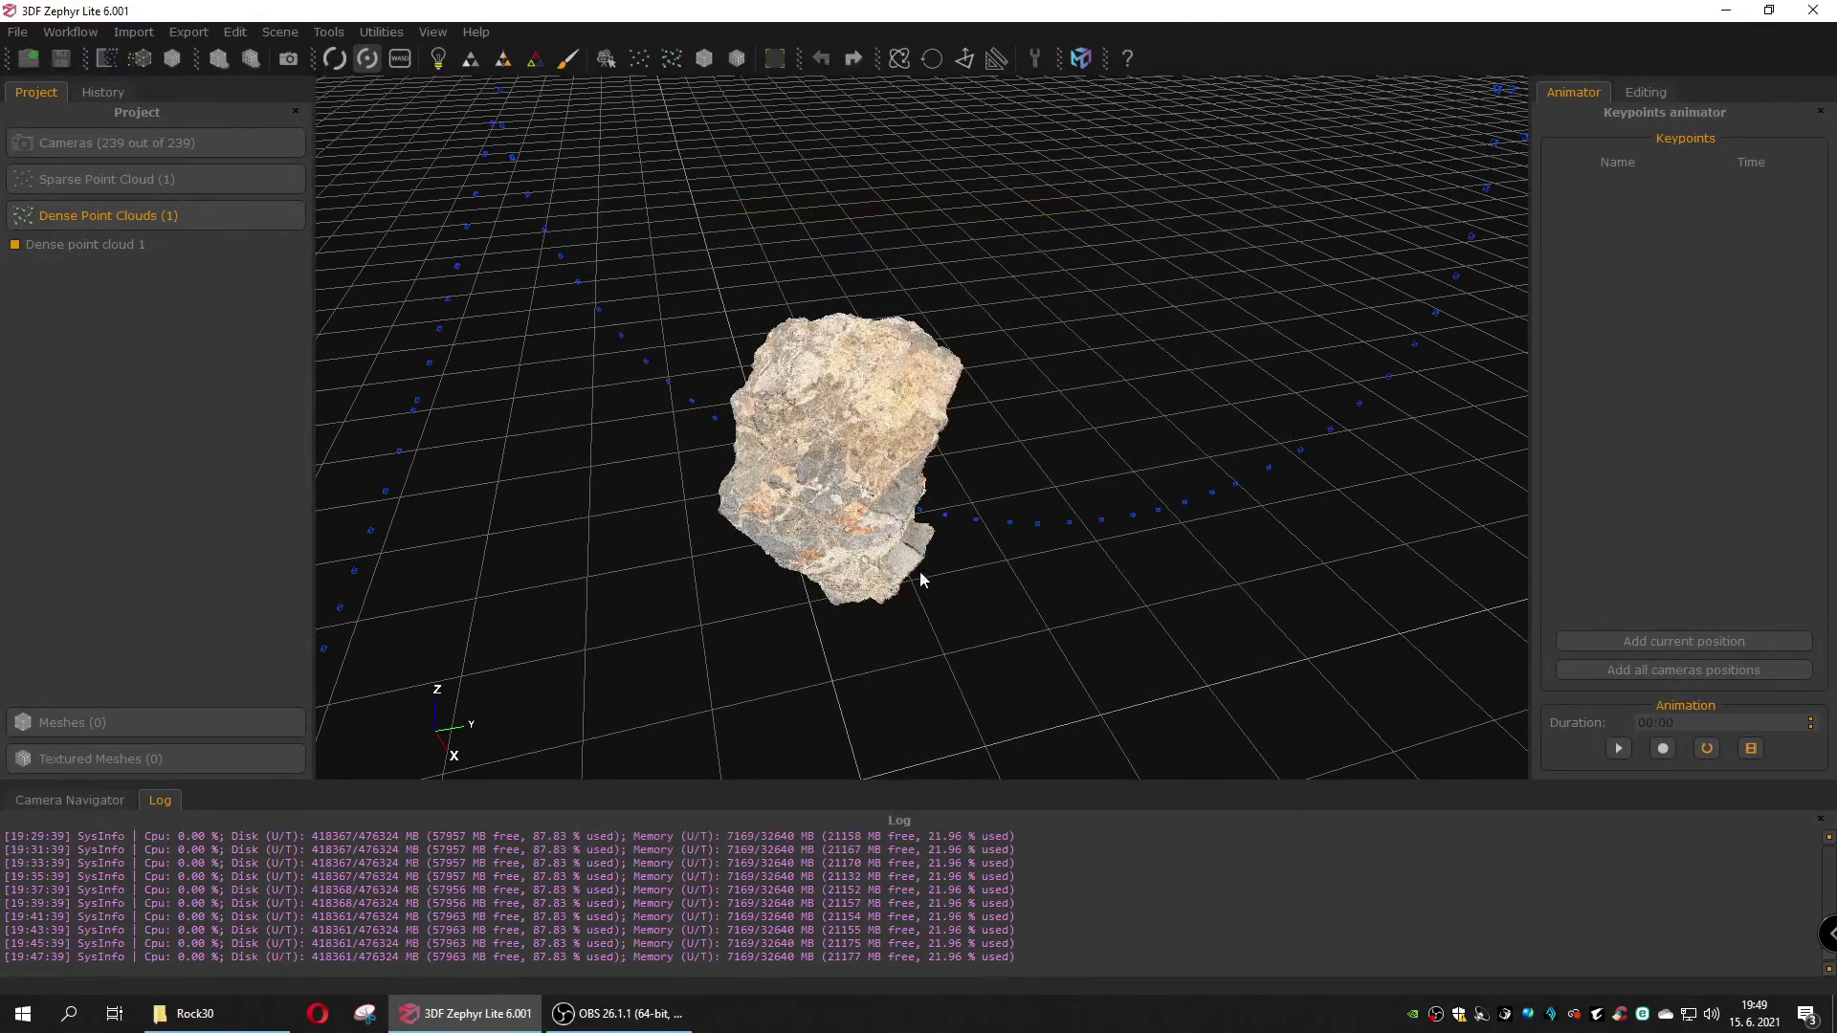
drag(844, 562, 1189, 459)
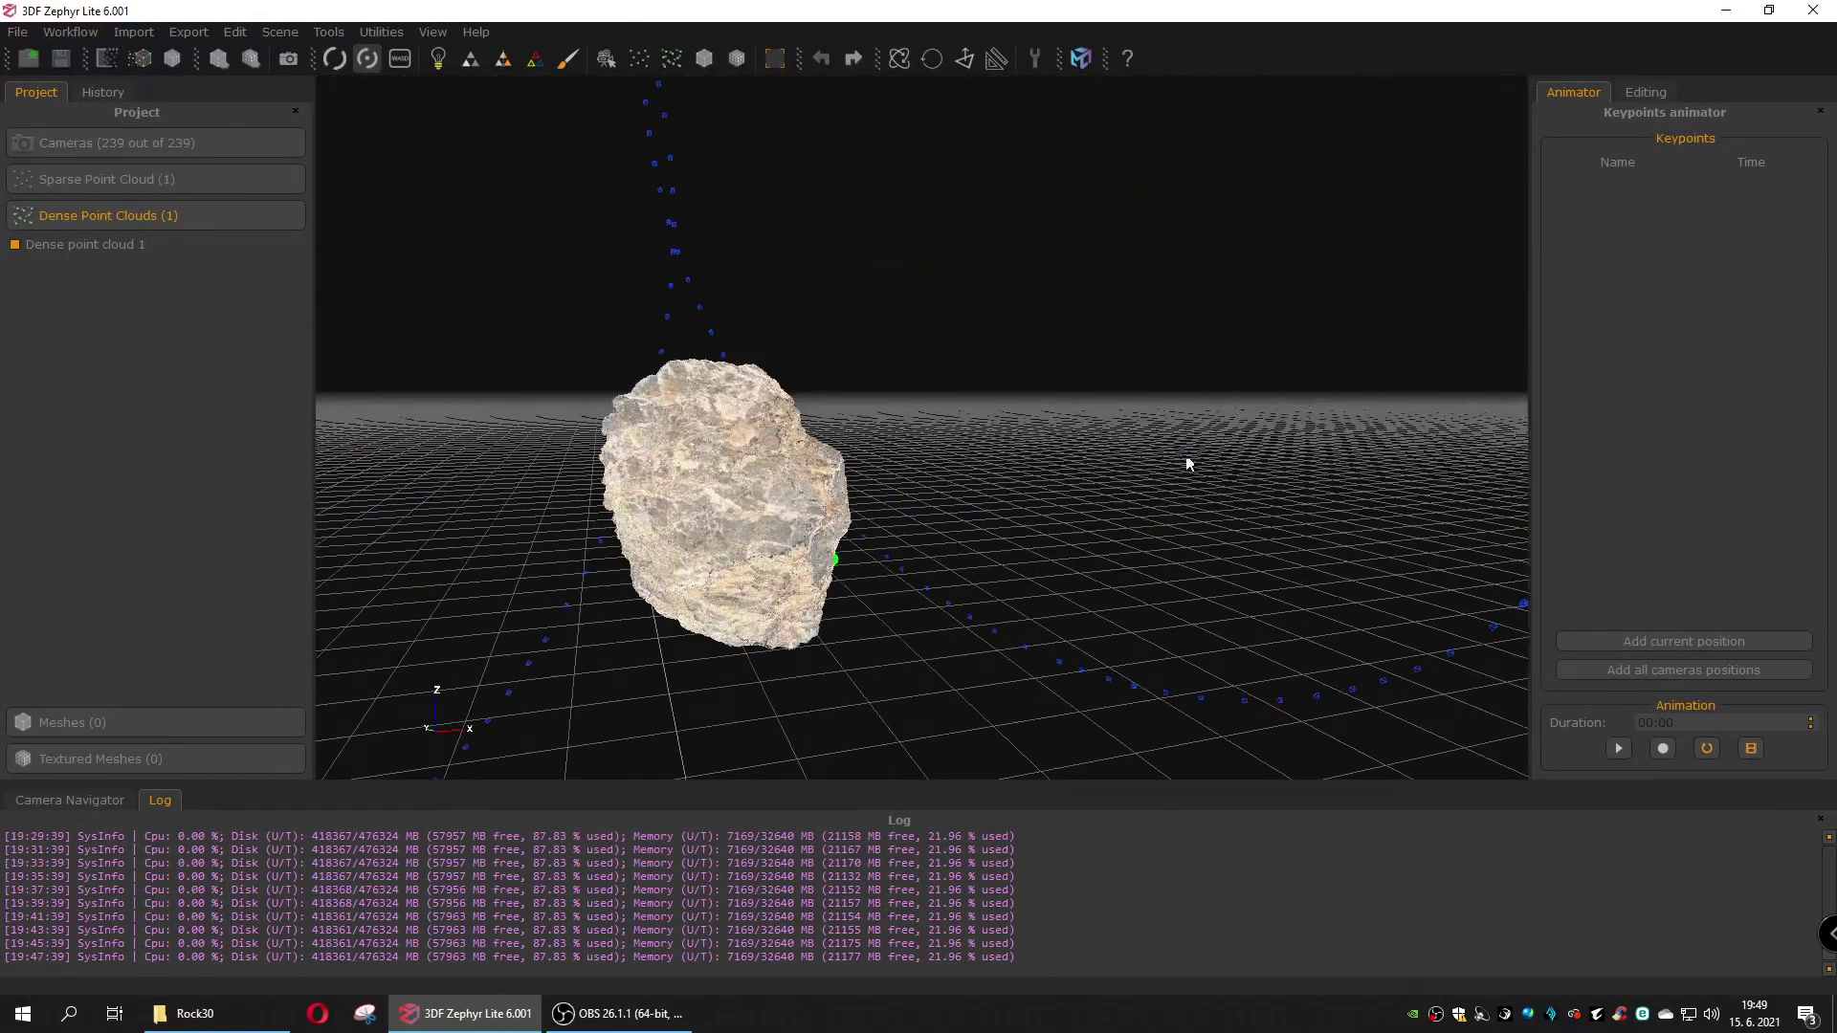
drag(746, 572, 1135, 599)
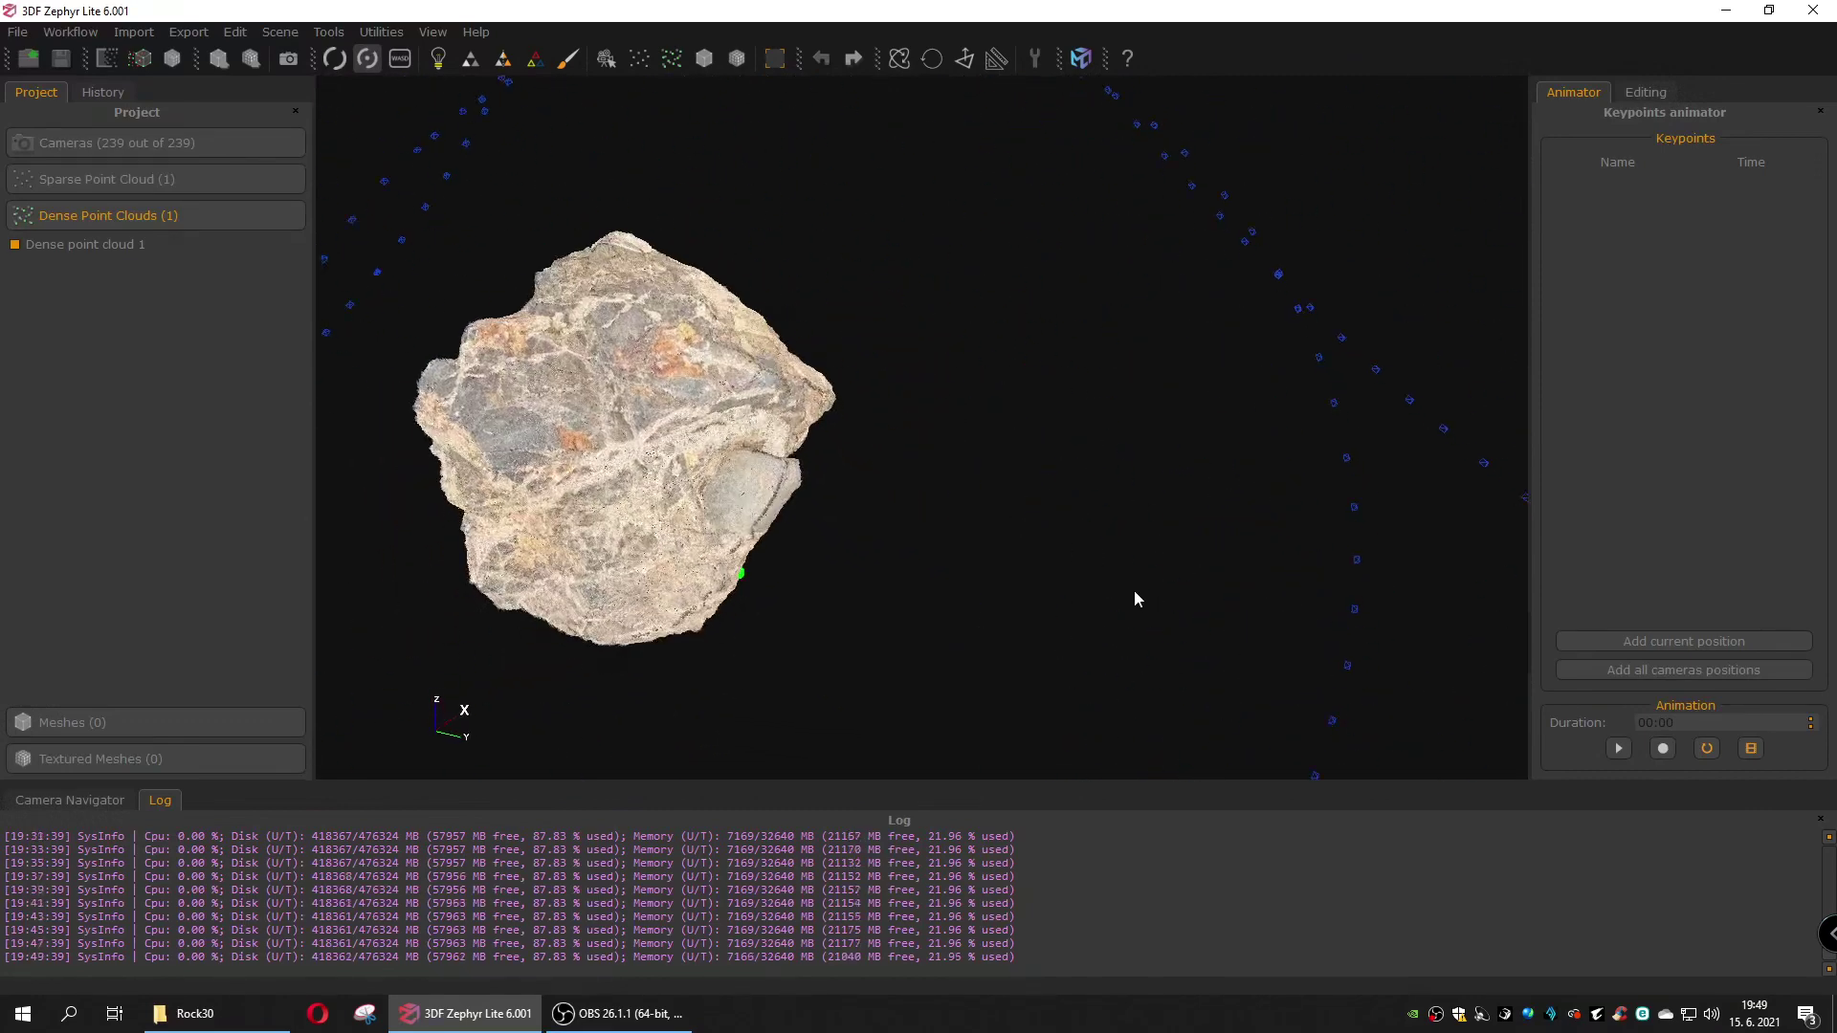
drag(574, 457, 678, 413)
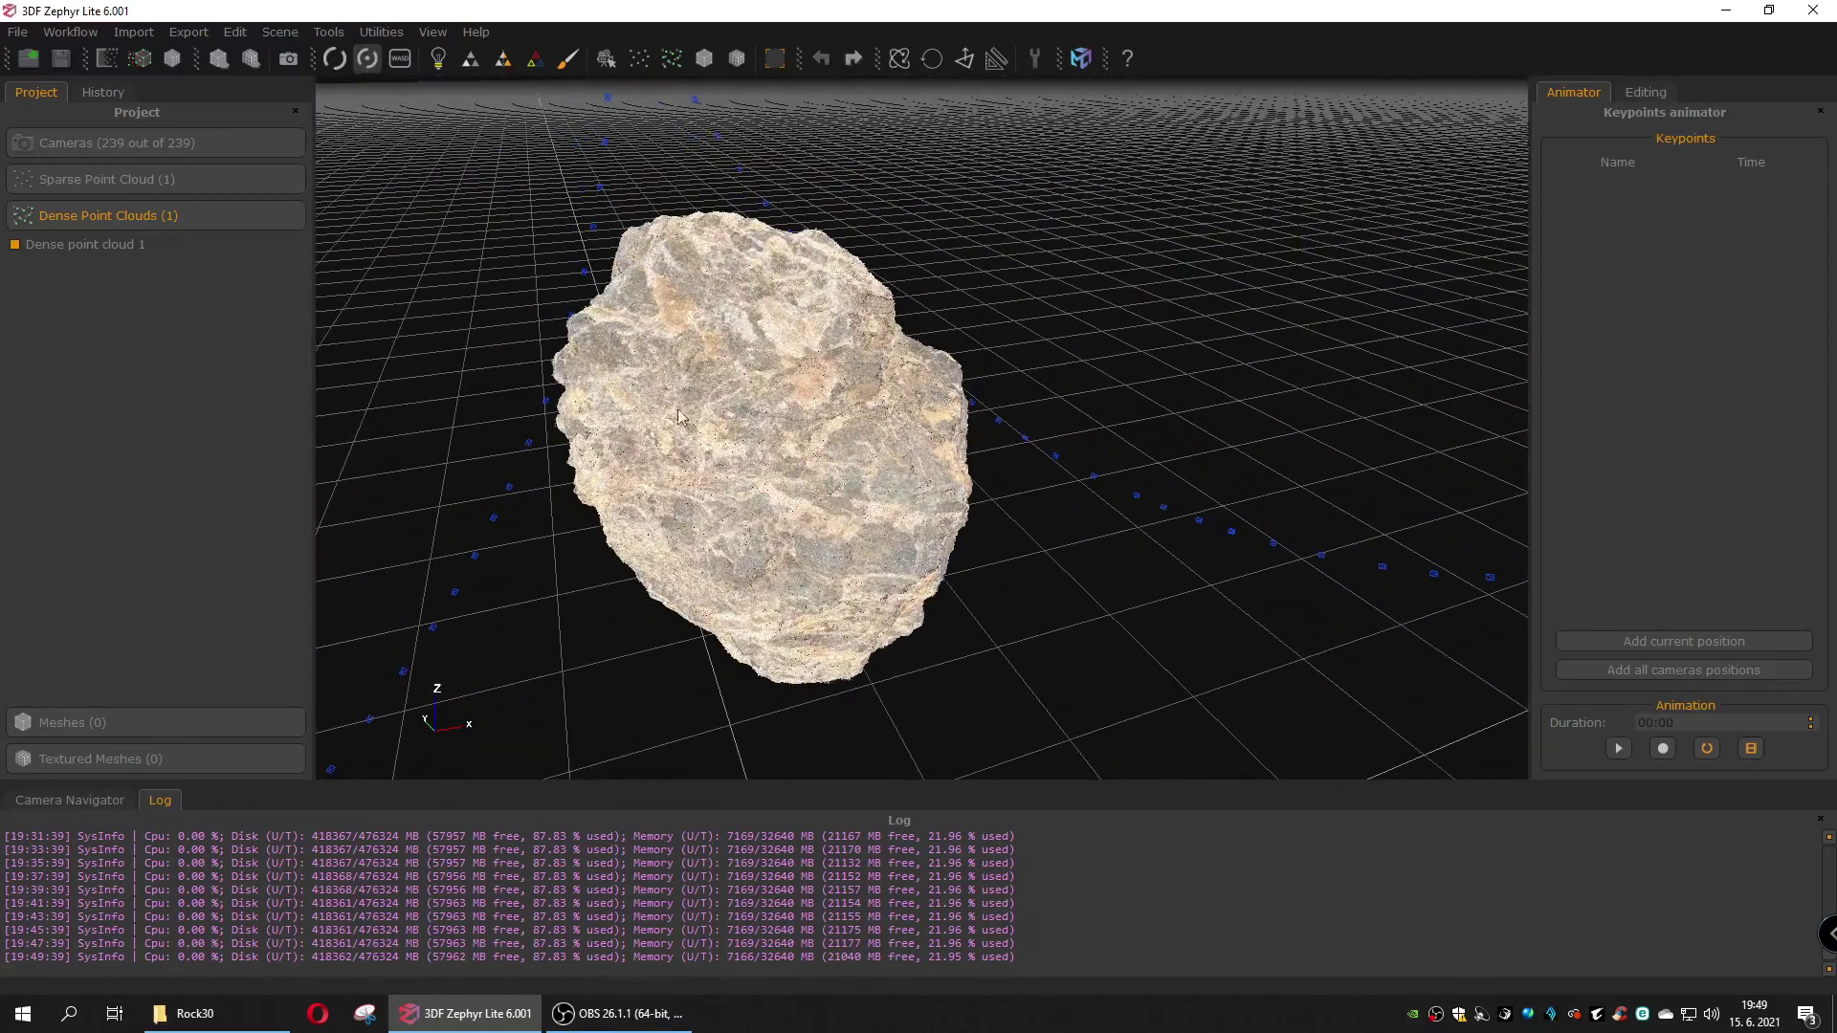
Step: Start mesh extraction from Dense point cloud 1 using all cameras
click(72, 32)
mouse_move(268, 123)
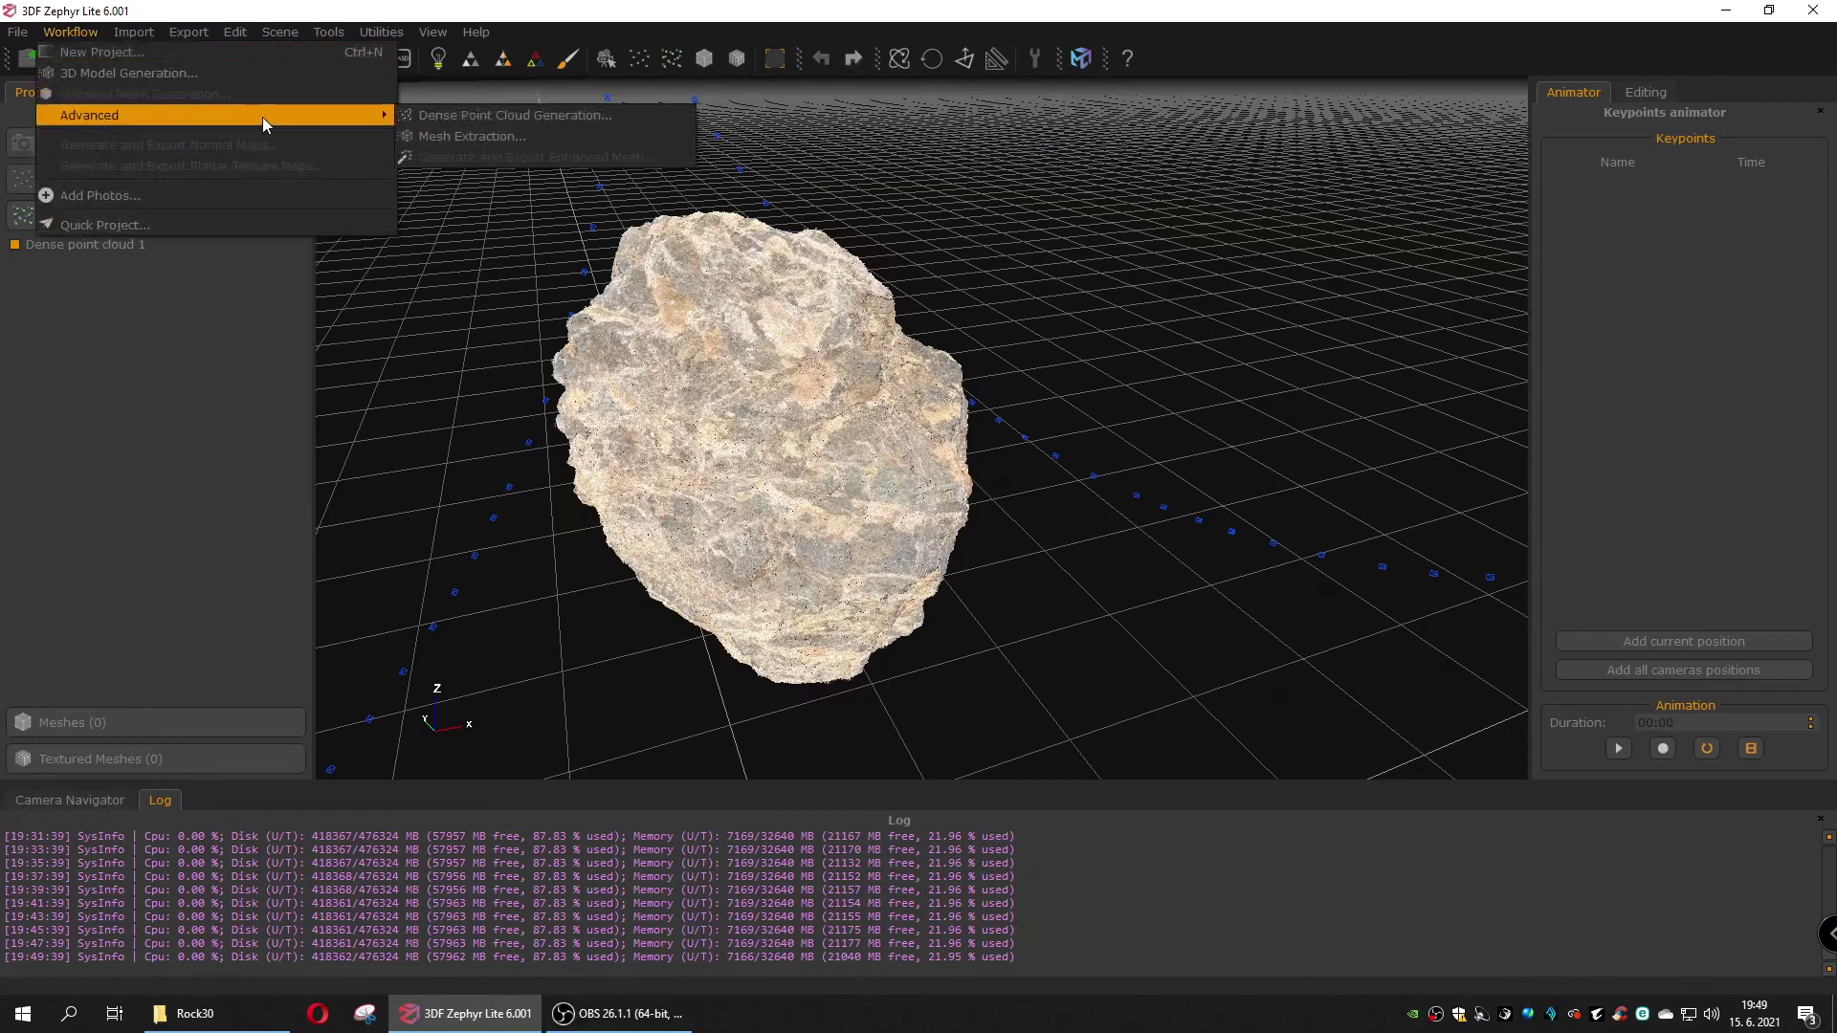
click(459, 137)
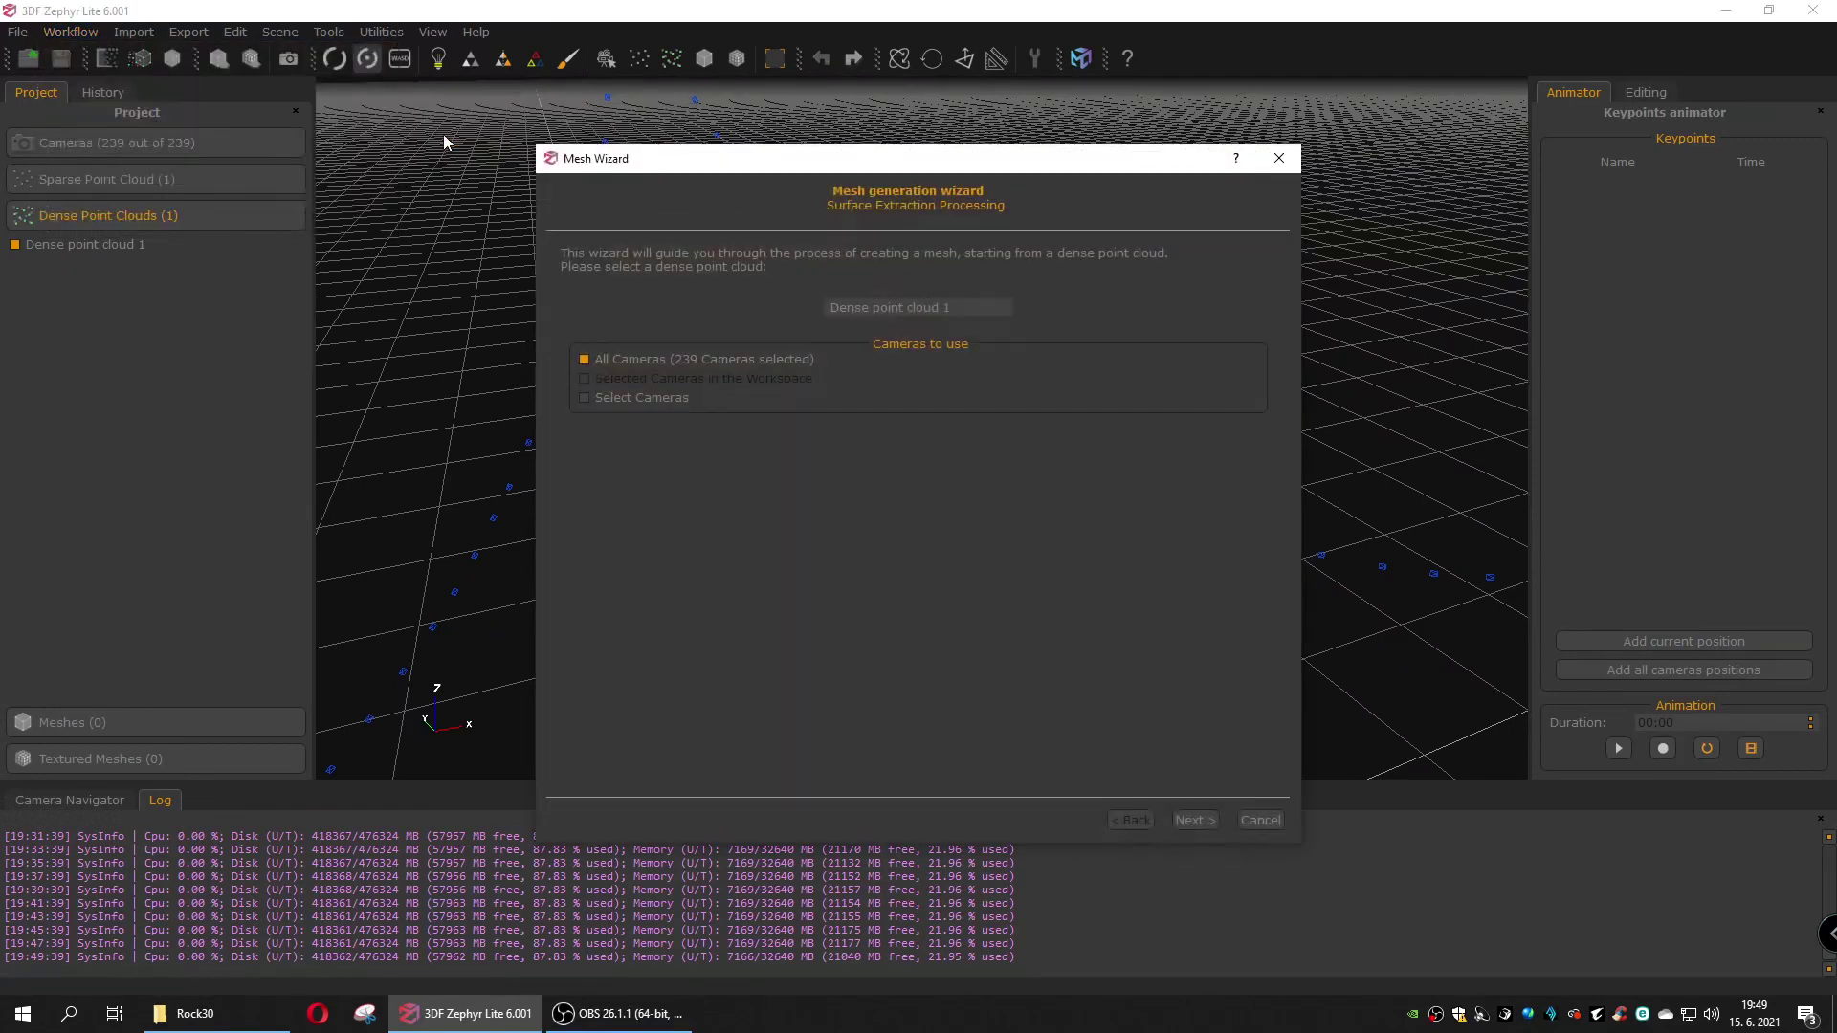
click(909, 308)
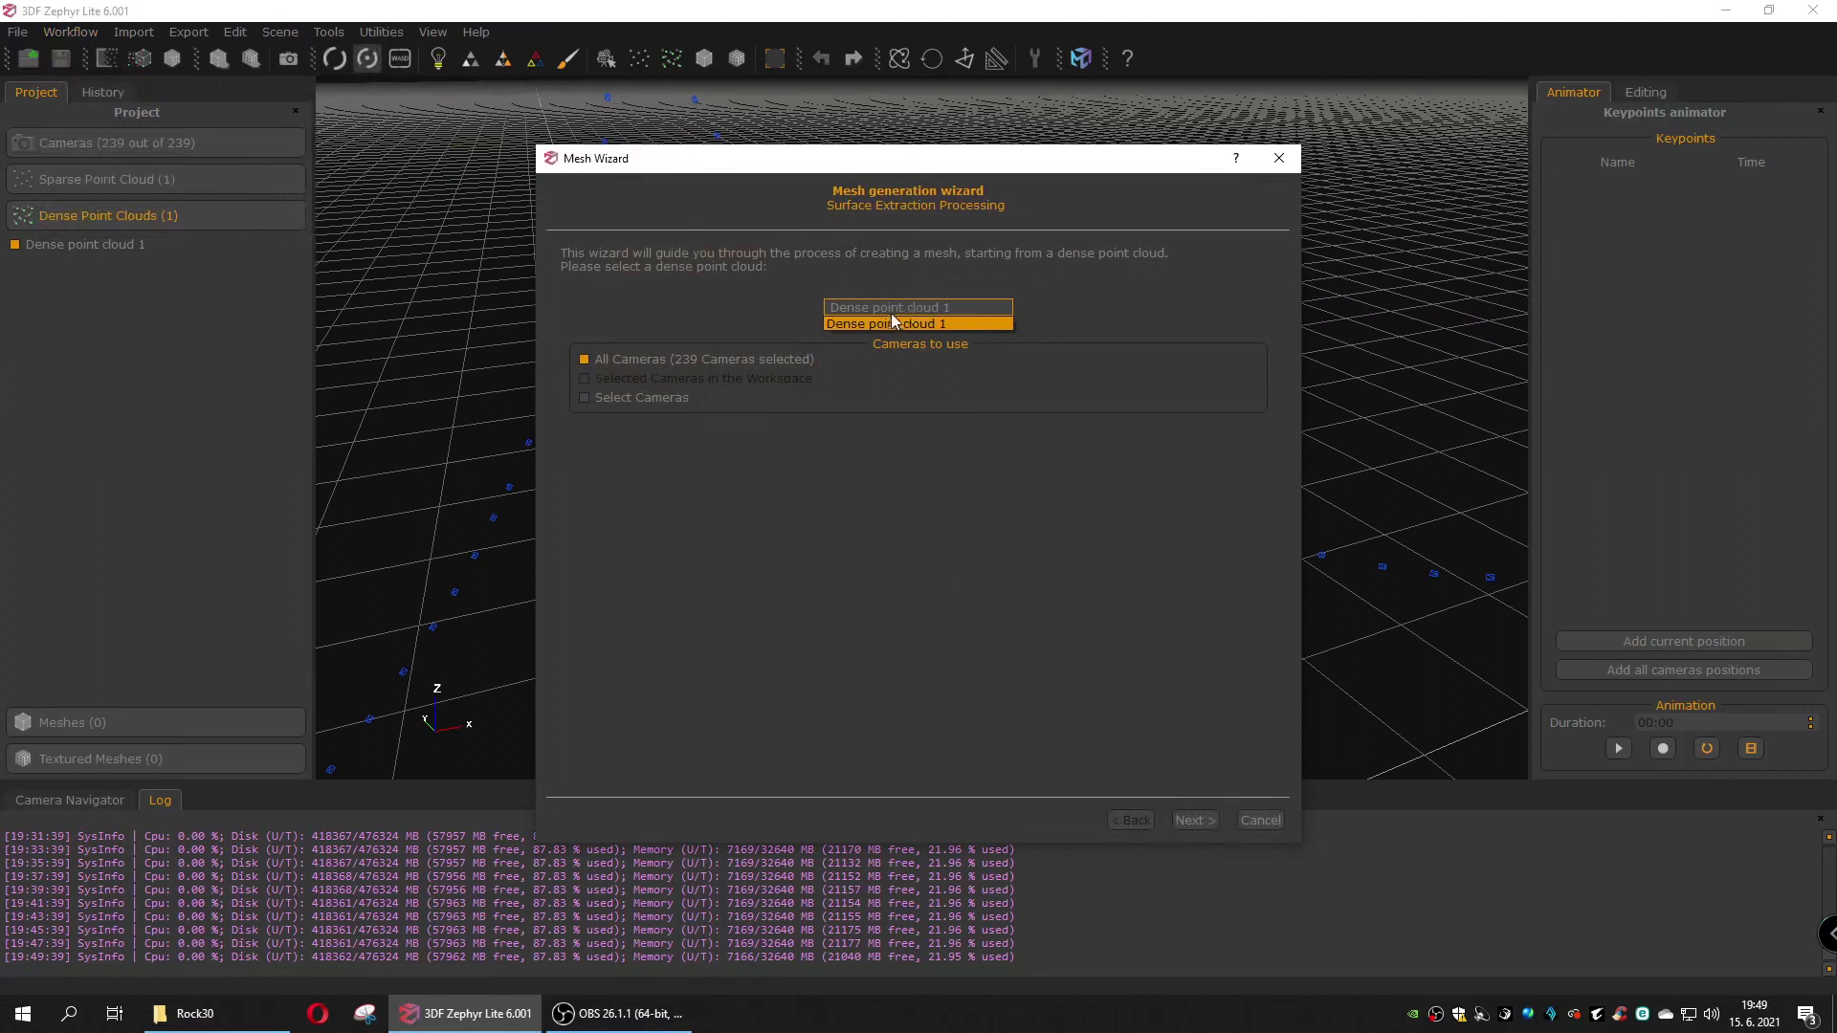
click(887, 323)
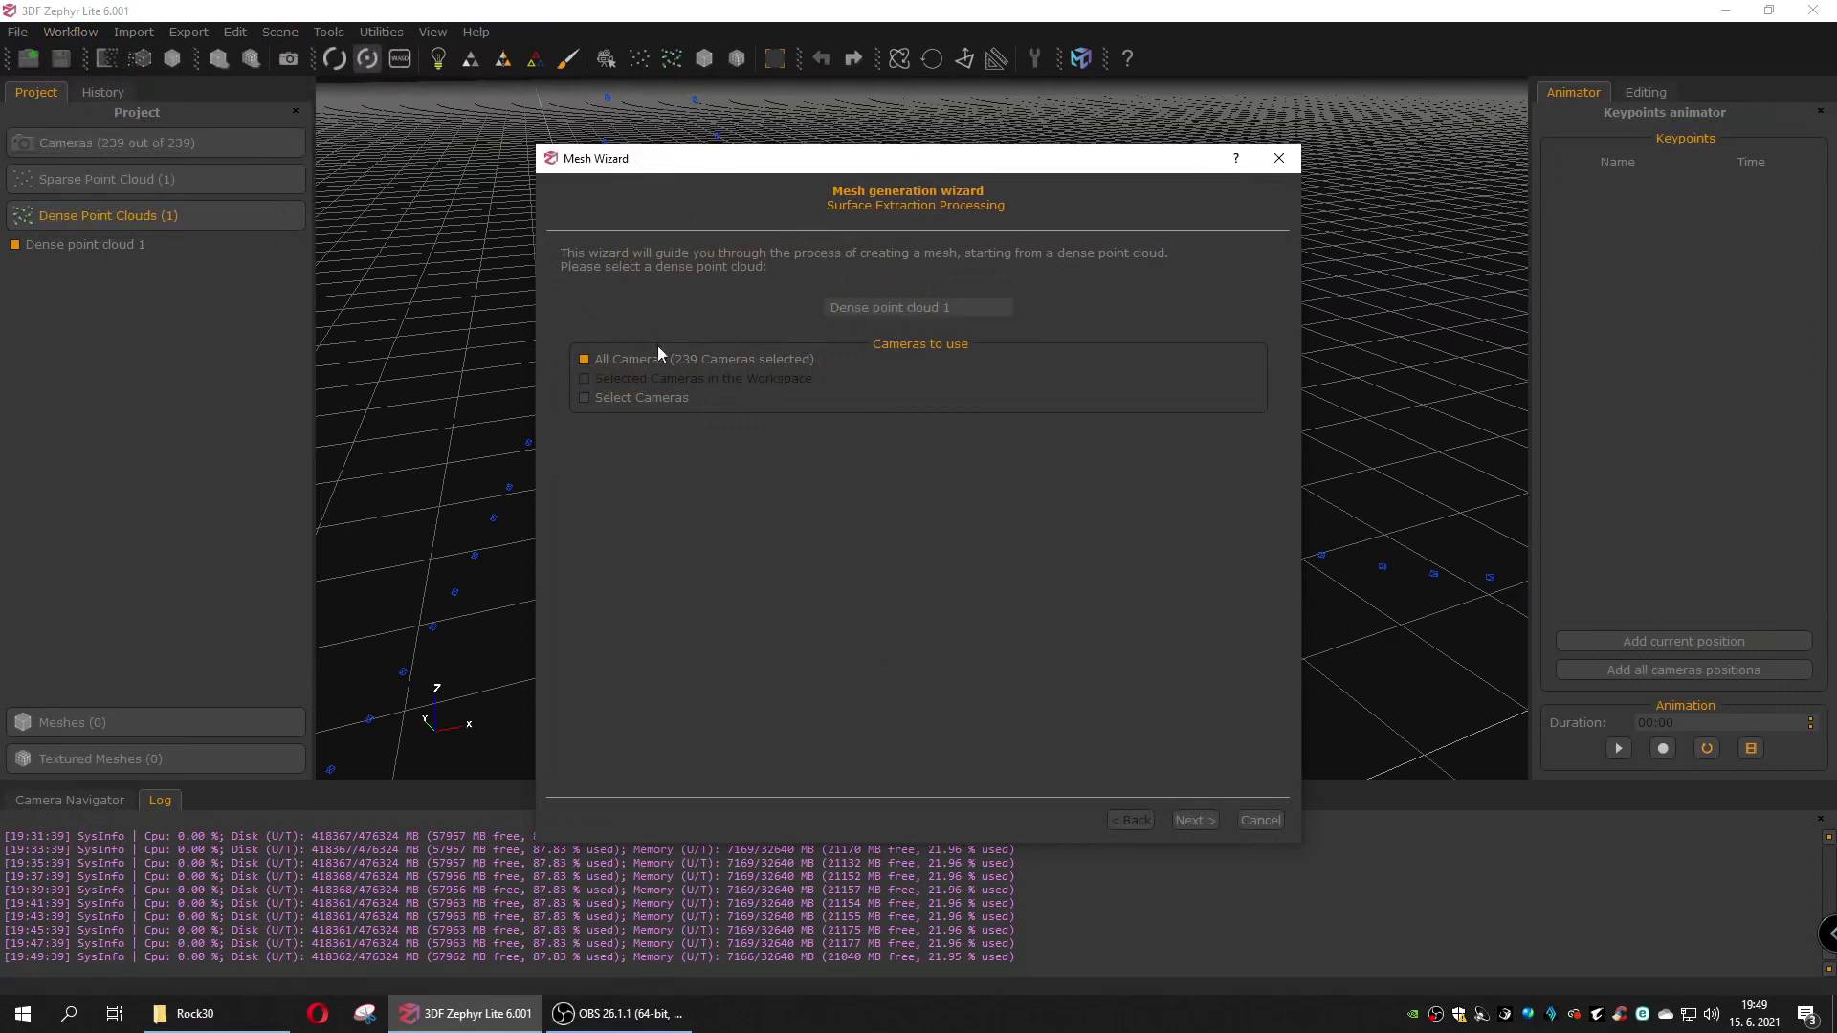
click(1194, 820)
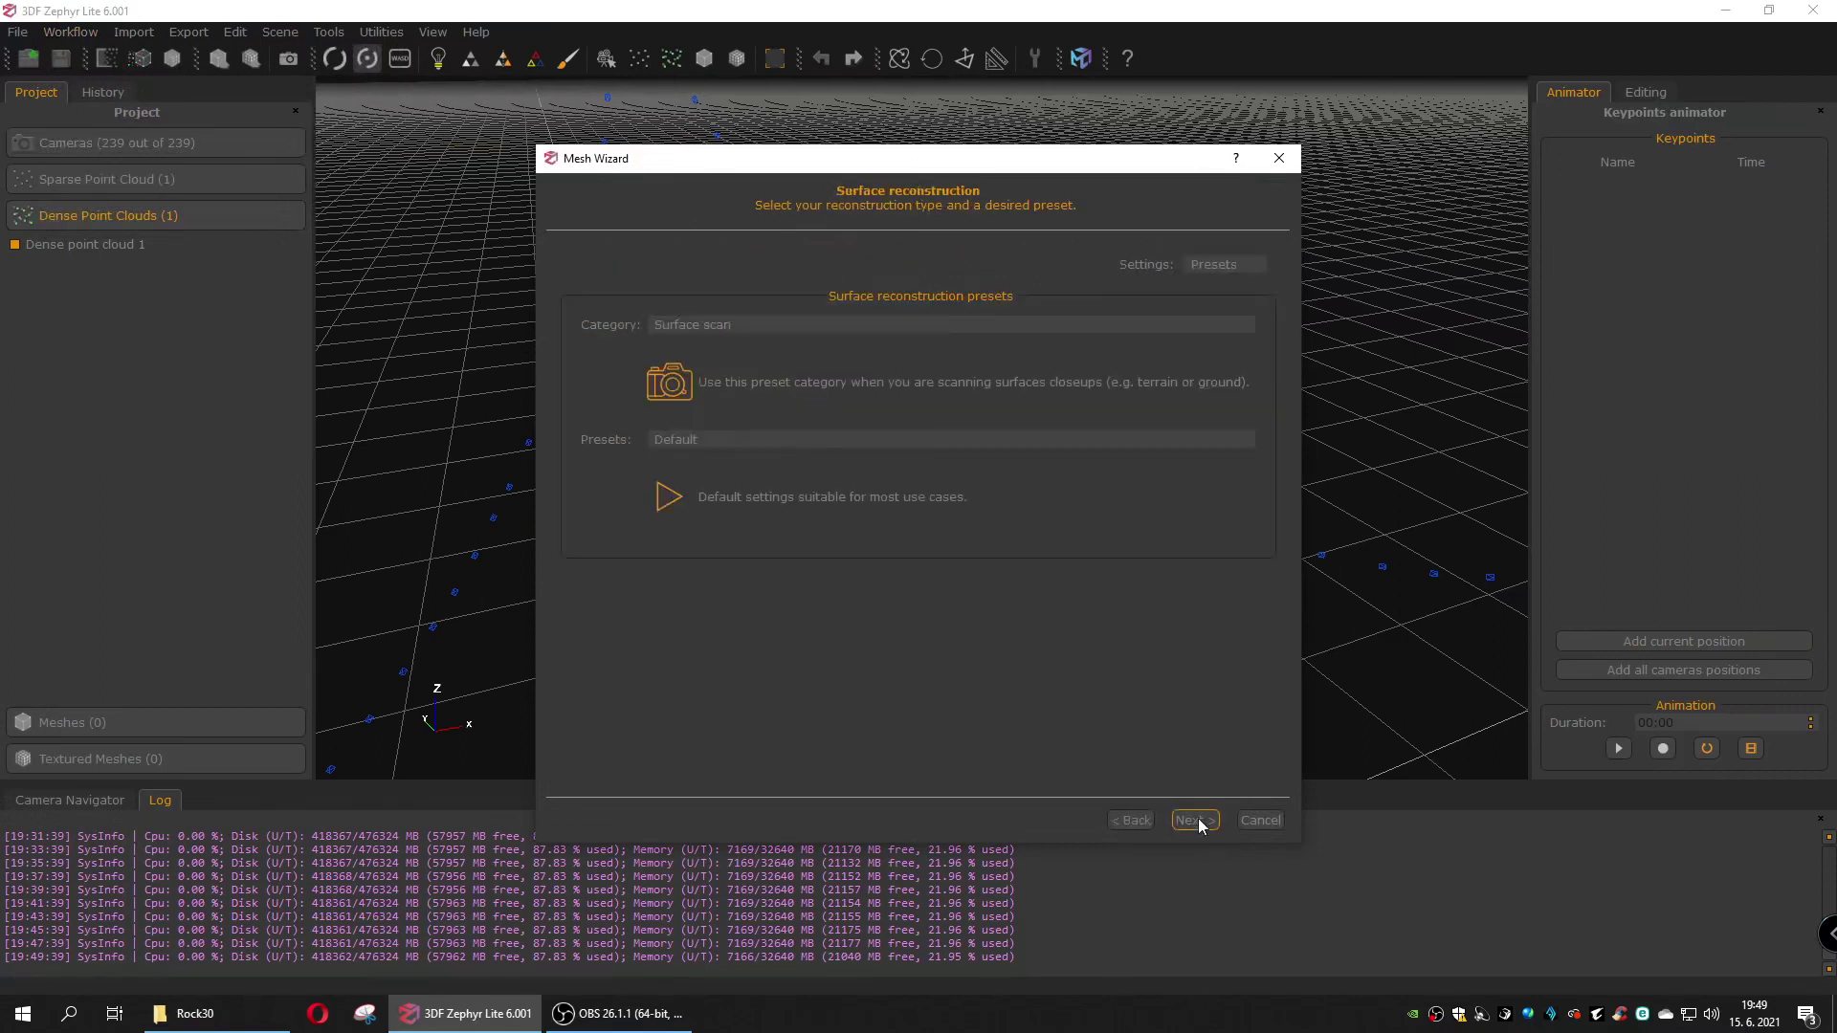
Step: Set the surface reconstruction to the Surface scan category with the High details preset
click(779, 325)
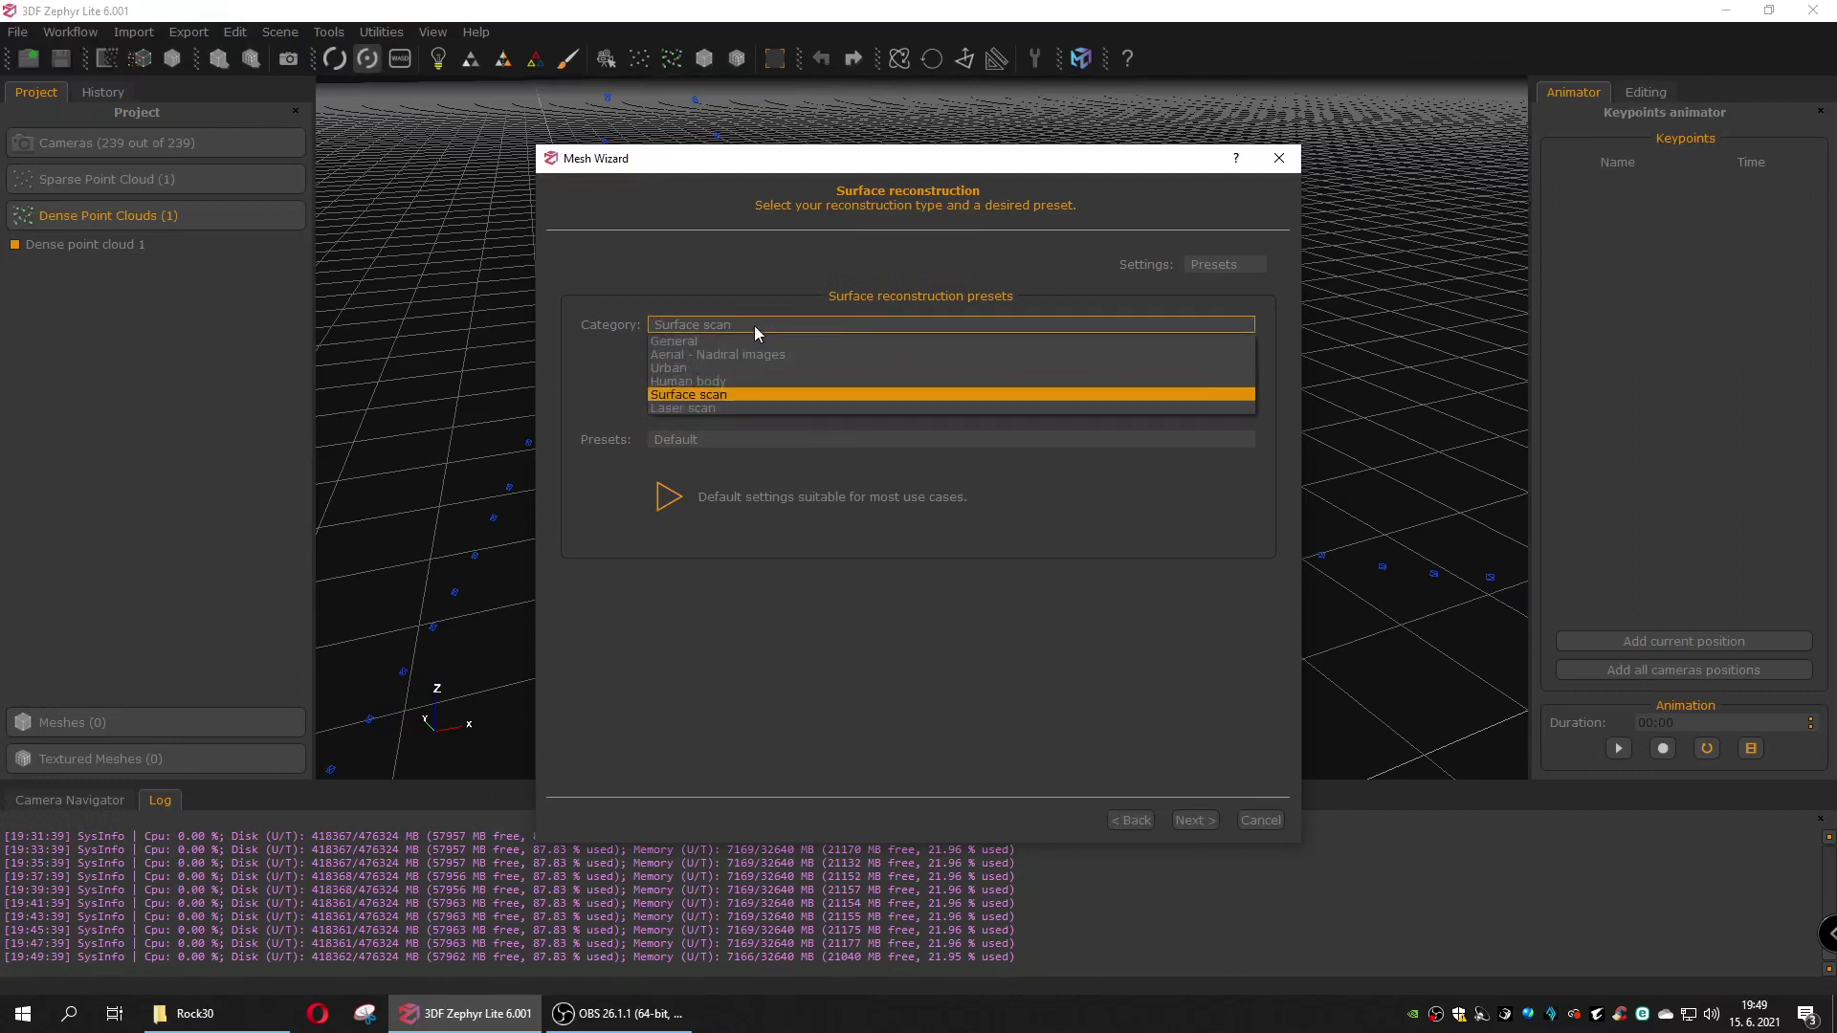
click(697, 394)
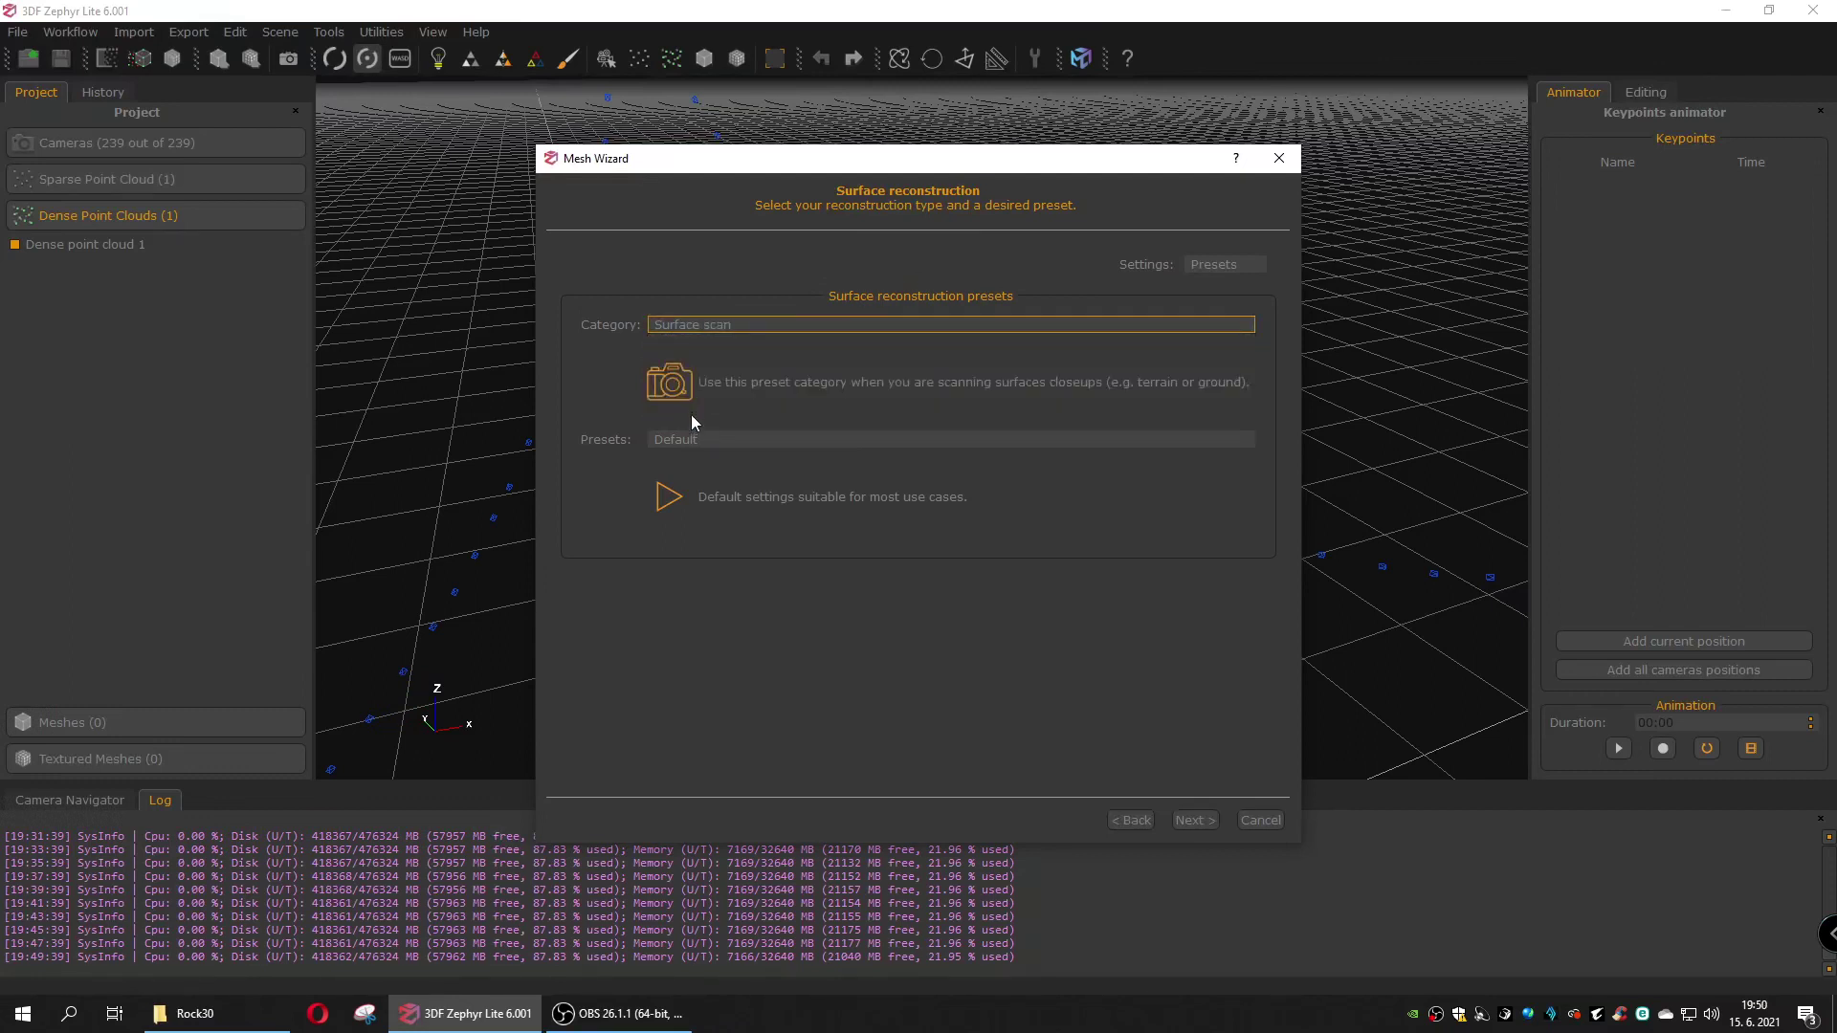
click(693, 438)
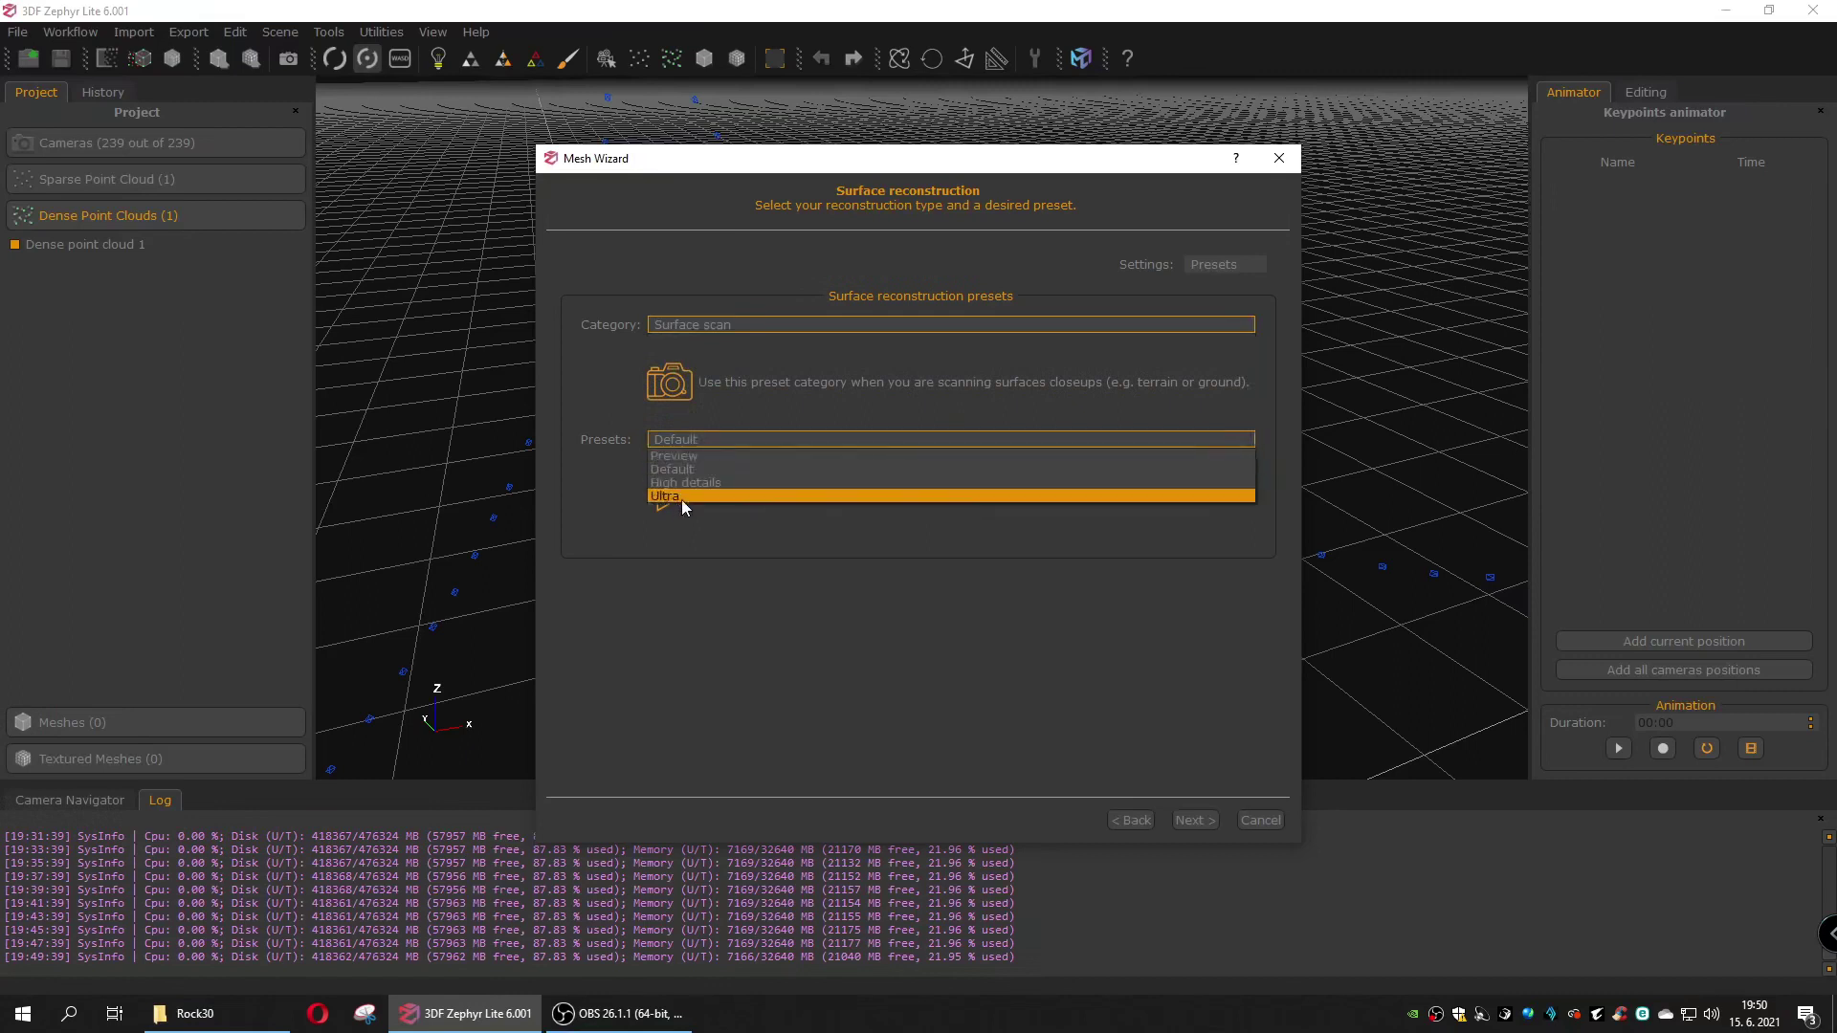
click(687, 483)
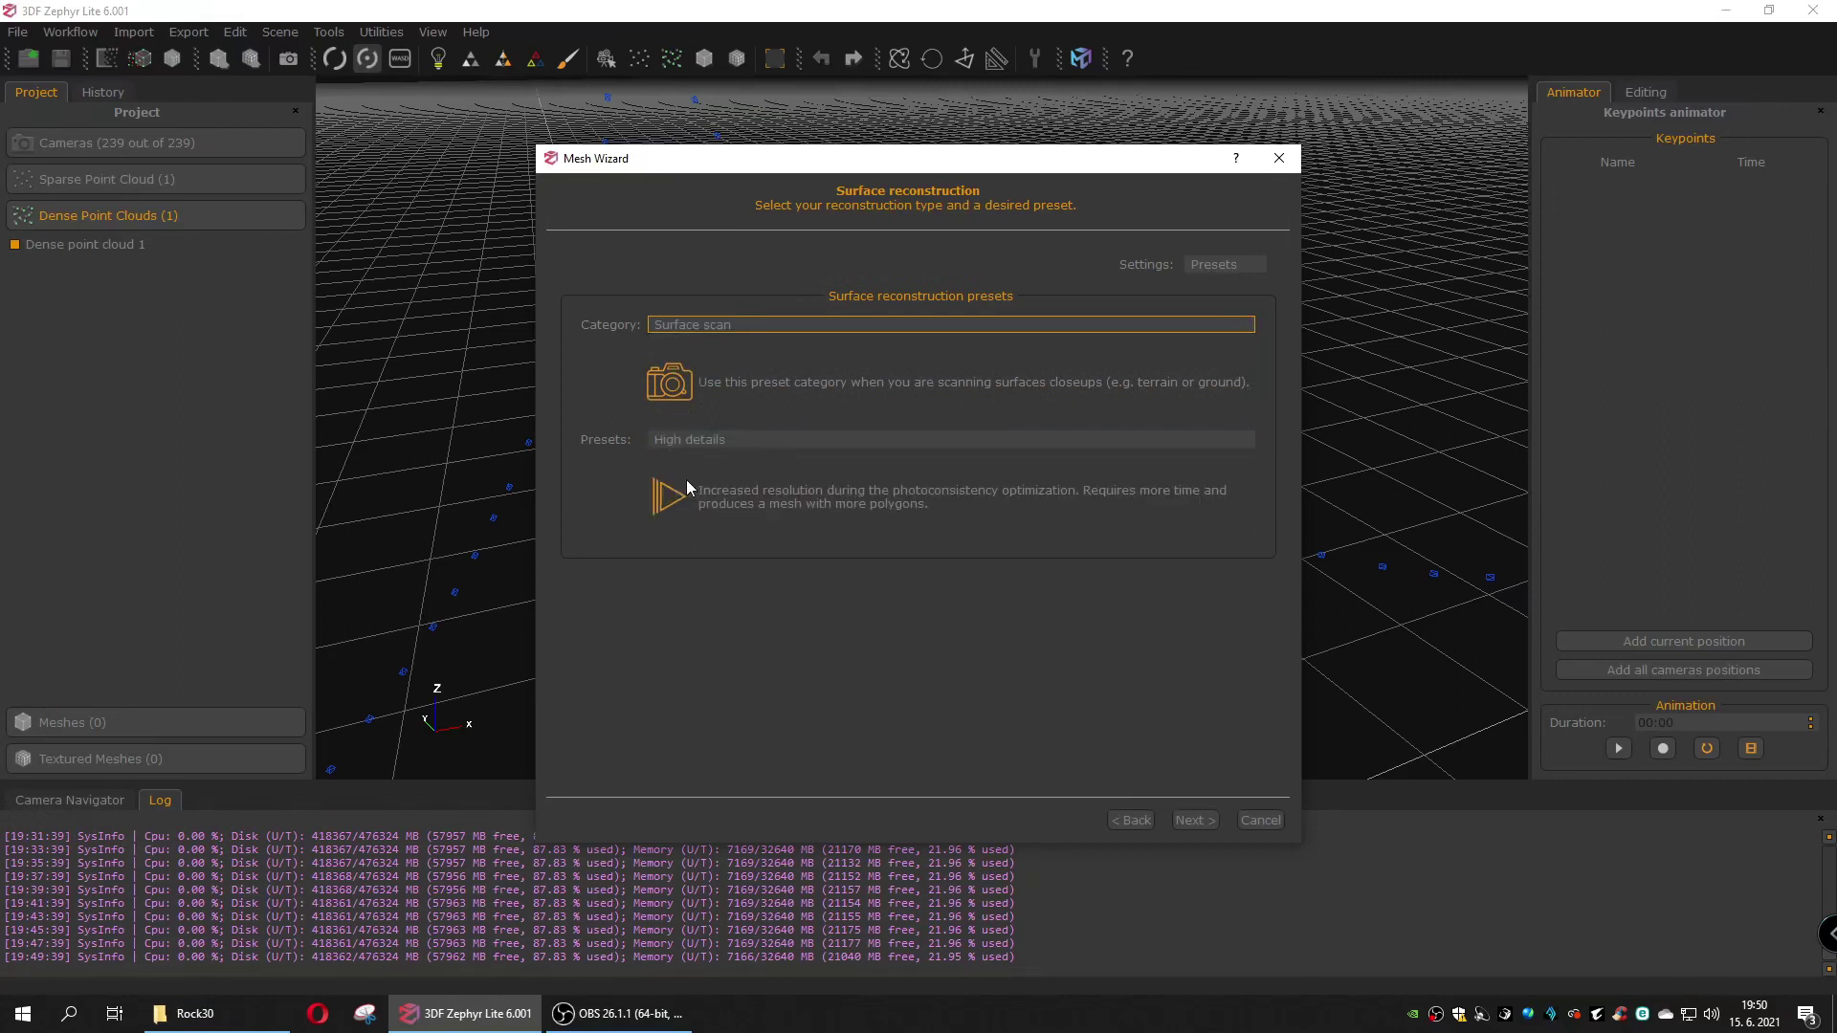
click(1173, 823)
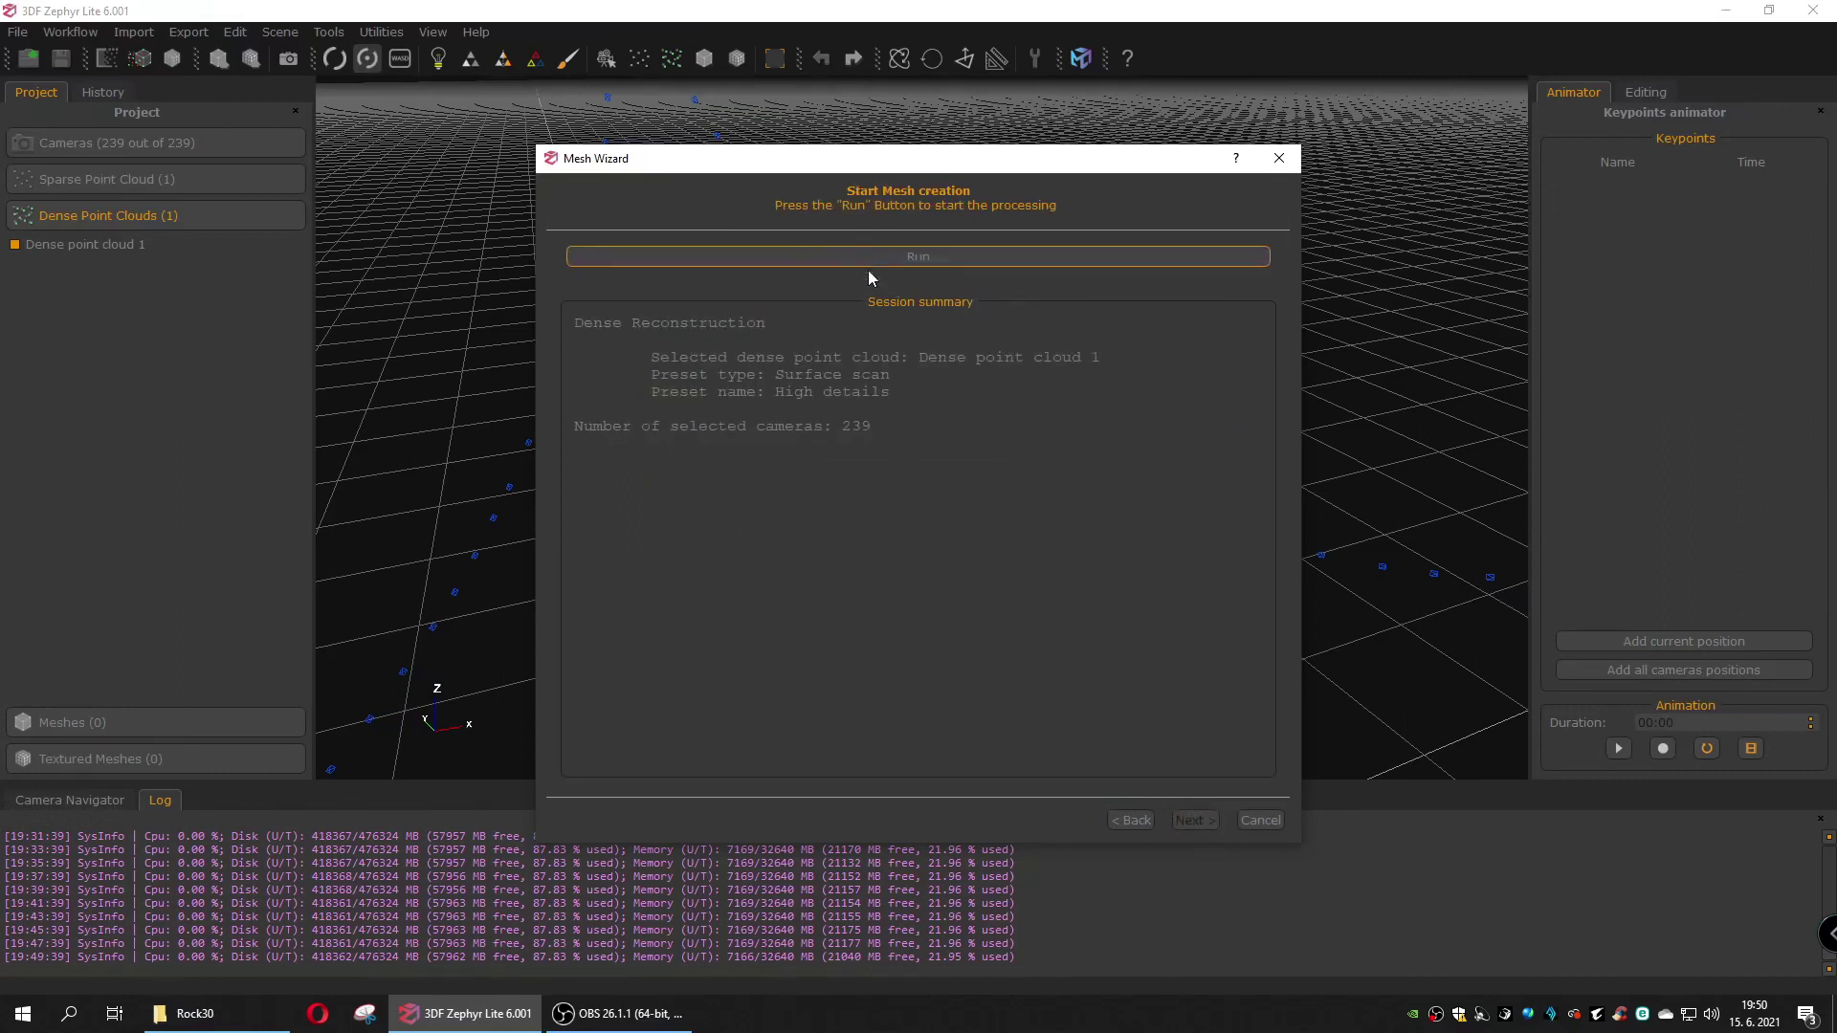
Step: Run the mesh creation to completion and view the rock mesh from another side
click(923, 260)
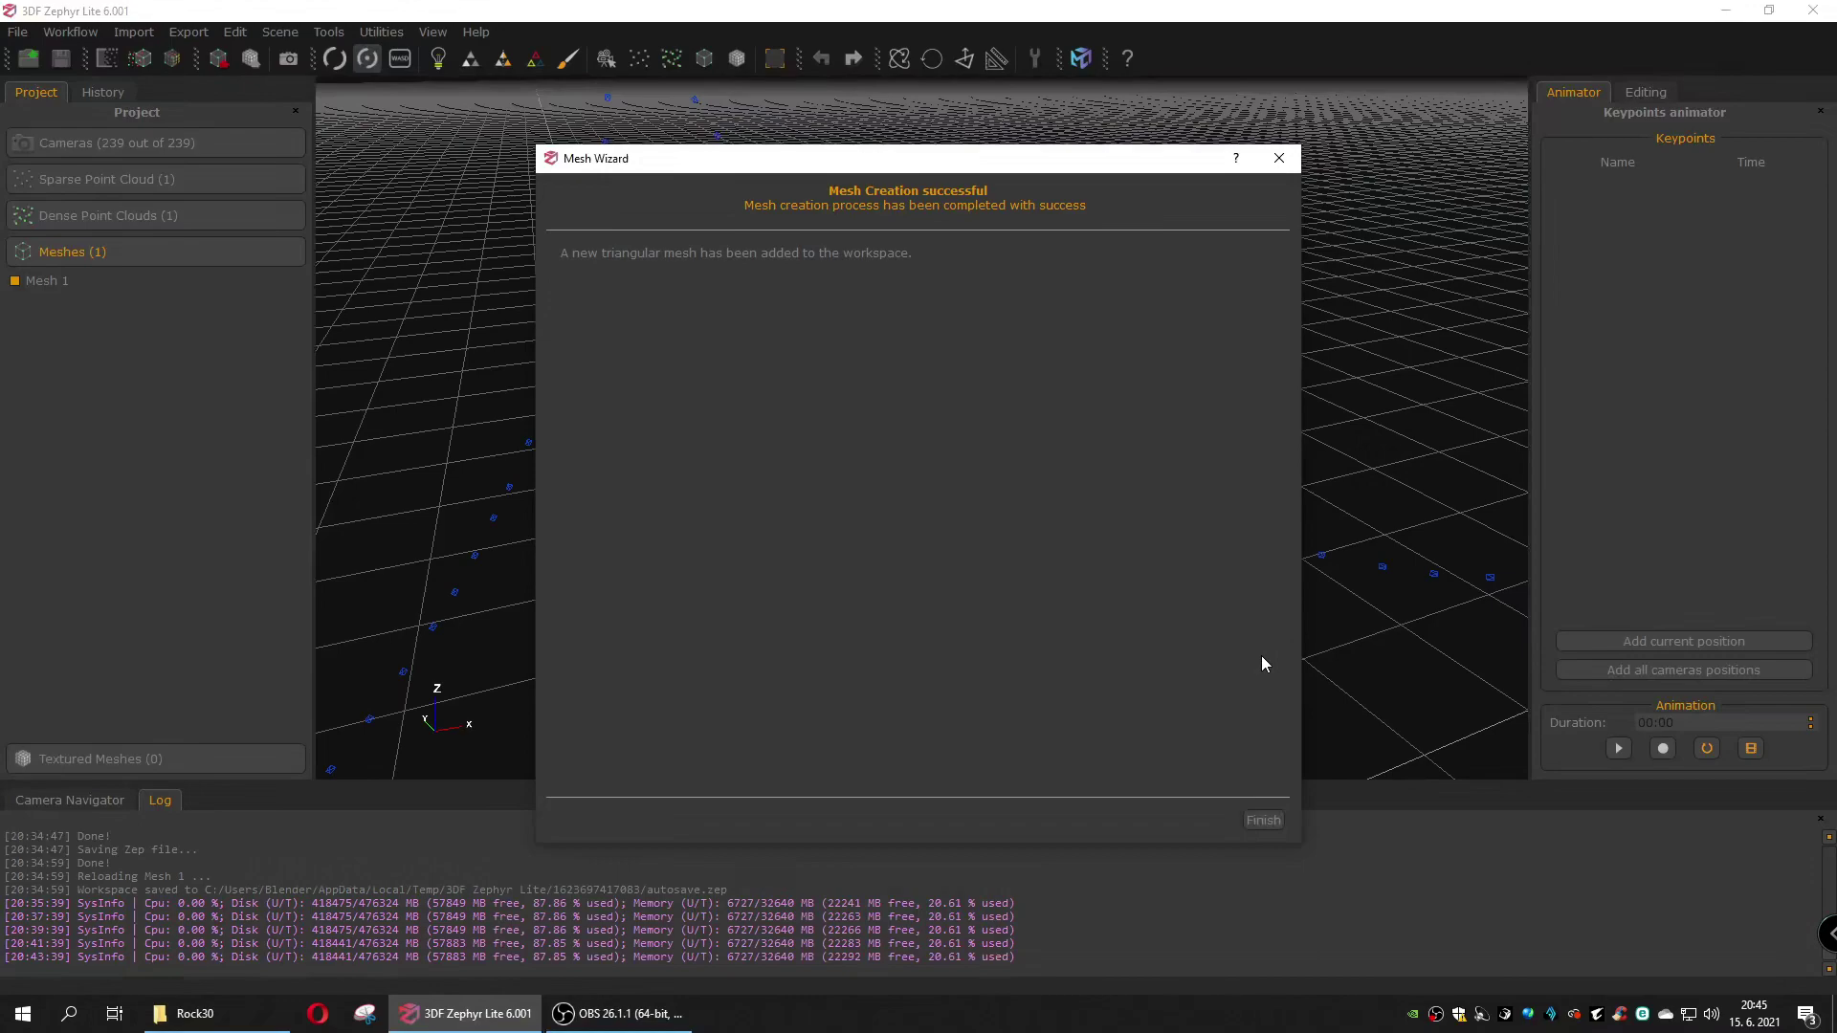
click(1263, 820)
drag(789, 602, 861, 526)
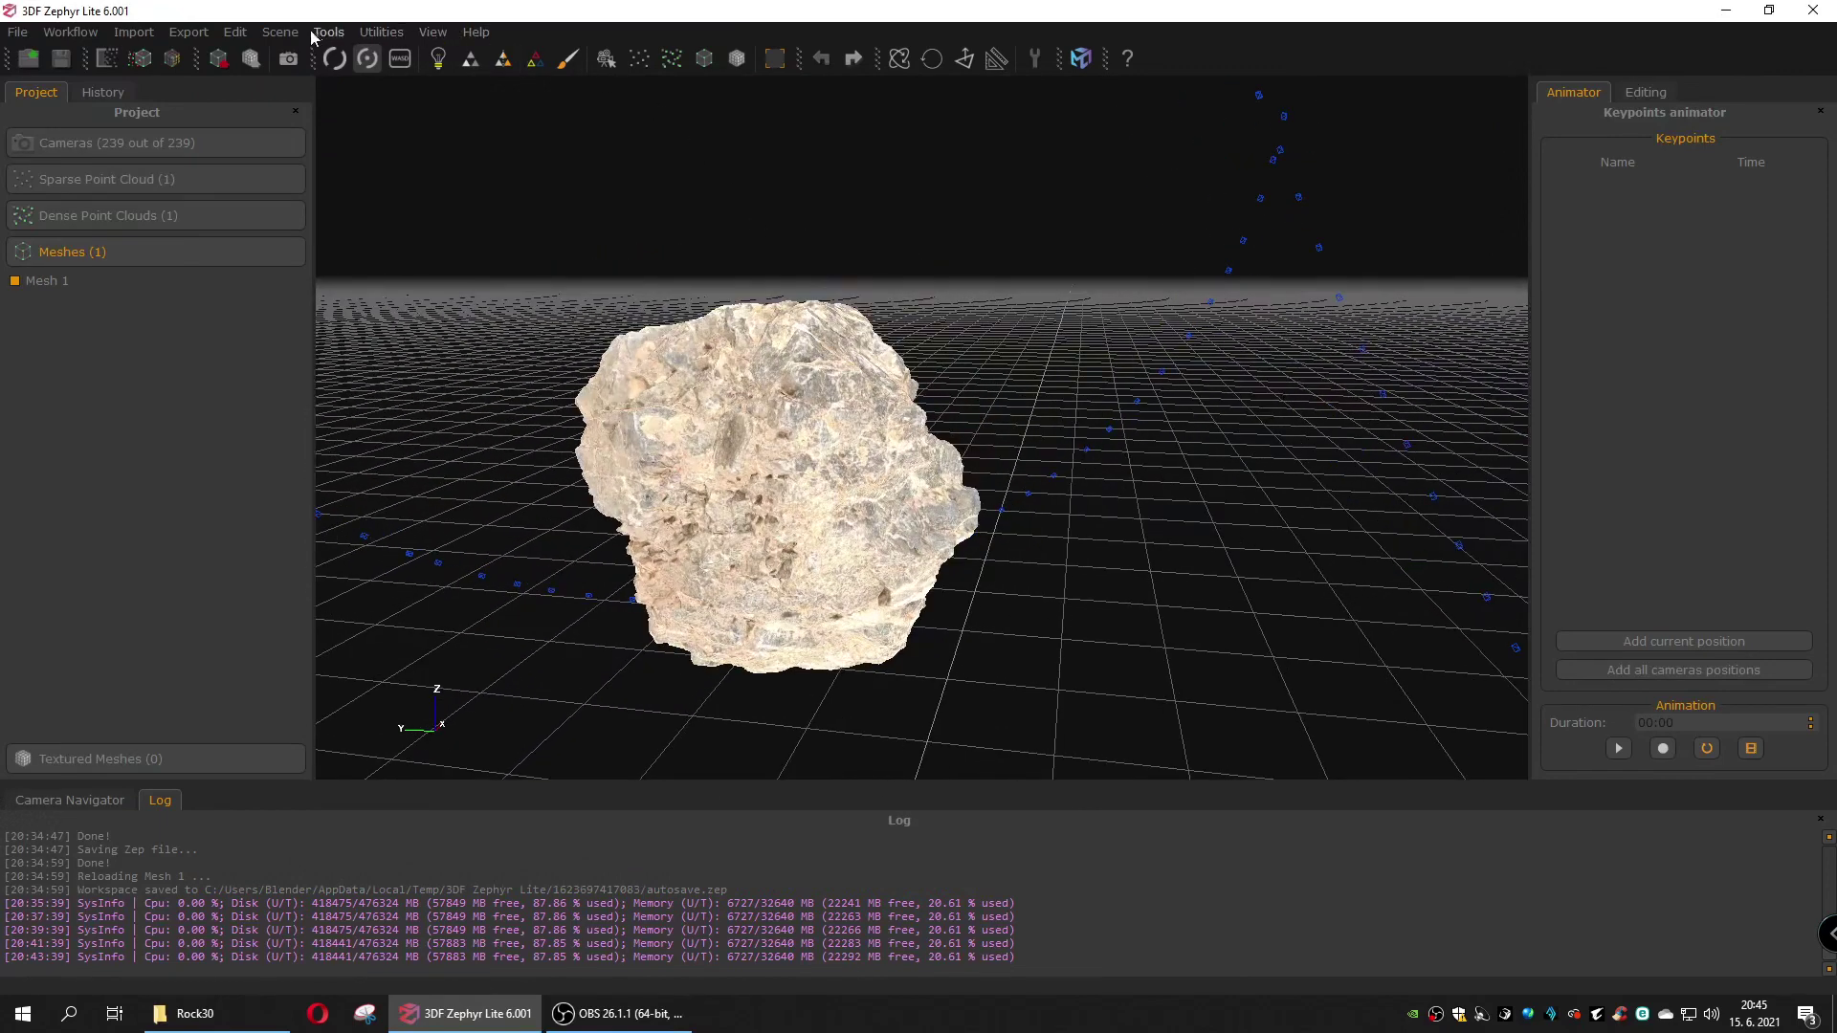
Step: Switch the mesh shader to Test in the shader options and inspect the rock's uncoloured surface relief
click(431, 33)
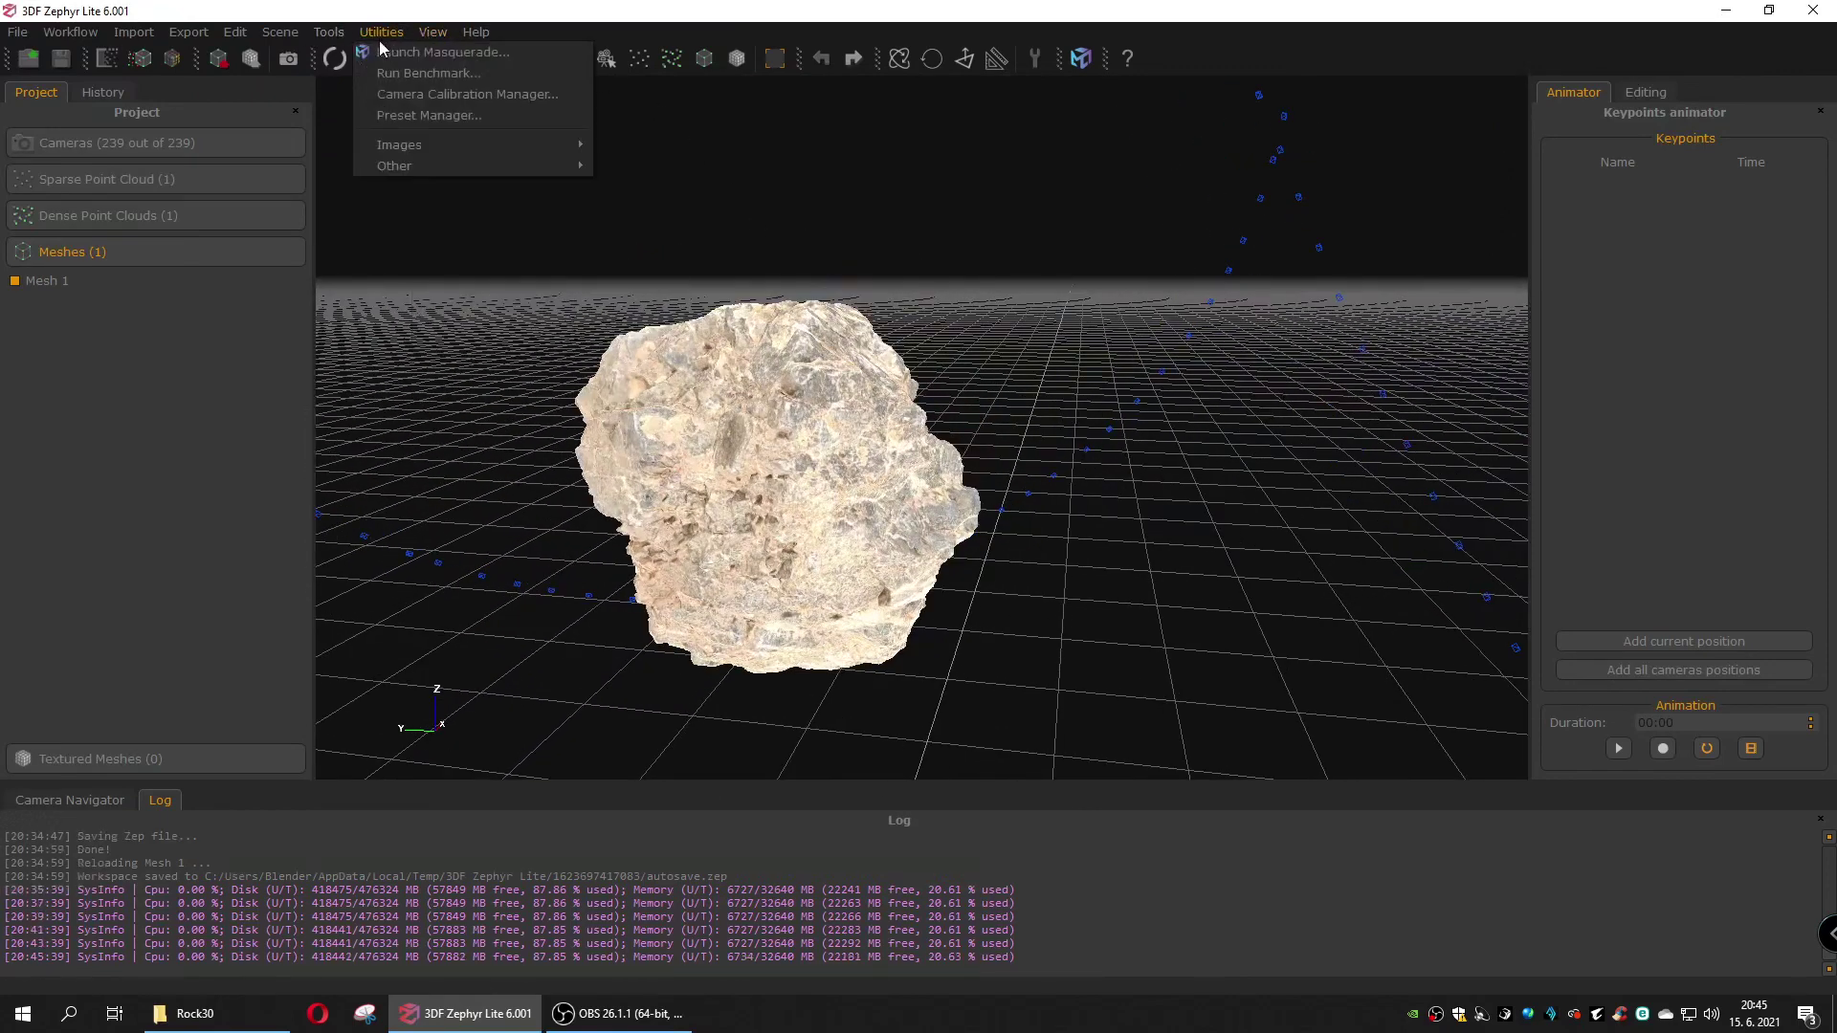
mouse_move(350, 36)
mouse_move(280, 31)
mouse_move(310, 69)
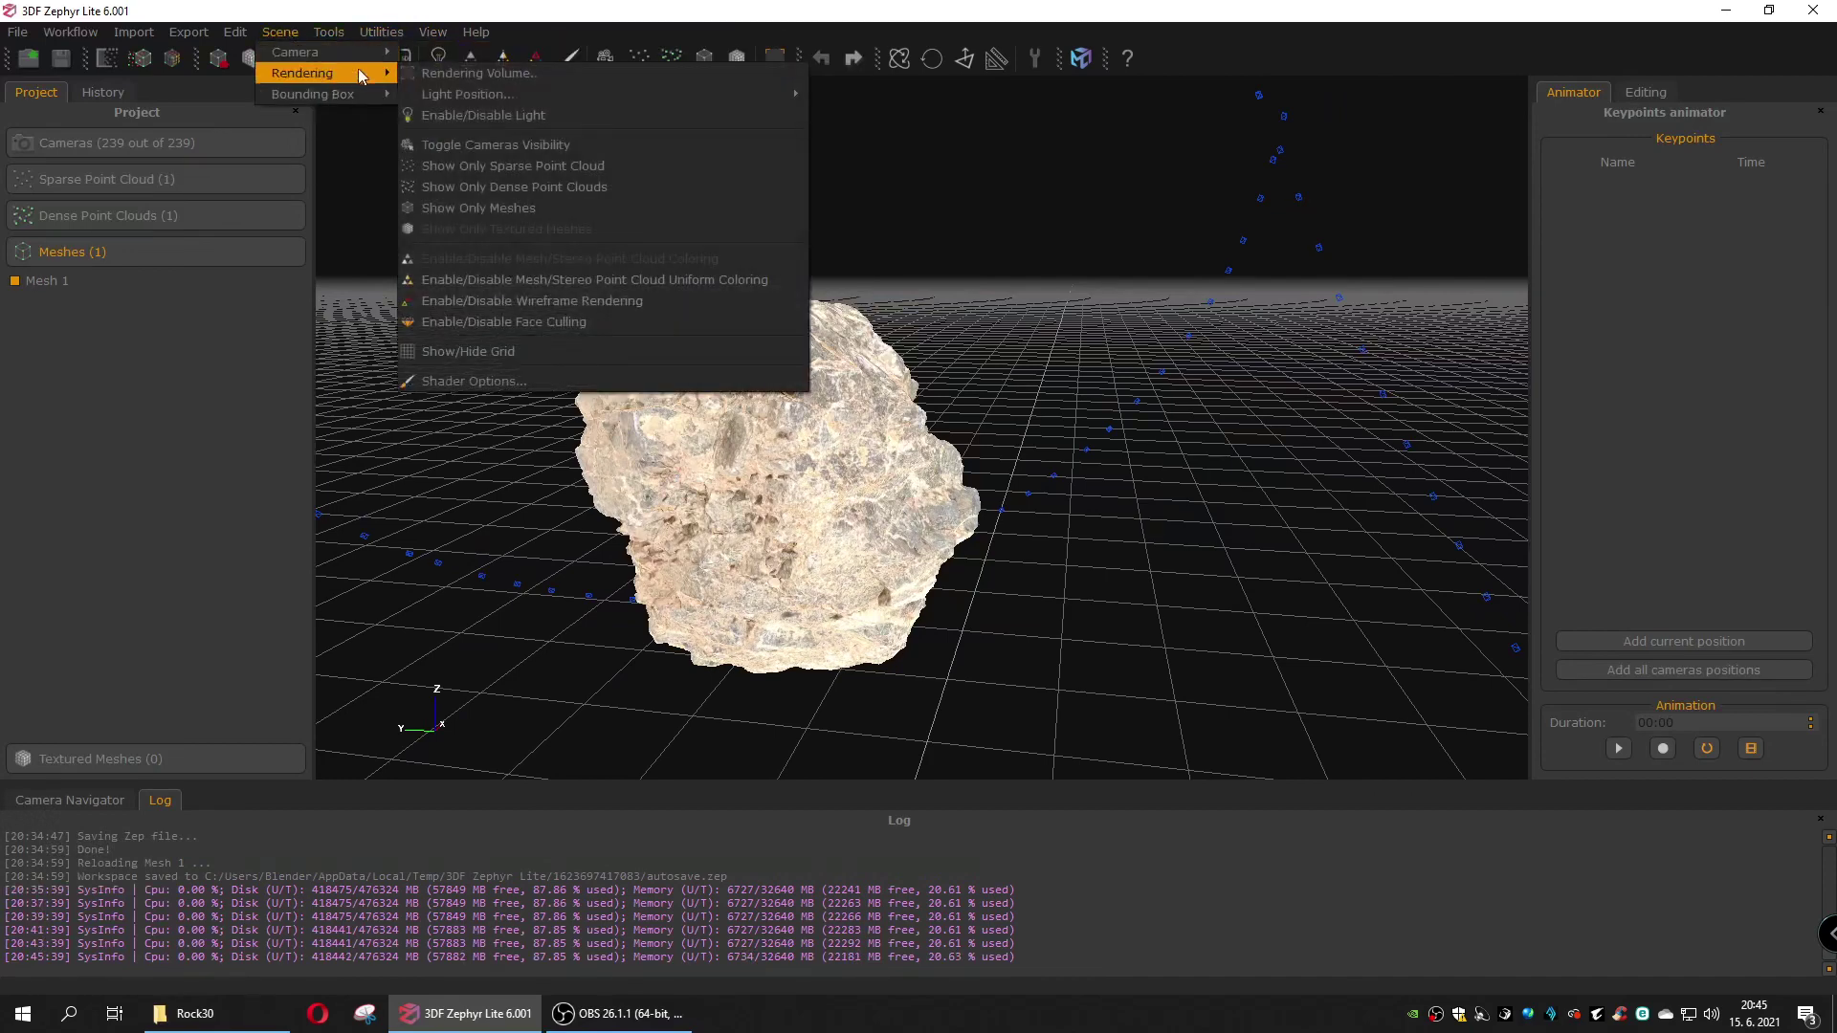
click(512, 378)
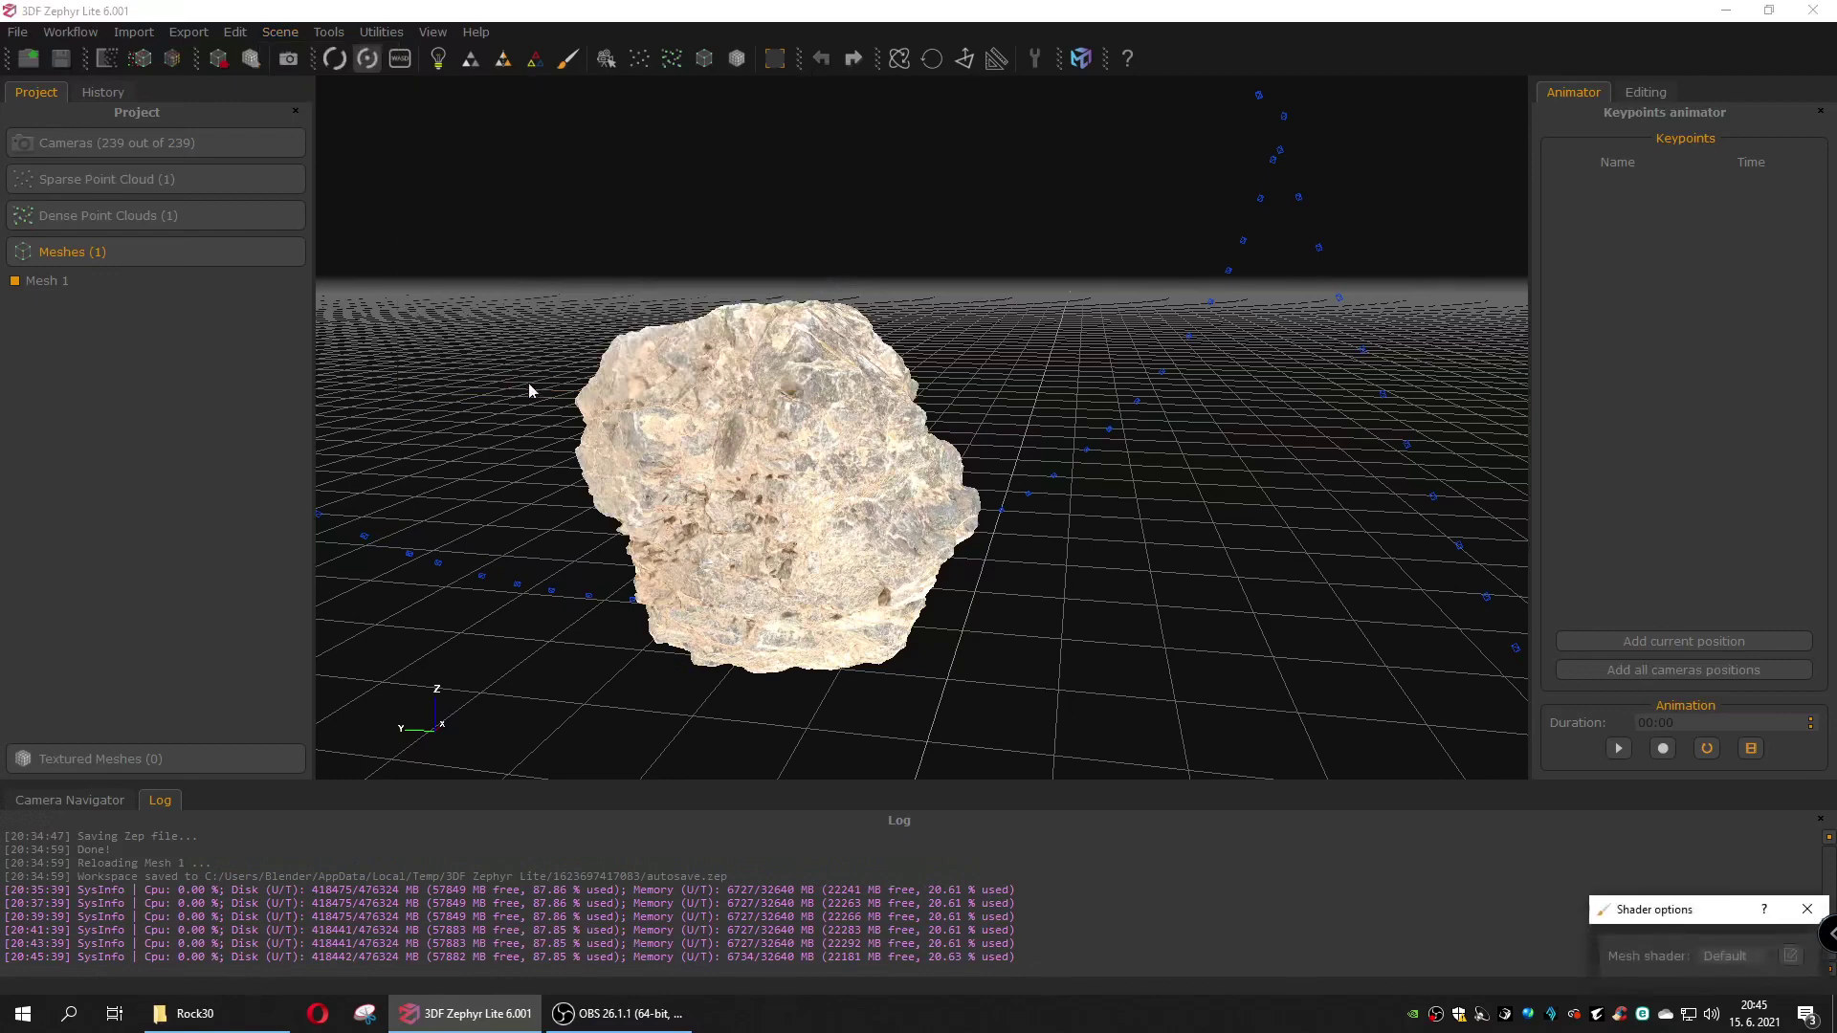
click(1732, 955)
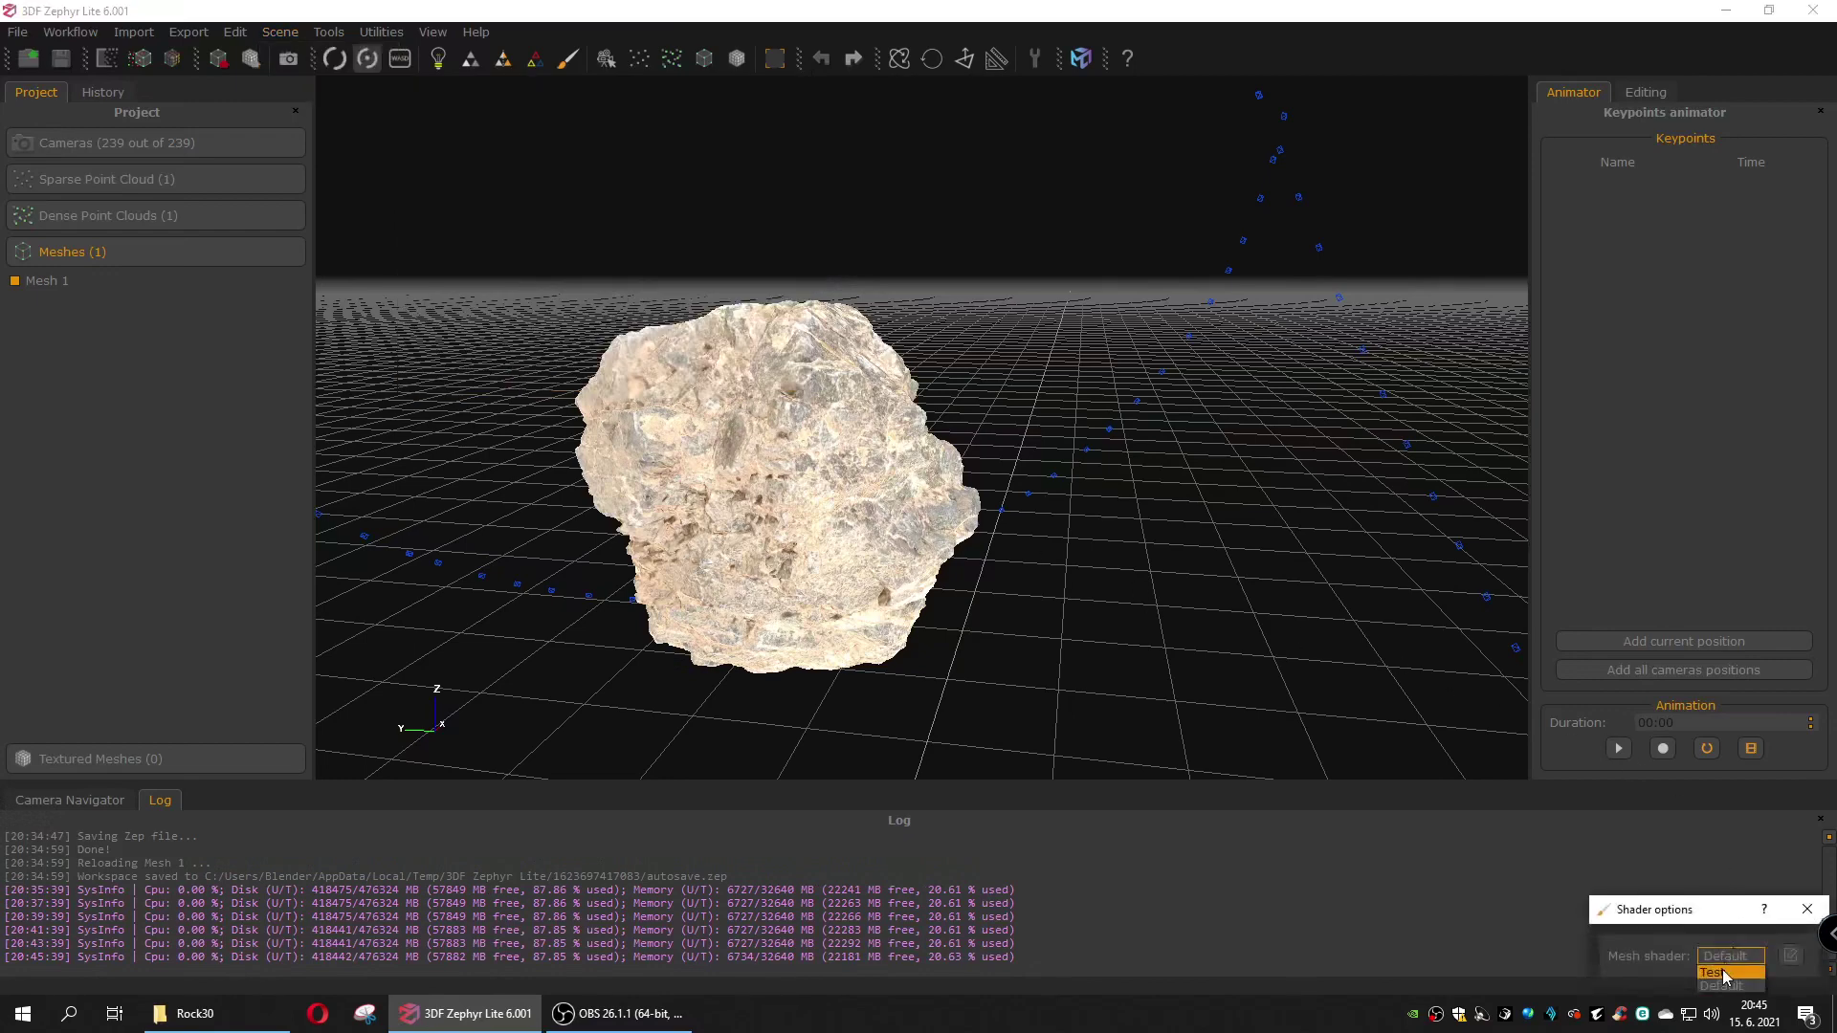
click(1722, 970)
drag(1712, 909, 1583, 786)
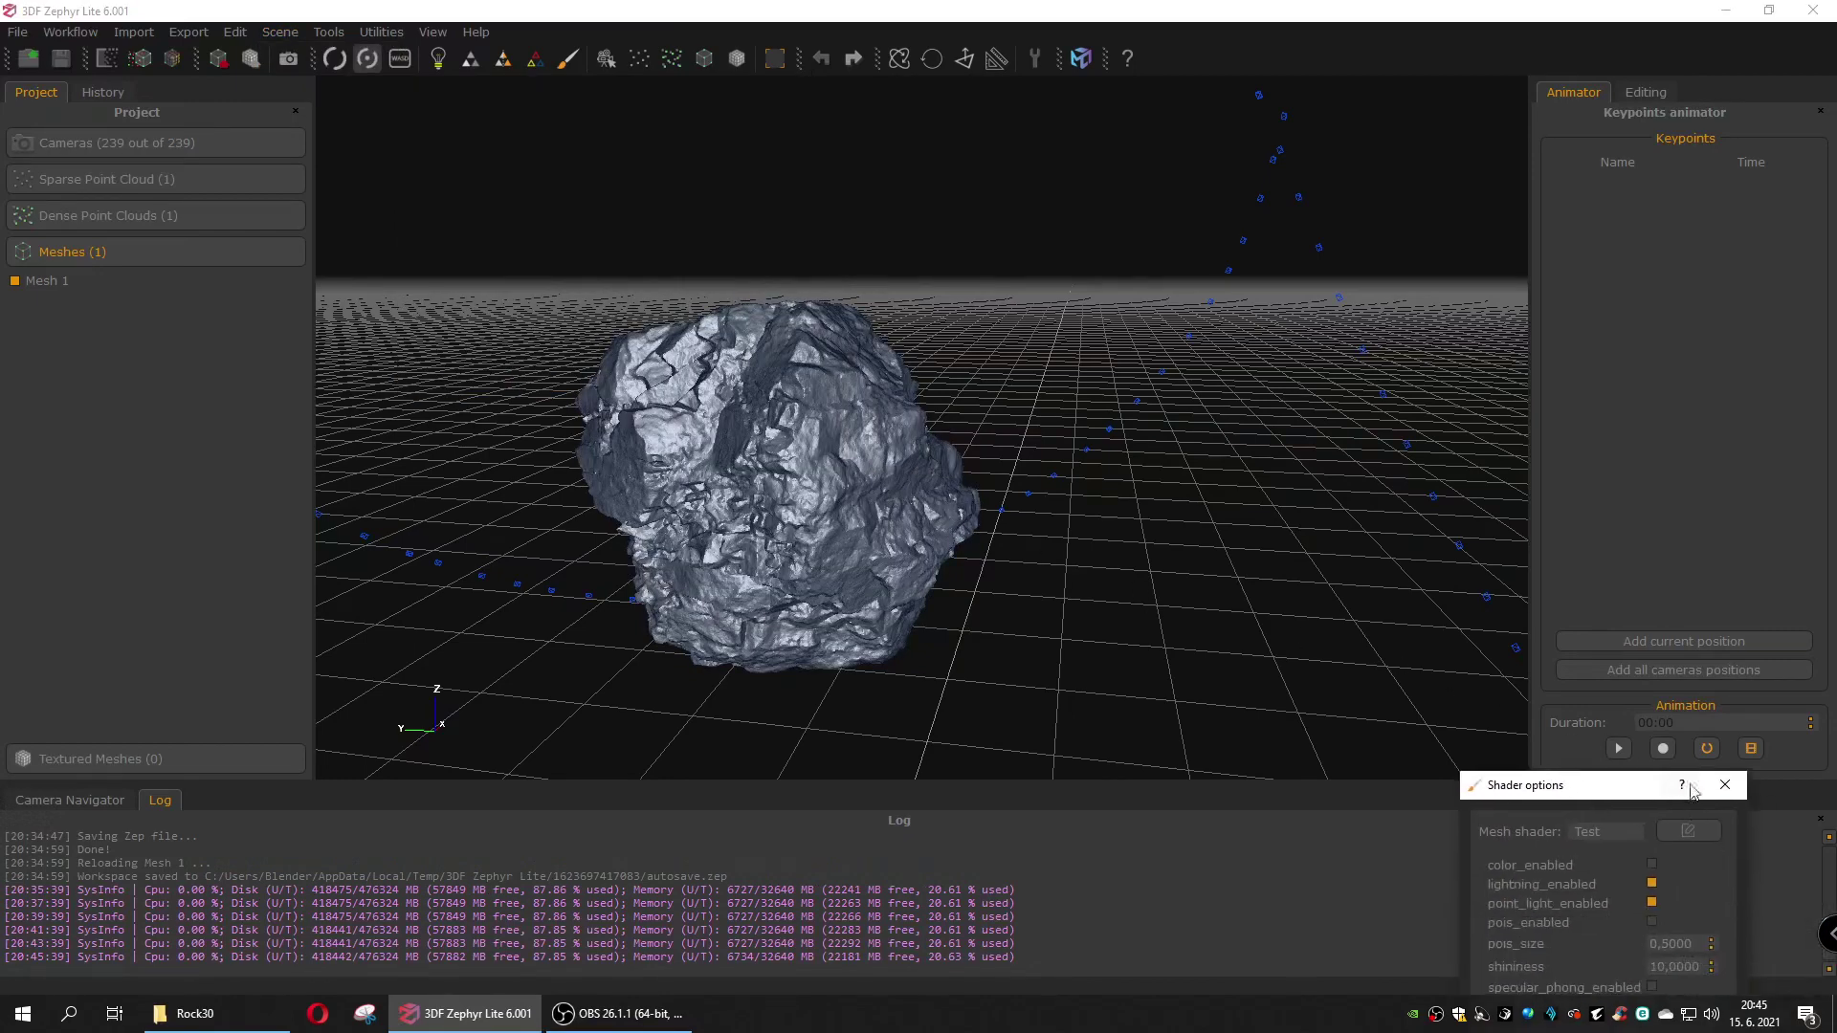
click(1732, 791)
drag(842, 575, 731, 573)
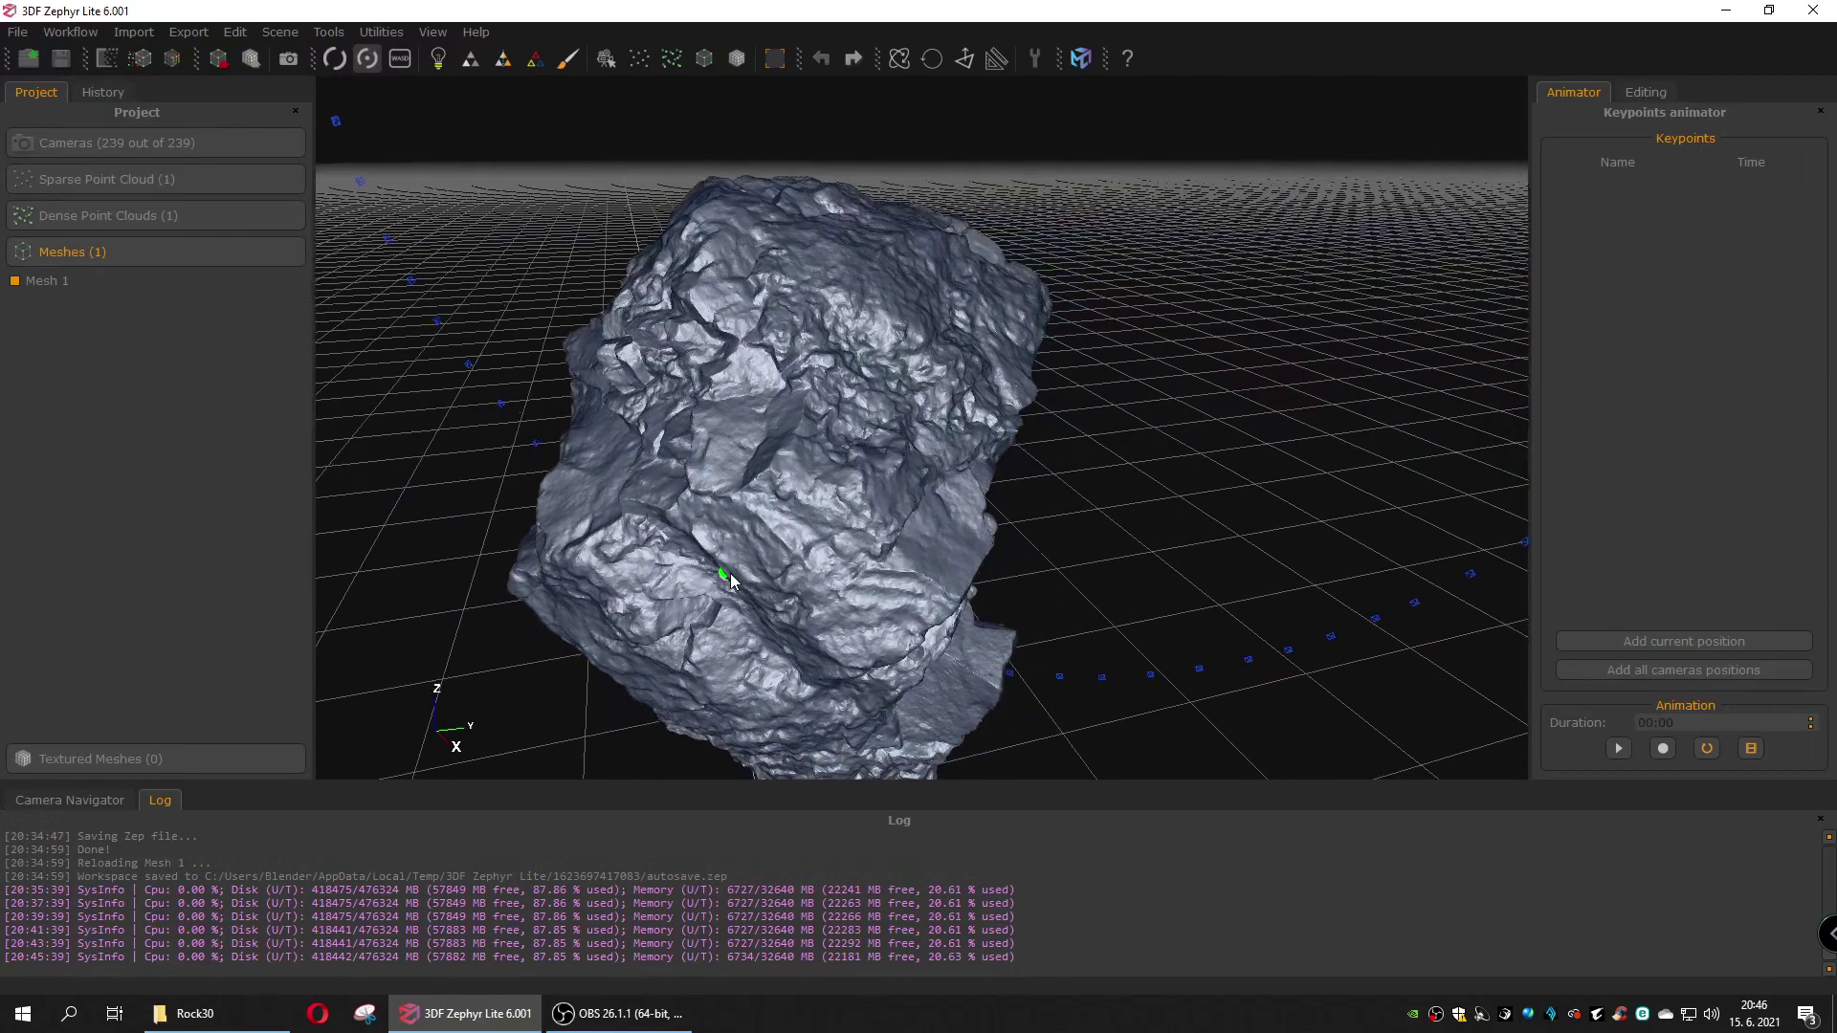
Step: Apply the Retopology filter to a clone of Mesh 1 with factor 2.00 and 5 iterations, and inspect the retopologized rock
click(1644, 93)
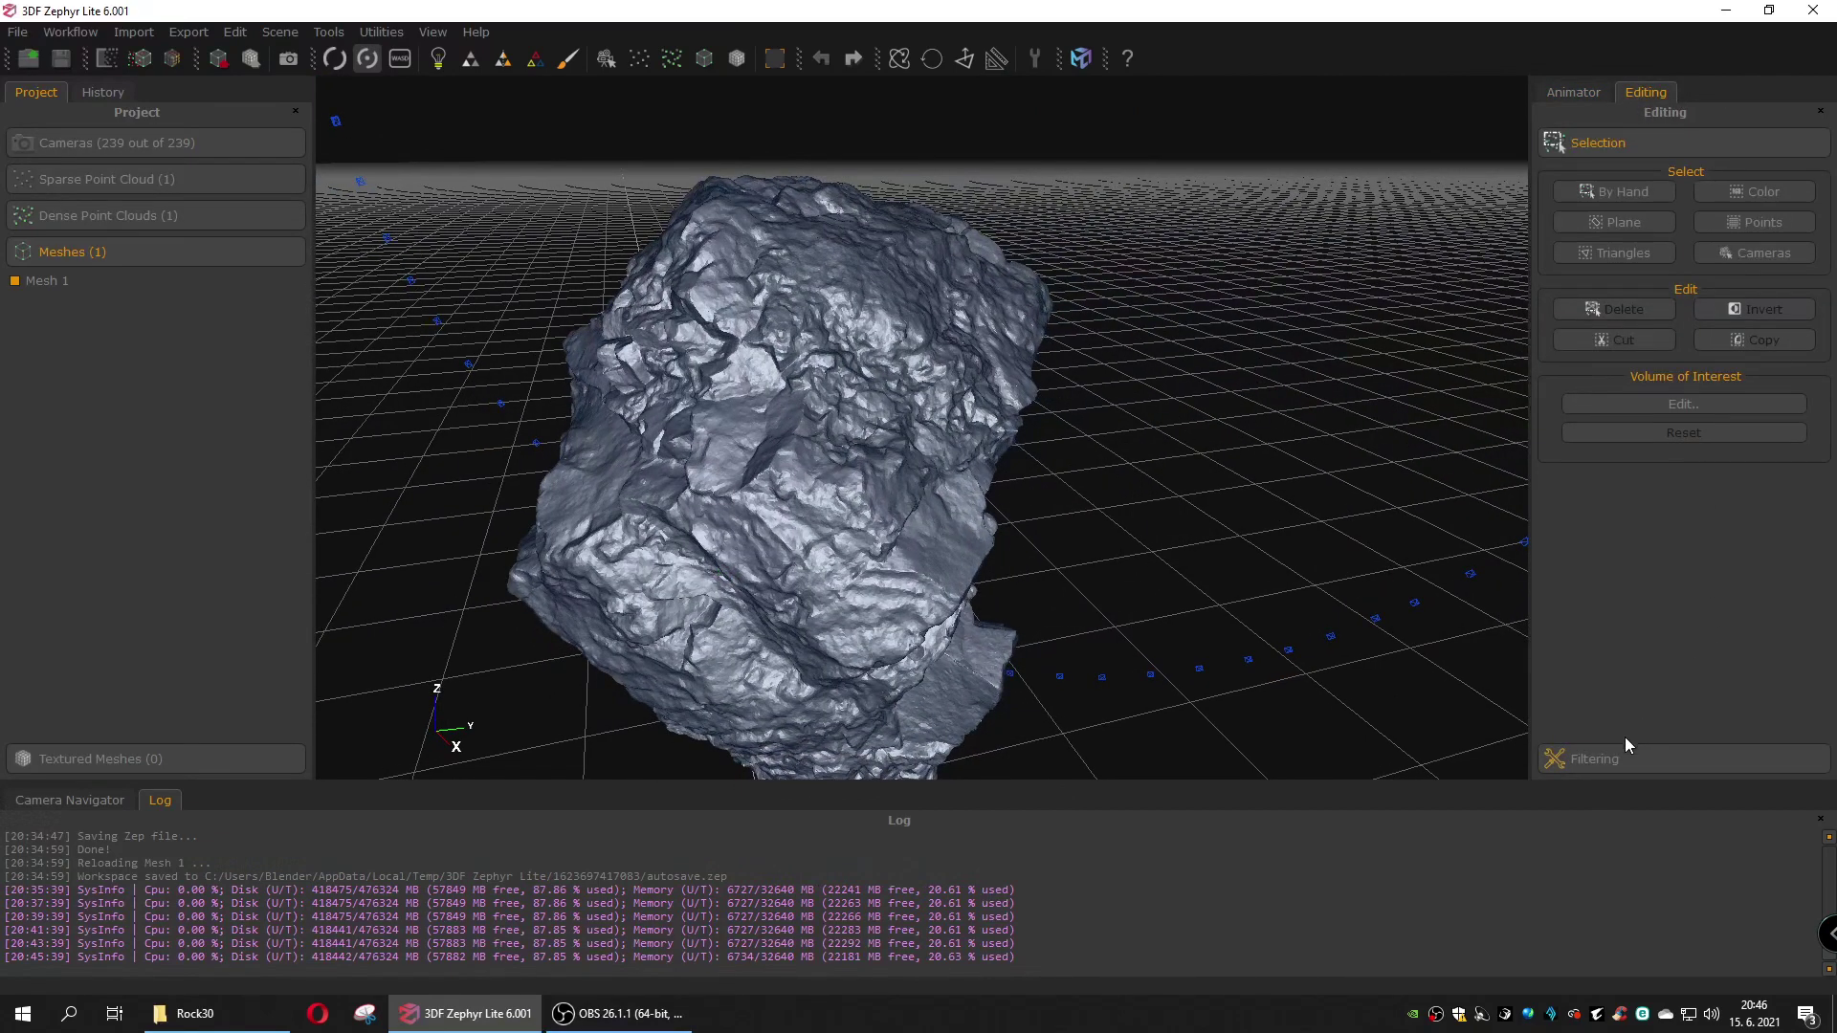
click(1586, 761)
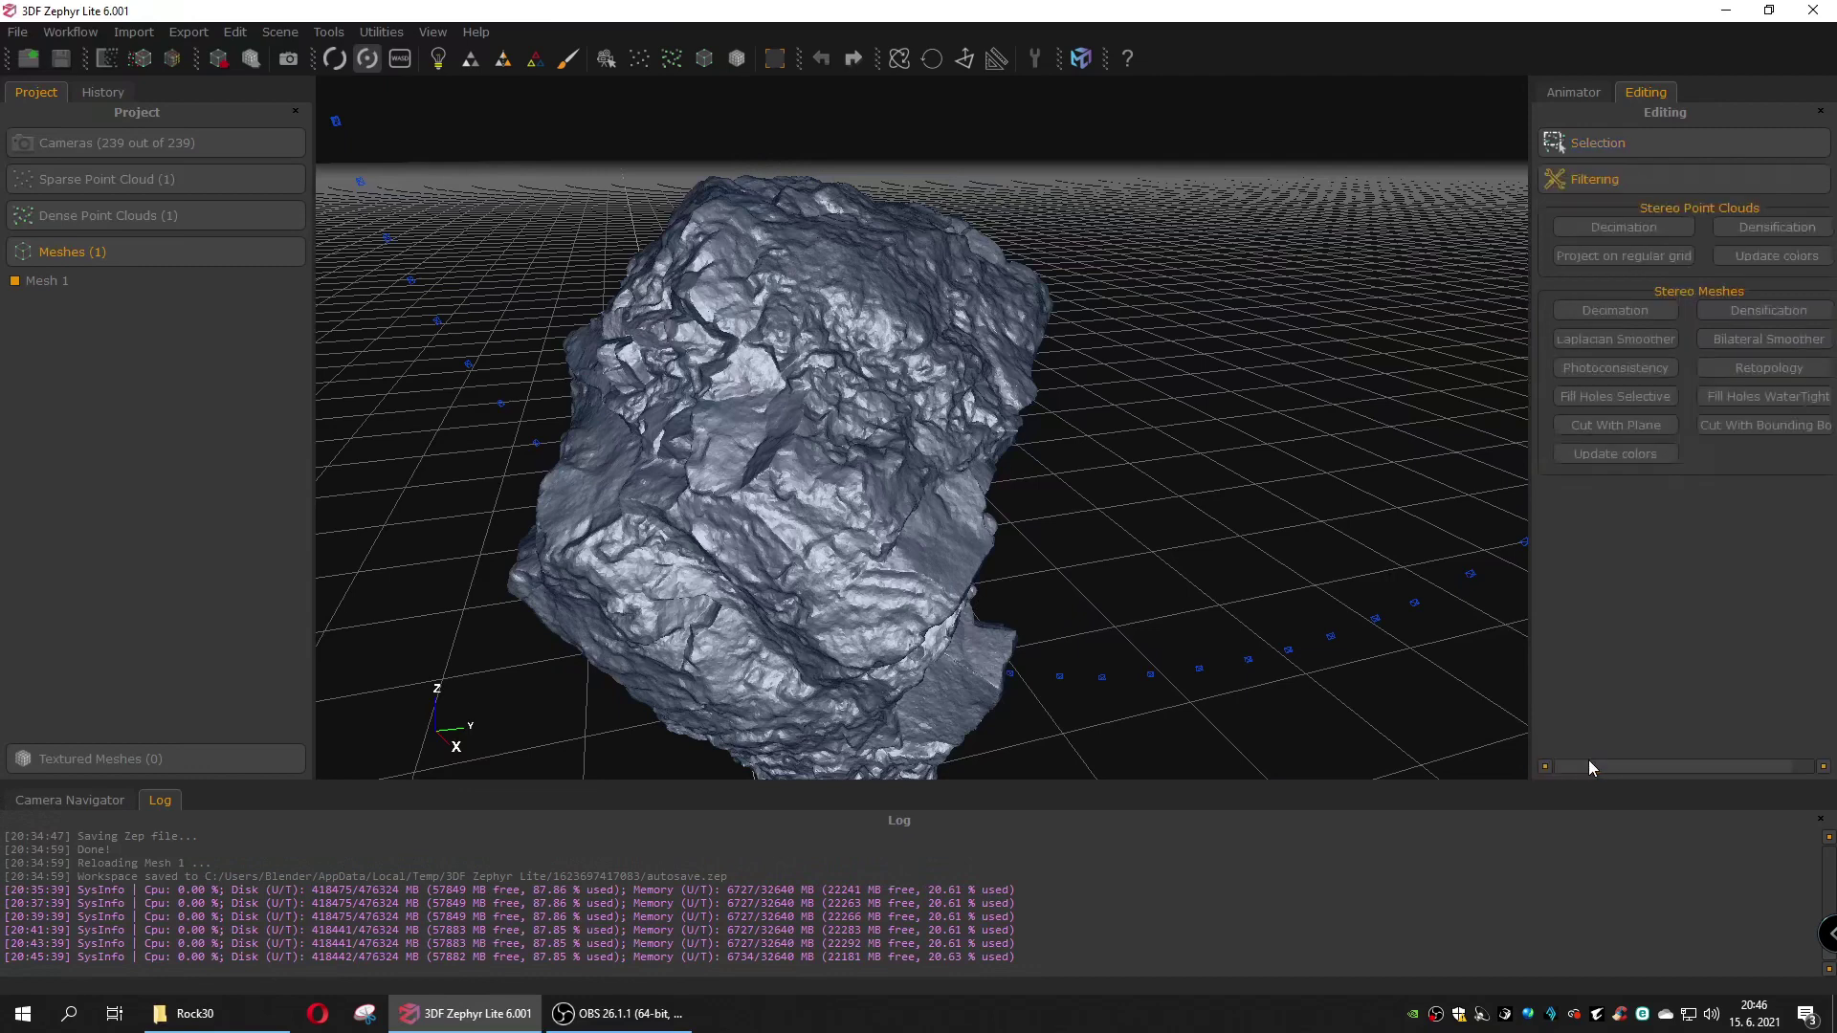
click(1763, 370)
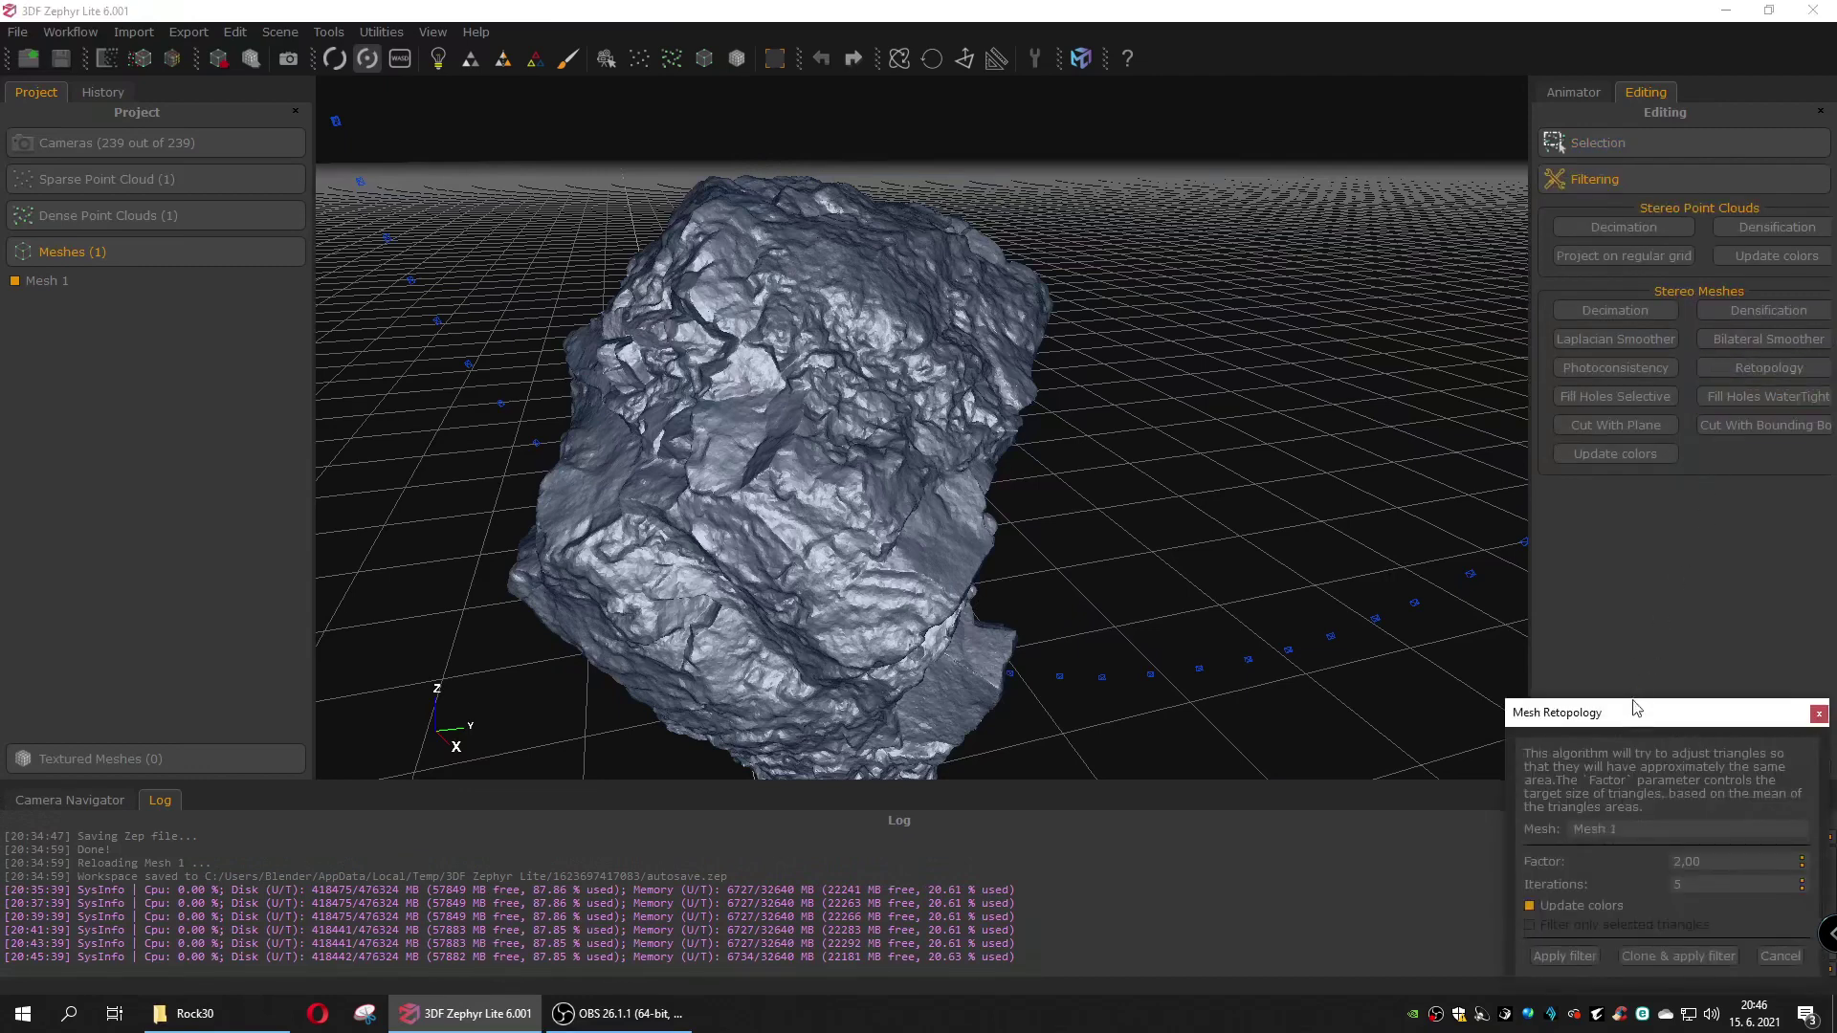
drag(1636, 715, 1631, 574)
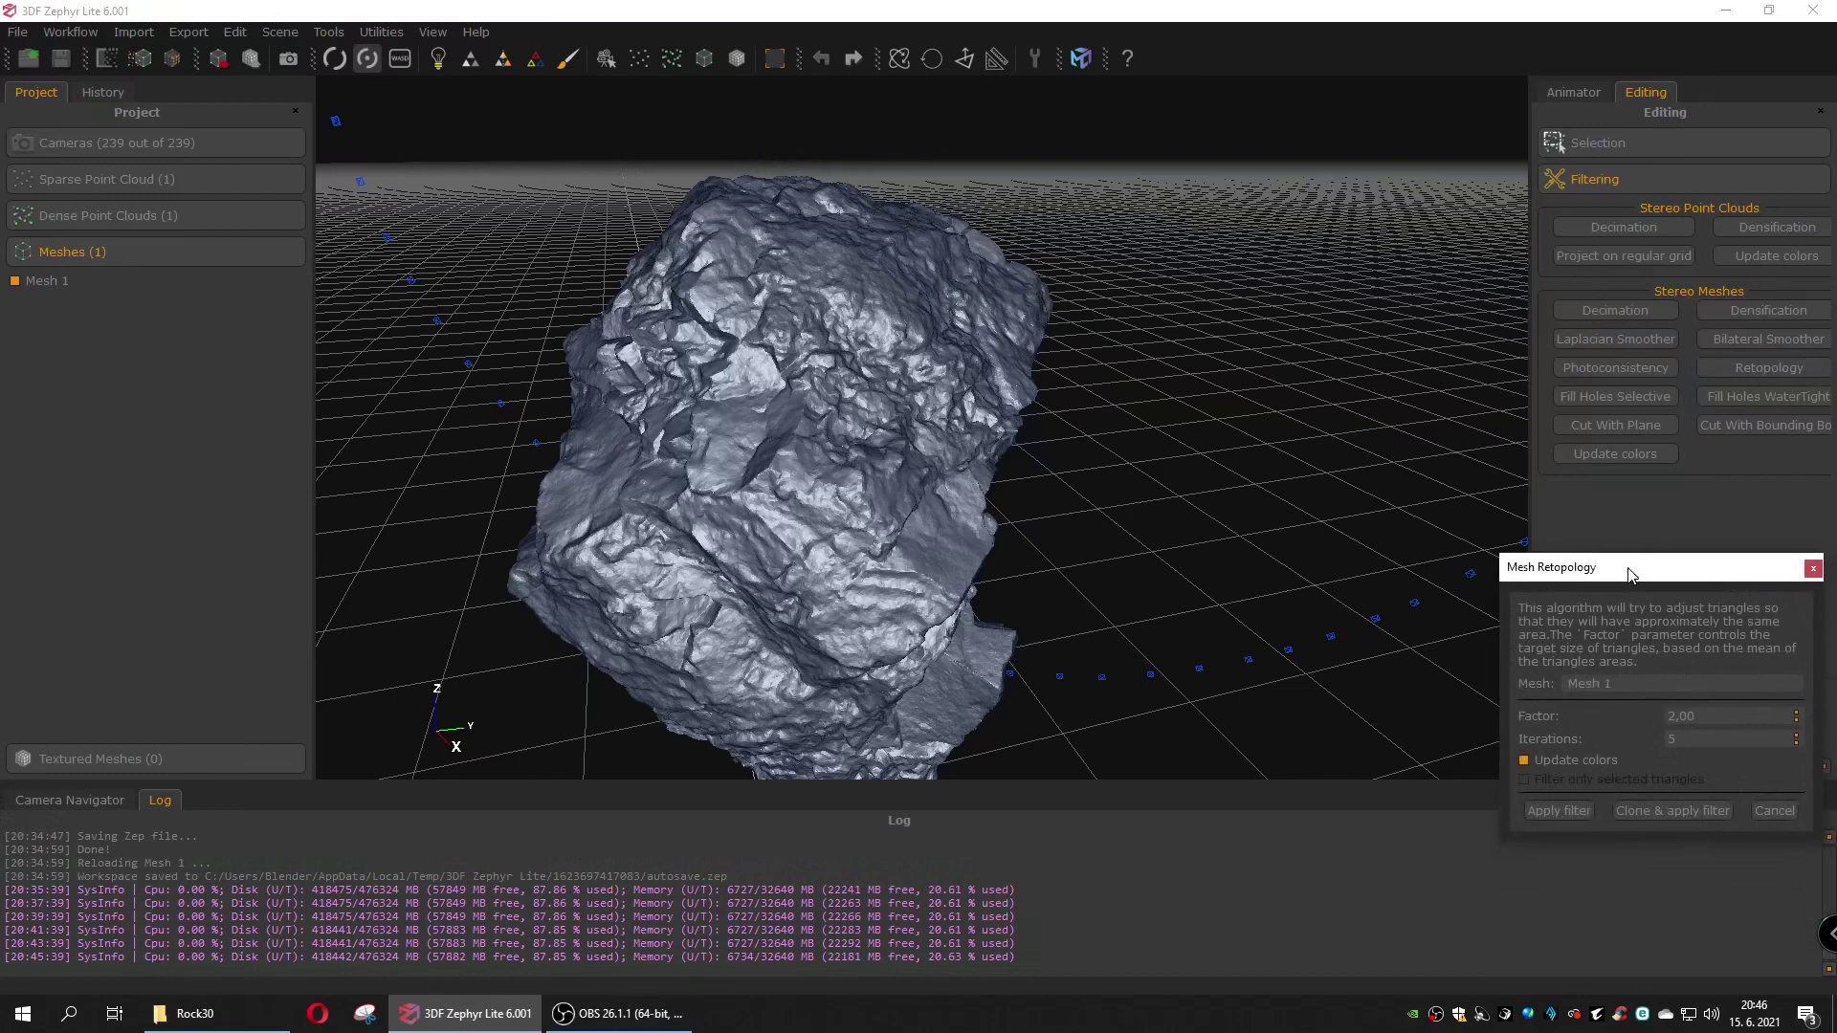
click(1618, 681)
click(1619, 681)
click(1674, 809)
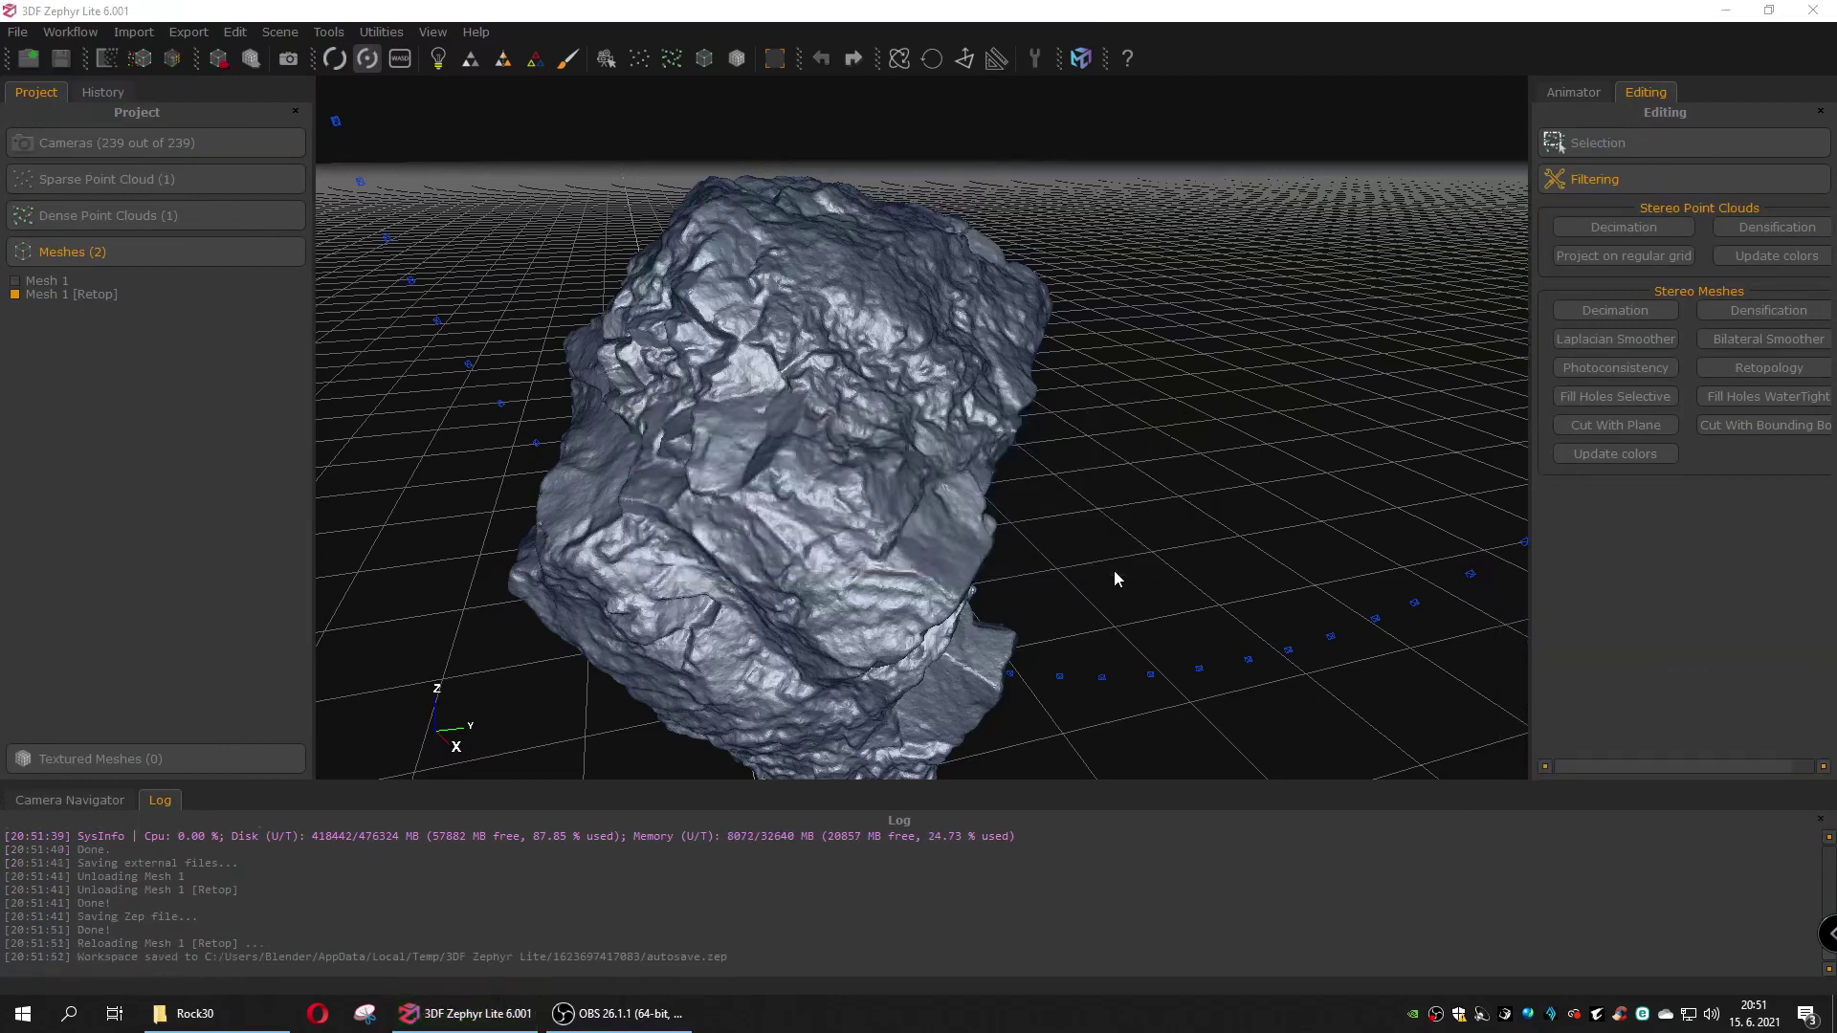
drag(995, 620, 1254, 685)
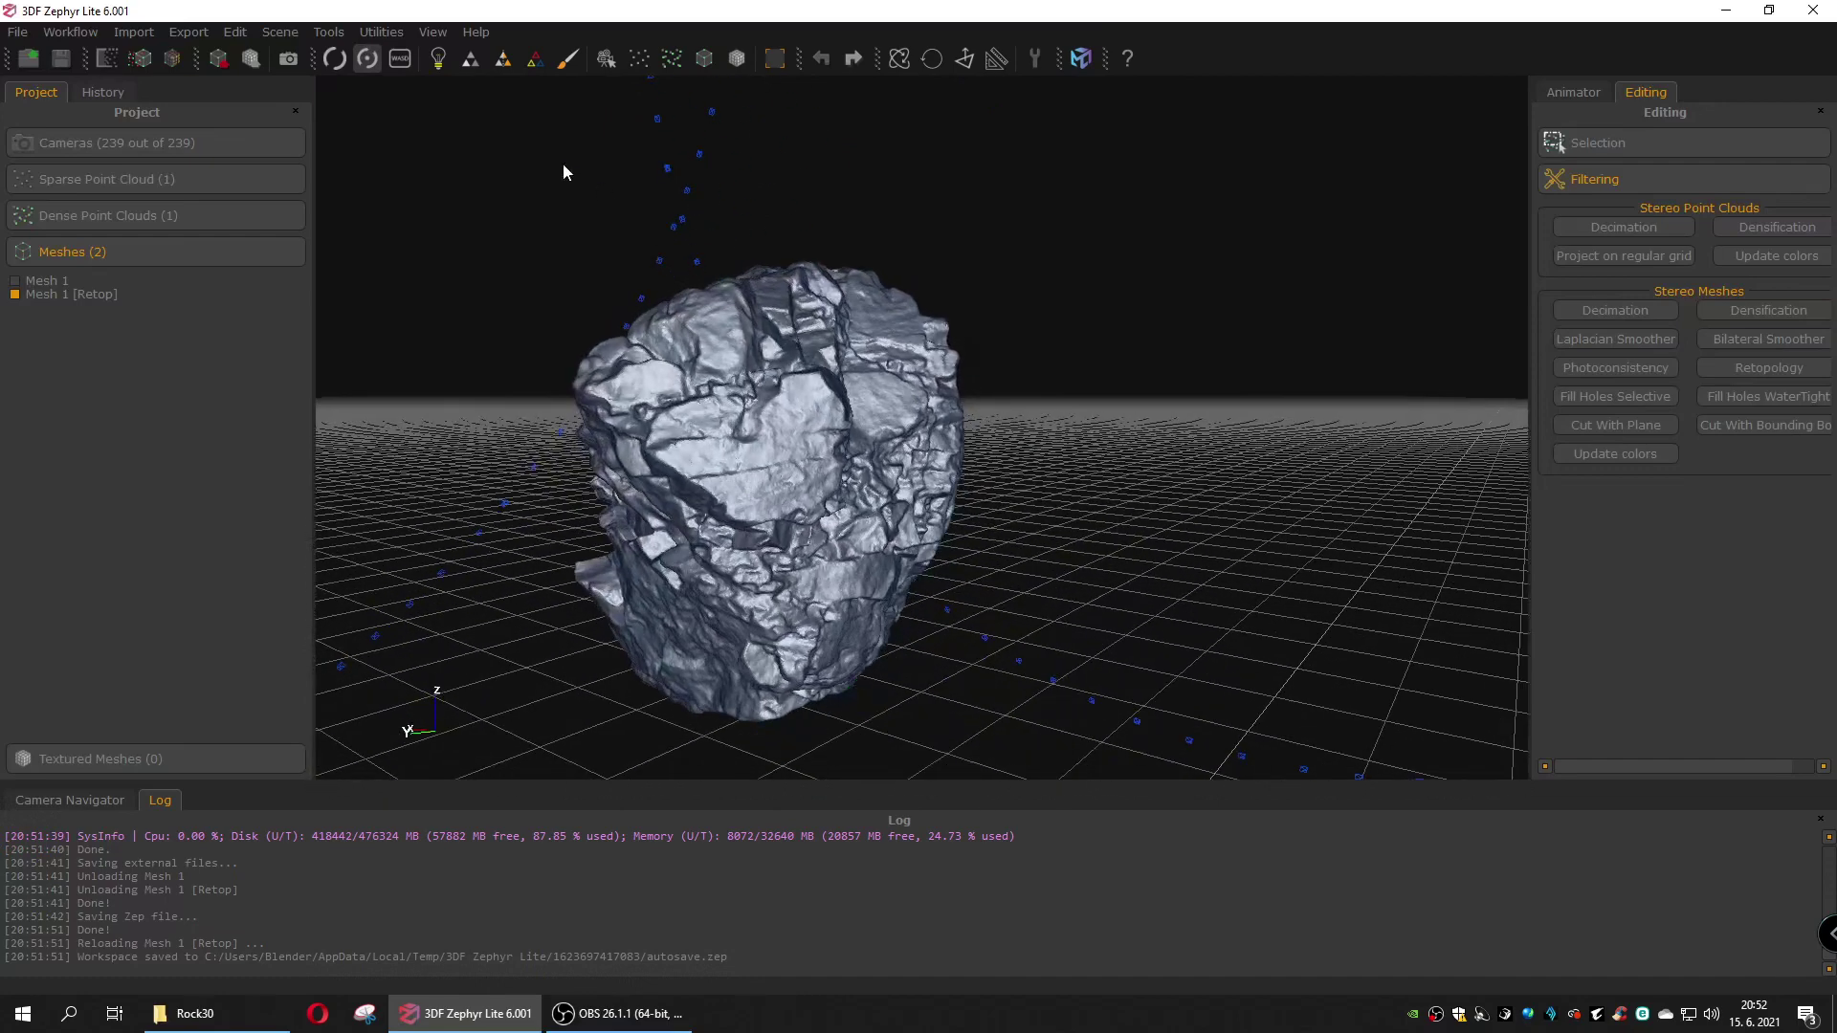
Step: Start textured mesh generation from Mesh 1 [Retop] using all cameras, continuing to the texturing presets
click(72, 33)
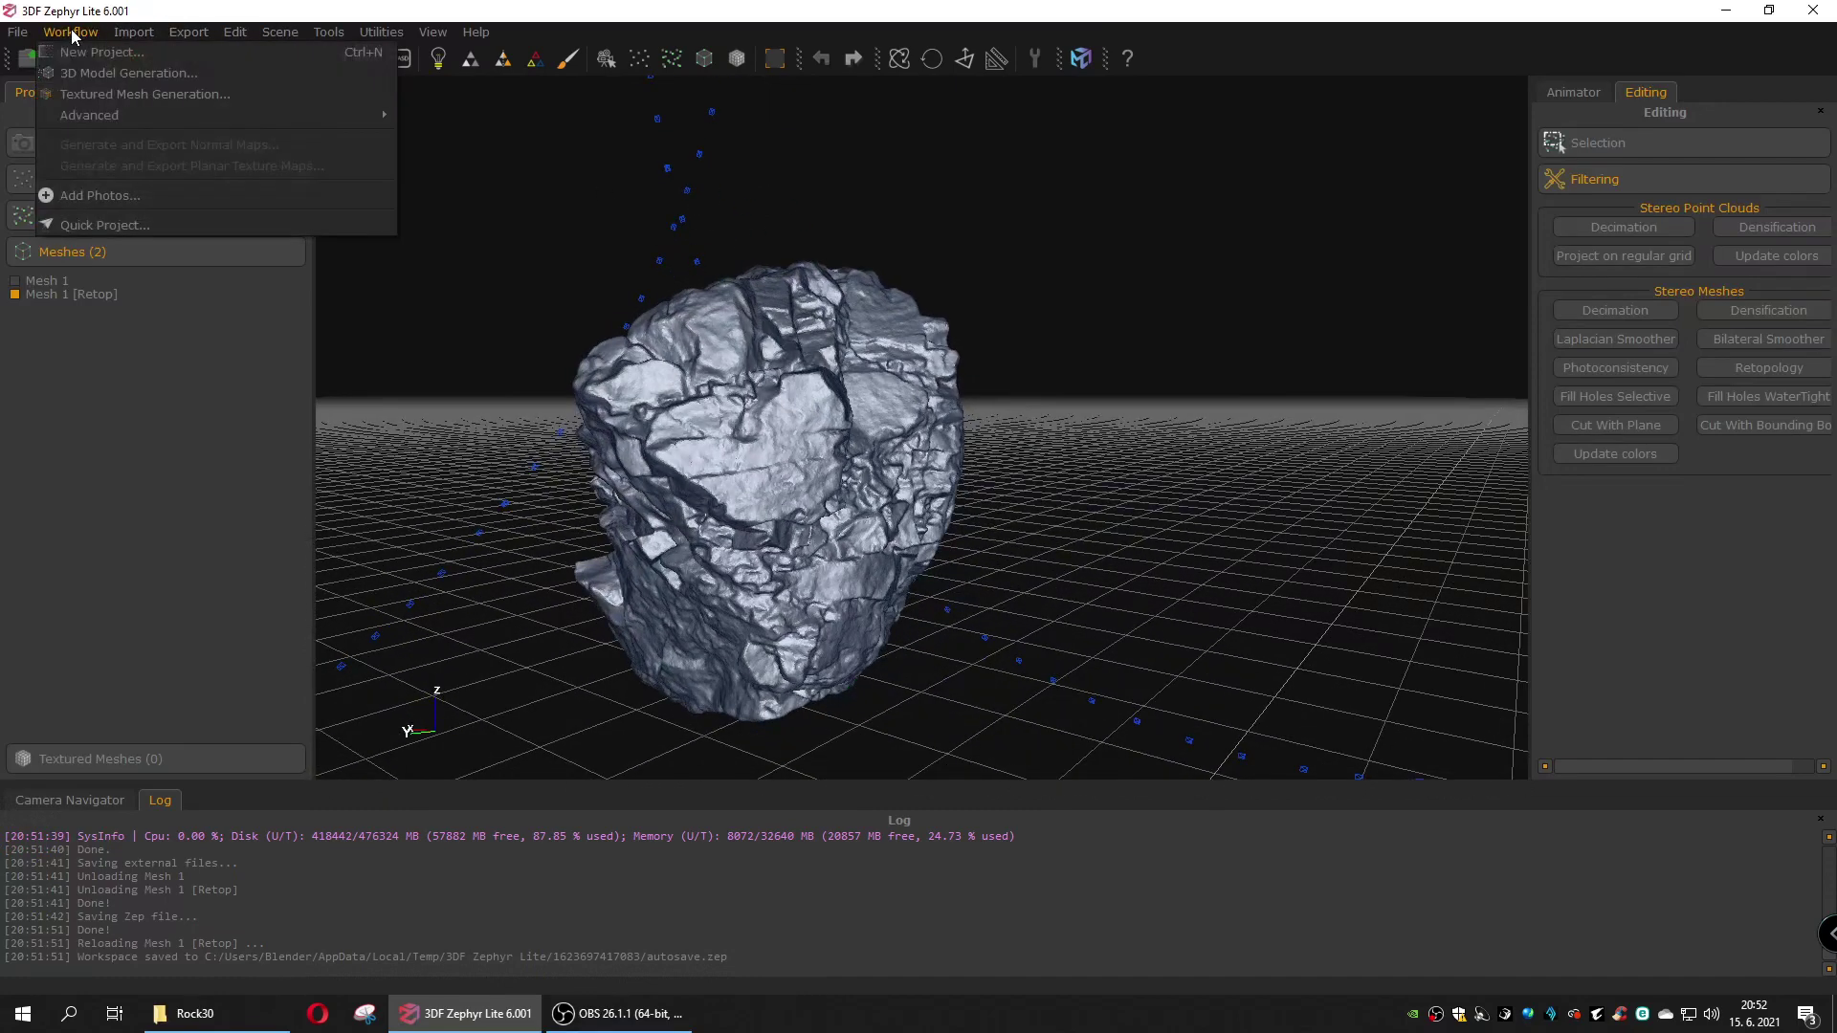
click(149, 94)
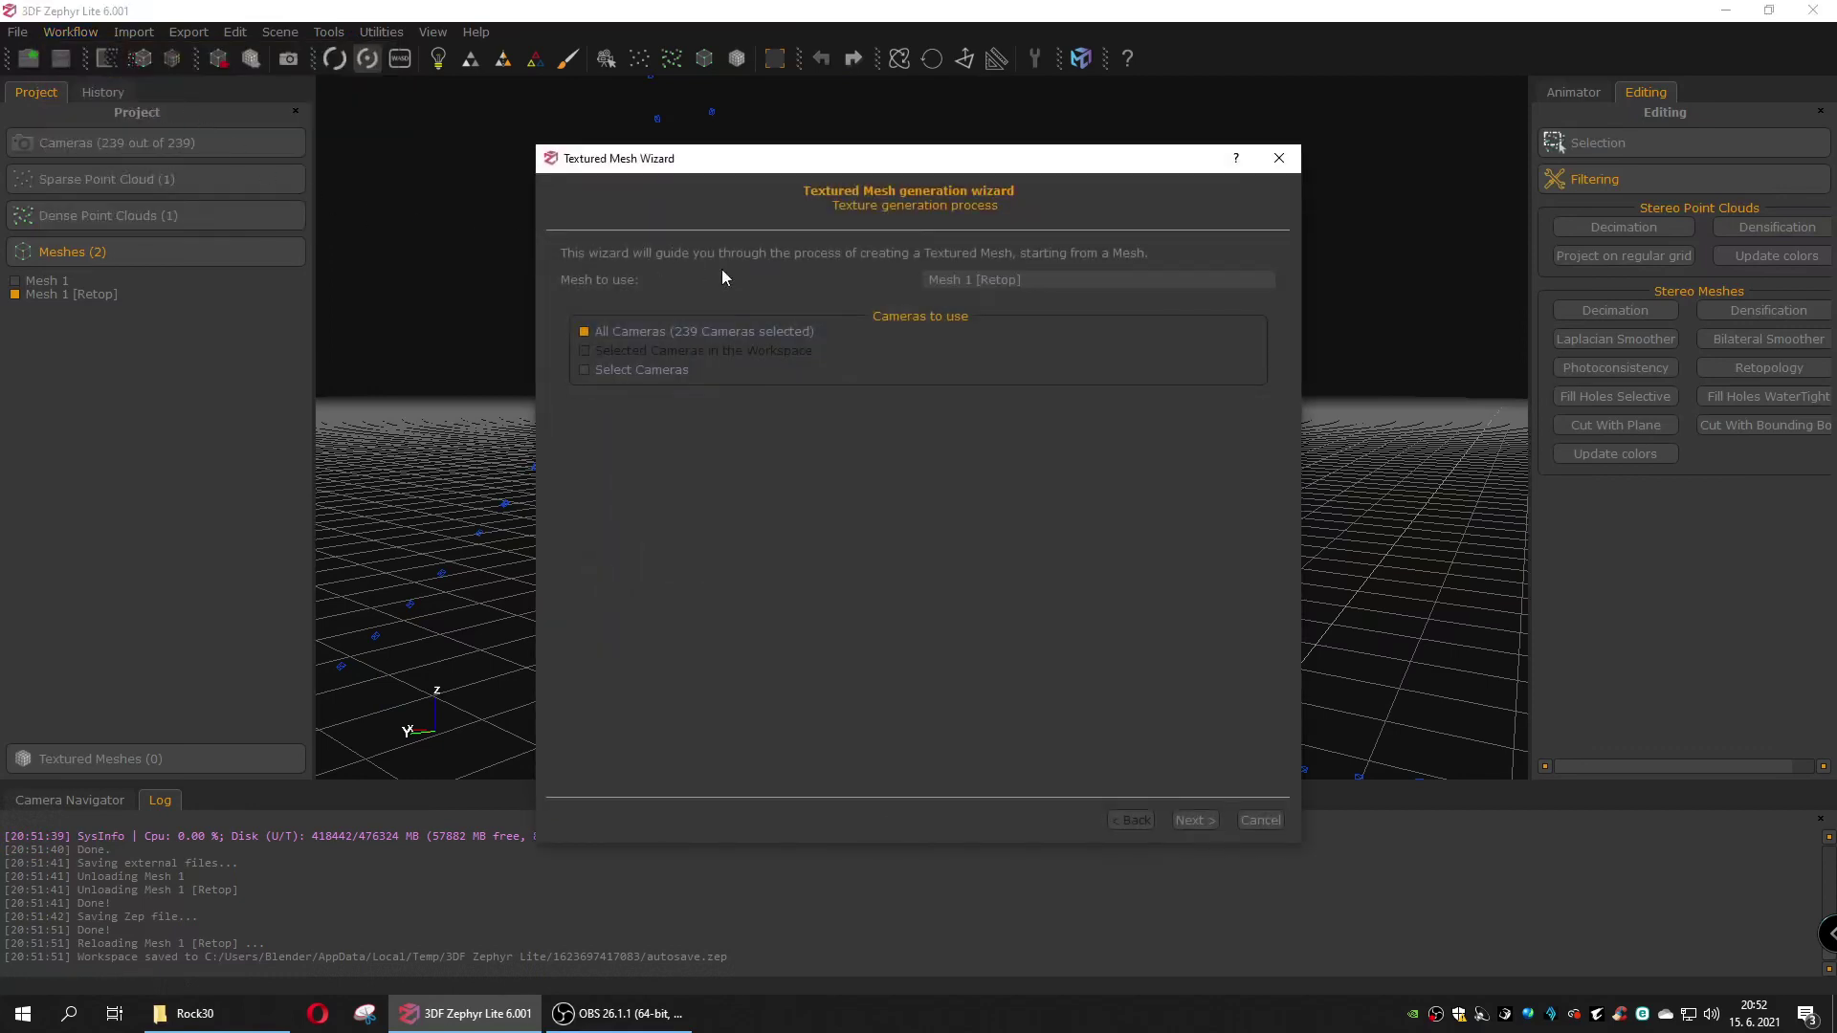
click(950, 283)
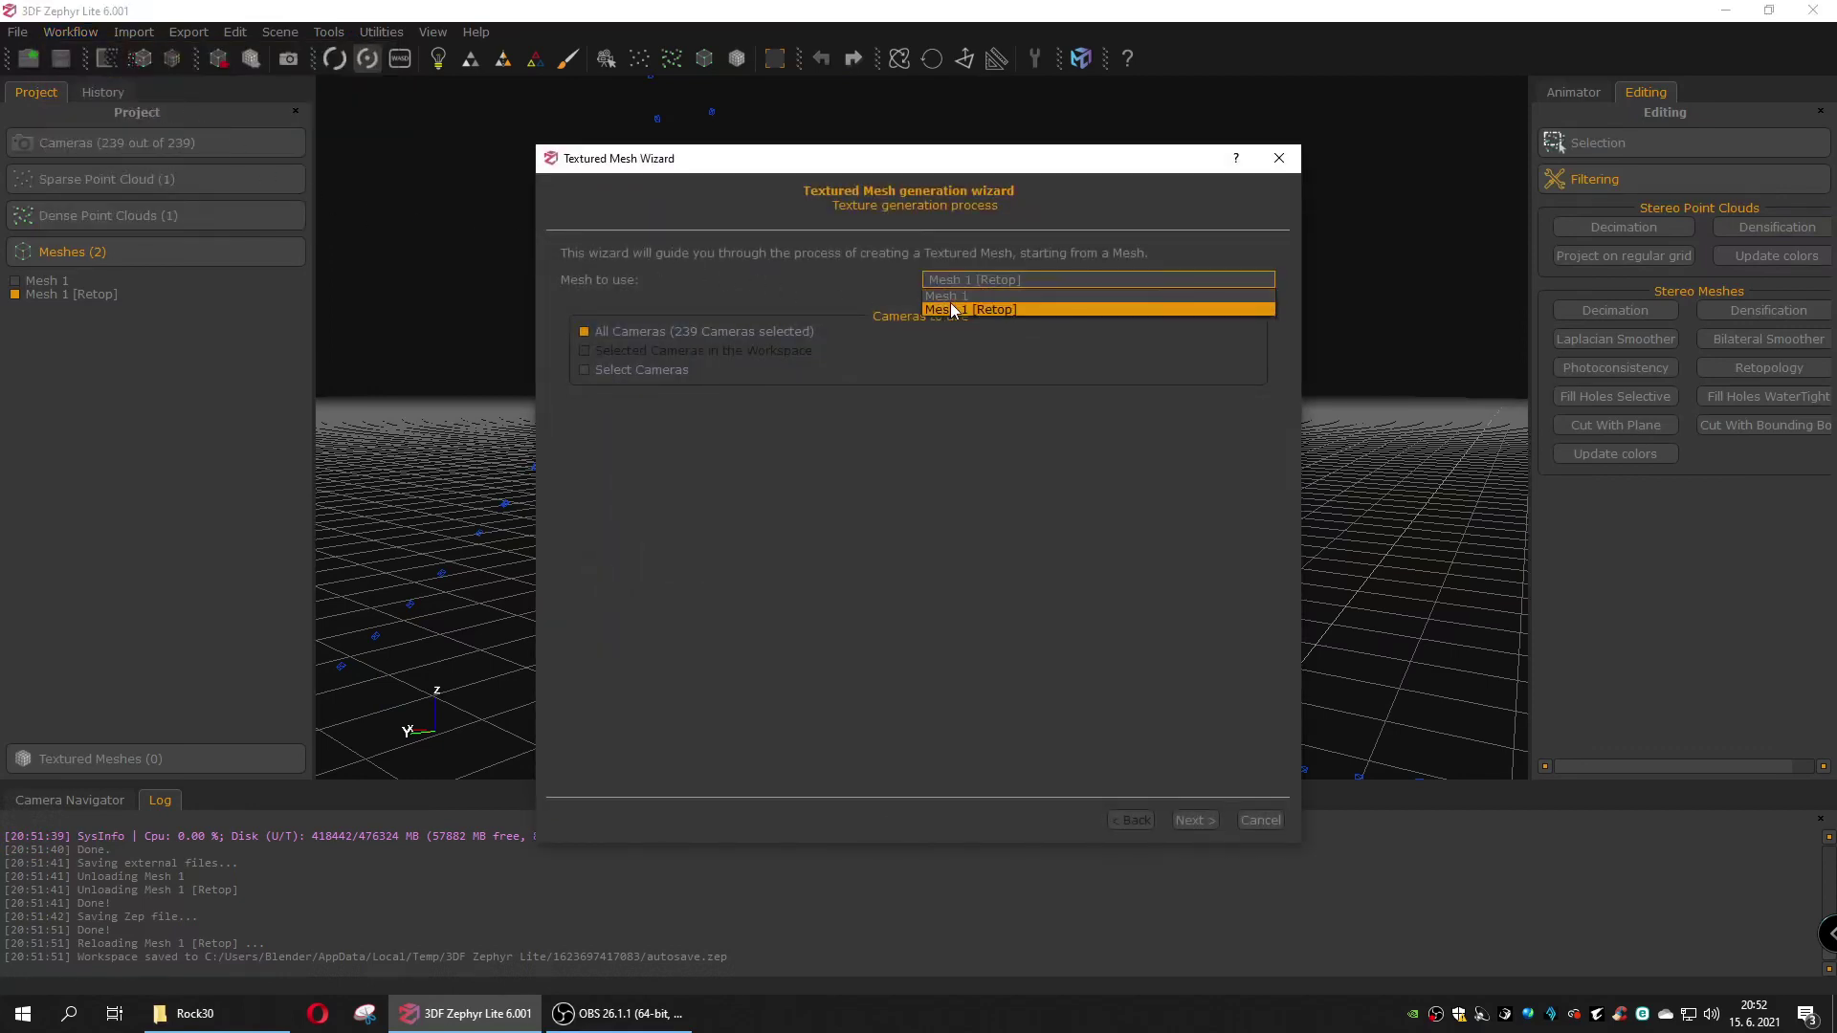
click(950, 308)
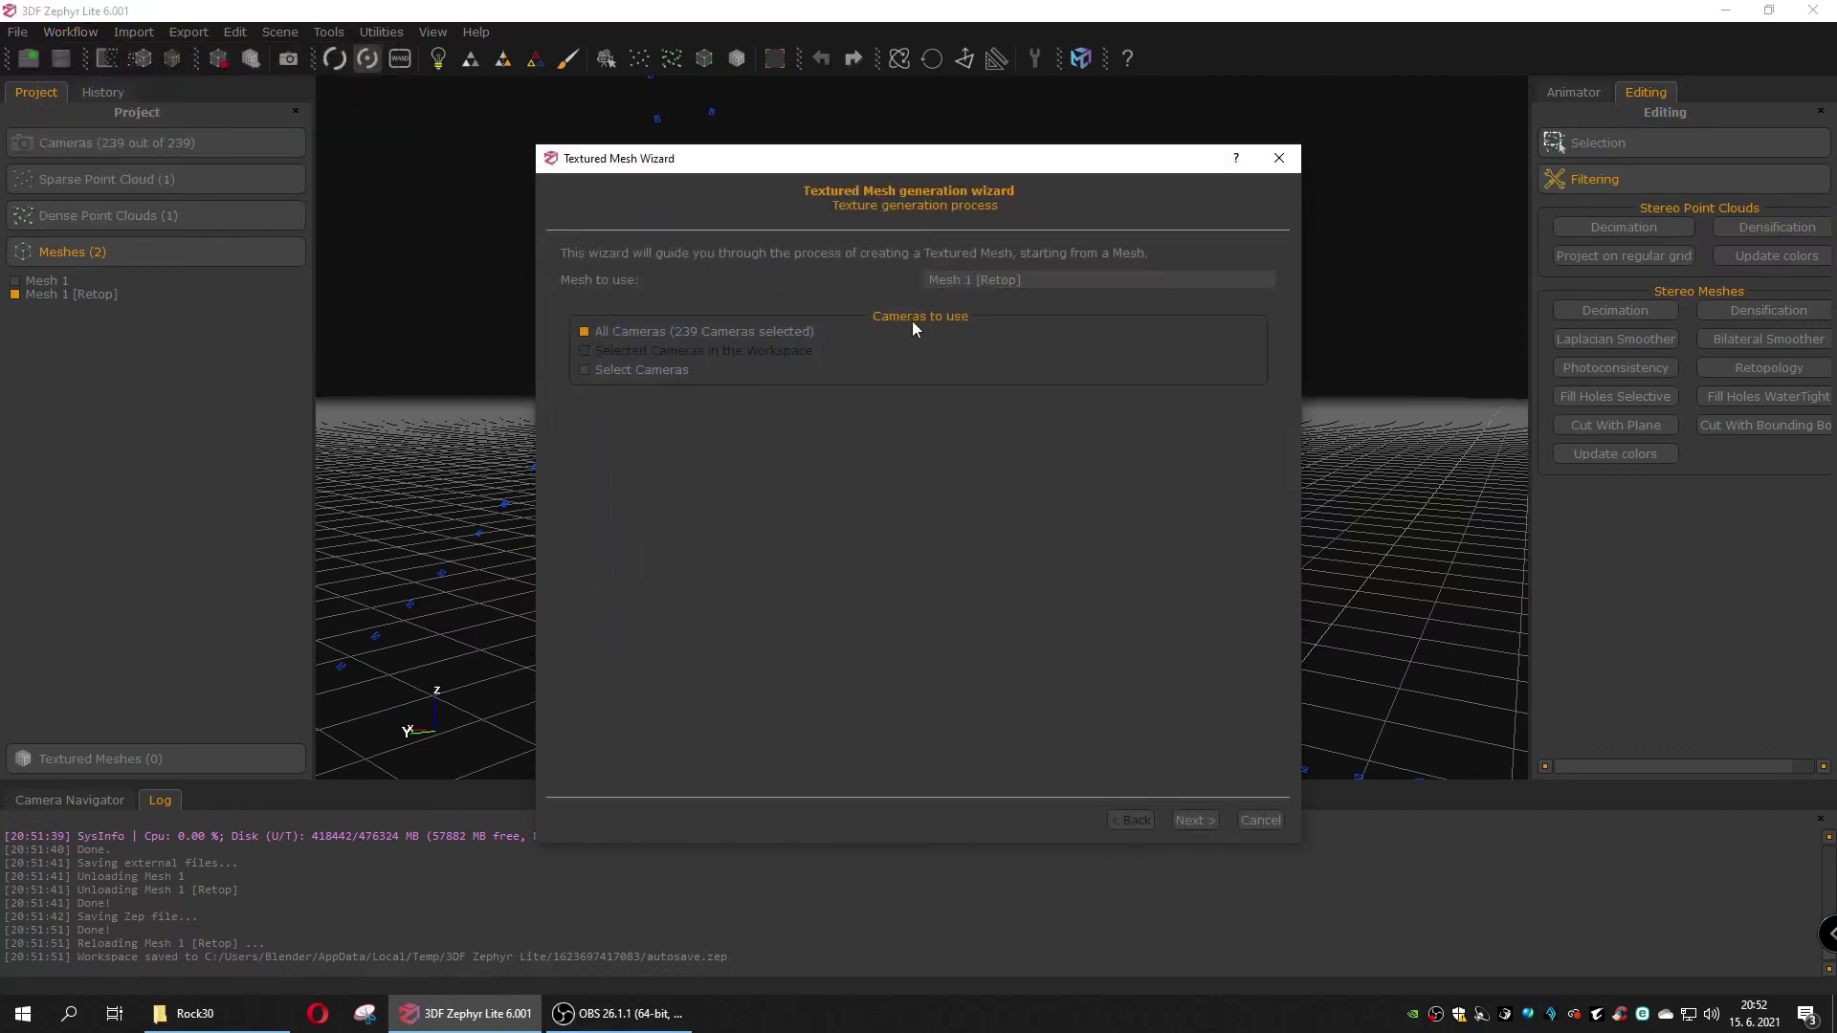
click(1188, 823)
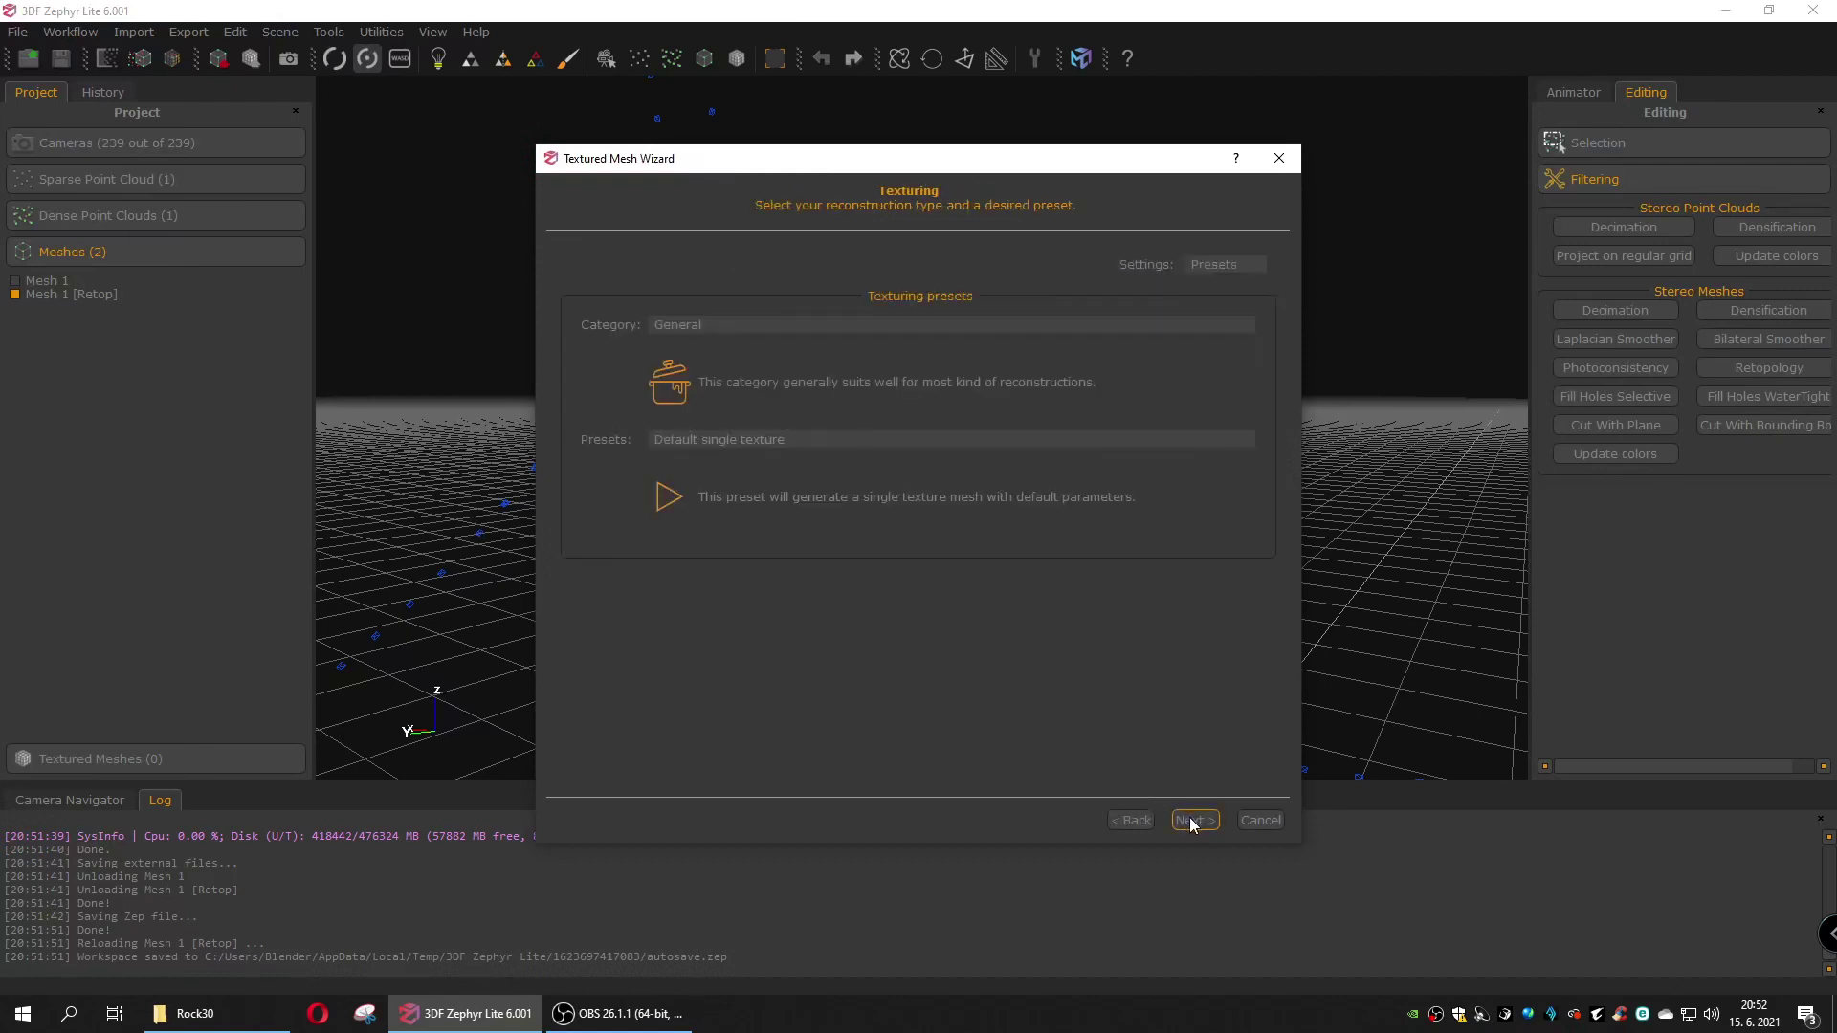
Step: Generate the textured mesh with the General category and High details preset, and inspect the textured rock from several sides
click(812, 322)
click(813, 323)
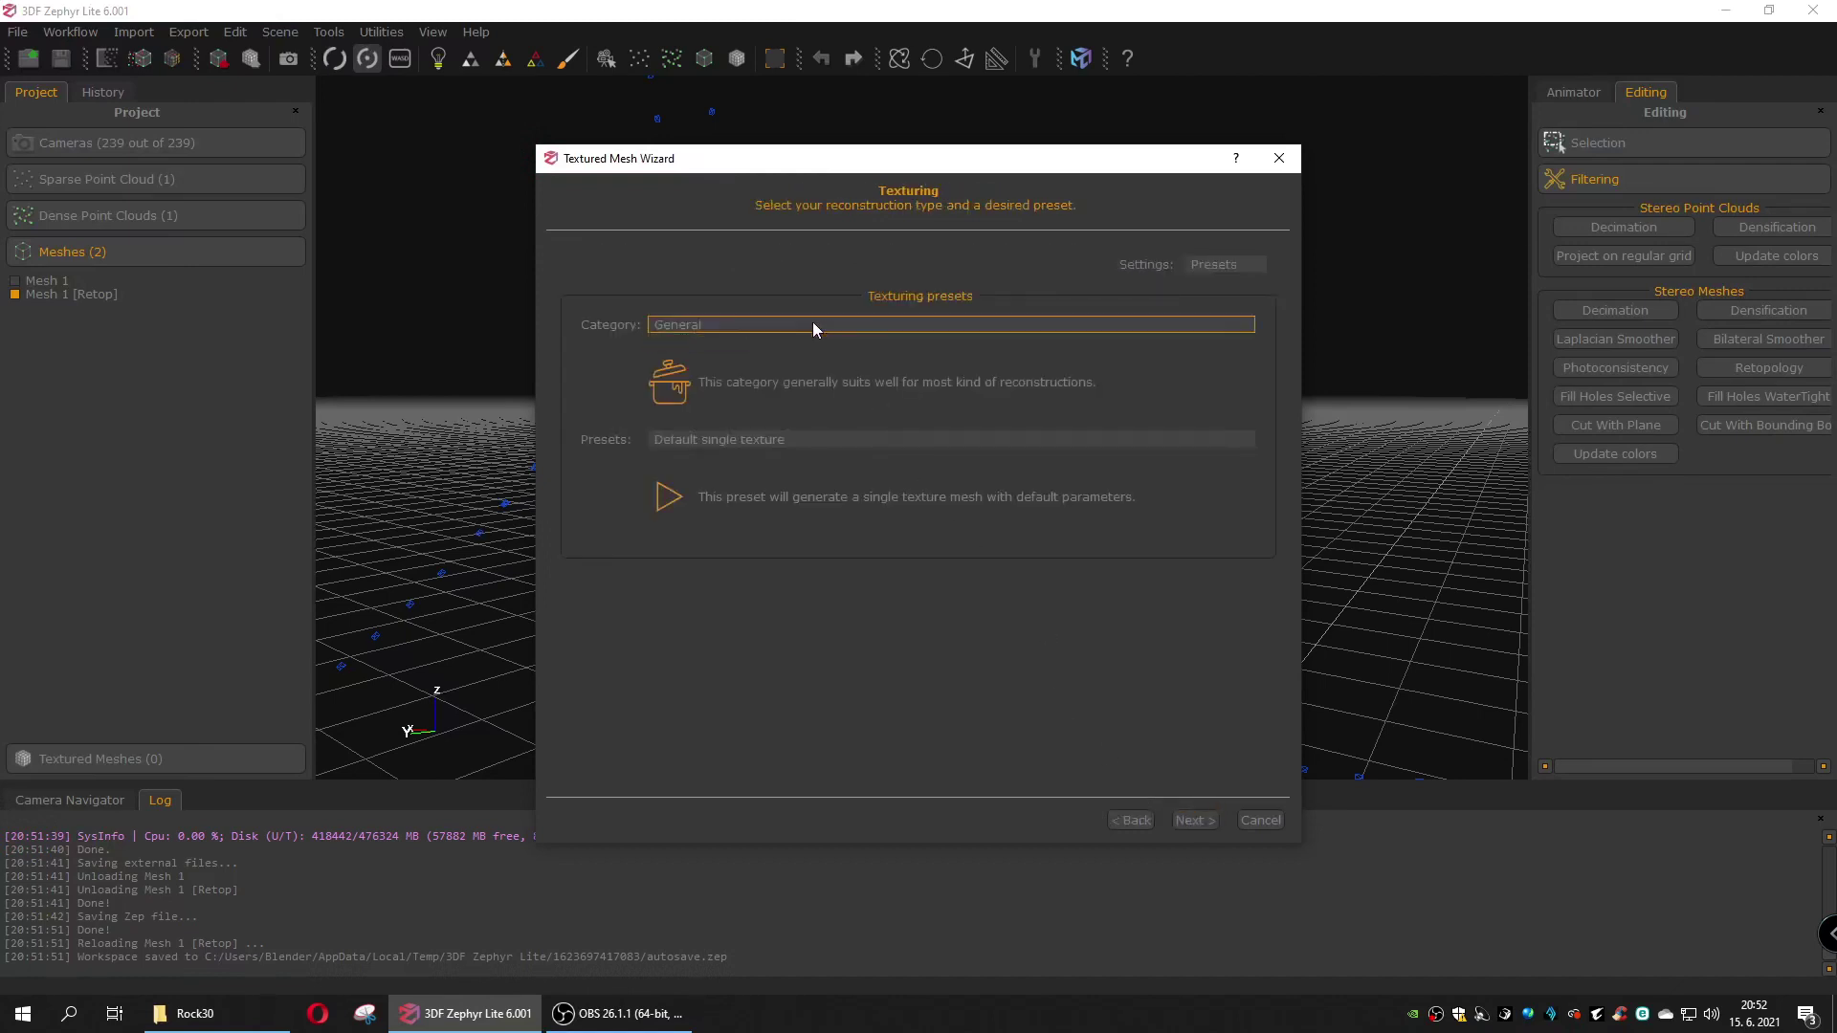
click(737, 436)
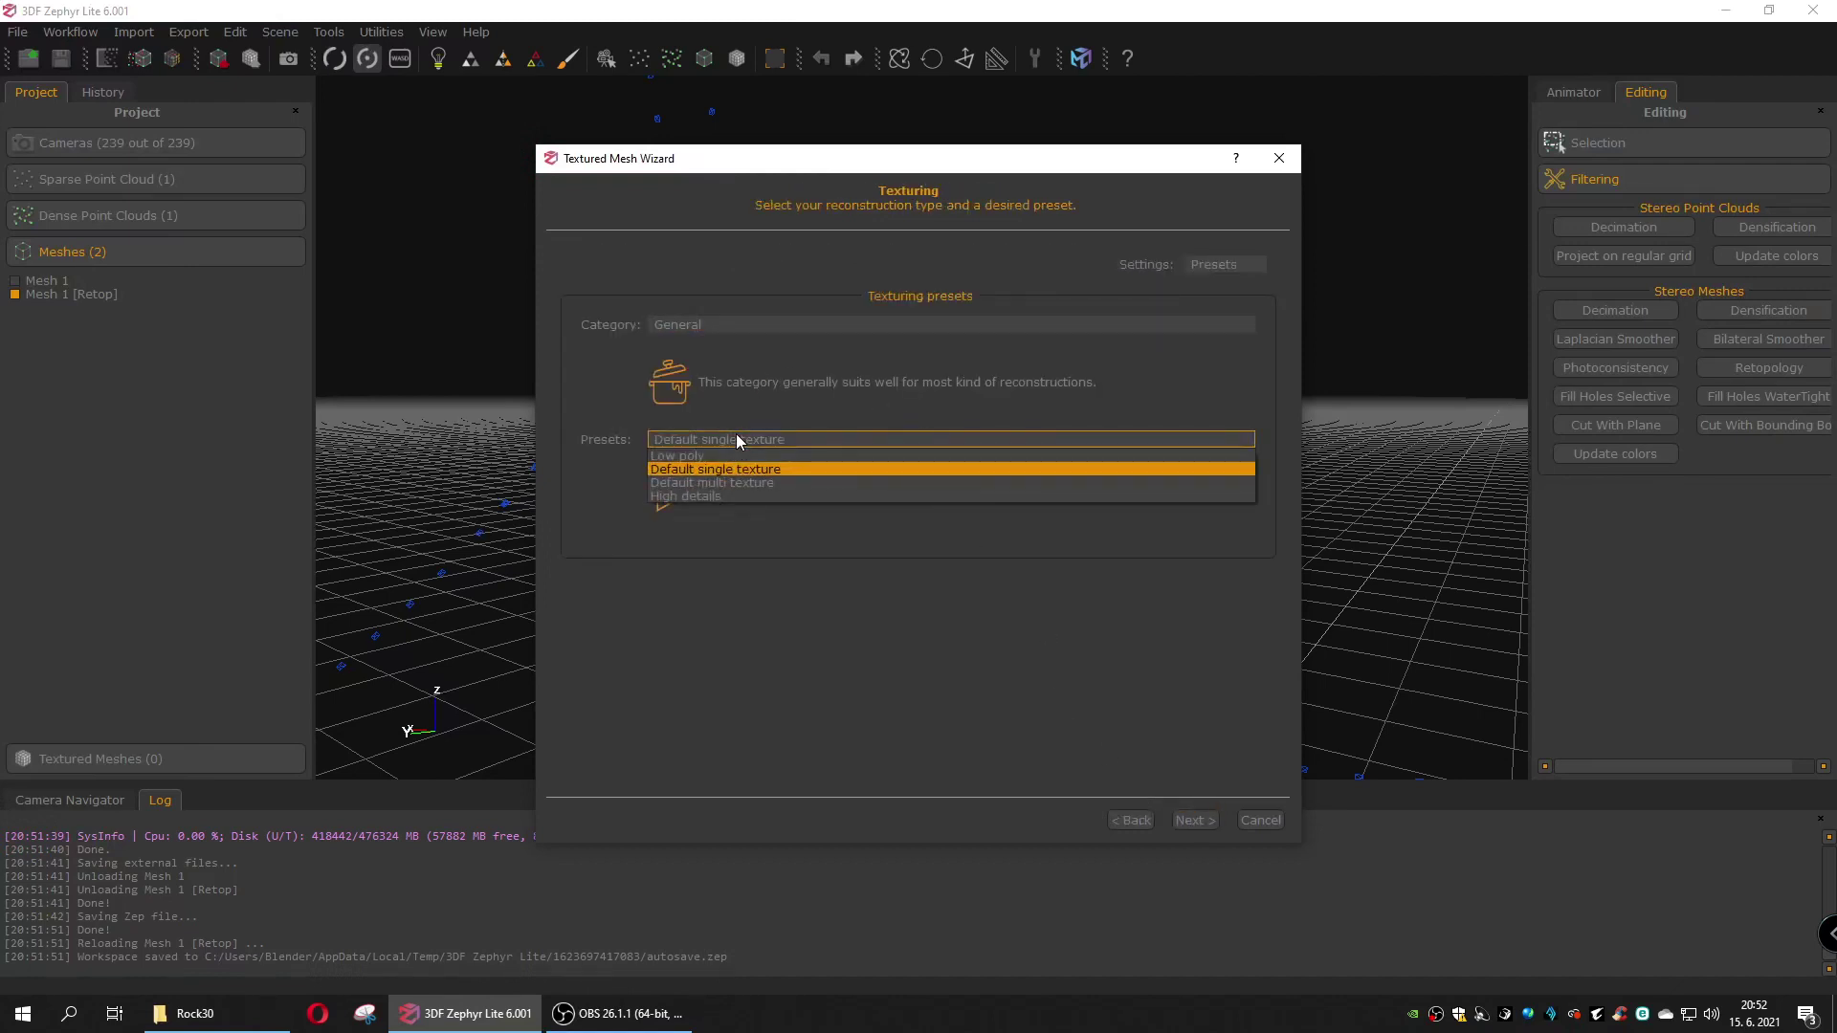
click(691, 497)
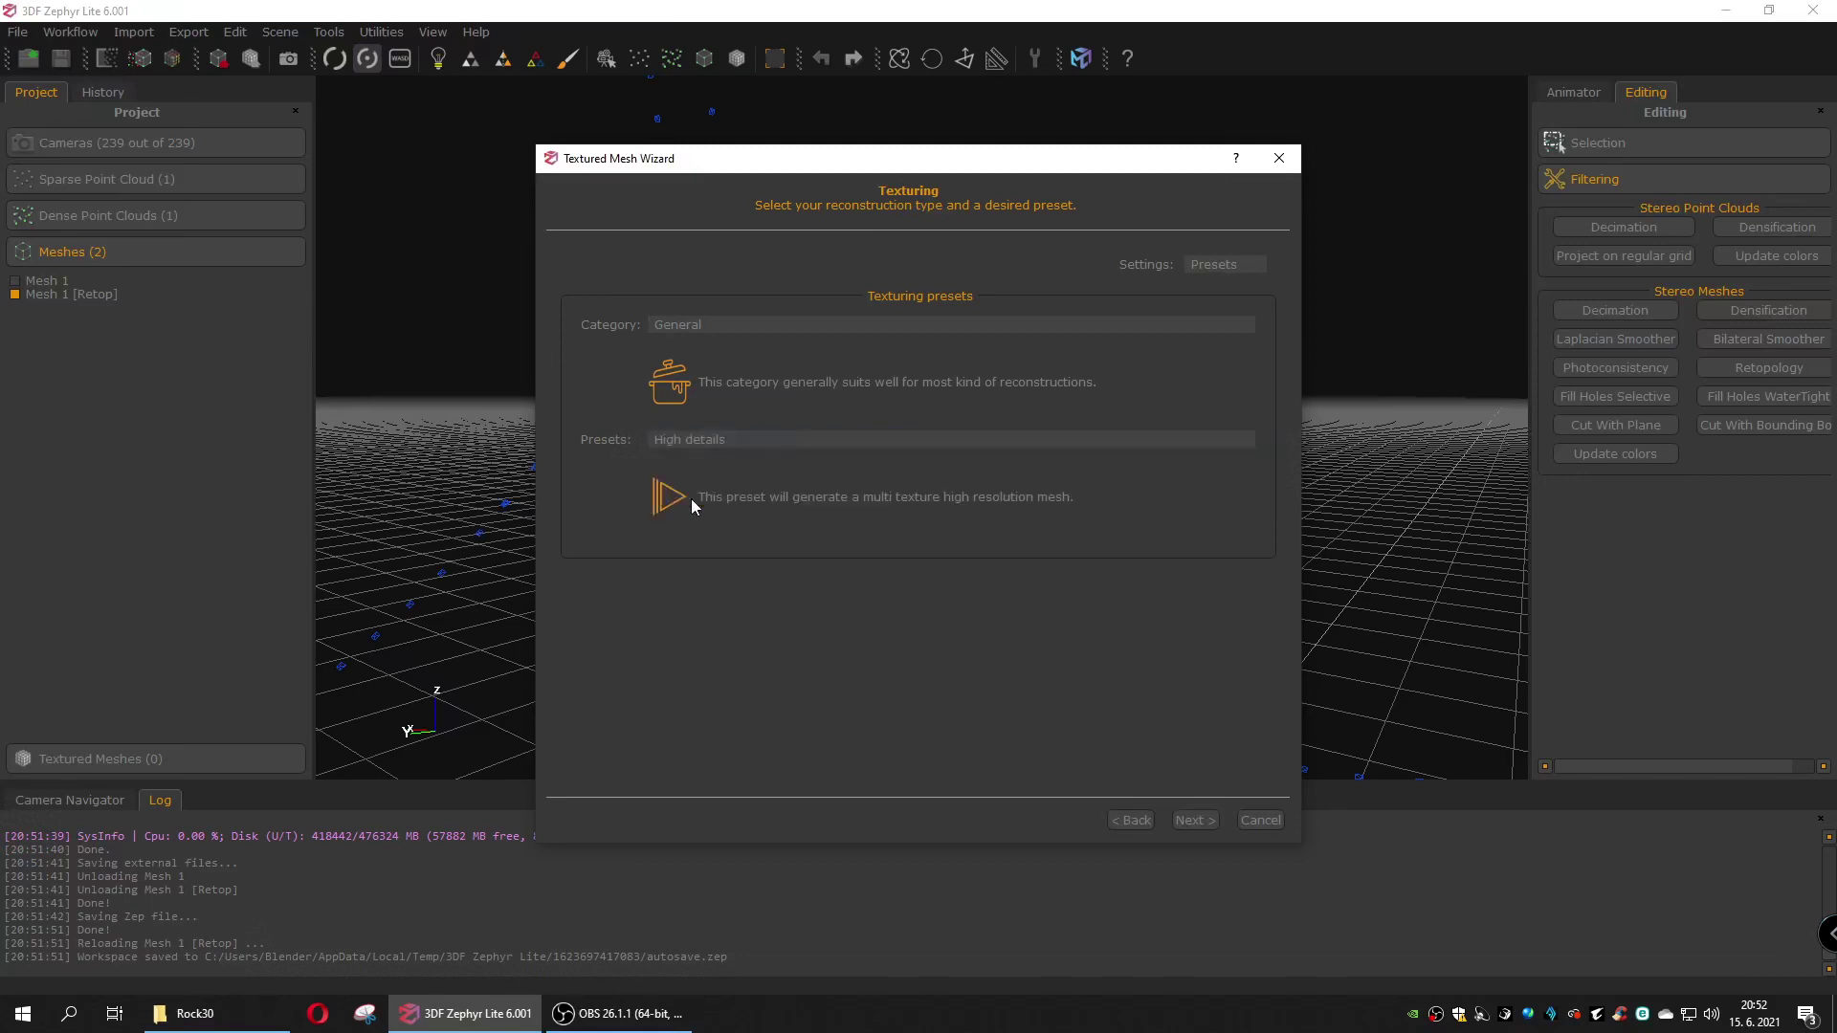
click(1190, 824)
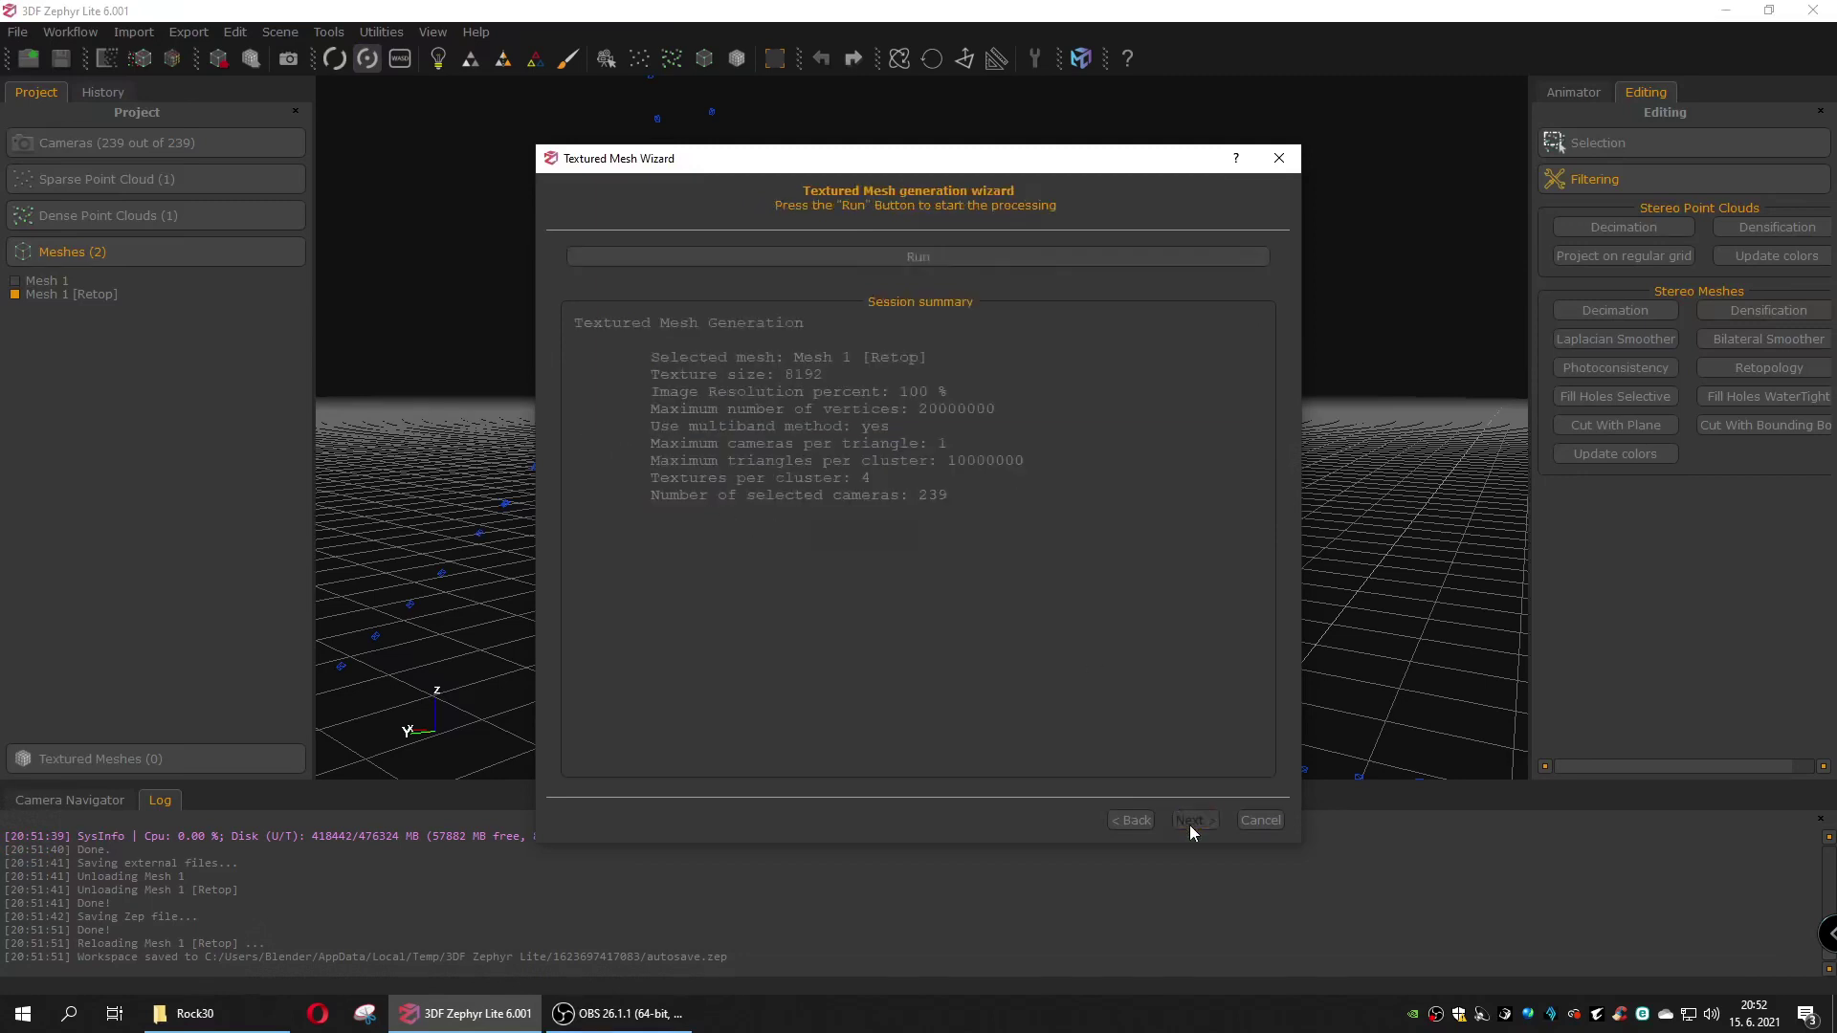
click(907, 261)
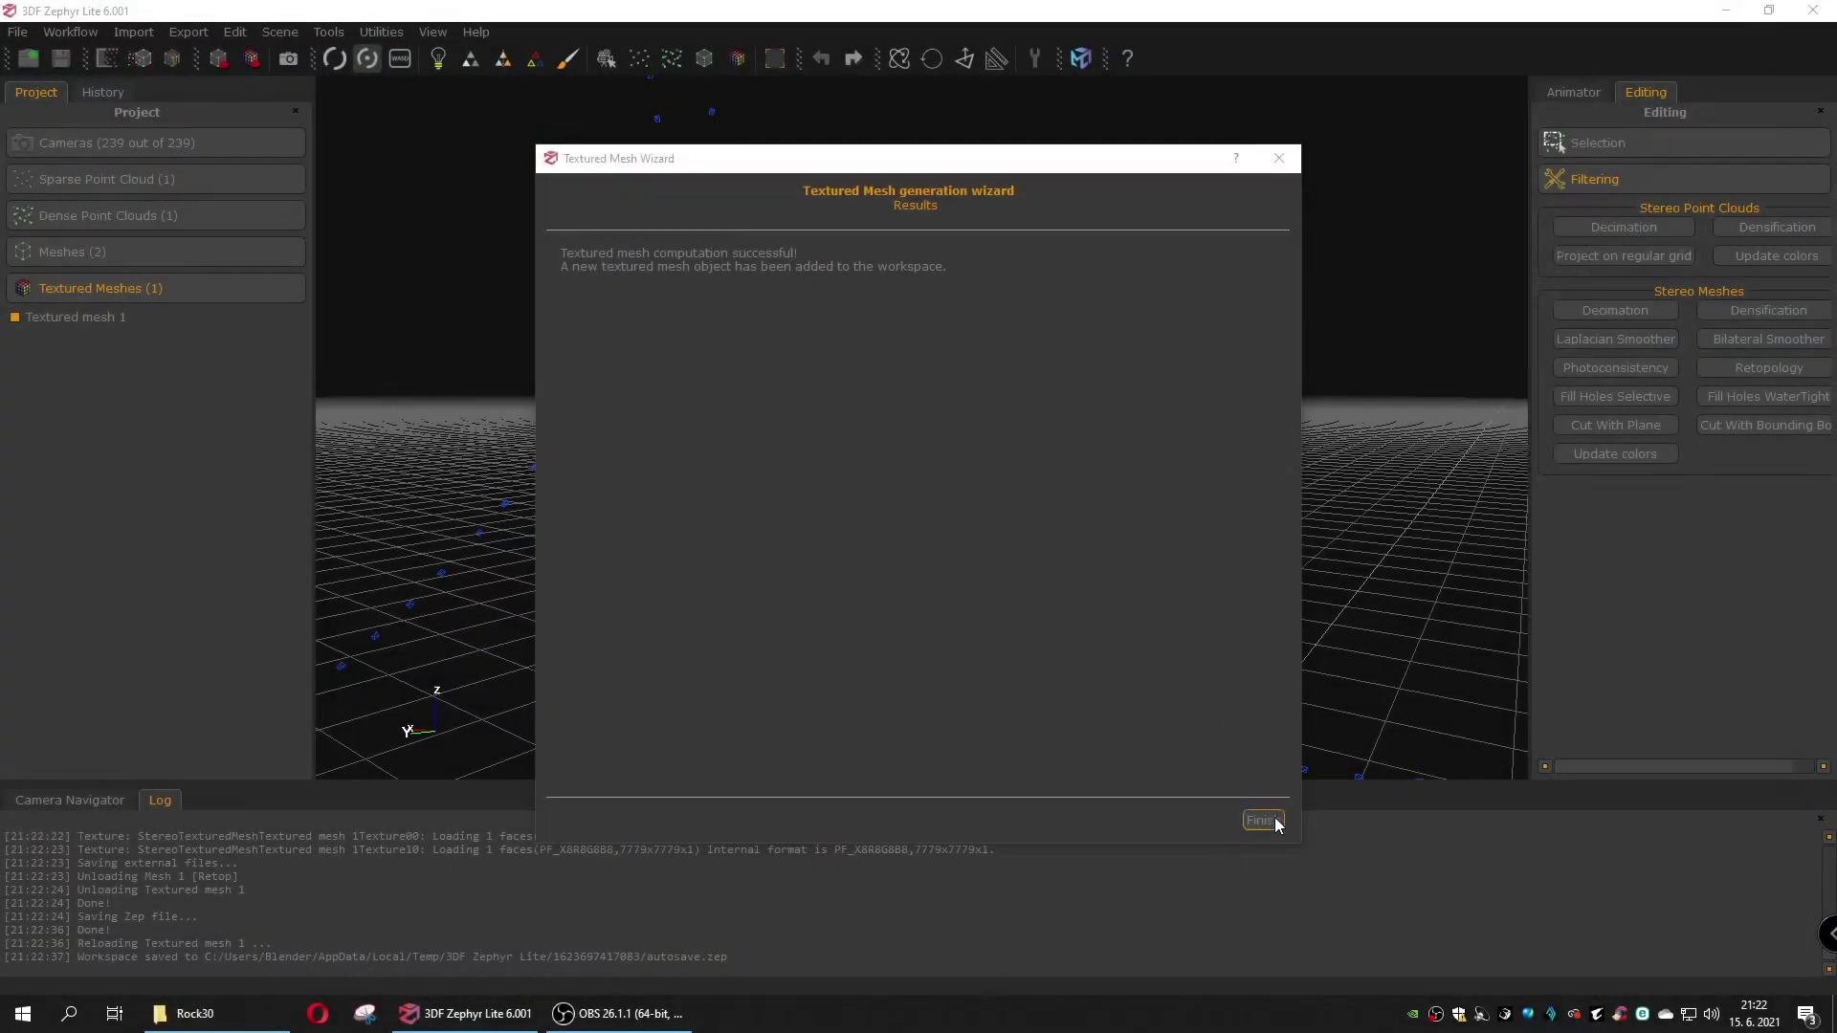
click(1262, 820)
drag(900, 629, 868, 650)
drag(1081, 590, 867, 598)
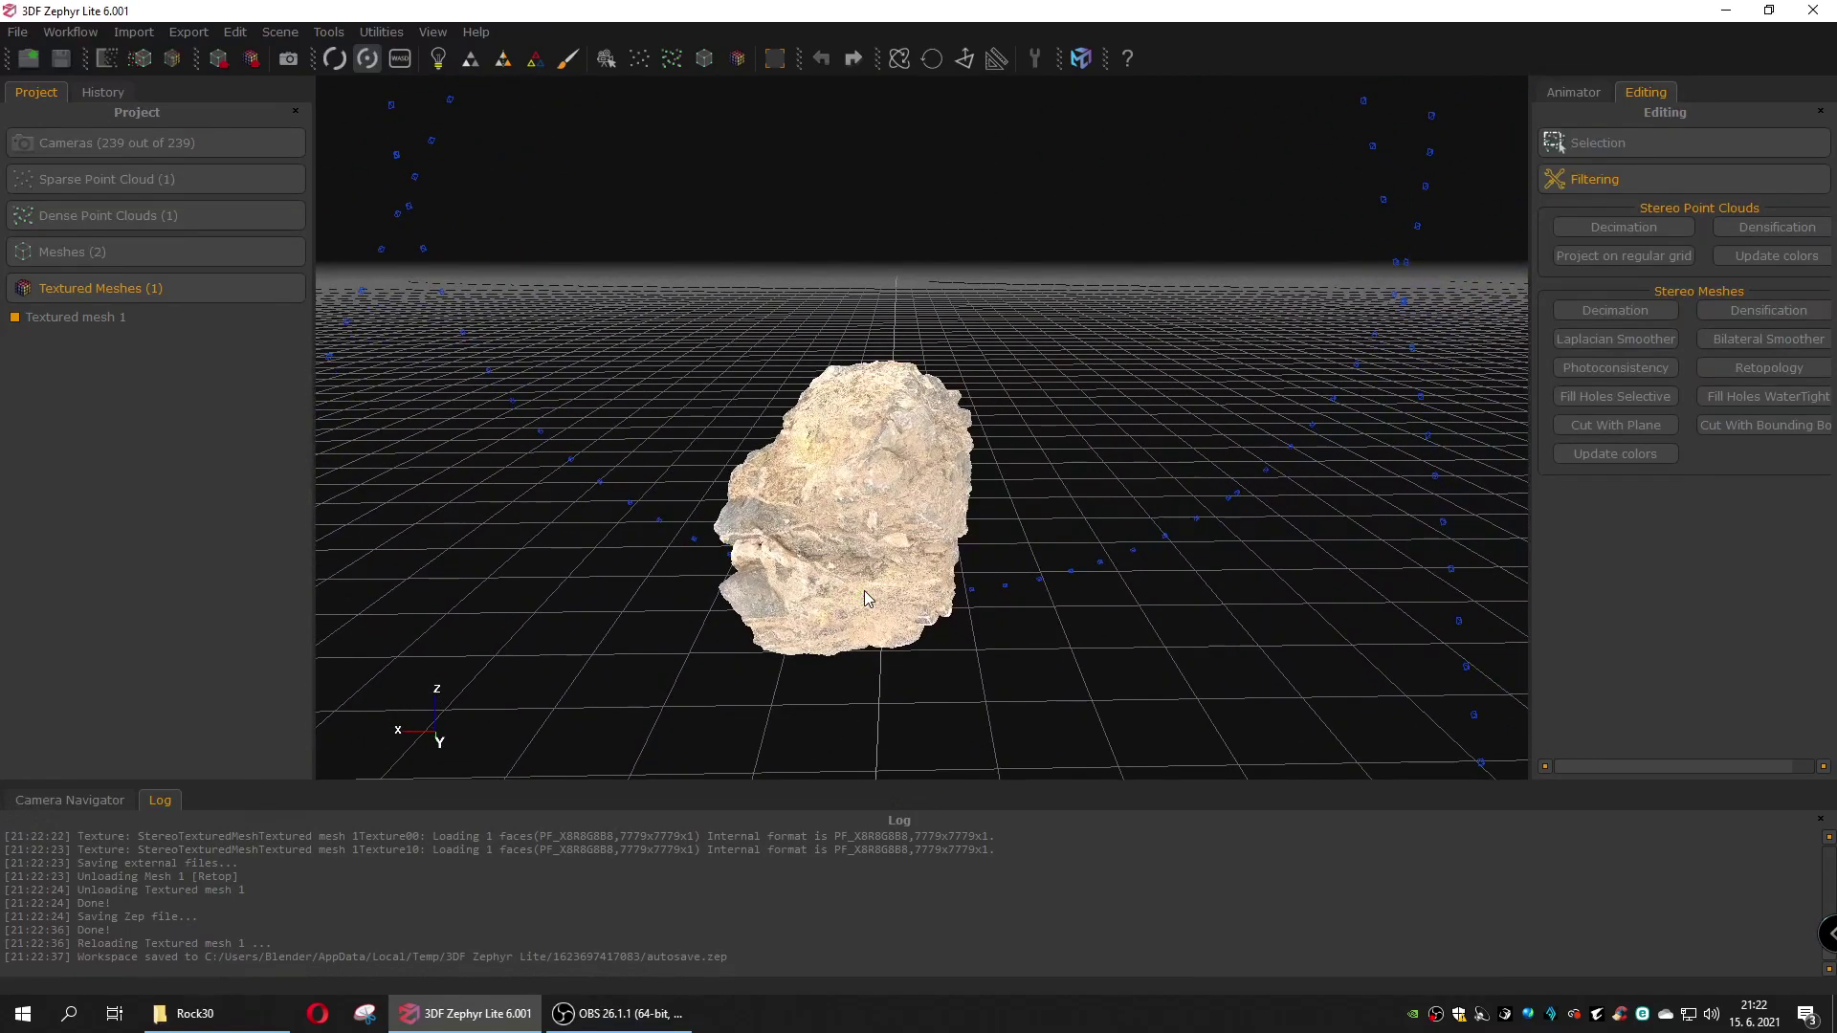
drag(805, 672, 826, 623)
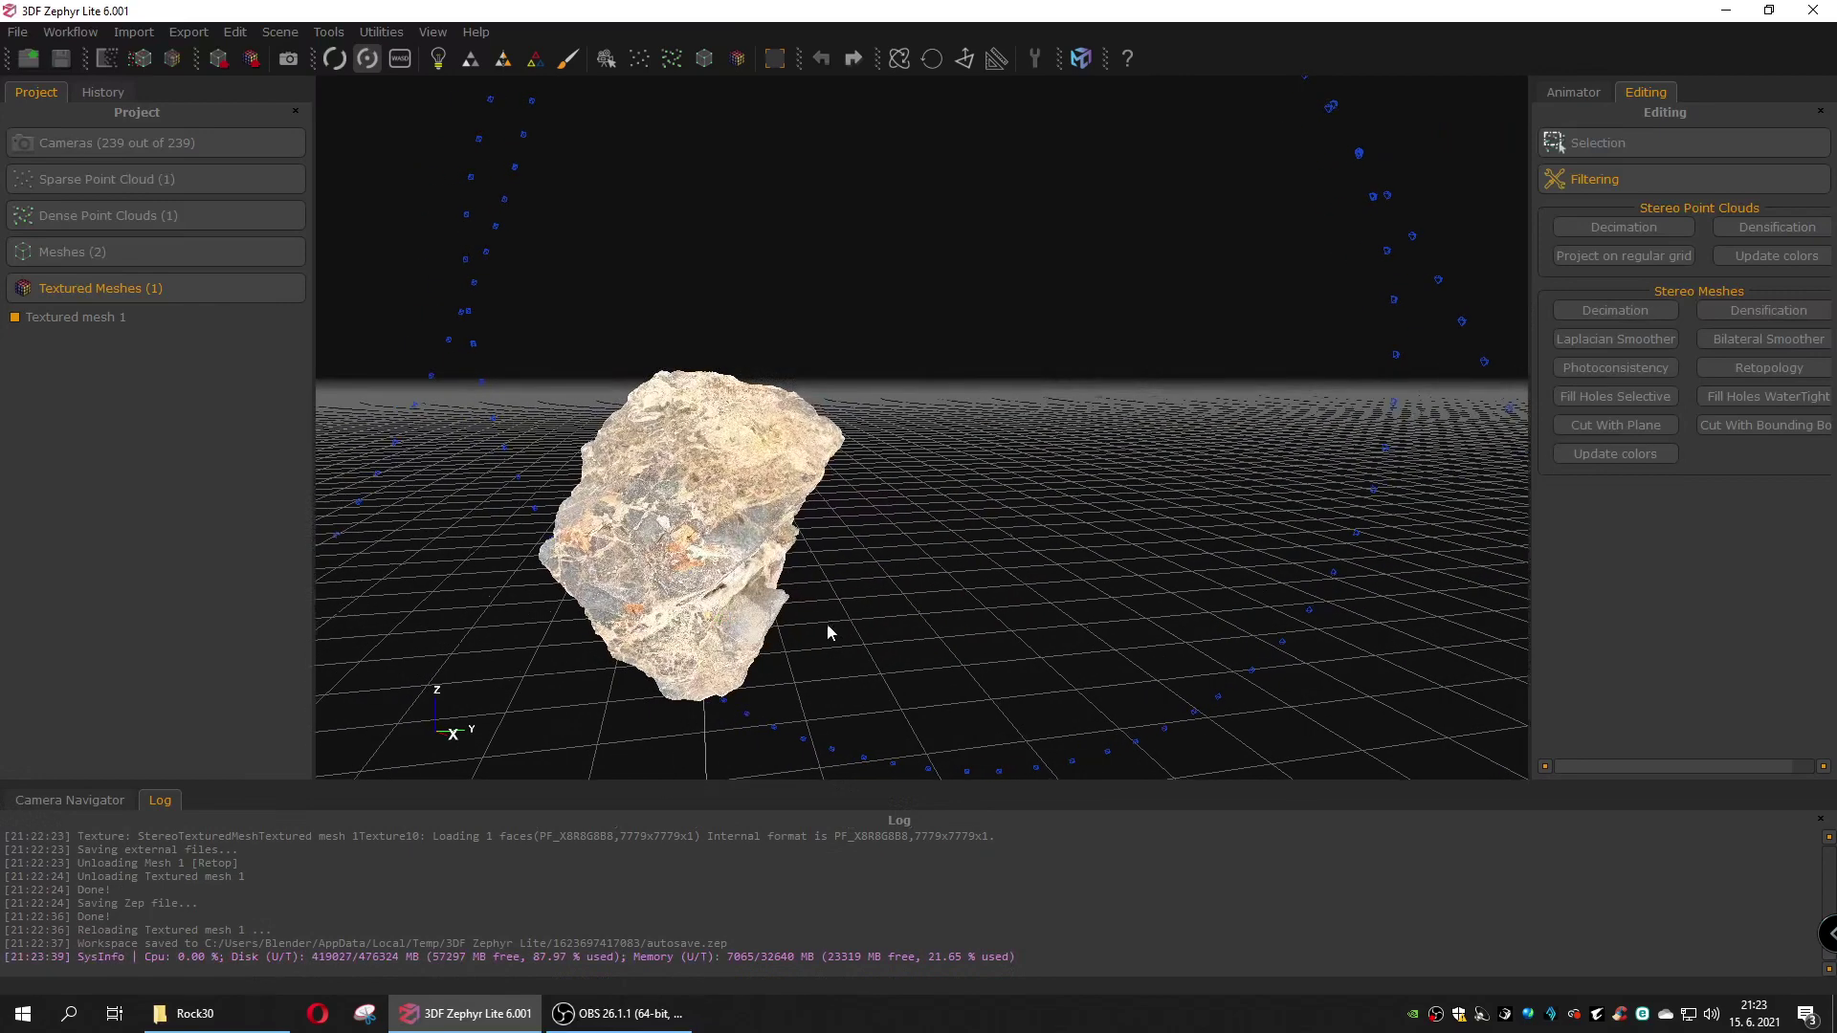
Step: Export Textured mesh 1 in Fbx format to the D:\Rock30 folder under the file name Rock
click(190, 33)
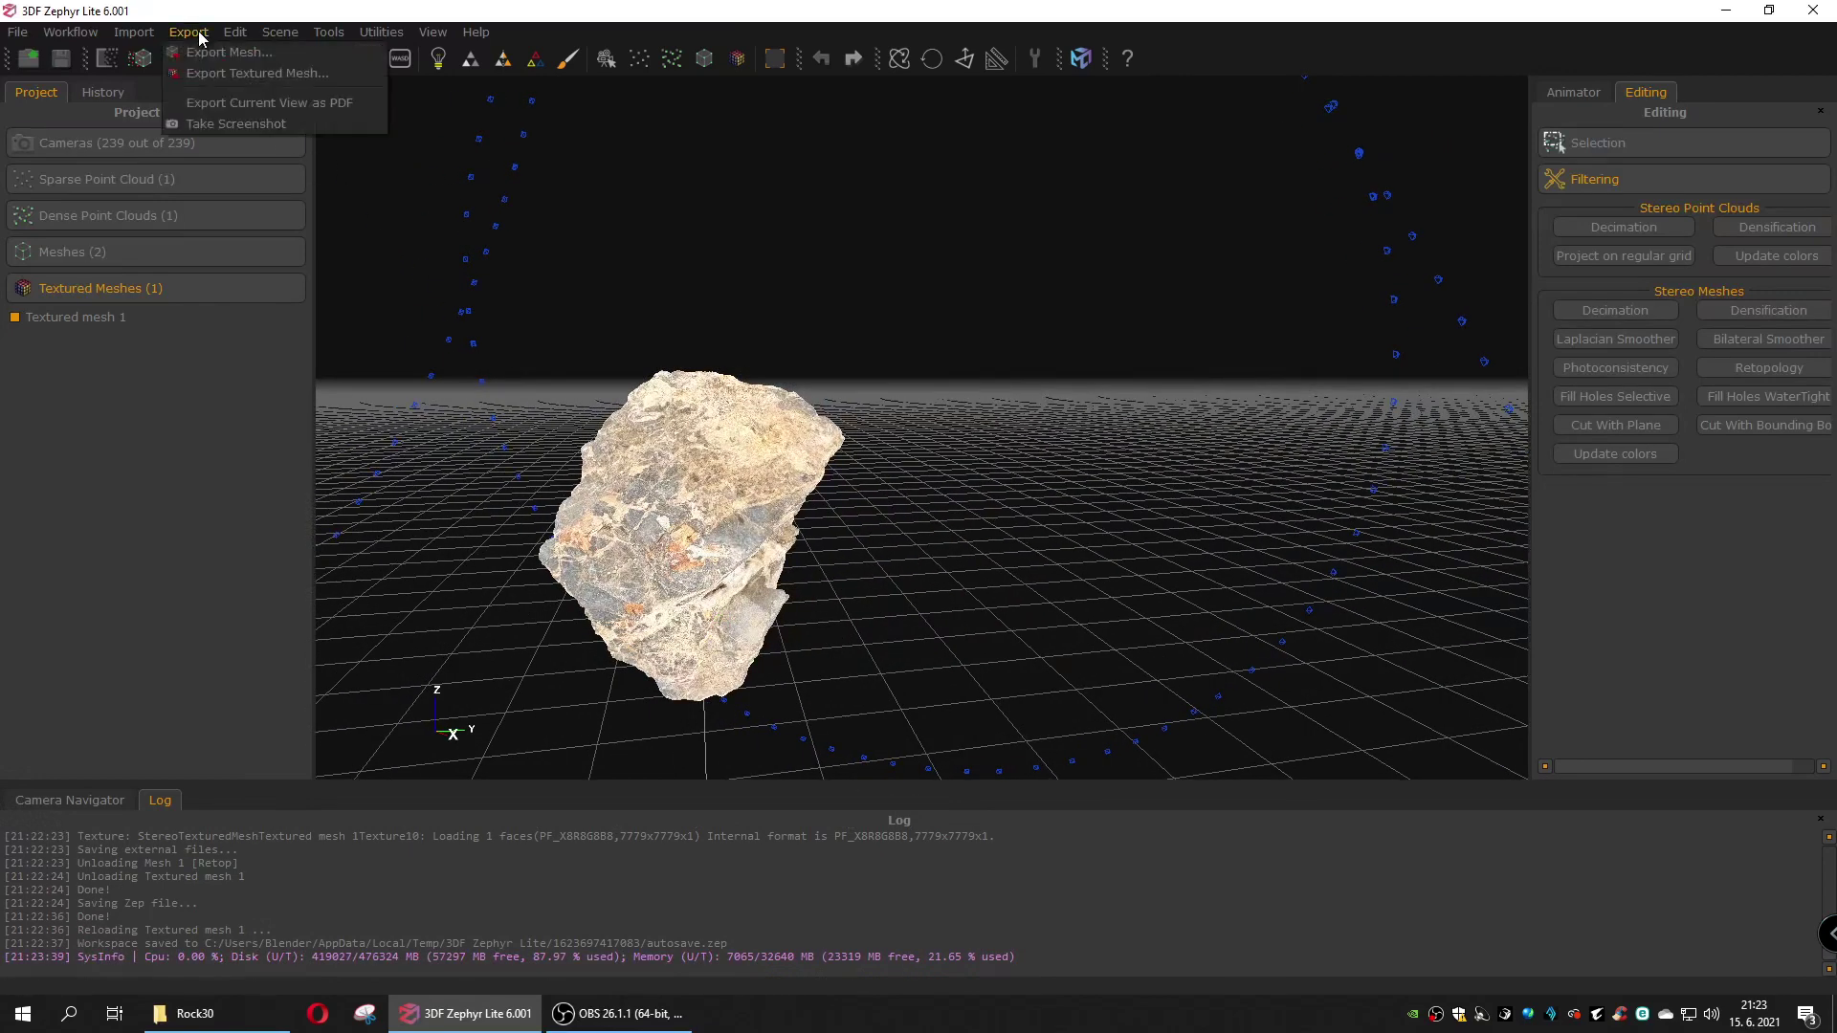
click(251, 75)
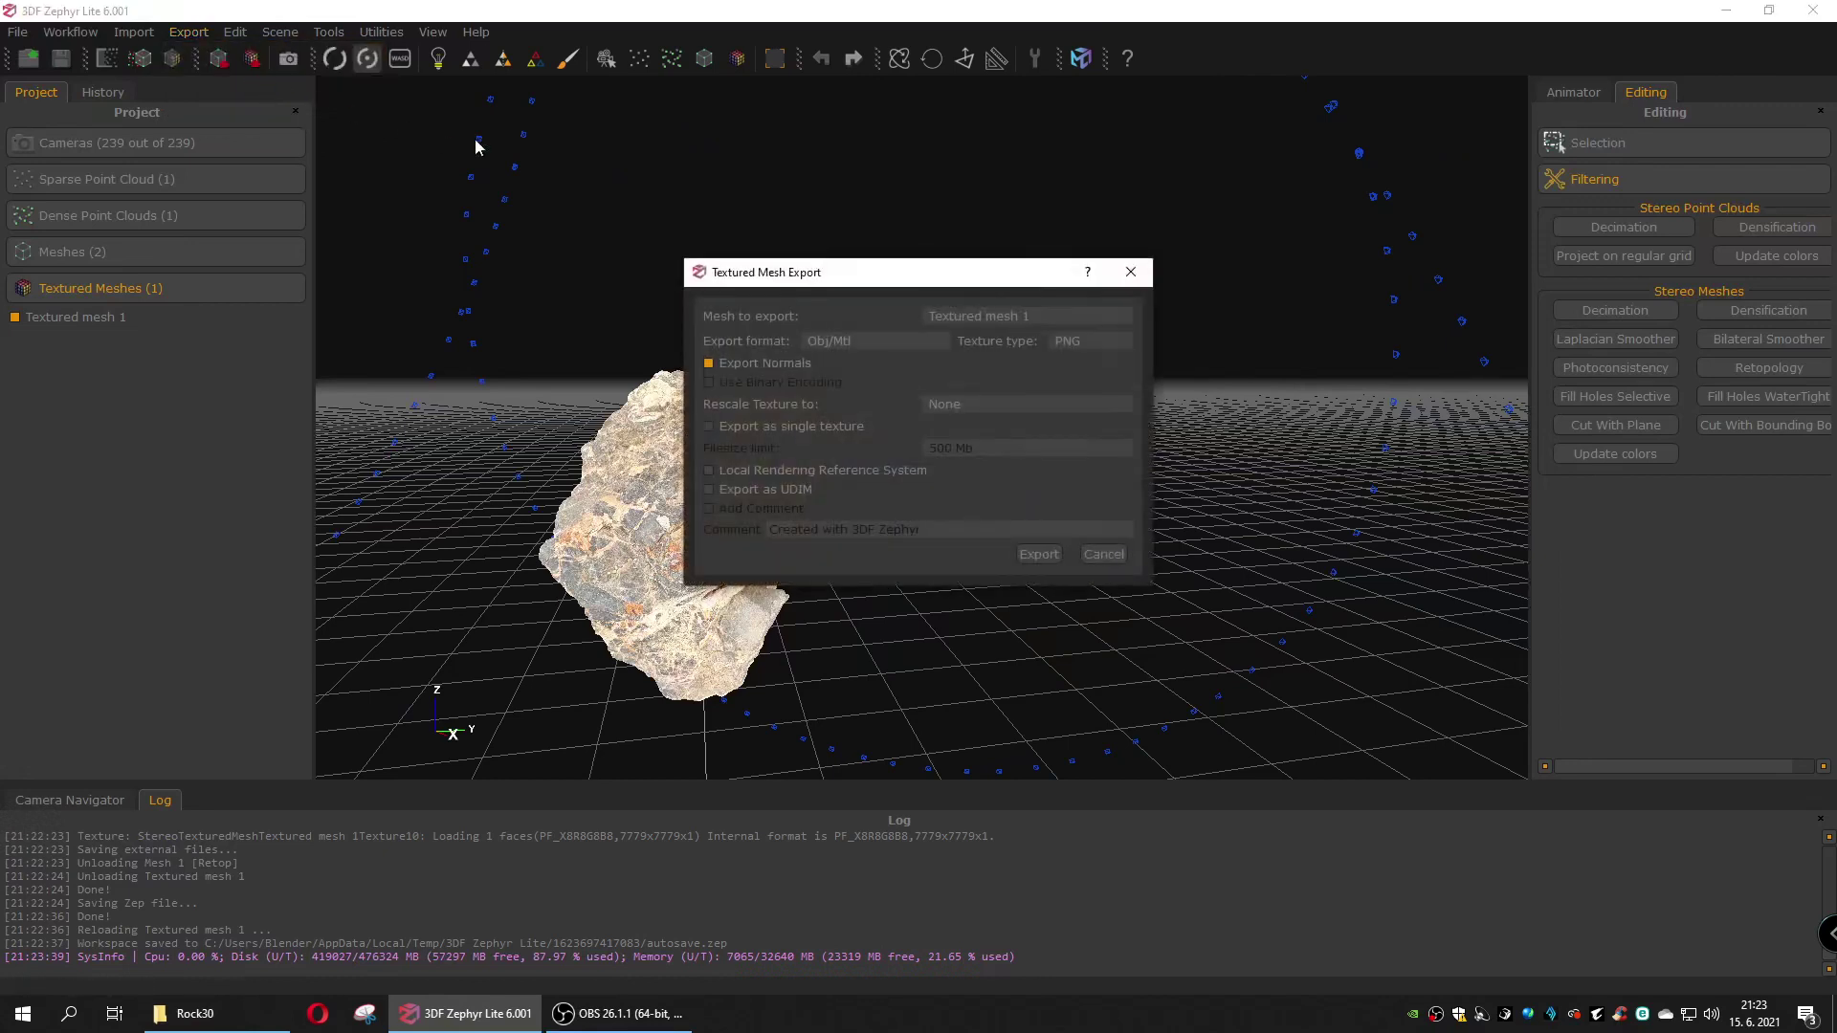
click(876, 342)
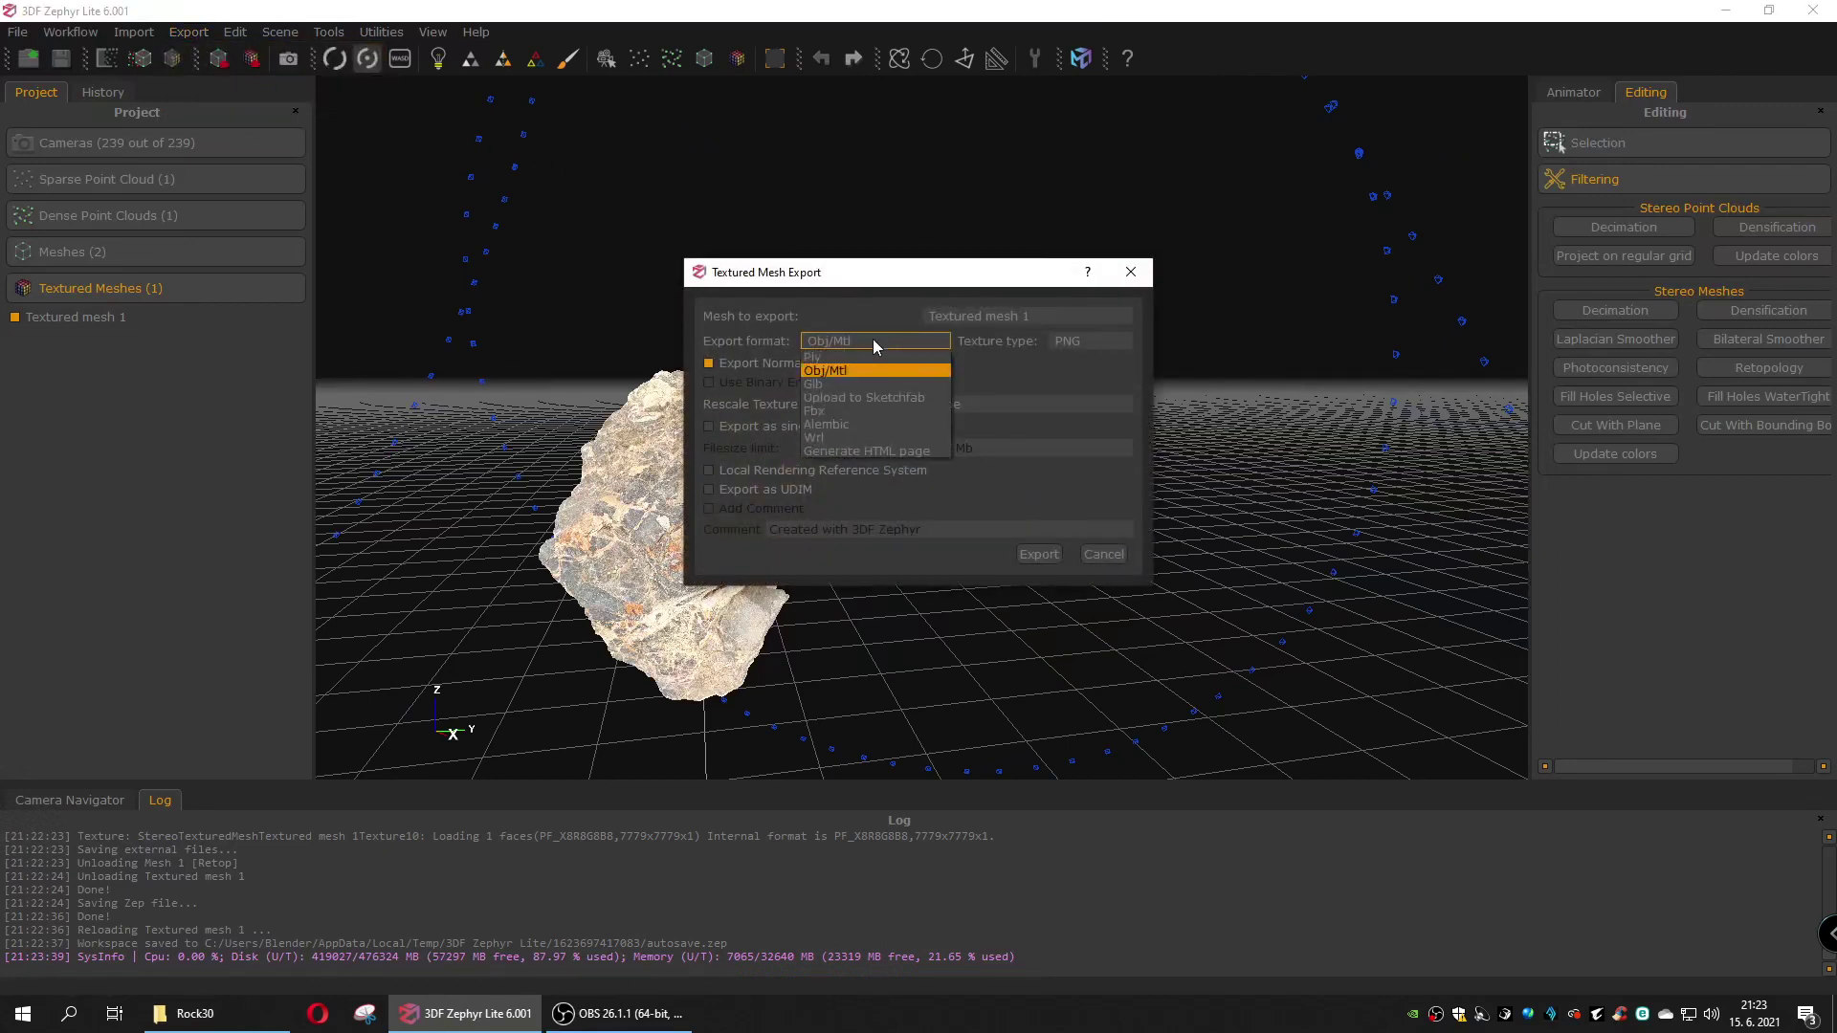
click(818, 411)
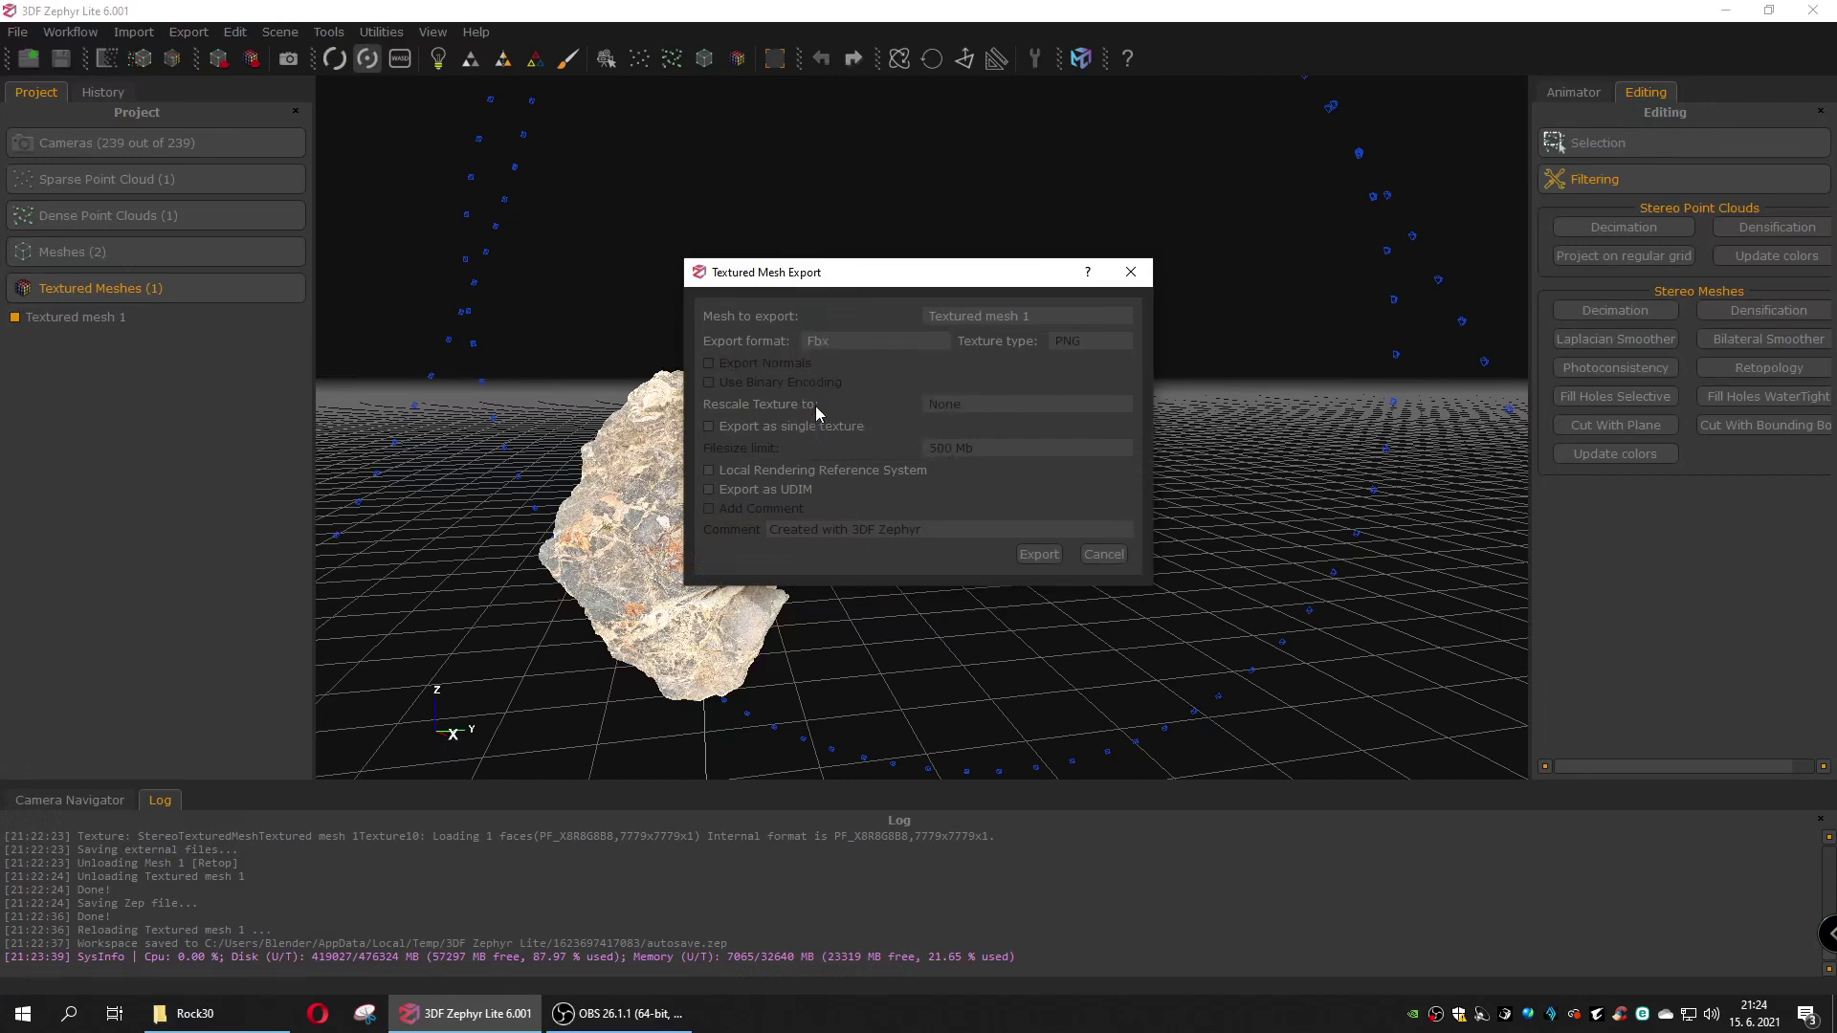
click(1012, 312)
click(1048, 563)
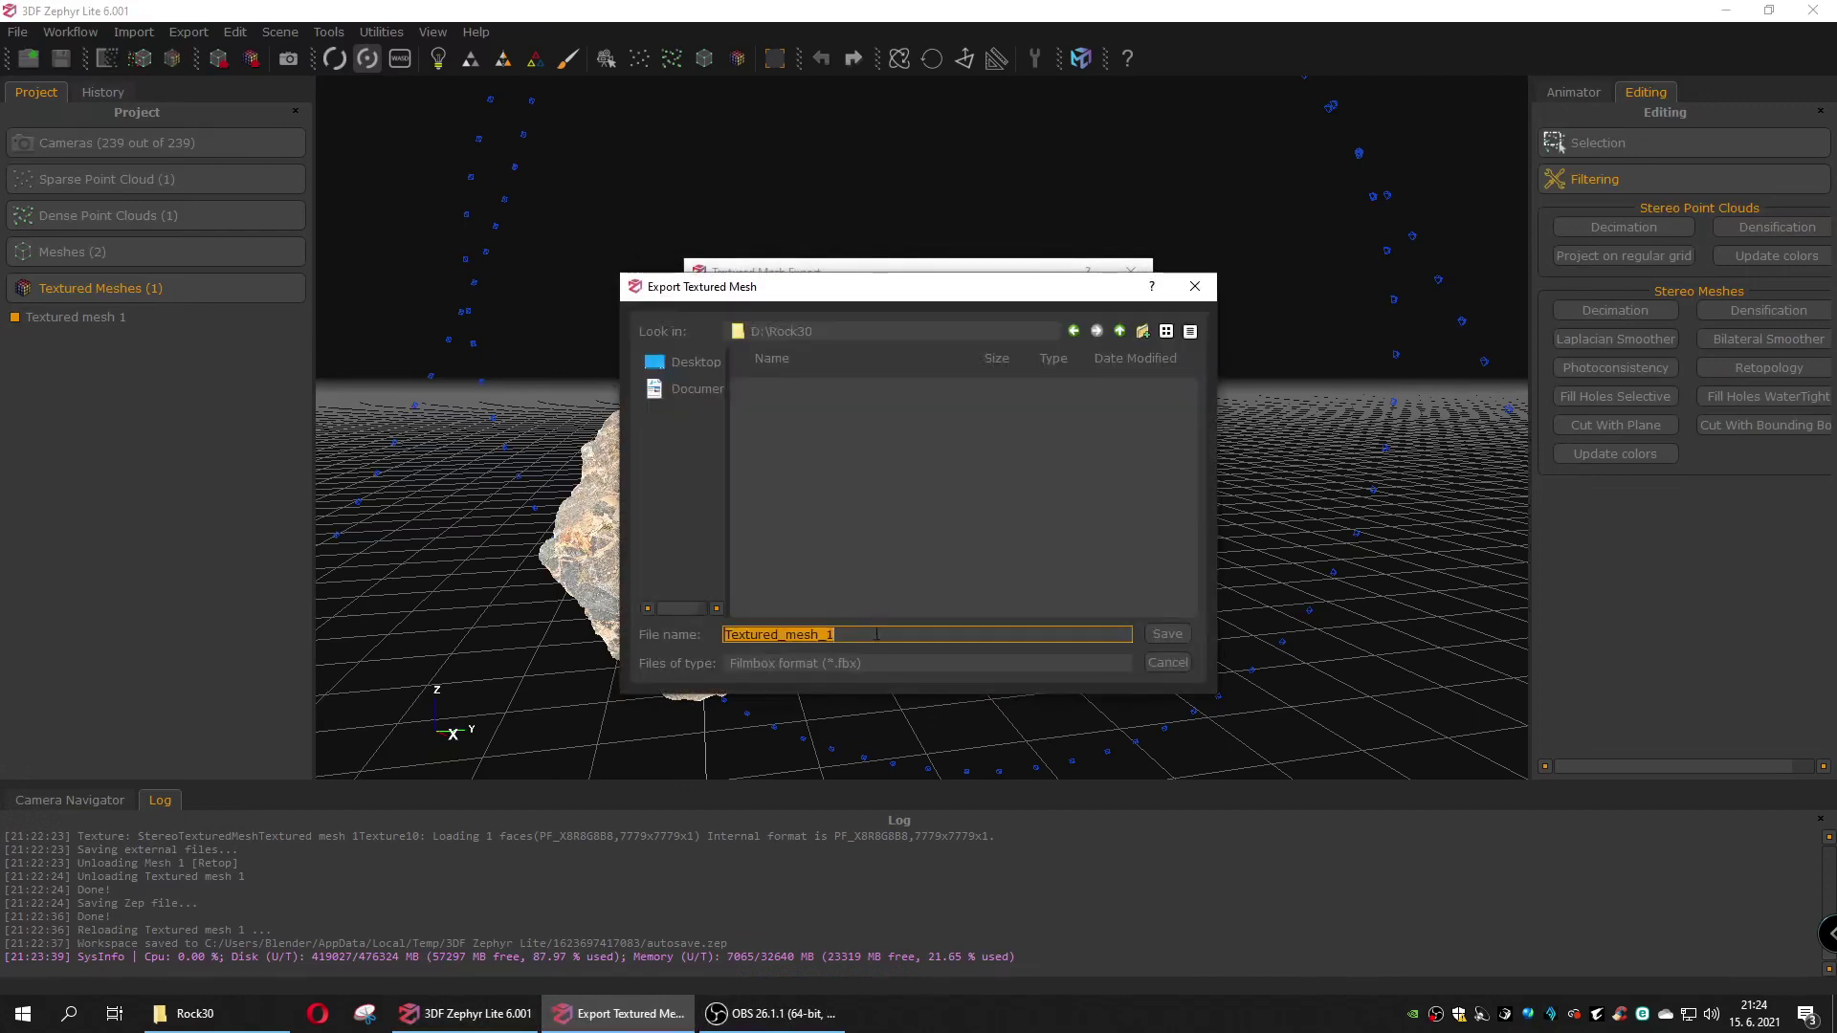
text(R)
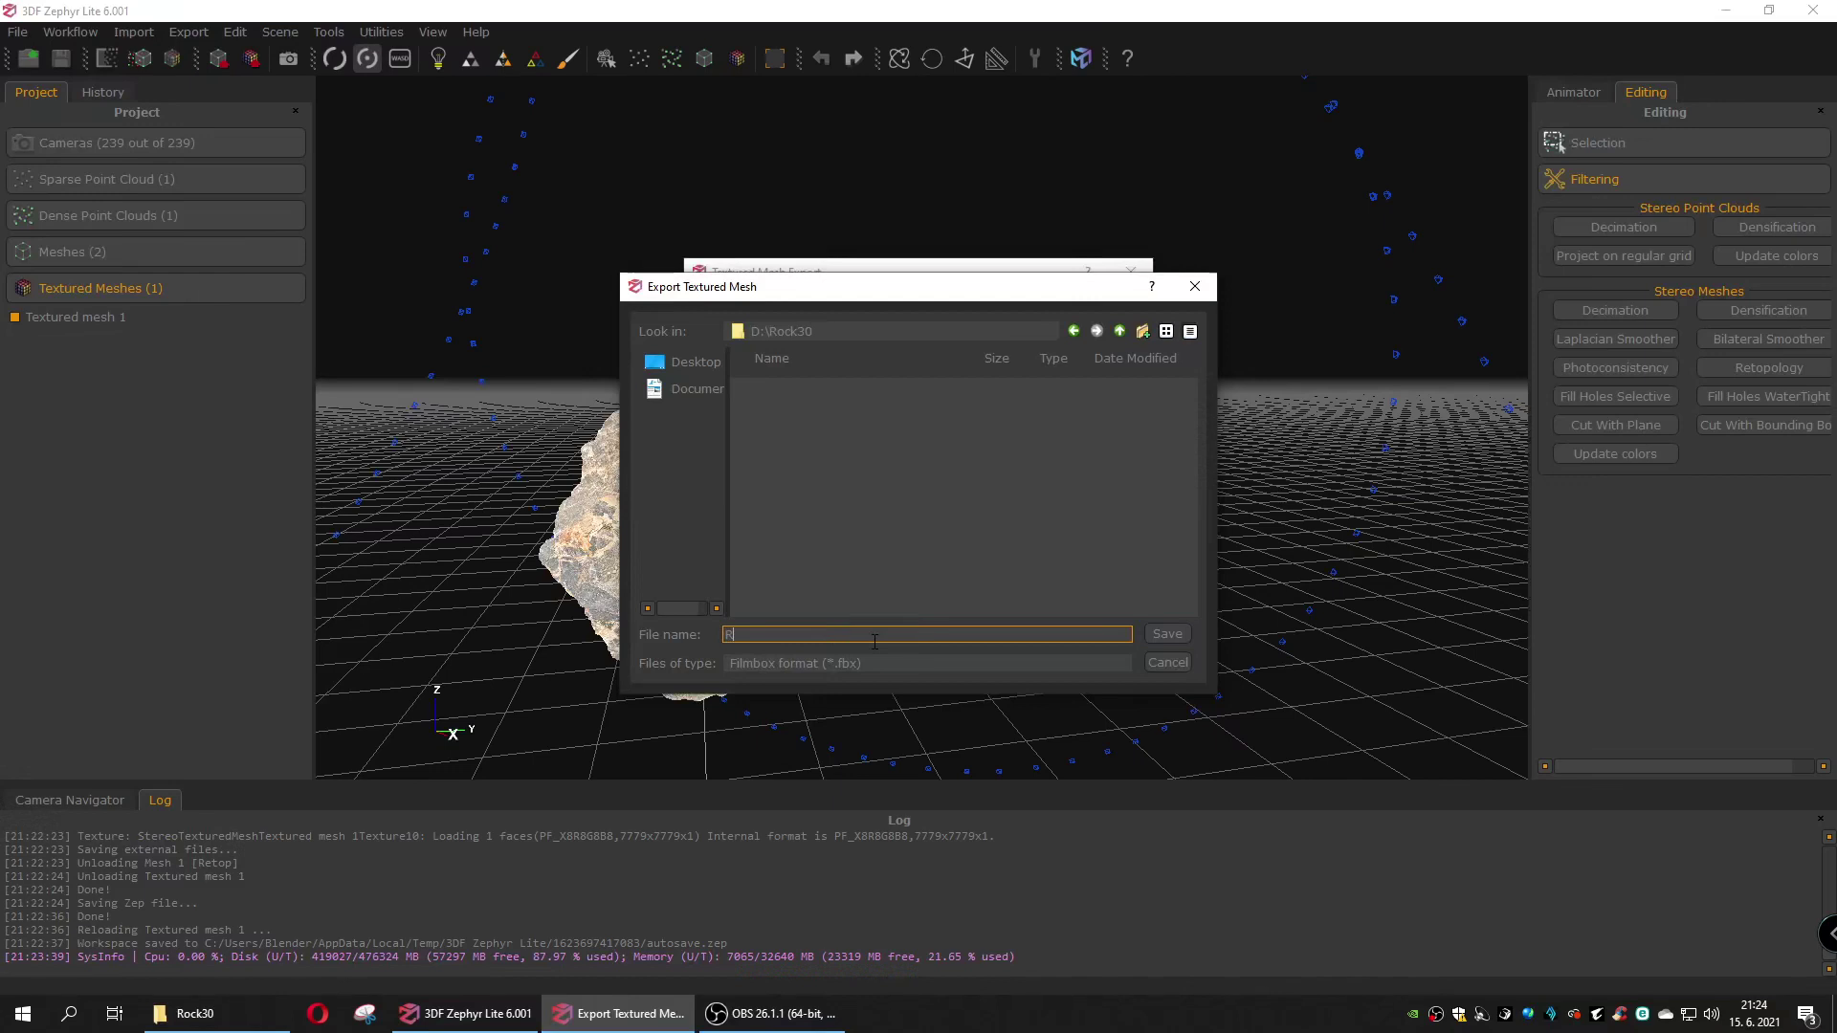
text(ock)
click(920, 553)
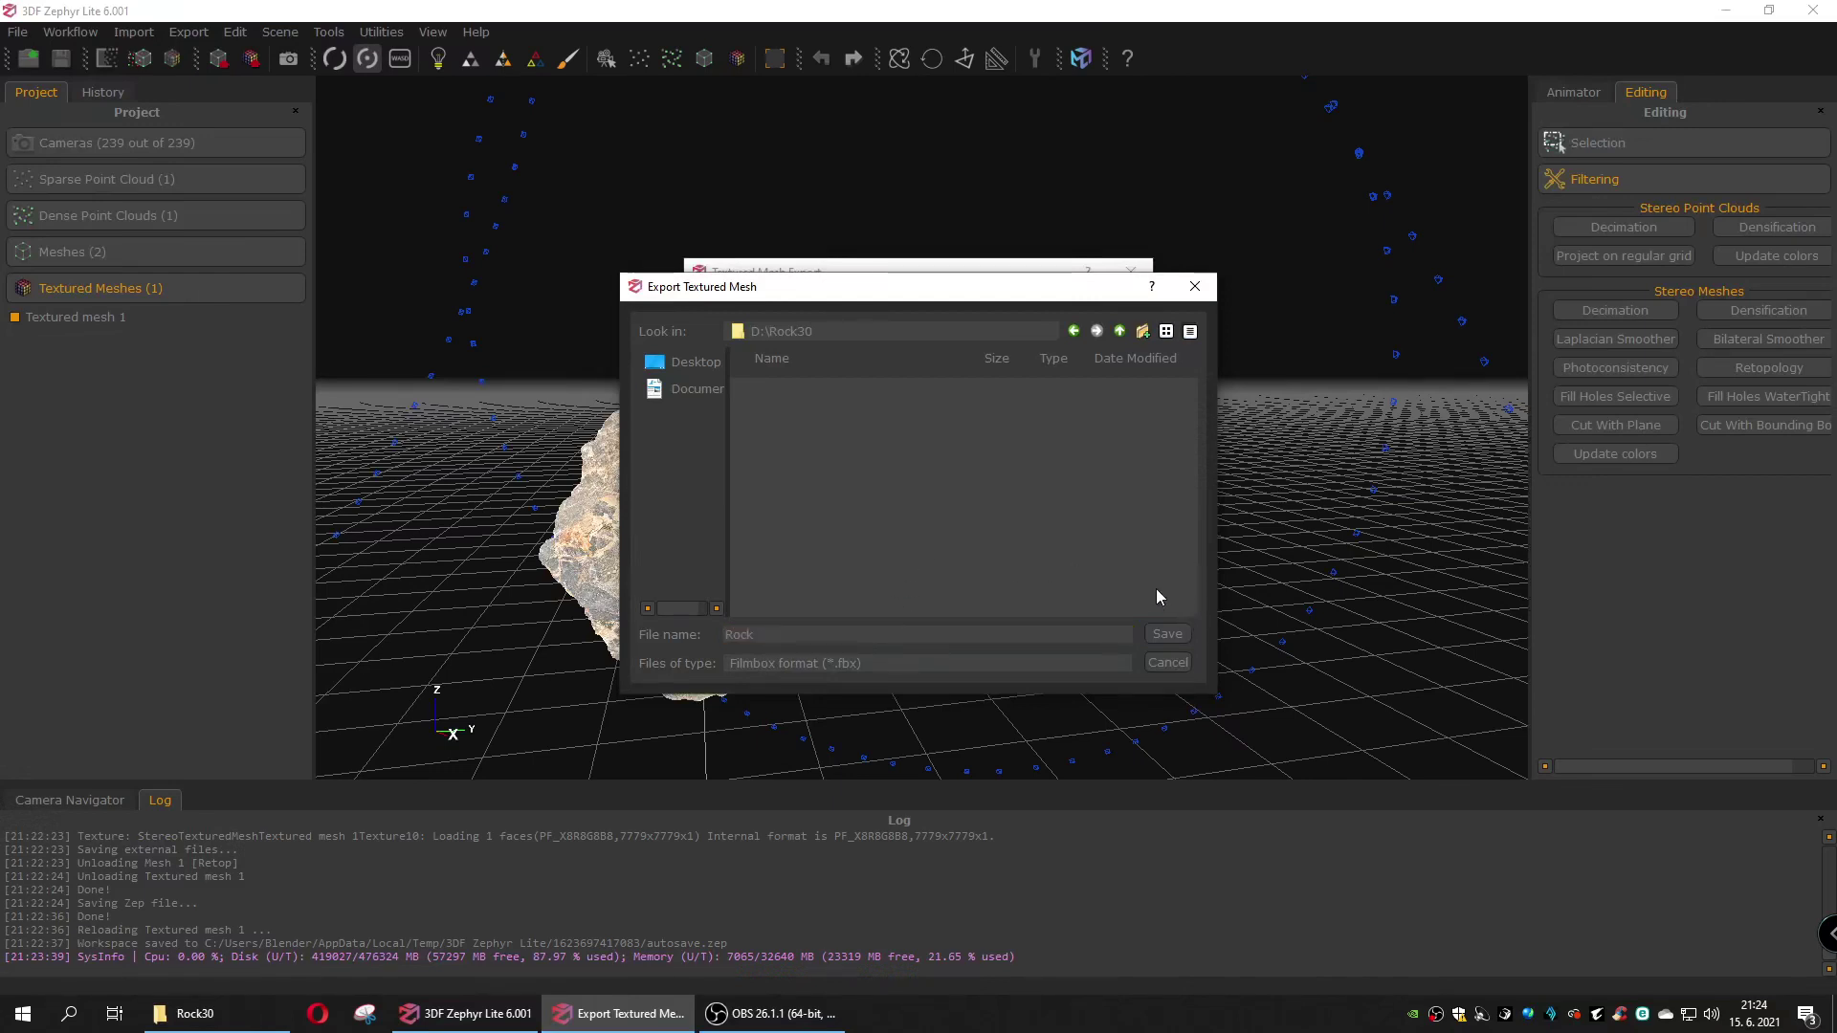
click(1171, 633)
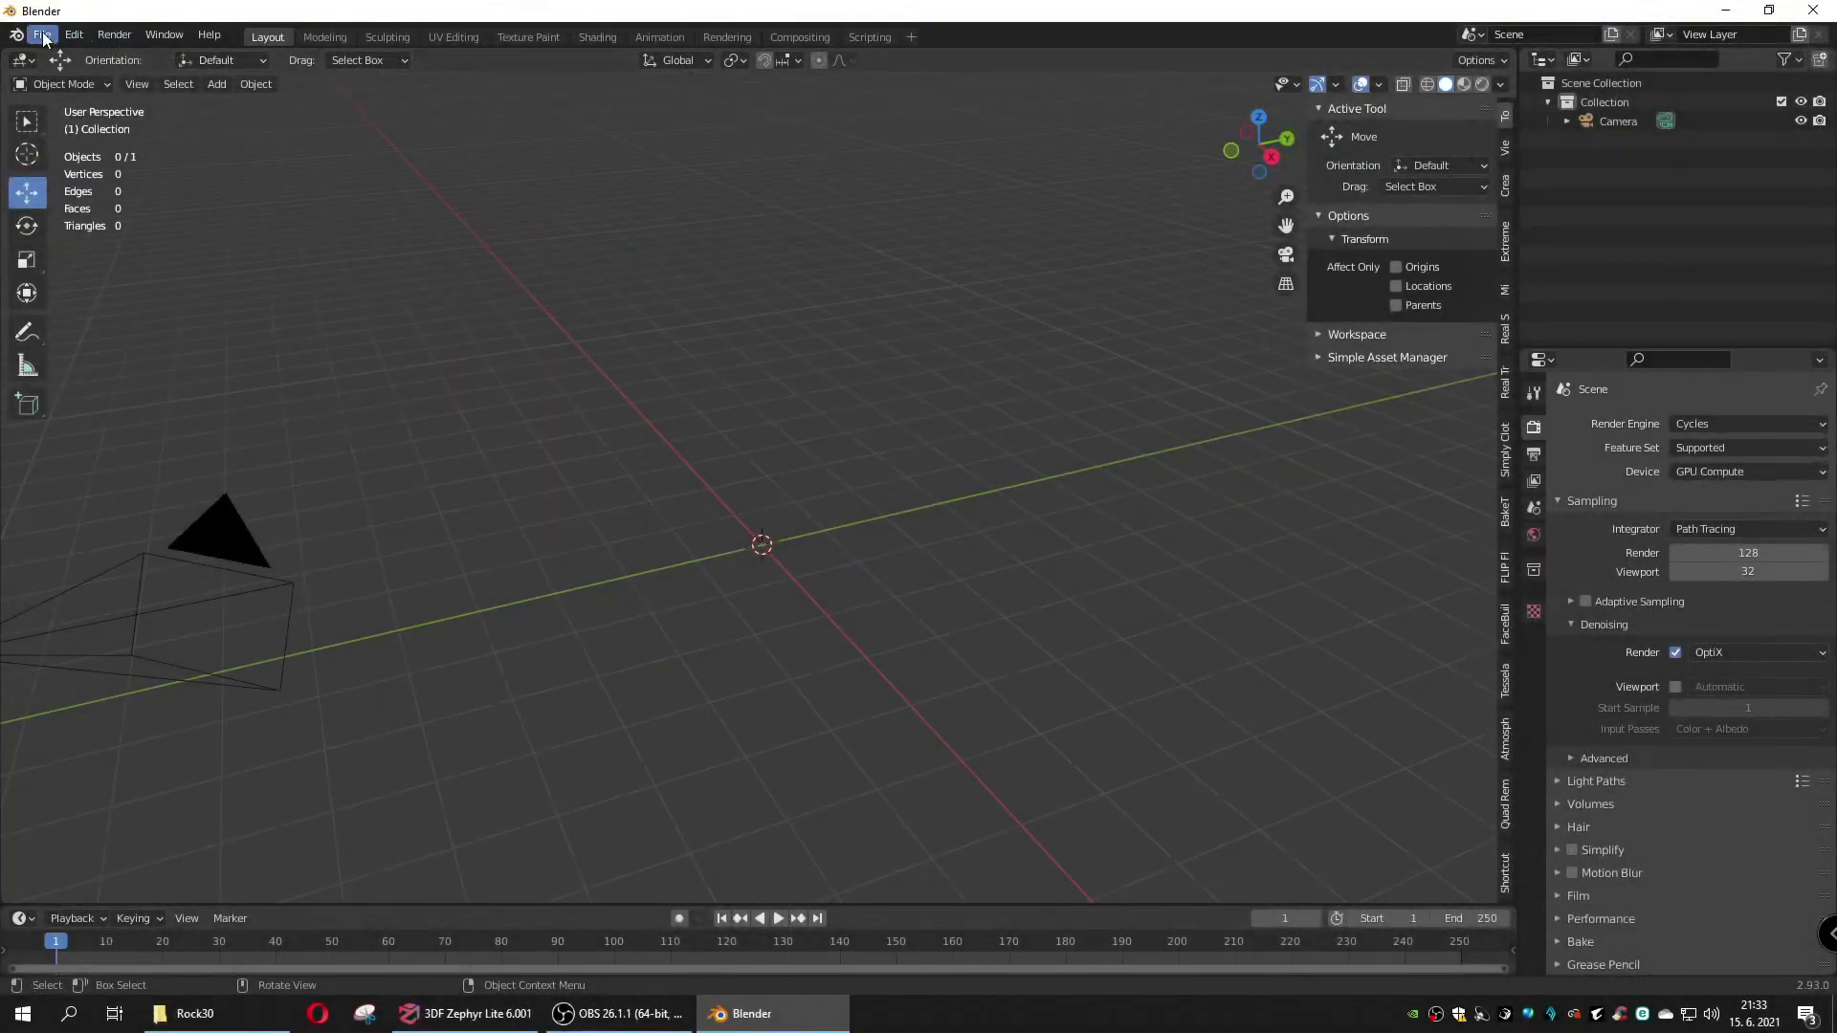
Step: Switch to Blender and import Rock.fbx from the D:\Rock30 folder as an FBX model
click(42, 35)
mouse_move(118, 294)
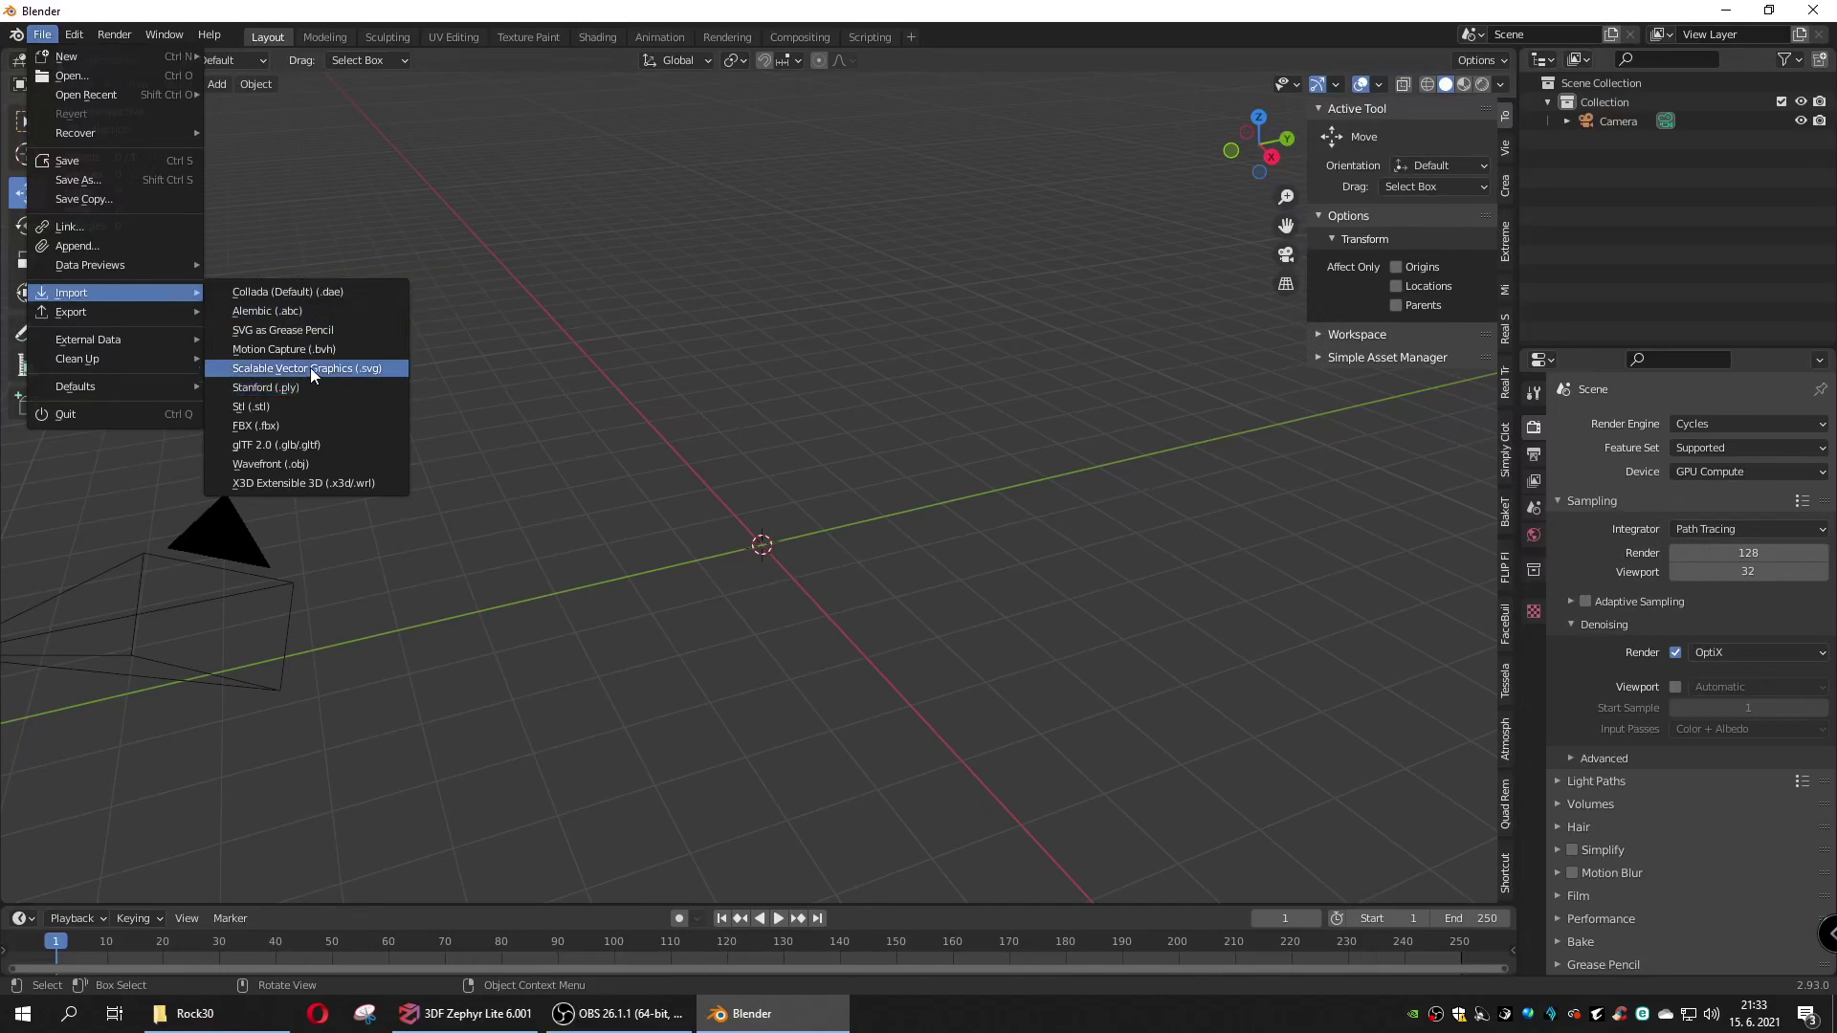
click(249, 427)
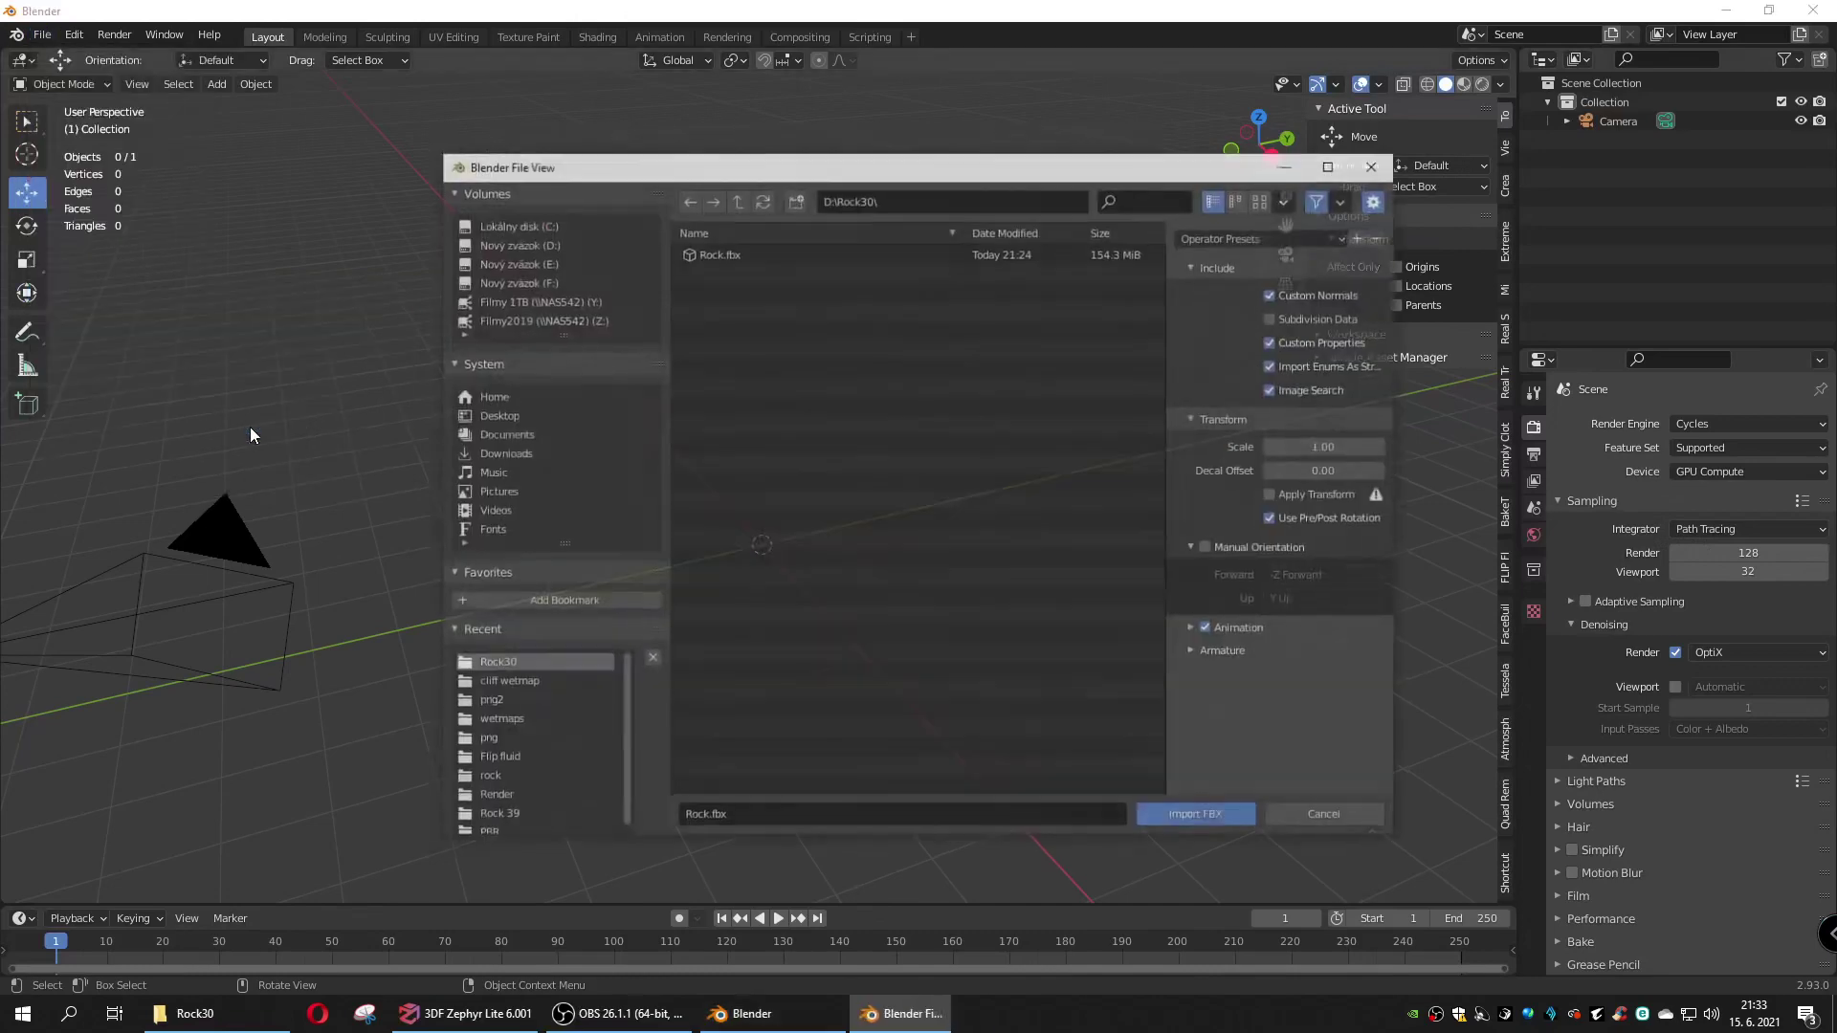
click(714, 254)
double_click(714, 255)
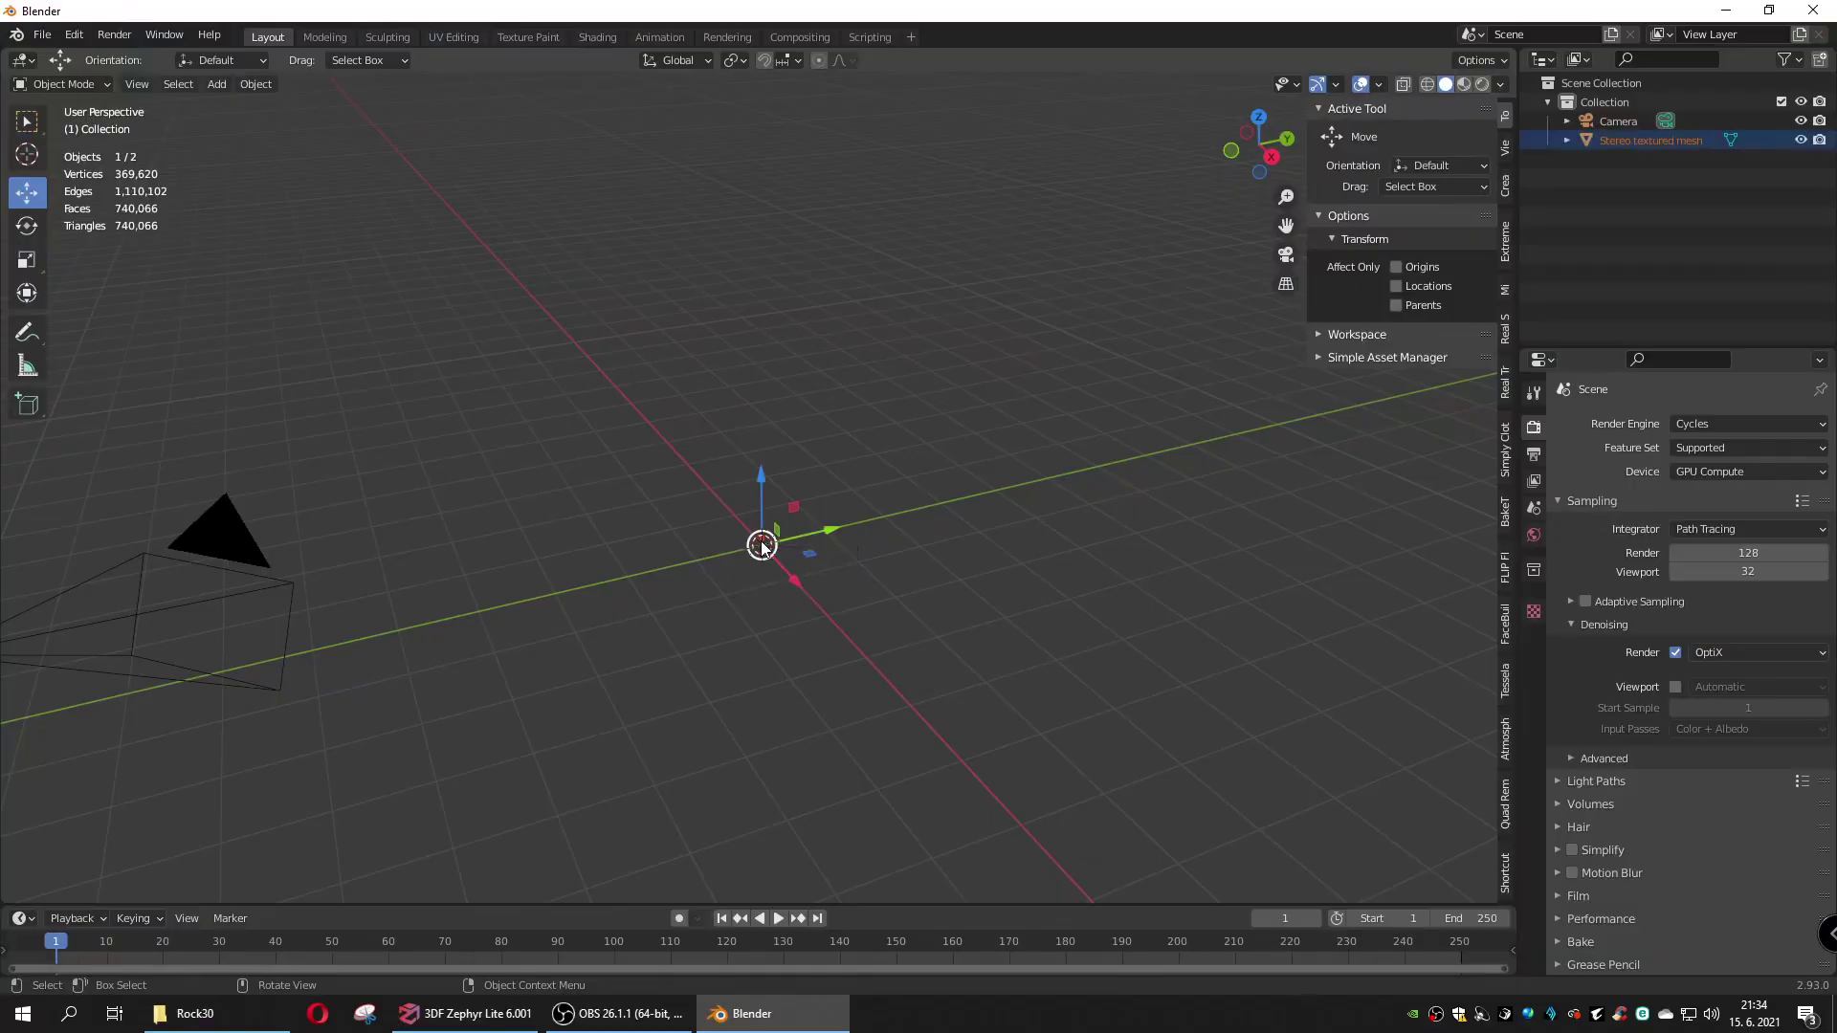
Step: Set the imported rock's origin to its geometry
scroll(770, 565, up, 1)
scroll(769, 565, up, 4)
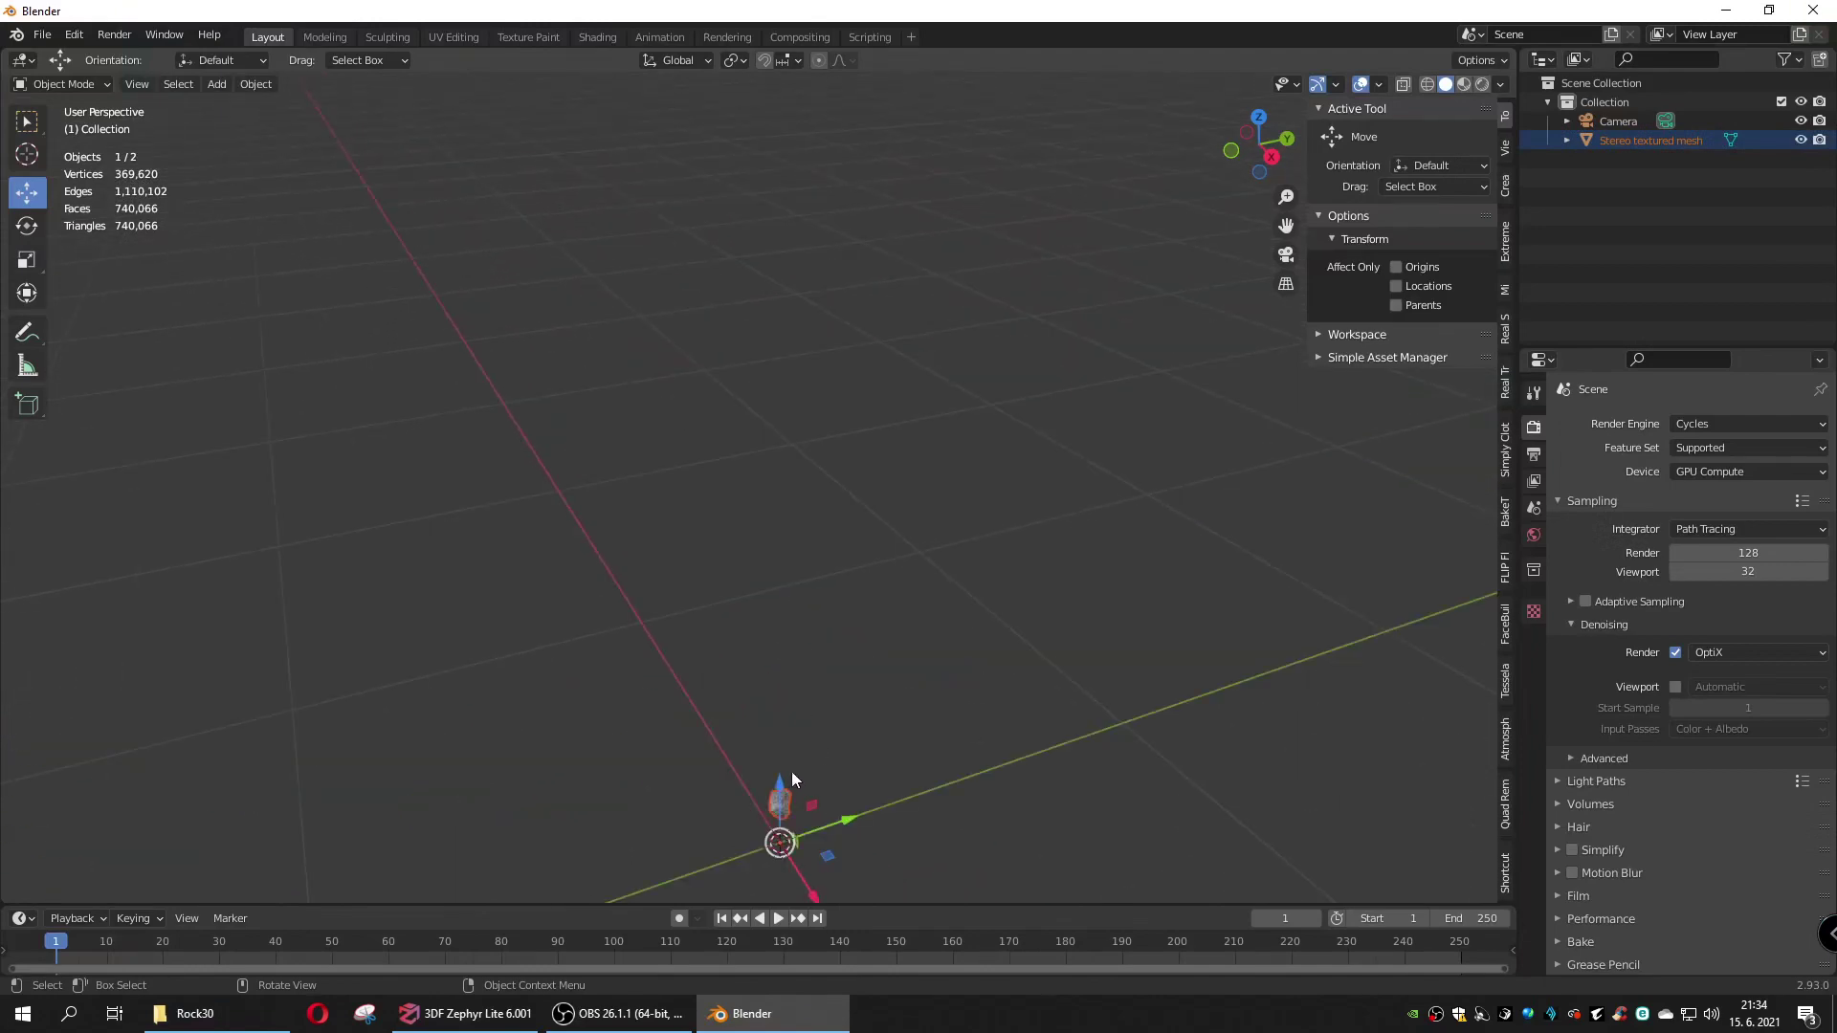
scroll(793, 766, down, 2)
click(264, 86)
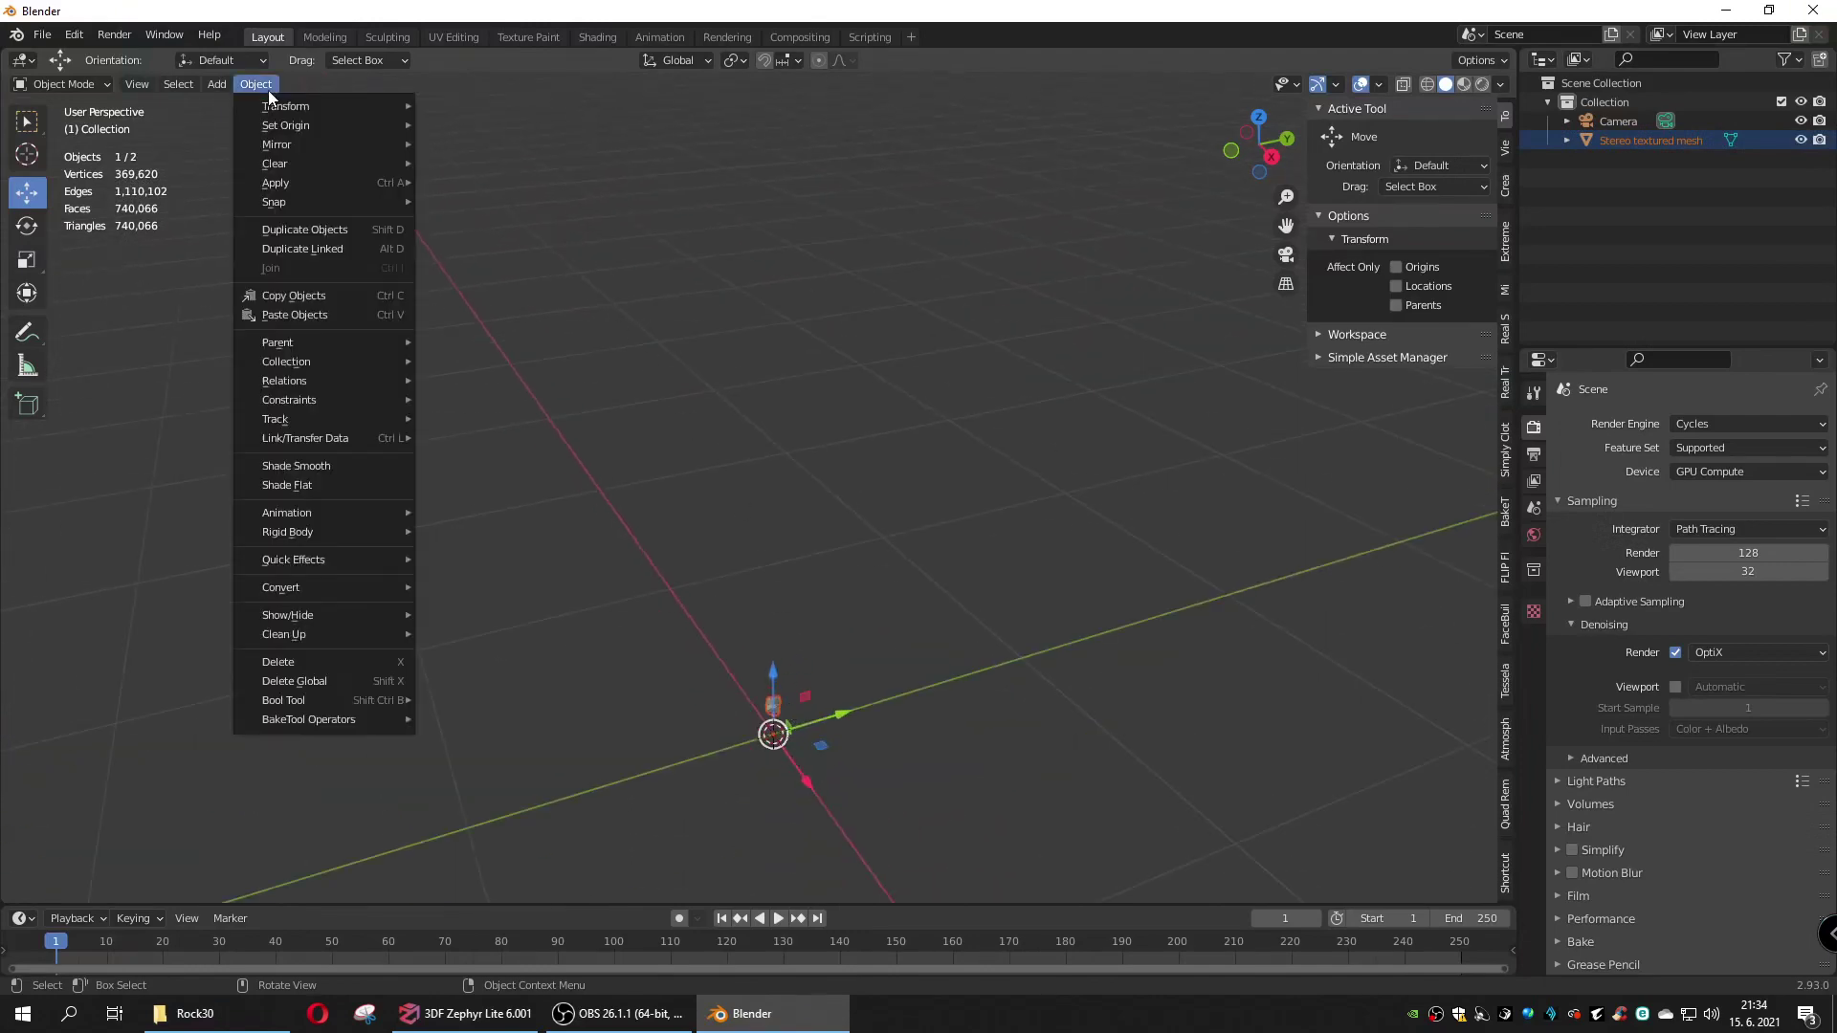
mouse_move(291, 123)
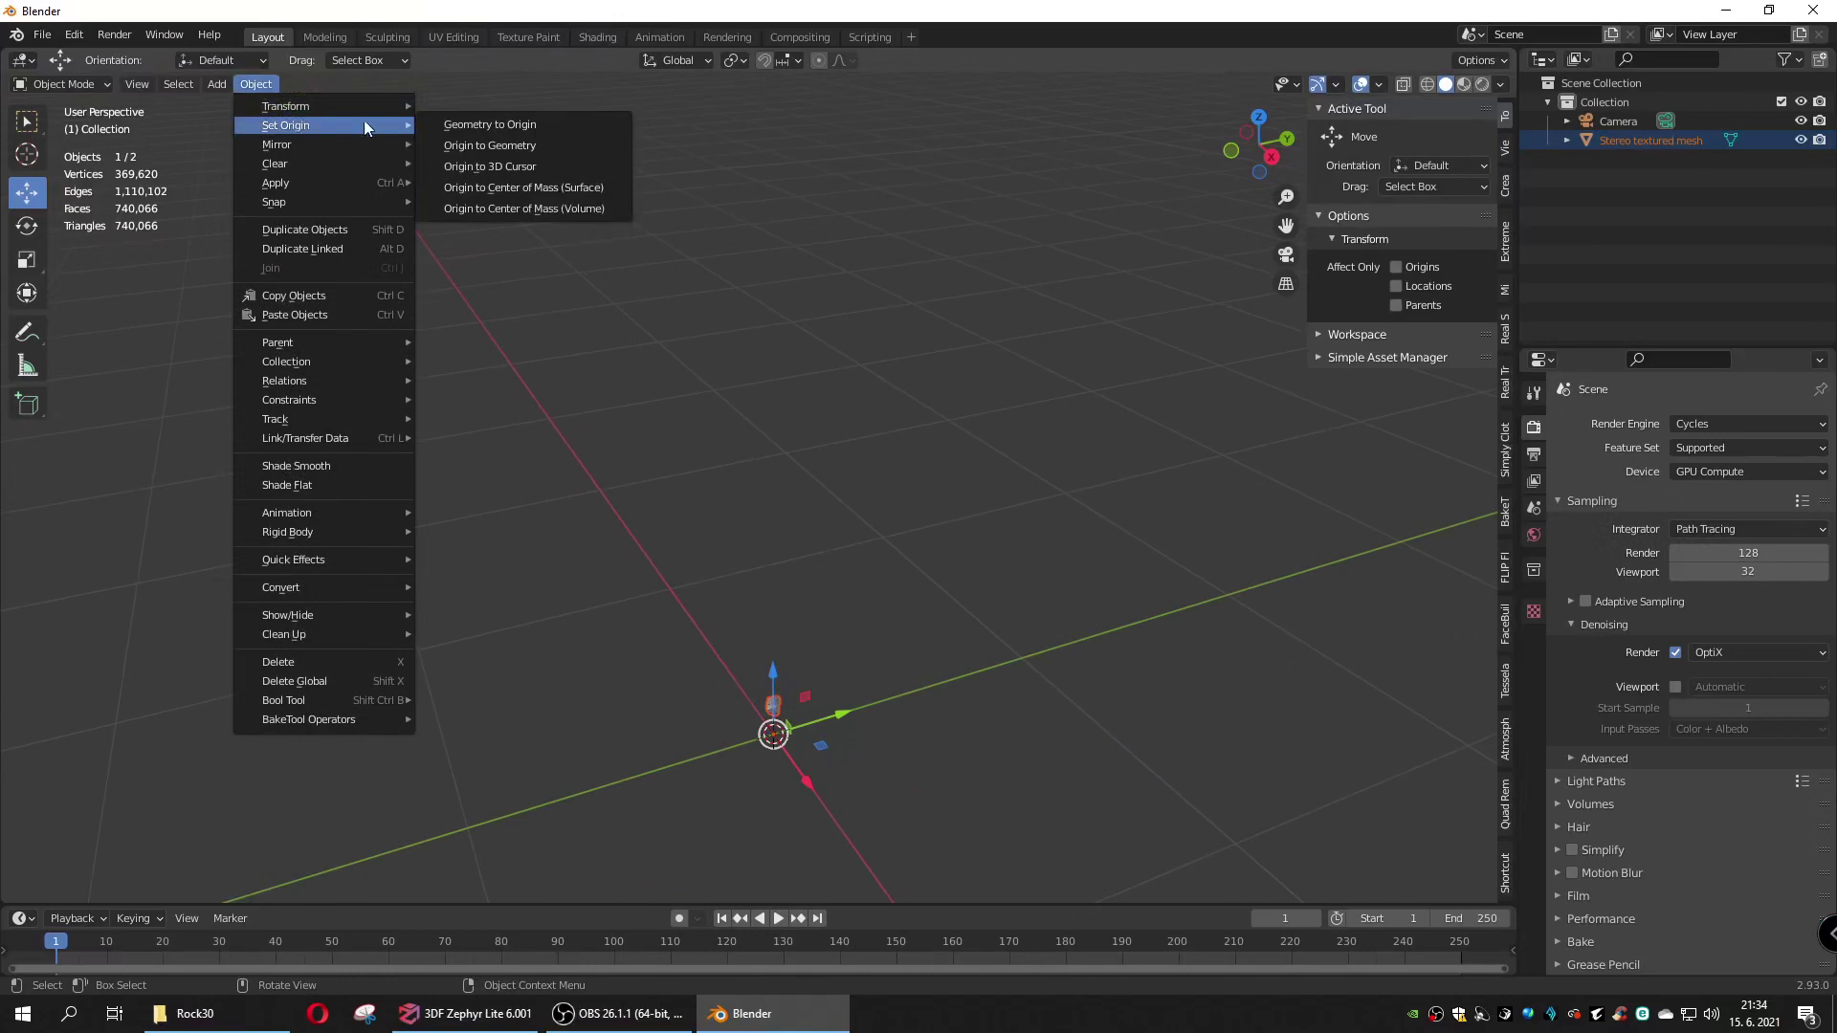
click(452, 144)
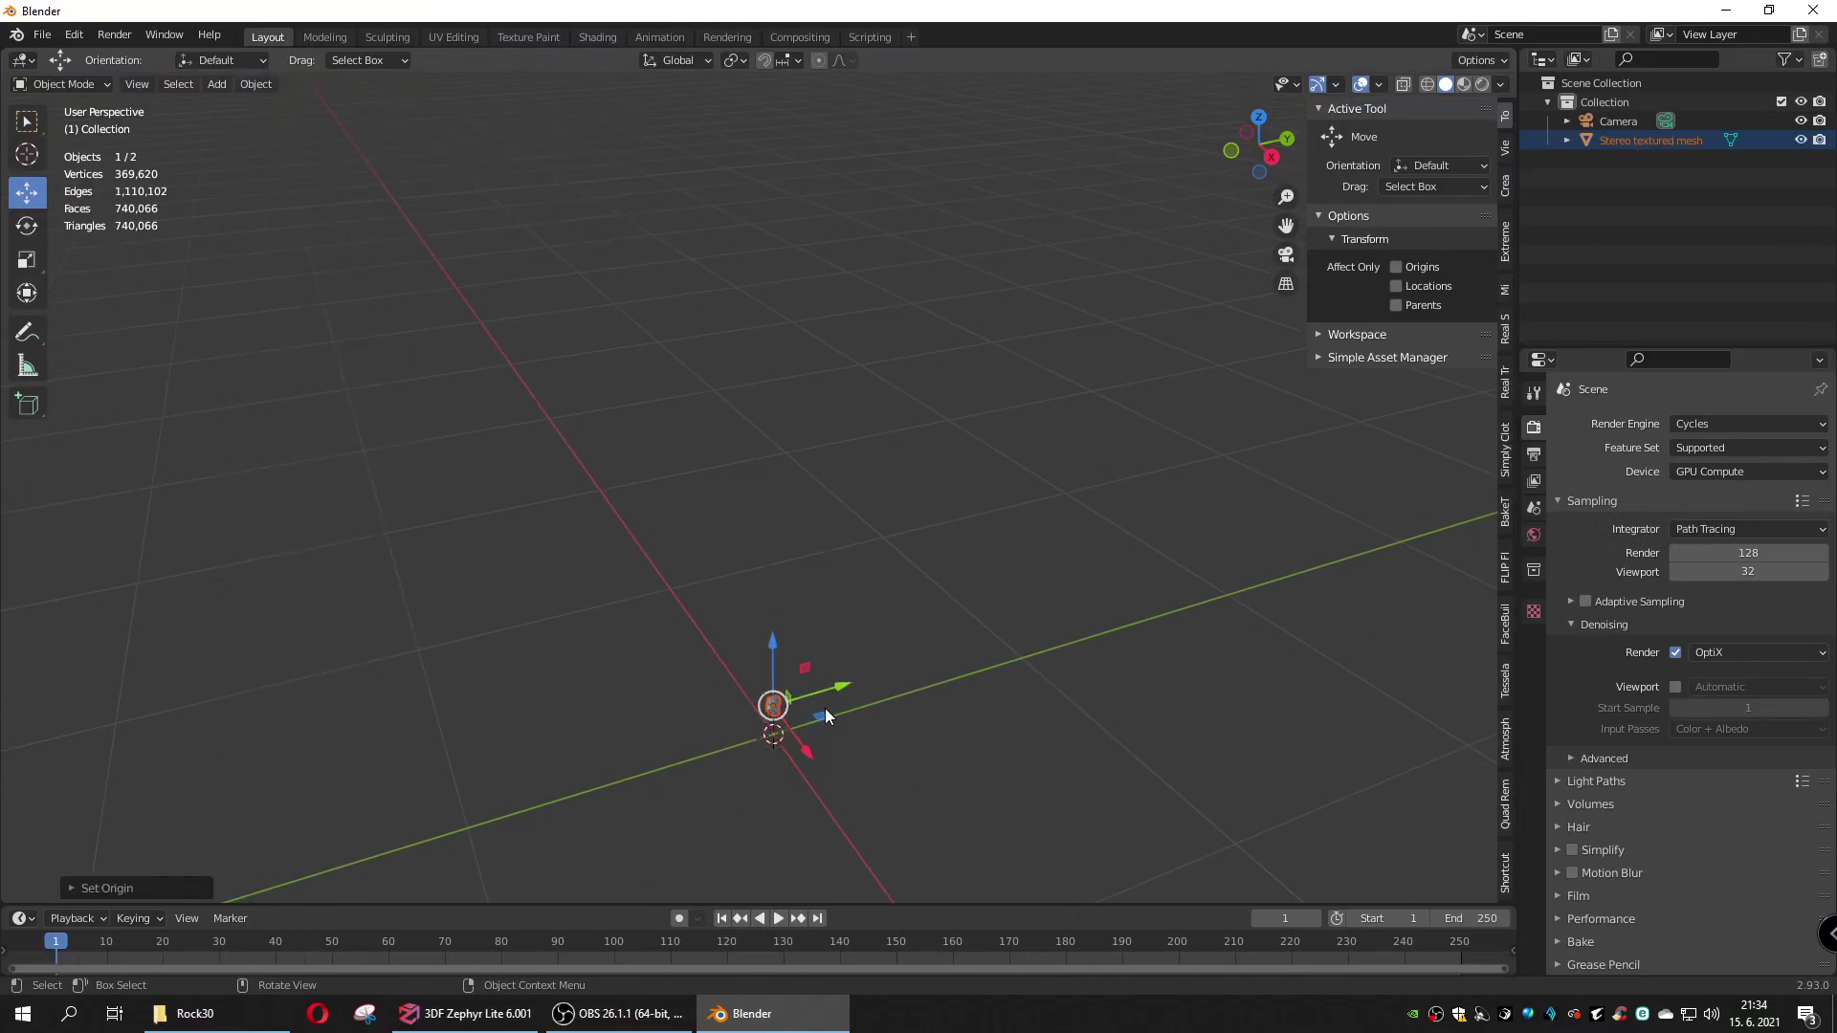
Step: Scale the rock up uniformly in several passes until it is larger than the camera object
key(s)
click(978, 715)
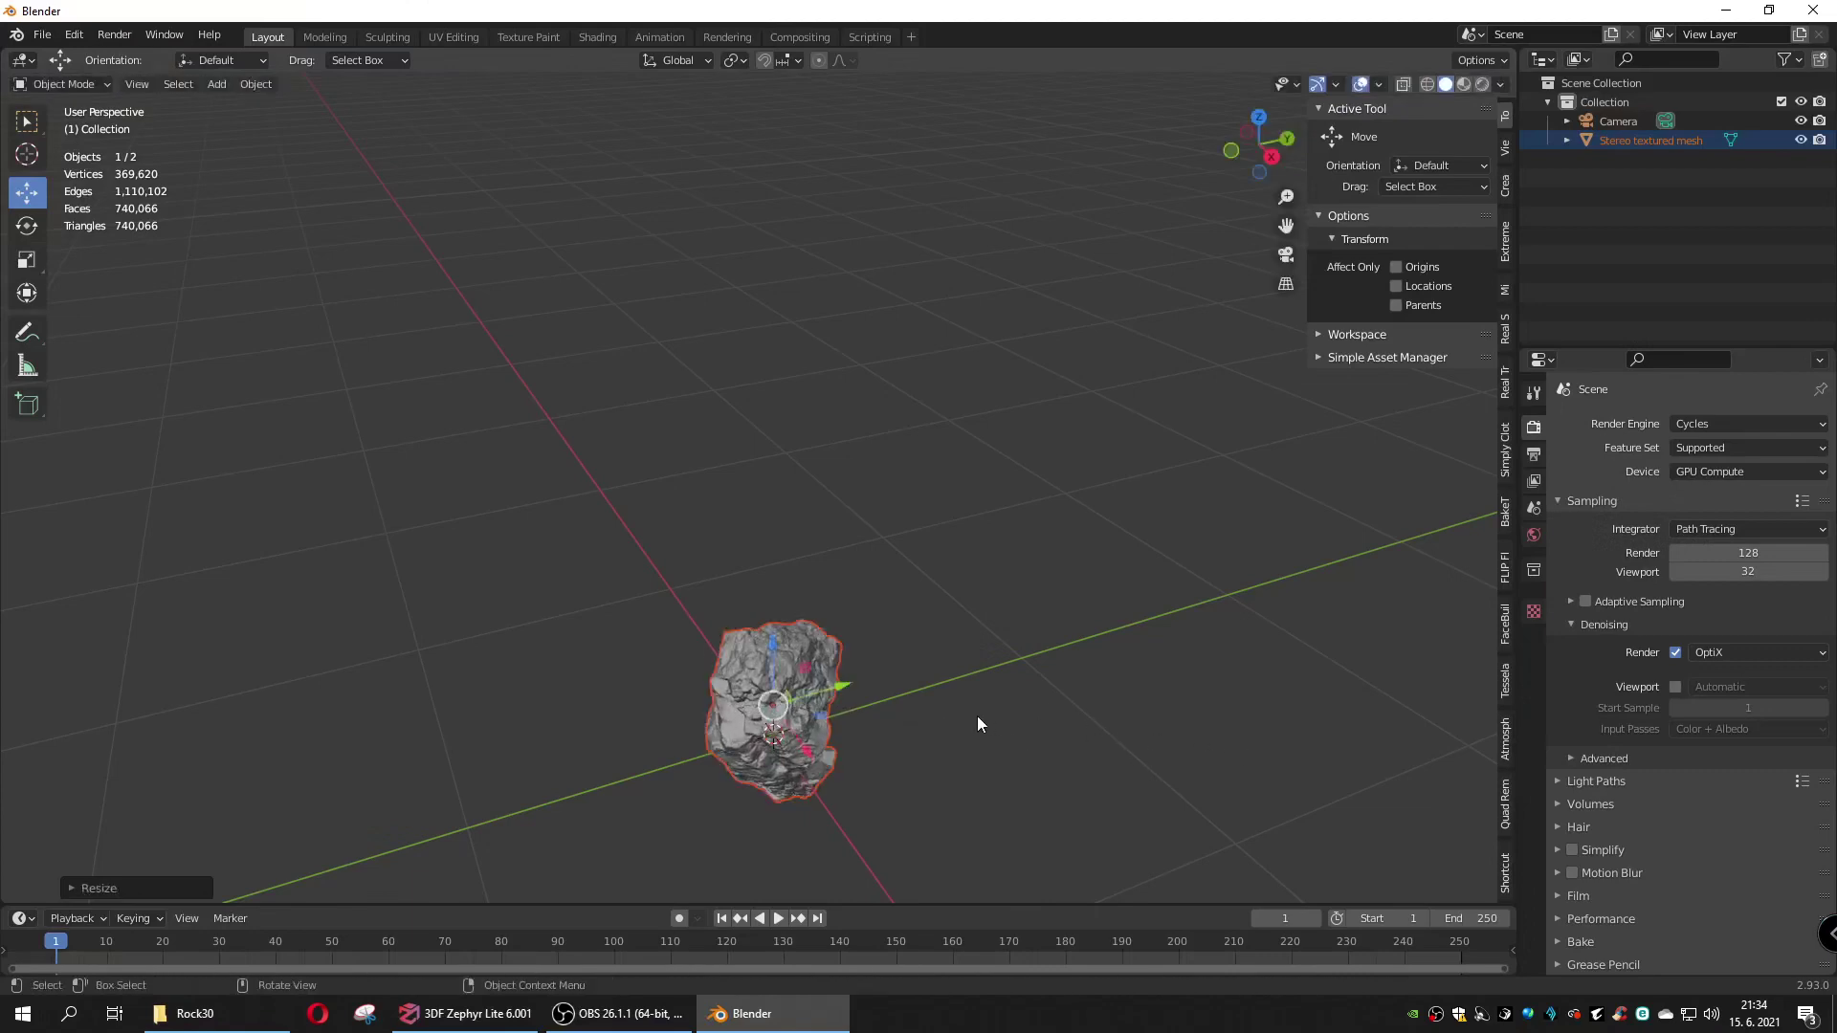
key(s)
click(1282, 761)
scroll(1002, 667, down, 6)
key(s)
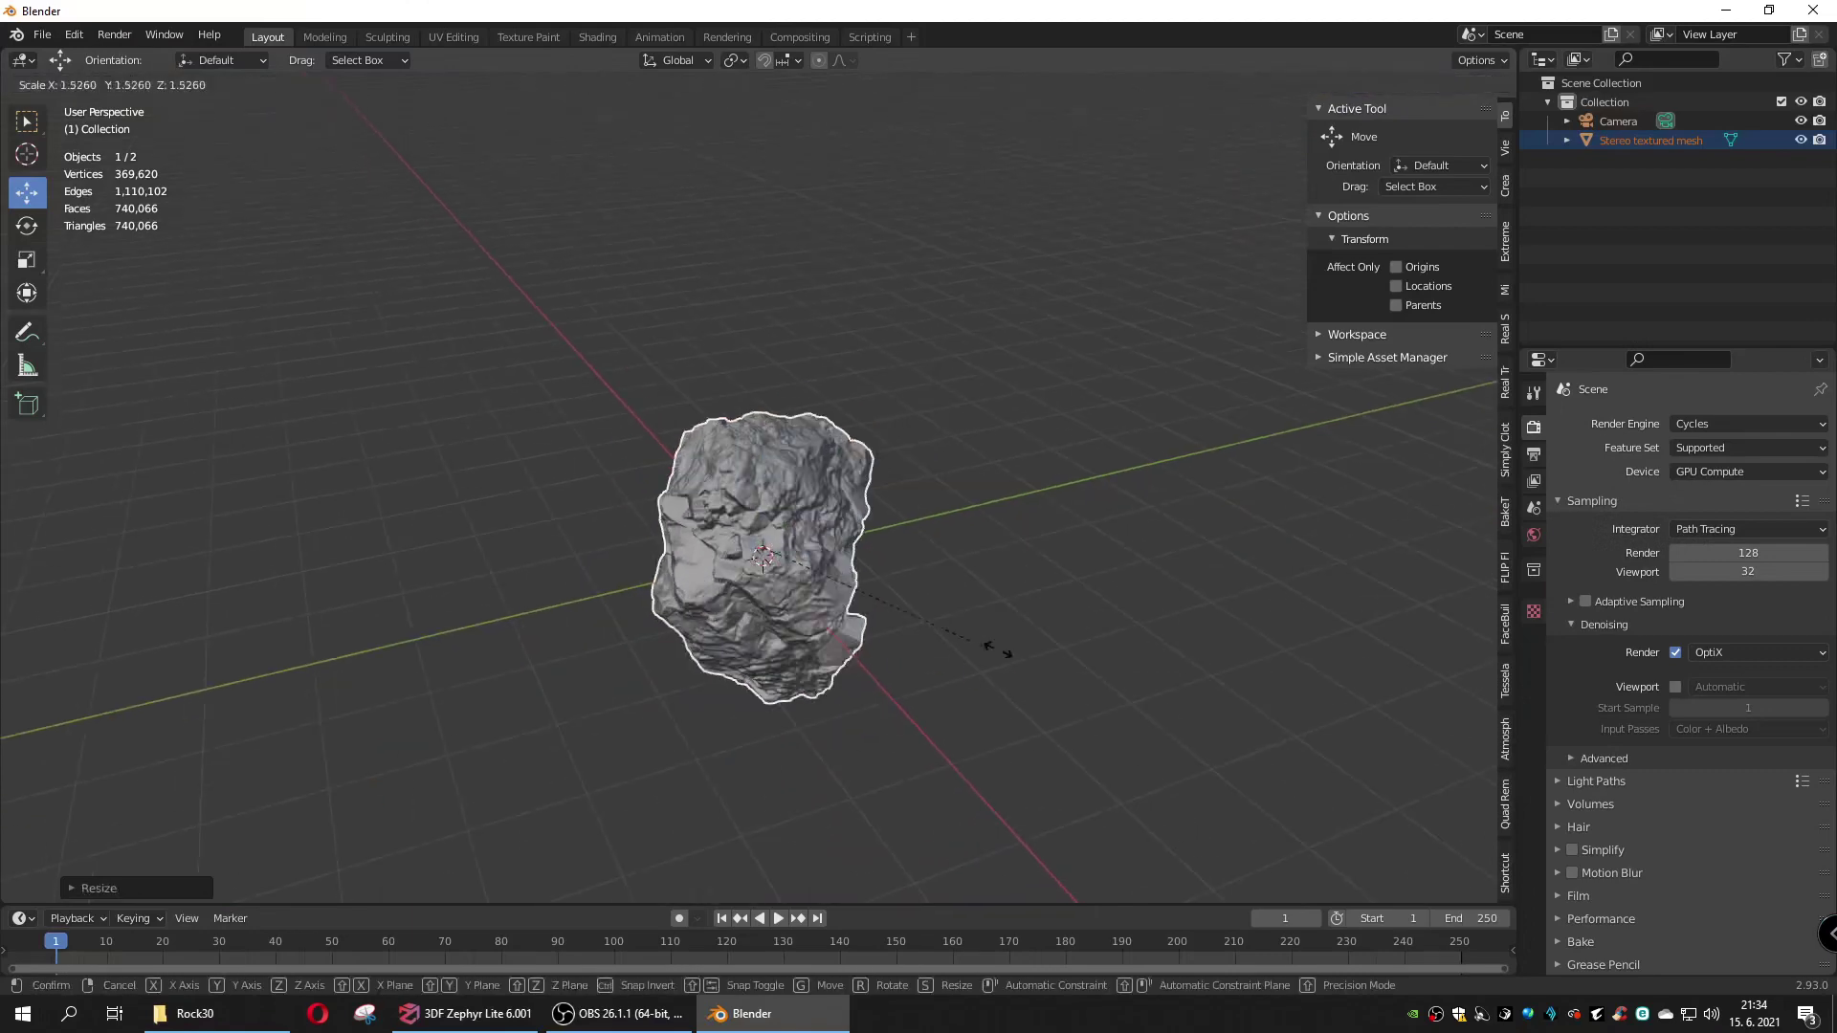
click(1243, 325)
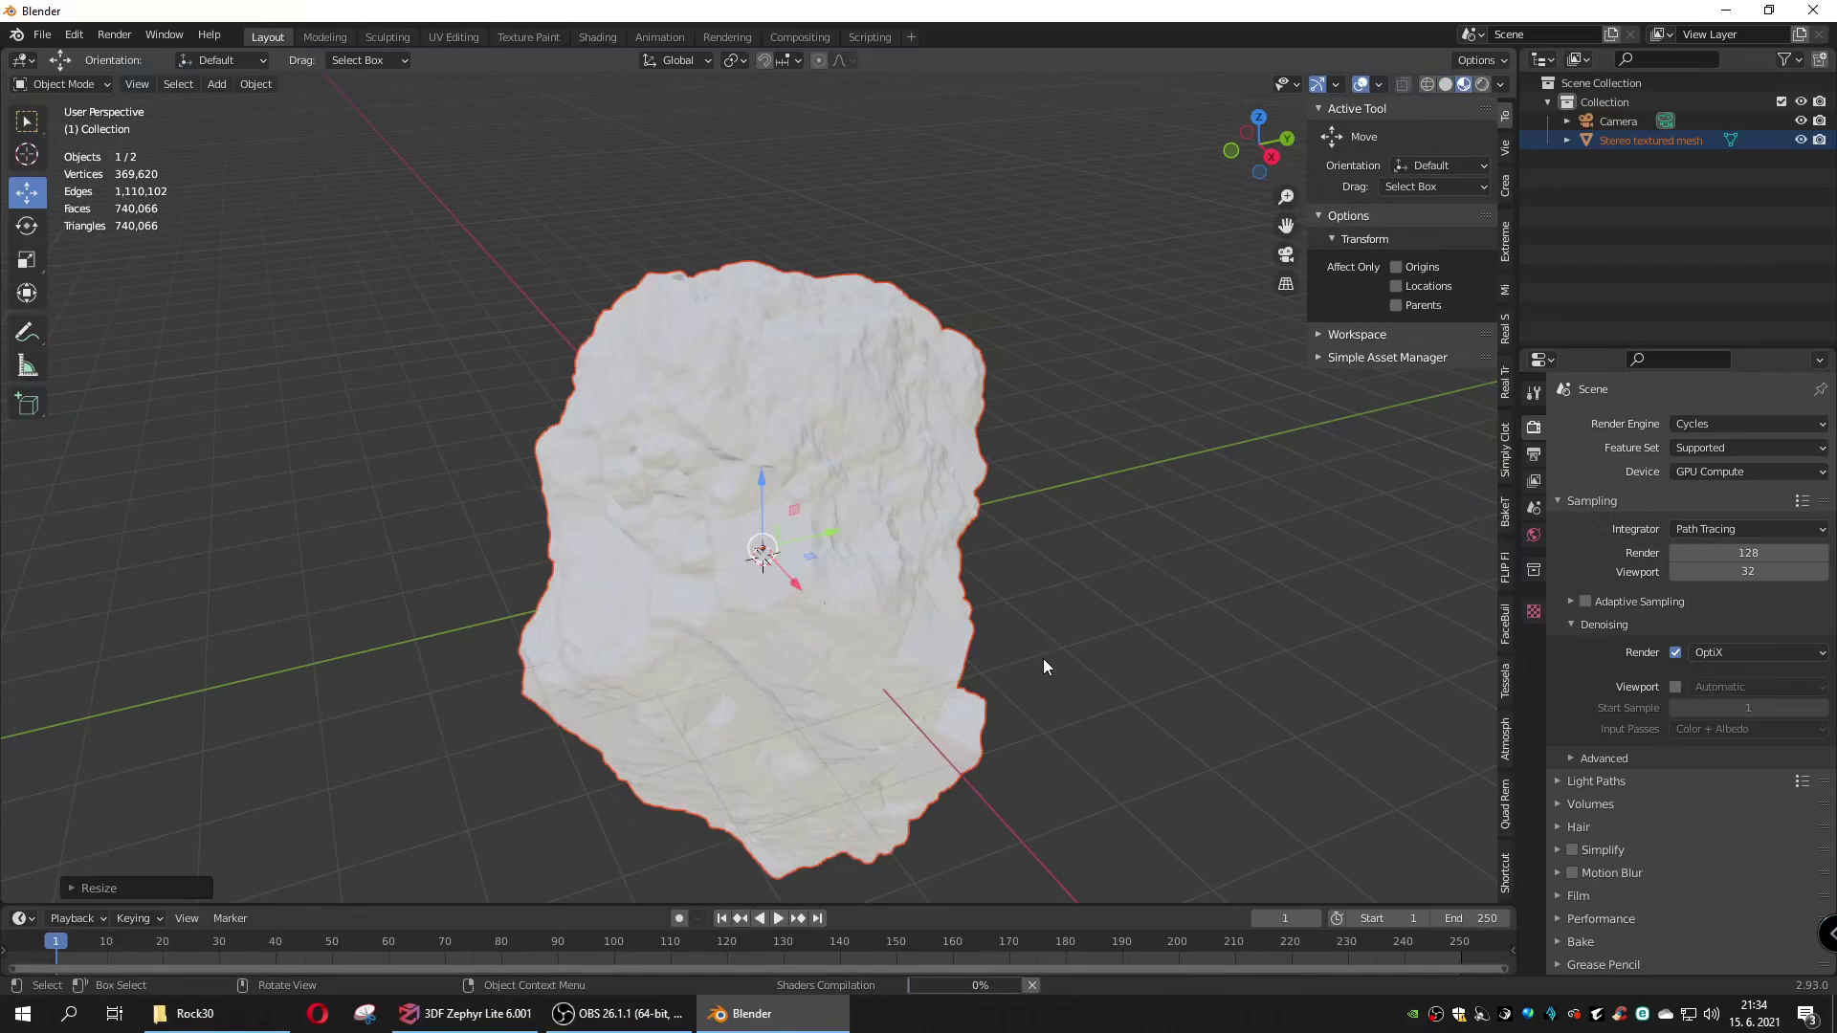
Step: Deselect the rock and inspect its texture from another side in Material Preview shading
scroll(1043, 659, down, 2)
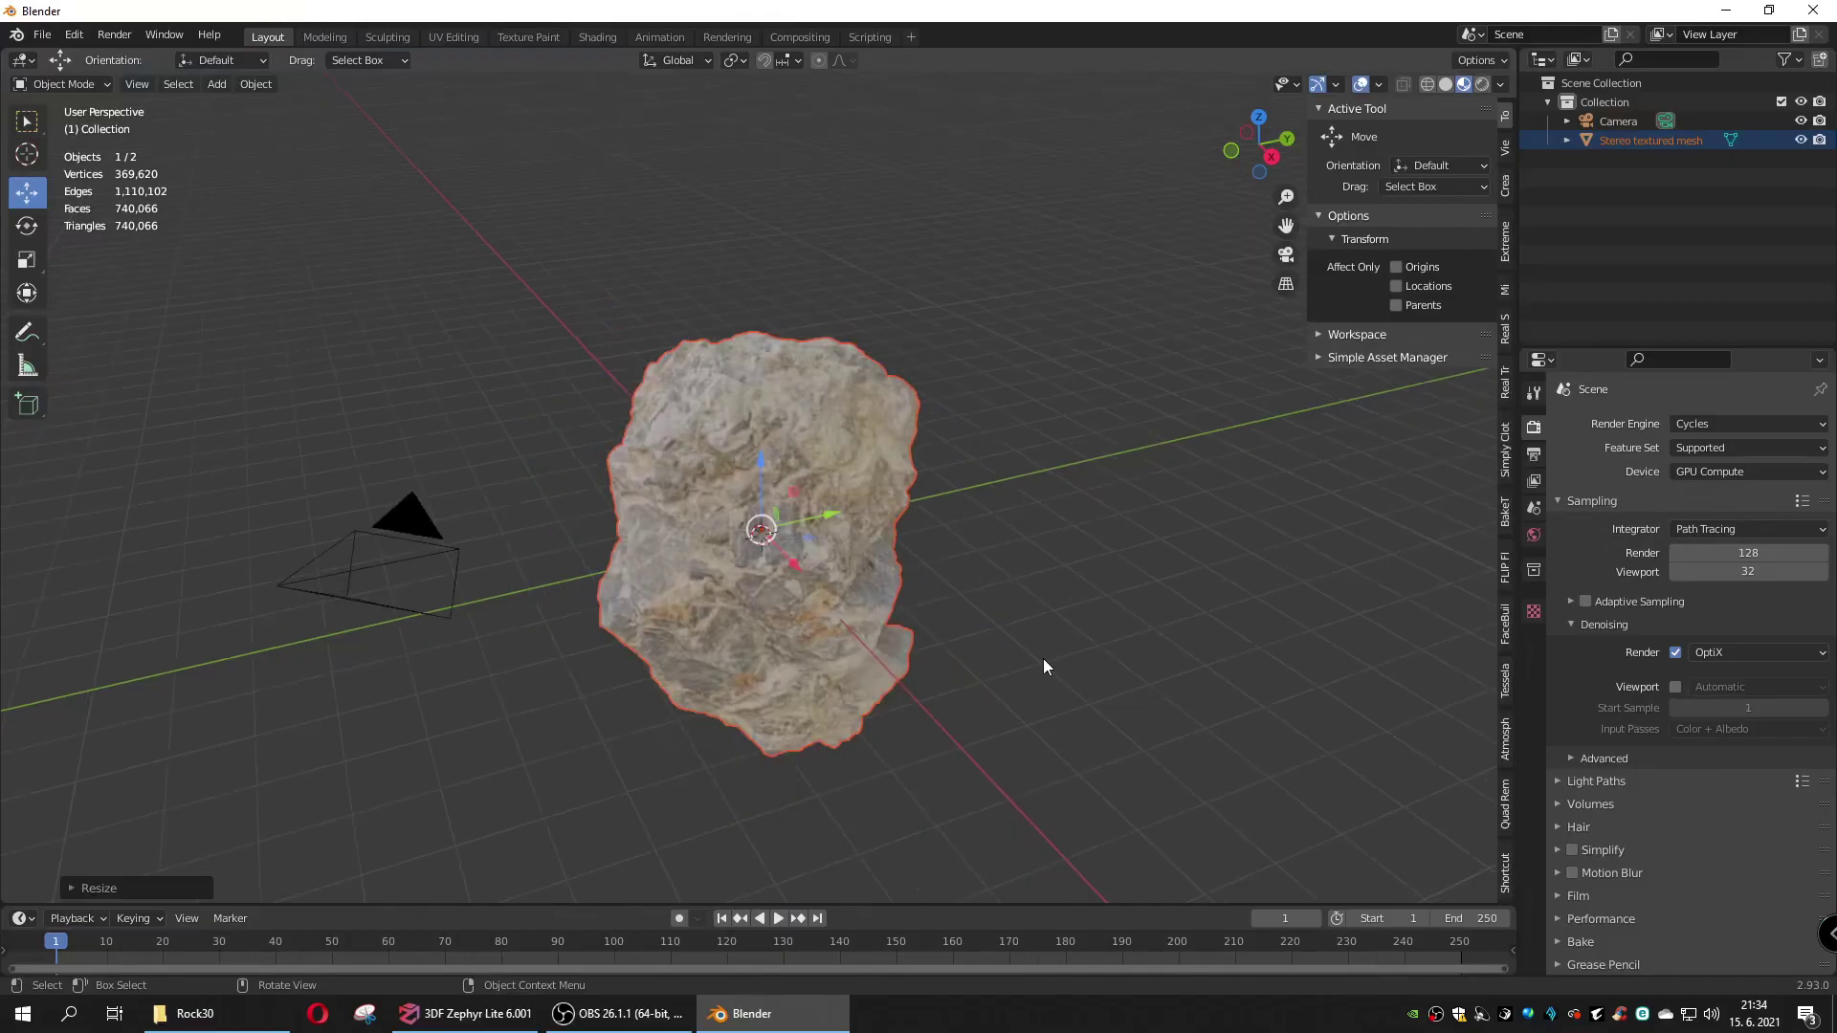
middle_drag(1042, 658, 794, 610)
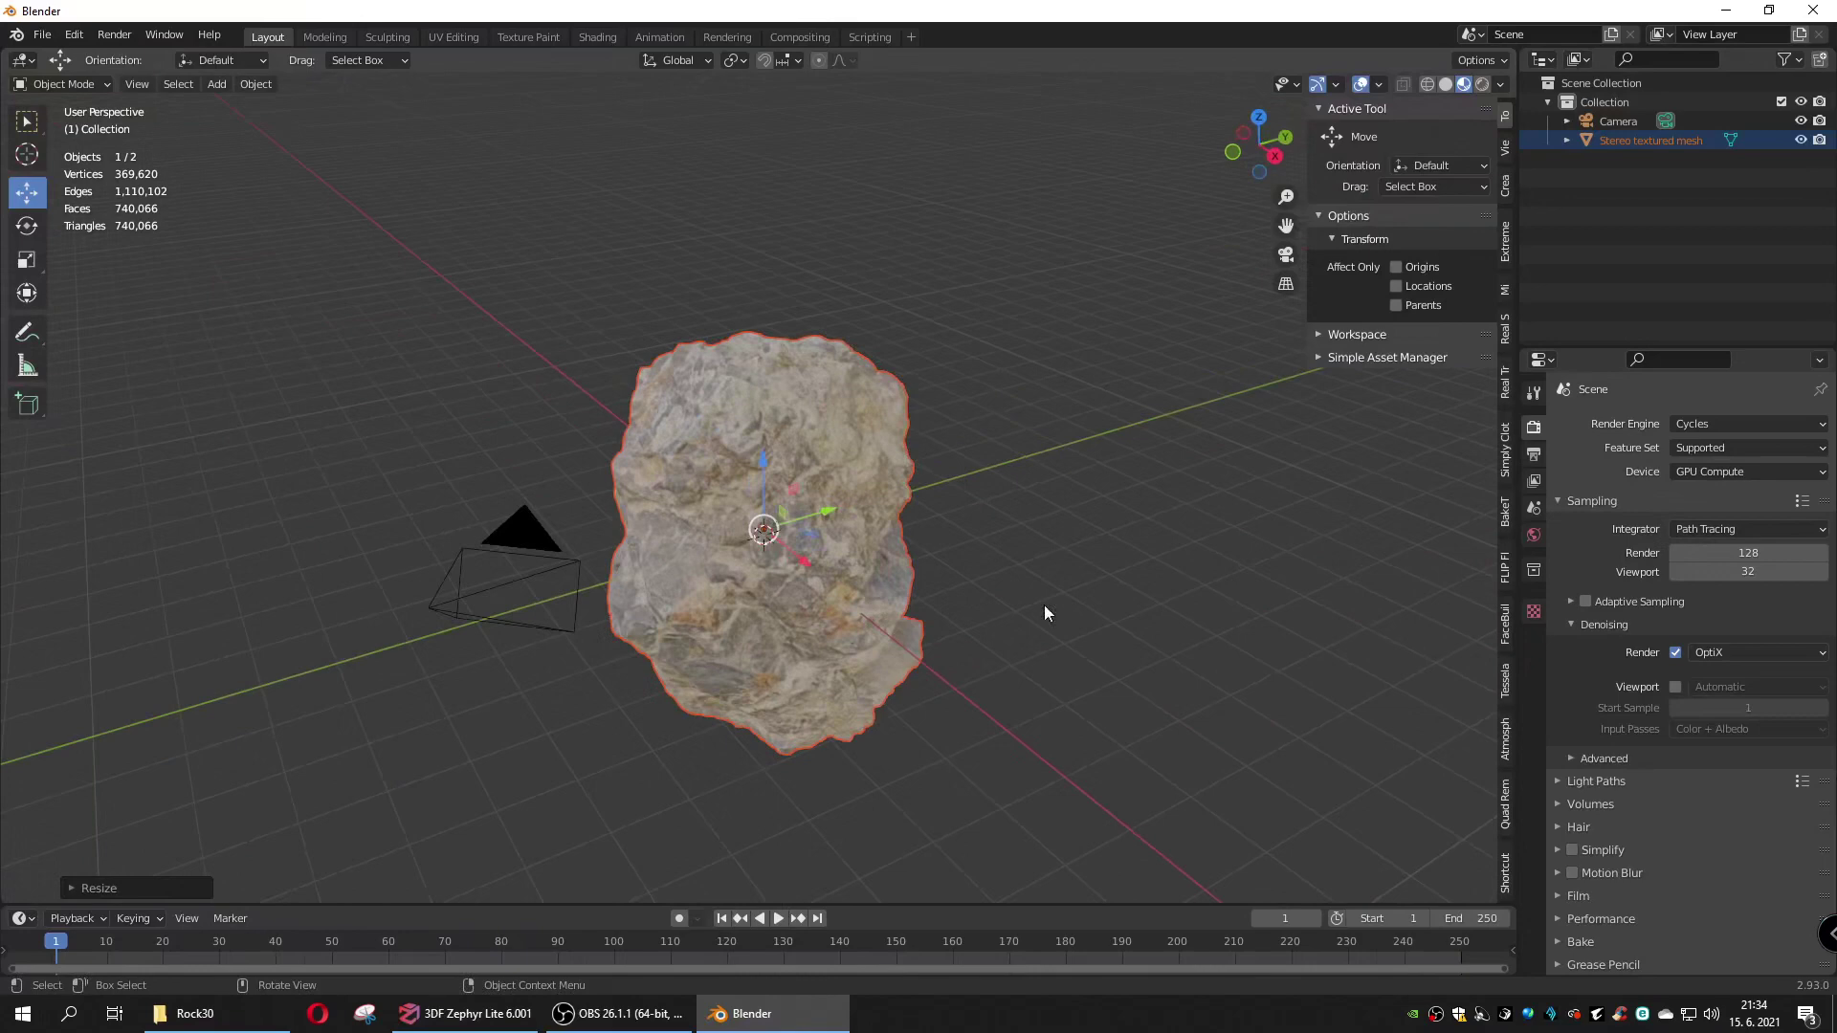
click(1153, 543)
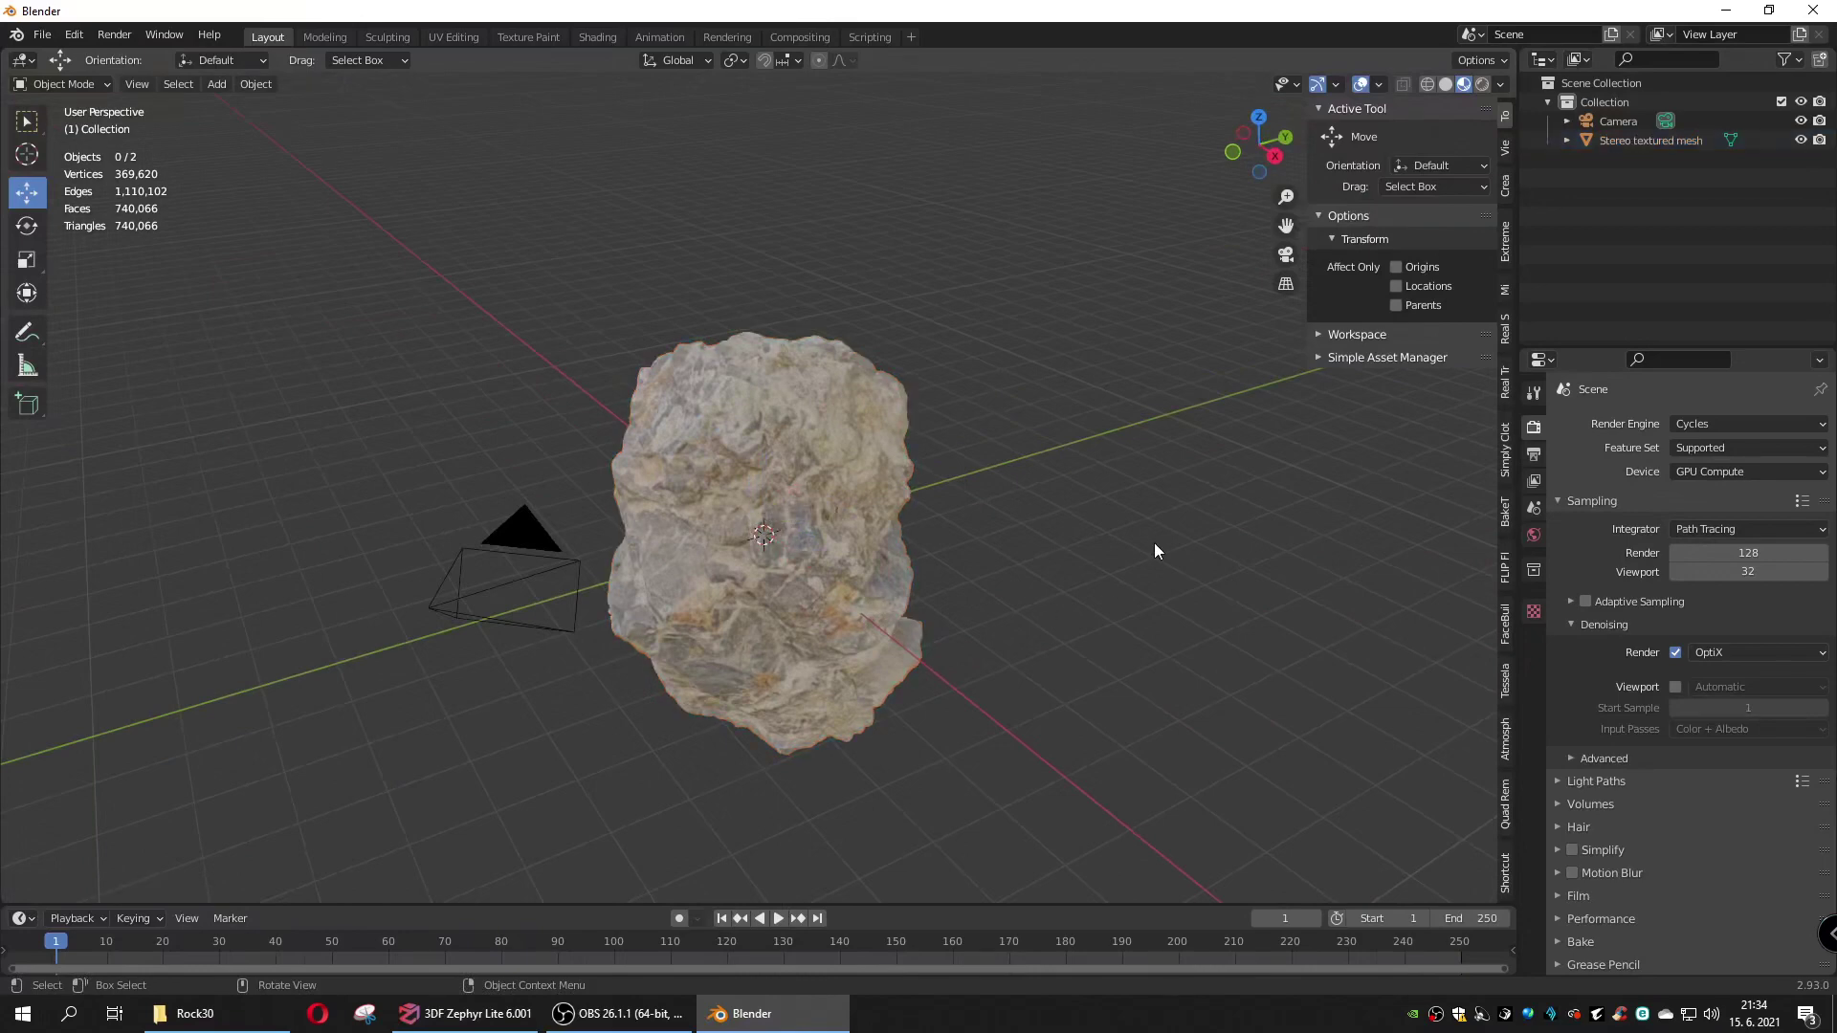
mouse_move(690, 736)
middle_down()
mouse_move(785, 555)
mouse_move(873, 505)
mouse_move(1083, 617)
mouse_move(1166, 768)
mouse_move(1082, 803)
mouse_move(848, 738)
mouse_move(771, 759)
mouse_move(674, 742)
middle_up()
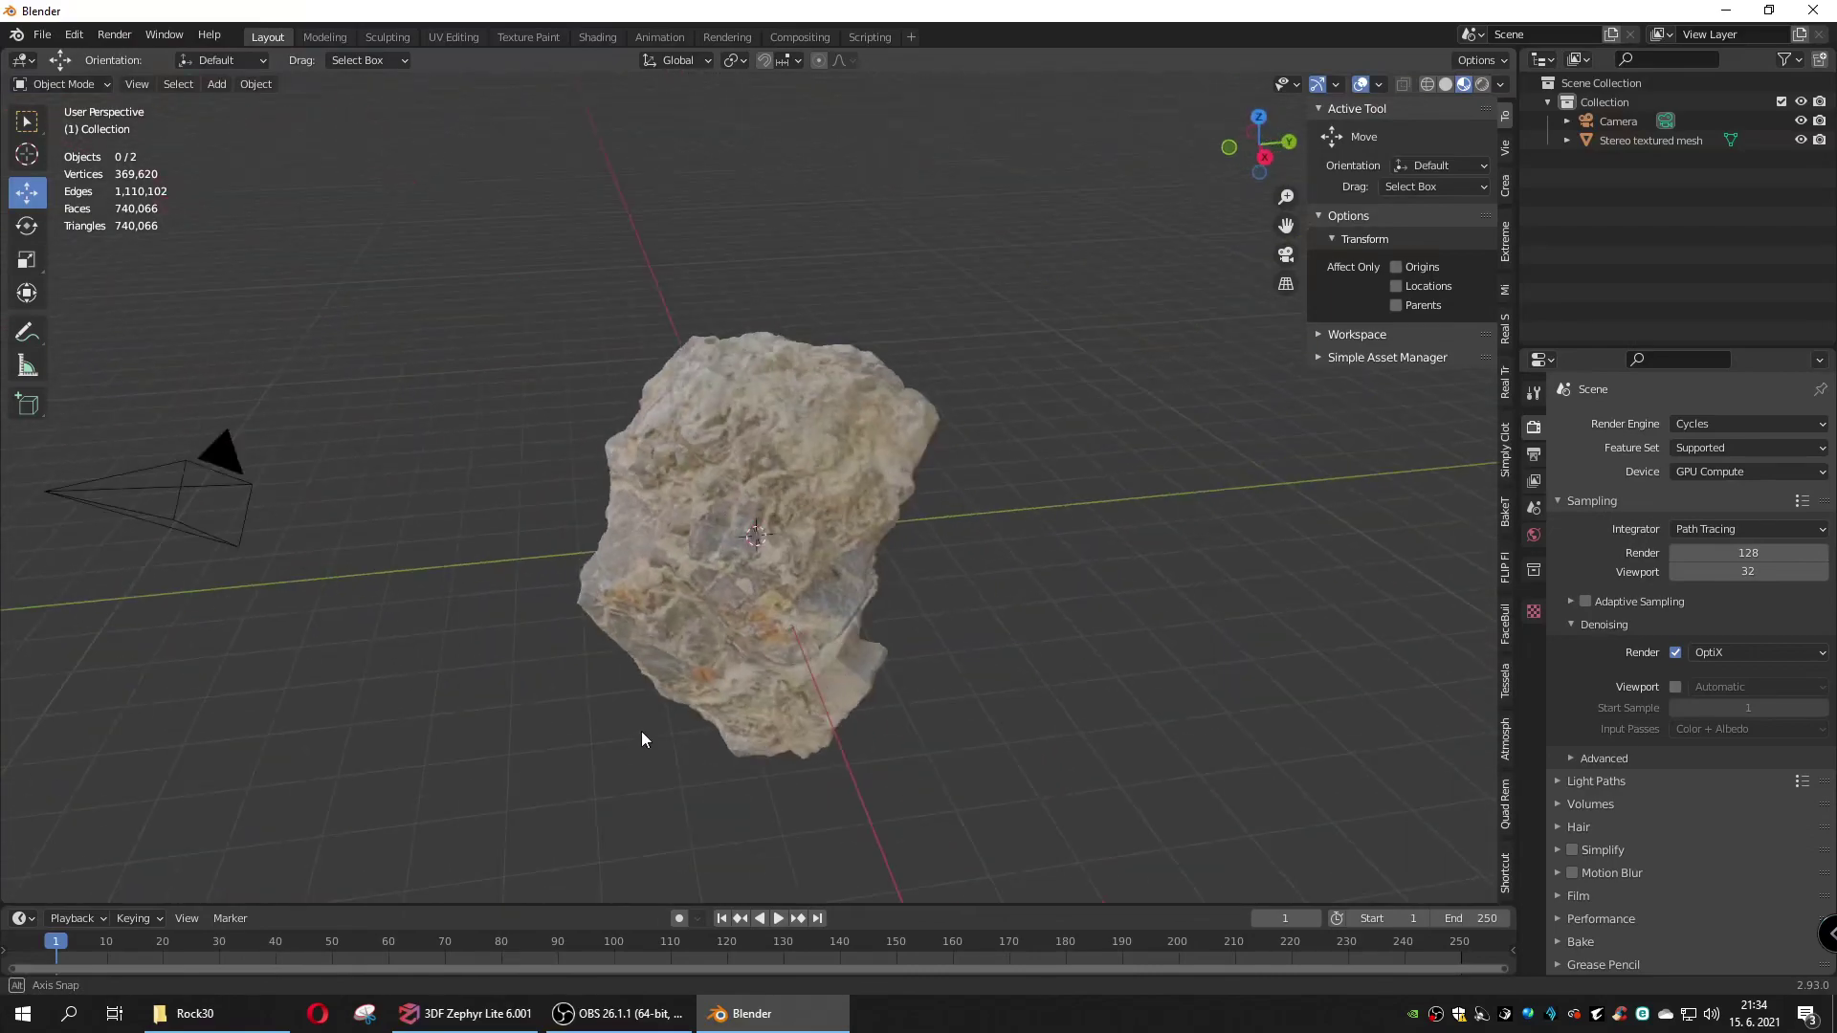